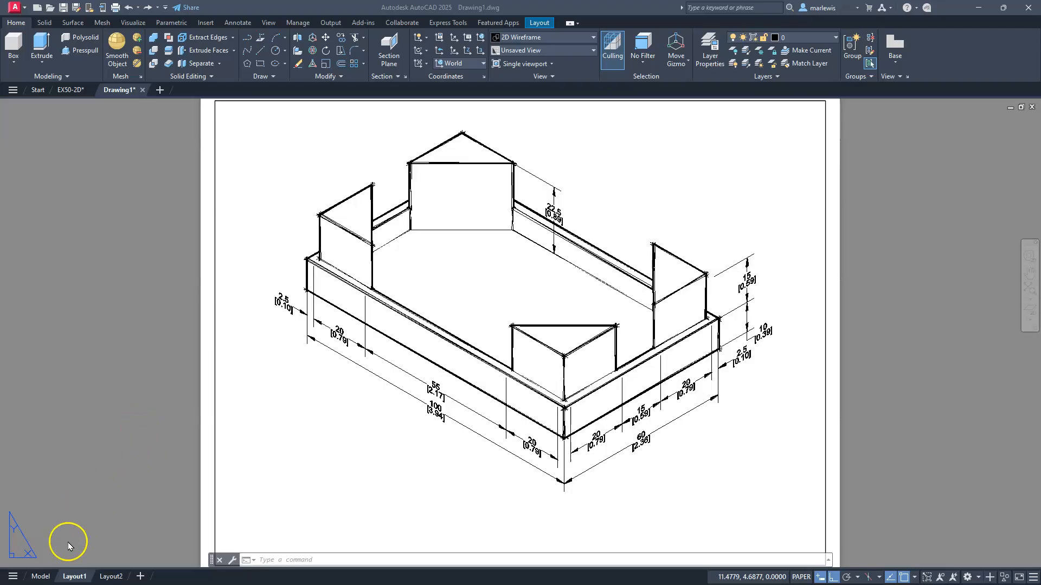
# Step: Switch to model space and display the dimensioned tray model with its hidden lines removed
pyautogui.click(39, 578)
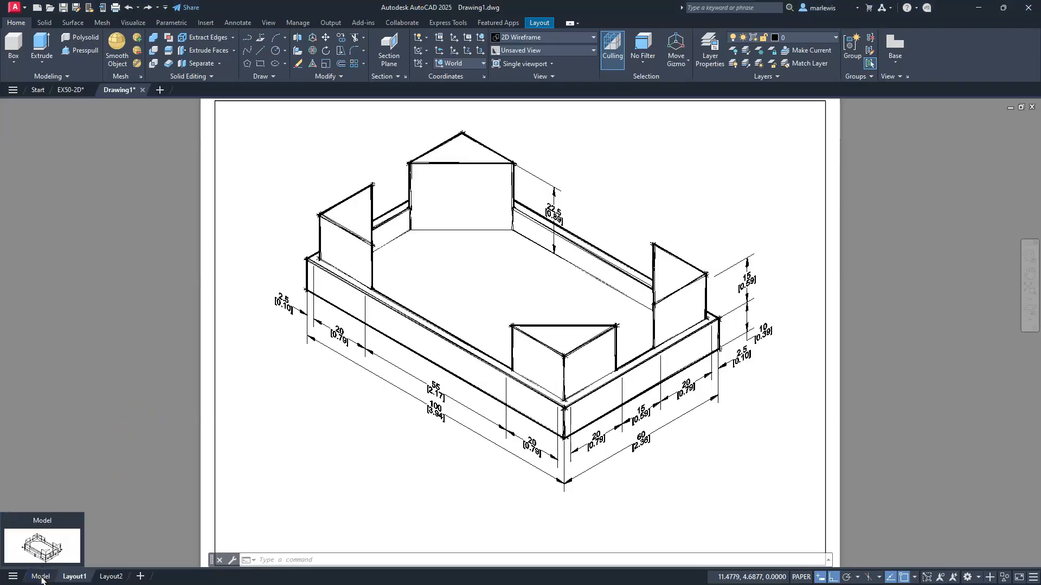
pyautogui.click(41, 578)
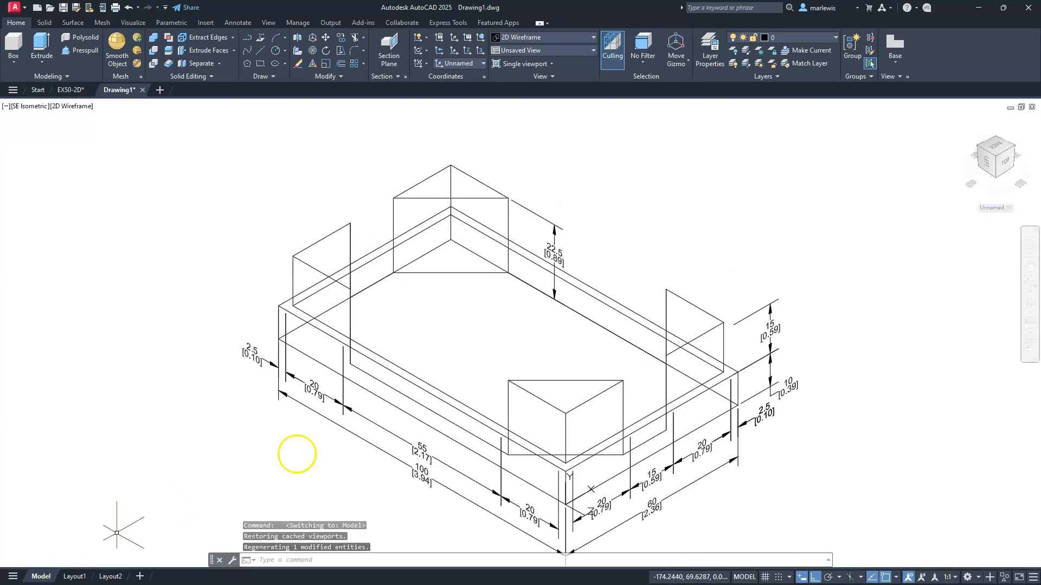
pyautogui.moveTo(325, 391); pyautogui.dragTo(360, 373, button='middle')
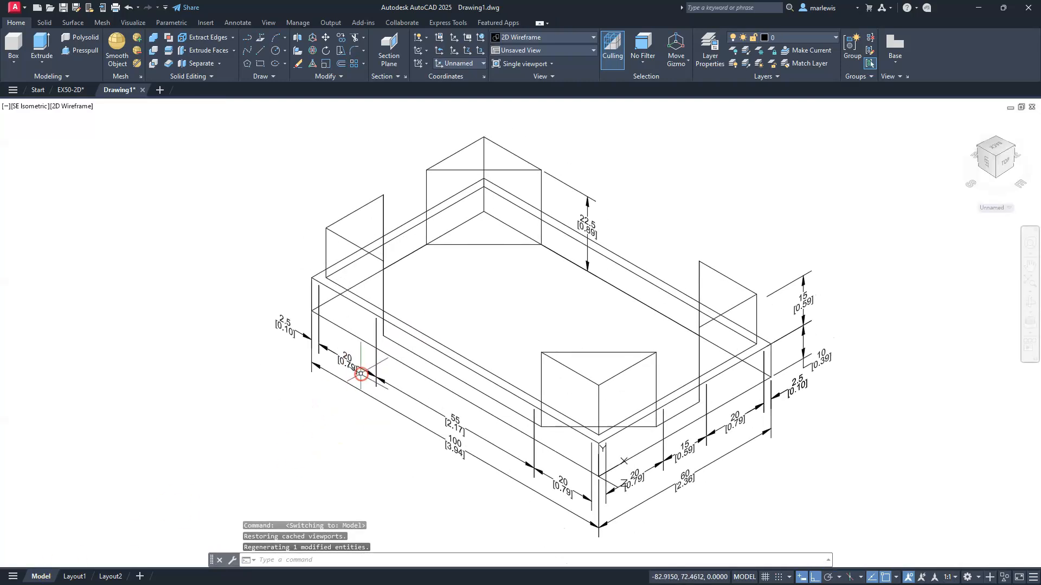
pyautogui.write('hi')
pyautogui.press('Return')
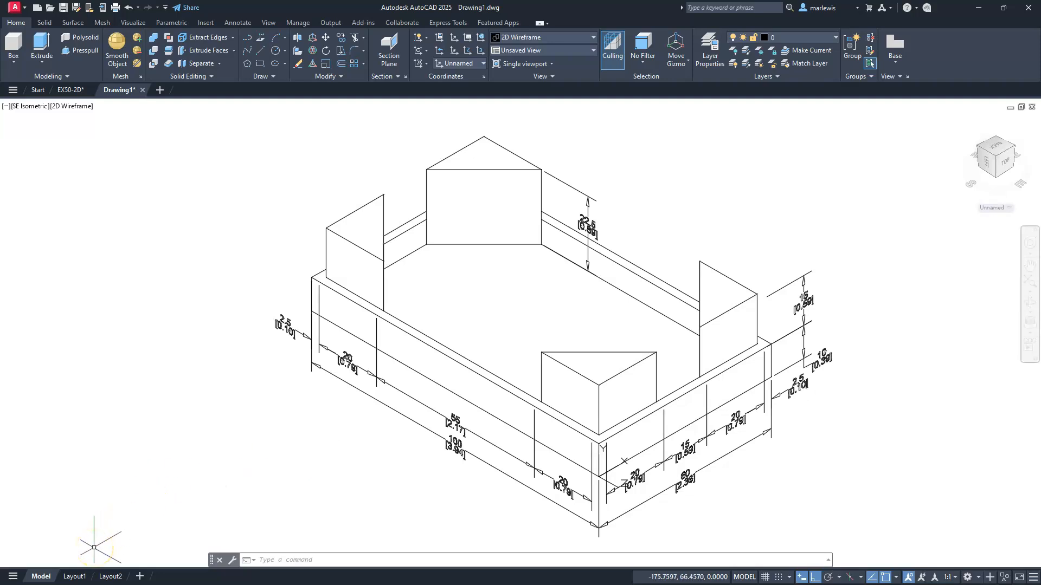
# Step: Return to Layout1 and set its viewport's visual style to Shades of Gray, finishing back in paper space
pyautogui.click(74, 576)
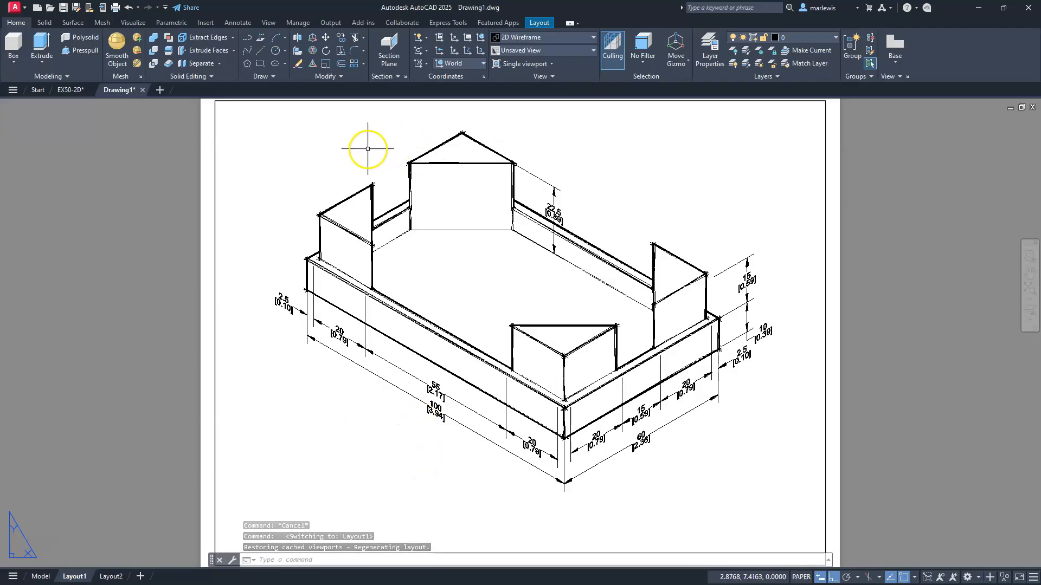
pyautogui.doubleClick(521, 279)
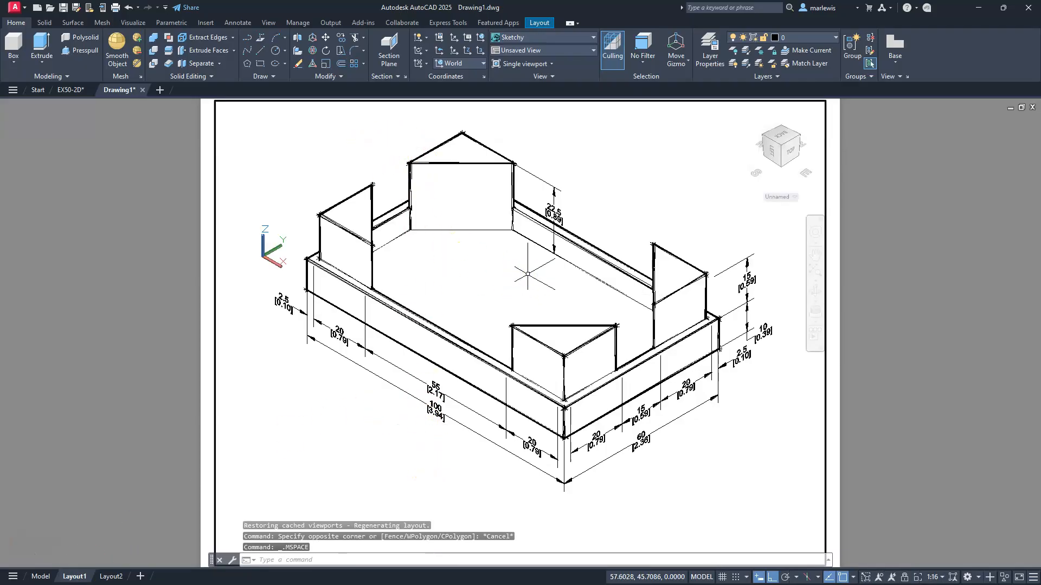
pyautogui.click(279, 109)
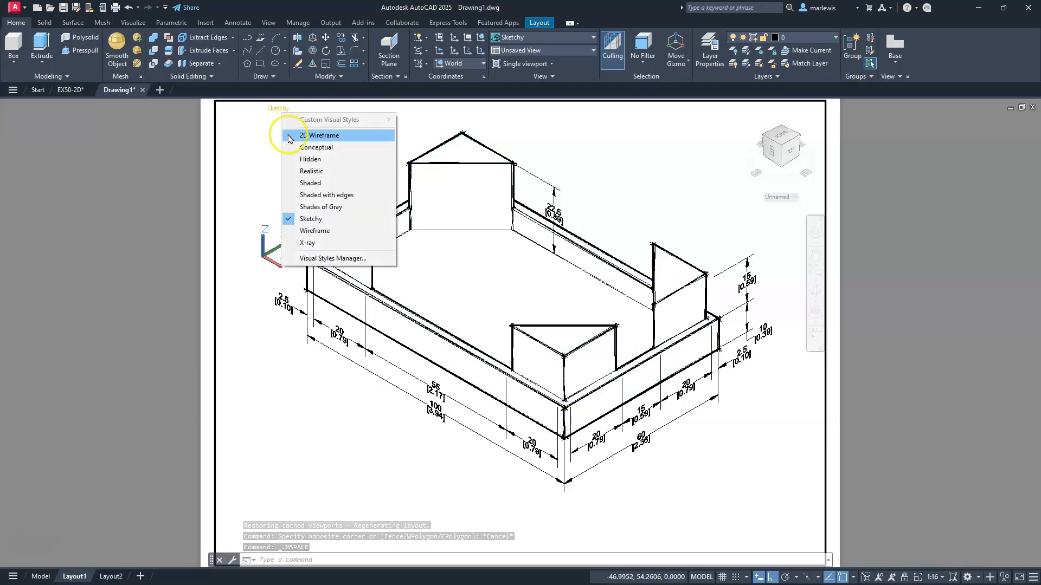
pyautogui.click(317, 210)
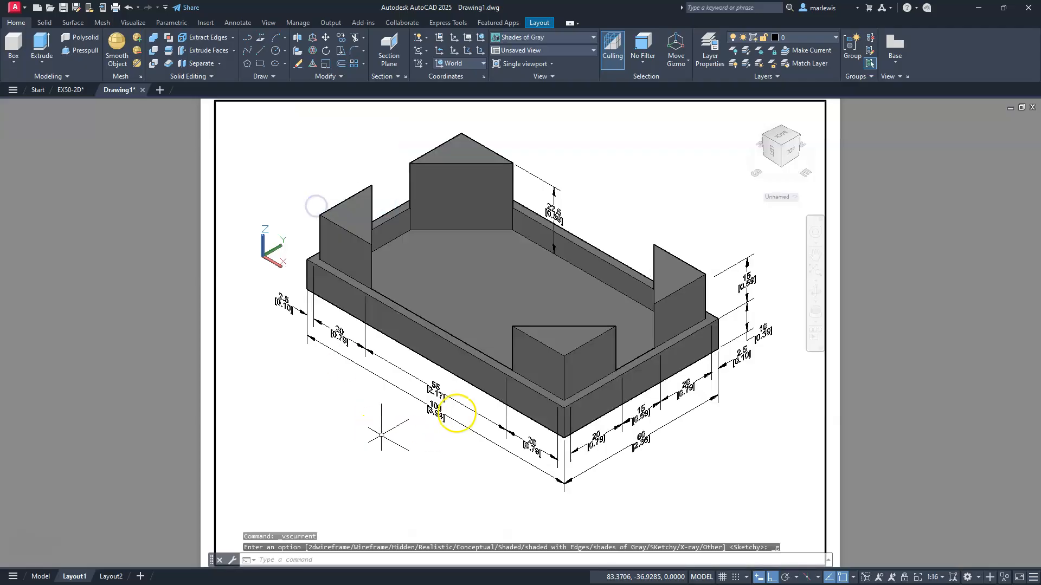
pyautogui.doubleClick(158, 379)
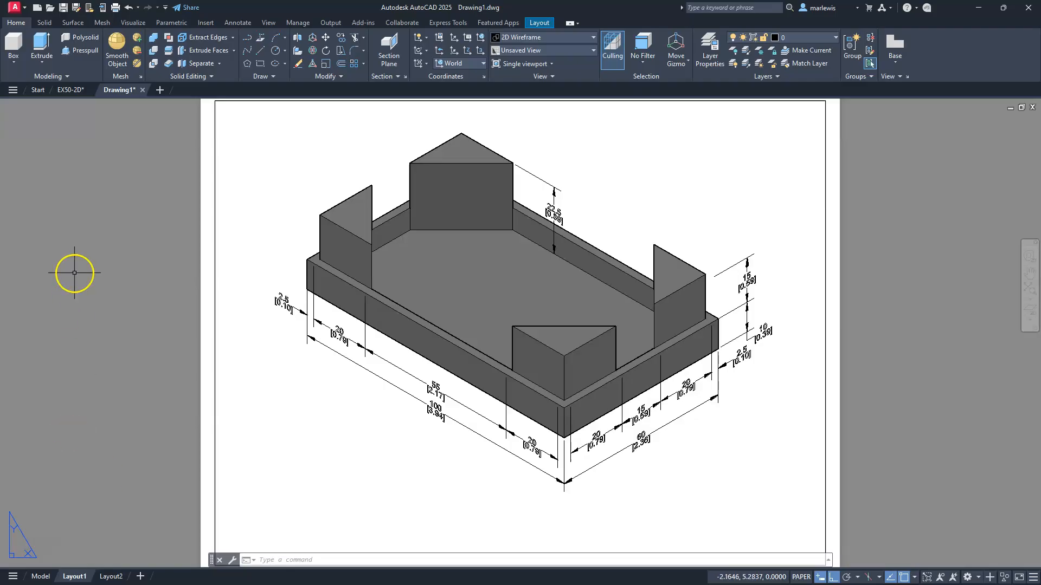
# Step: Start a new drawing in the 3D Modeling workspace with the grid display turned off
pyautogui.click(160, 91)
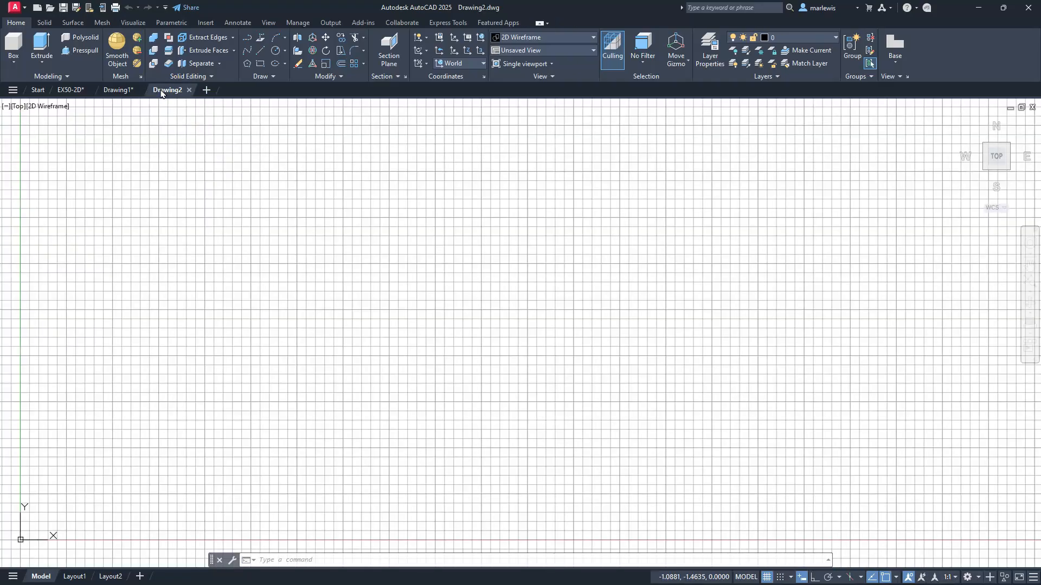
pyautogui.moveTo(161, 93)
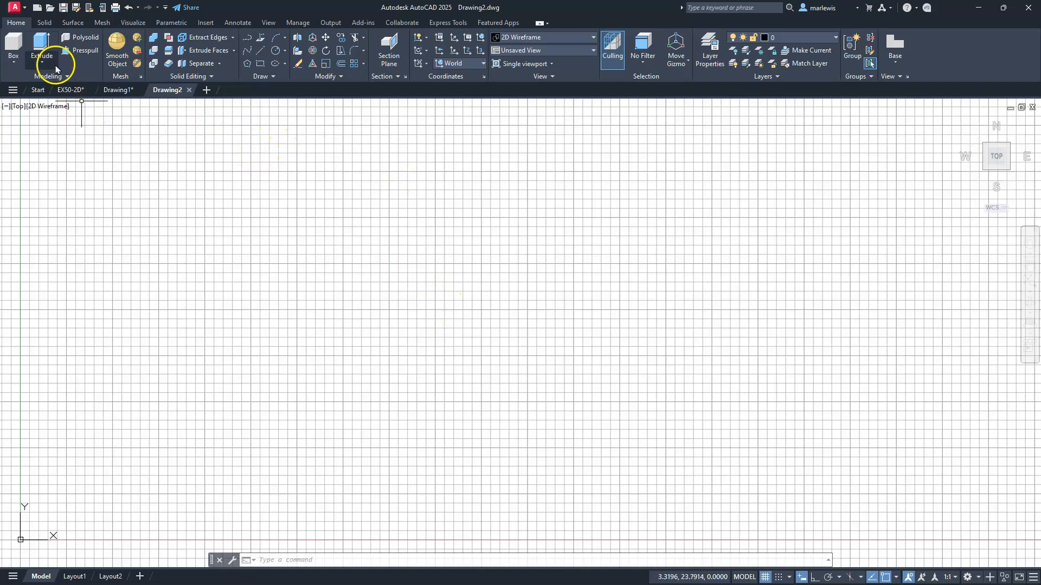
pyautogui.click(978, 578)
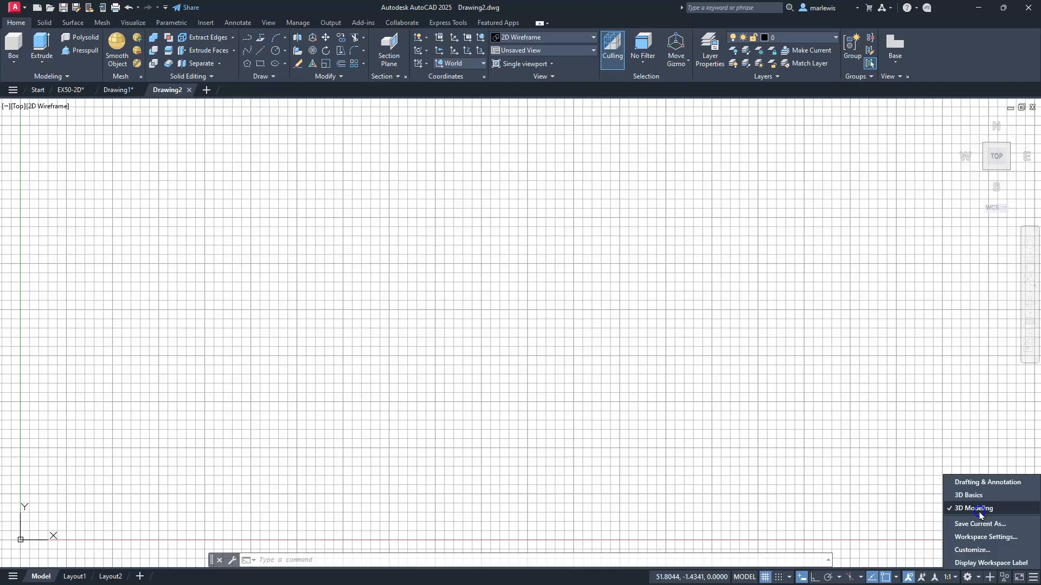
pyautogui.press('Escape')
pyautogui.press('Escape')
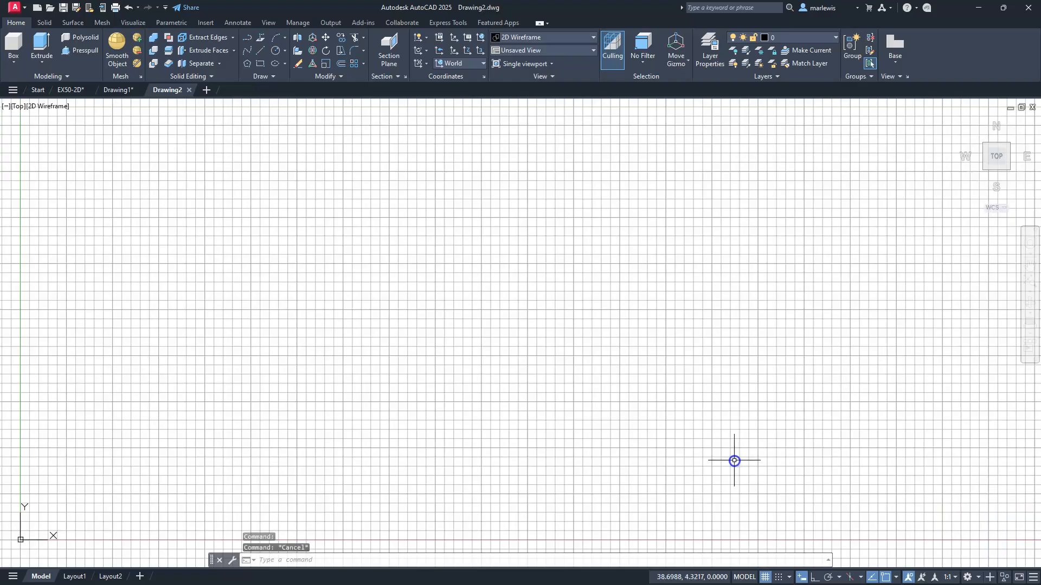
pyautogui.click(766, 579)
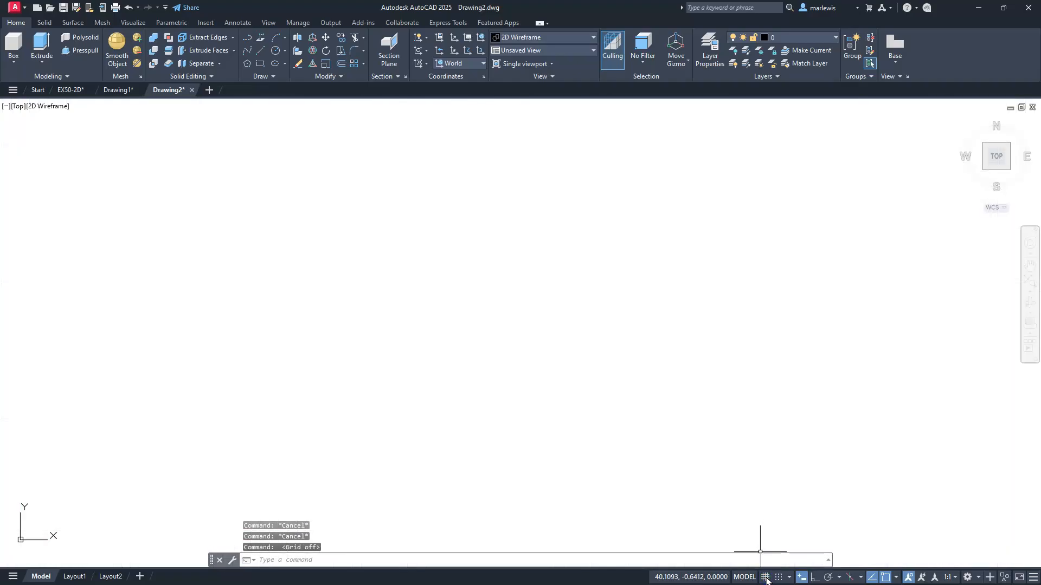
# Step: Review the polar tracking angle options and the enabled running object snaps
pyautogui.click(840, 577)
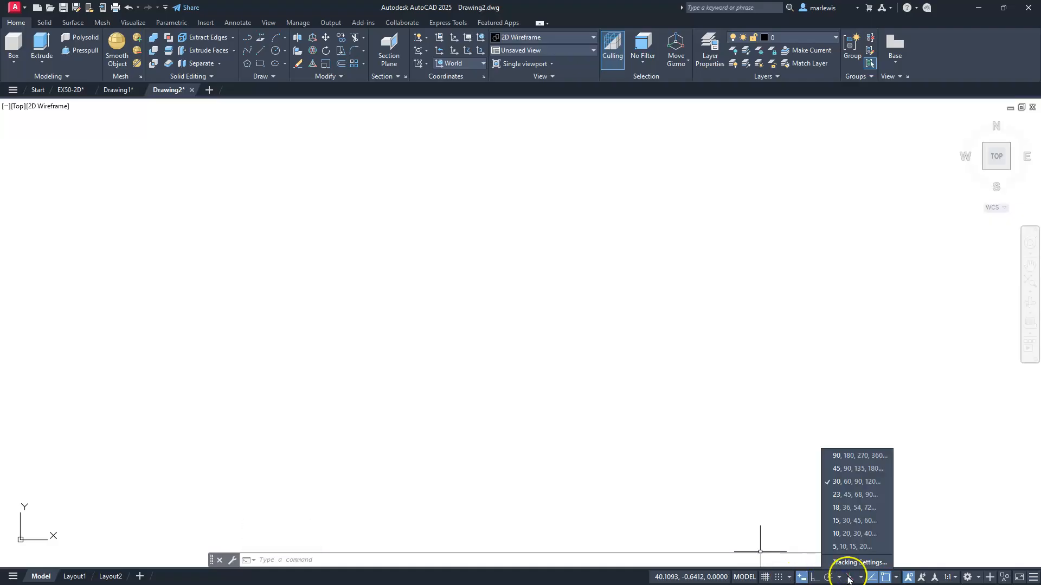
pyautogui.click(897, 578)
pyautogui.click(897, 579)
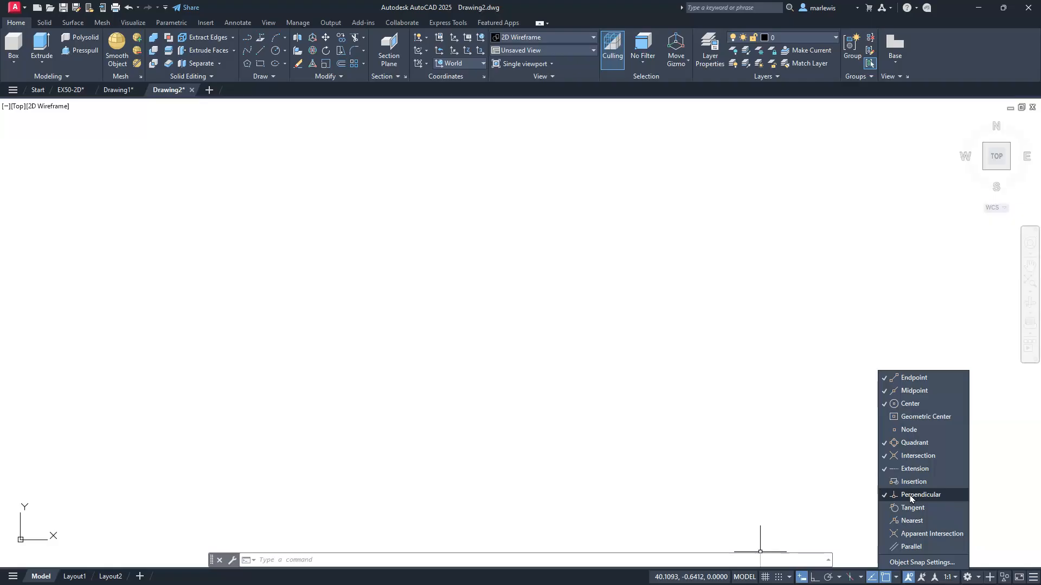
pyautogui.press('F7')
pyautogui.press('Escape')
# Step: Draw a rectangle 100 wide by 60 high as the outer base outline
pyautogui.click(260, 64)
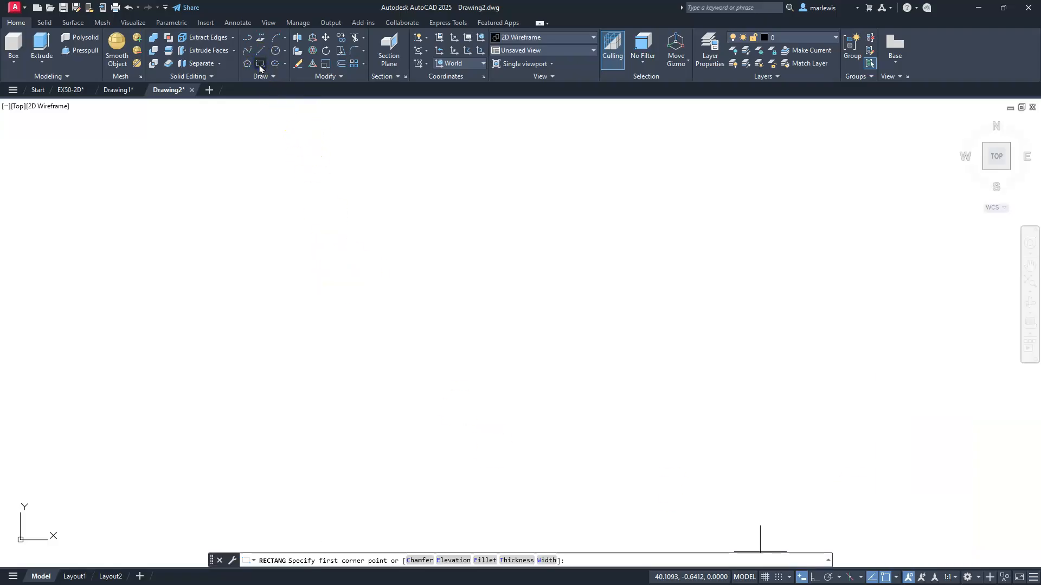
pyautogui.click(272, 458)
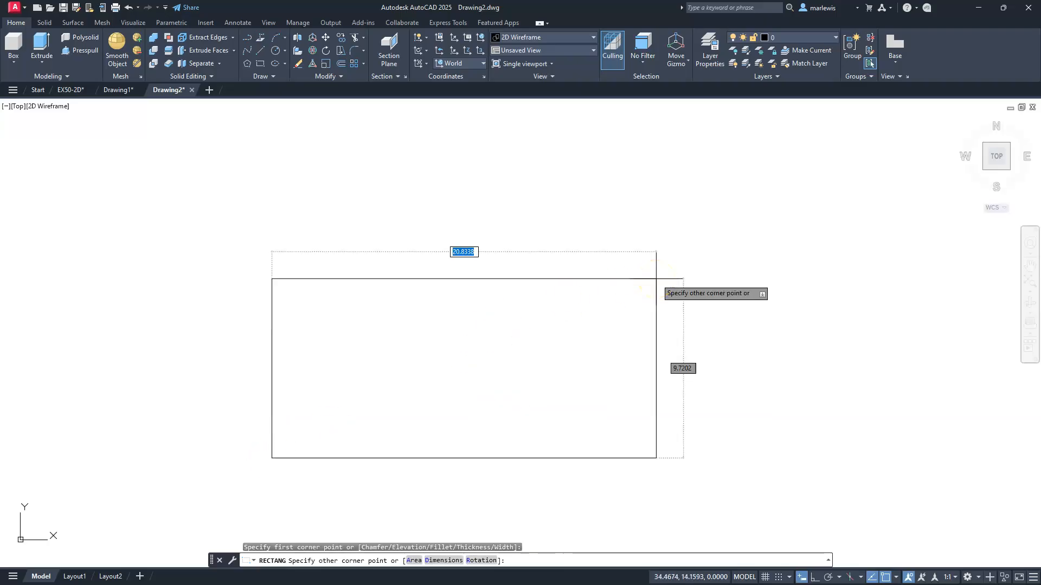
pyautogui.write('100')
pyautogui.press('Tab')
pyautogui.write('60')
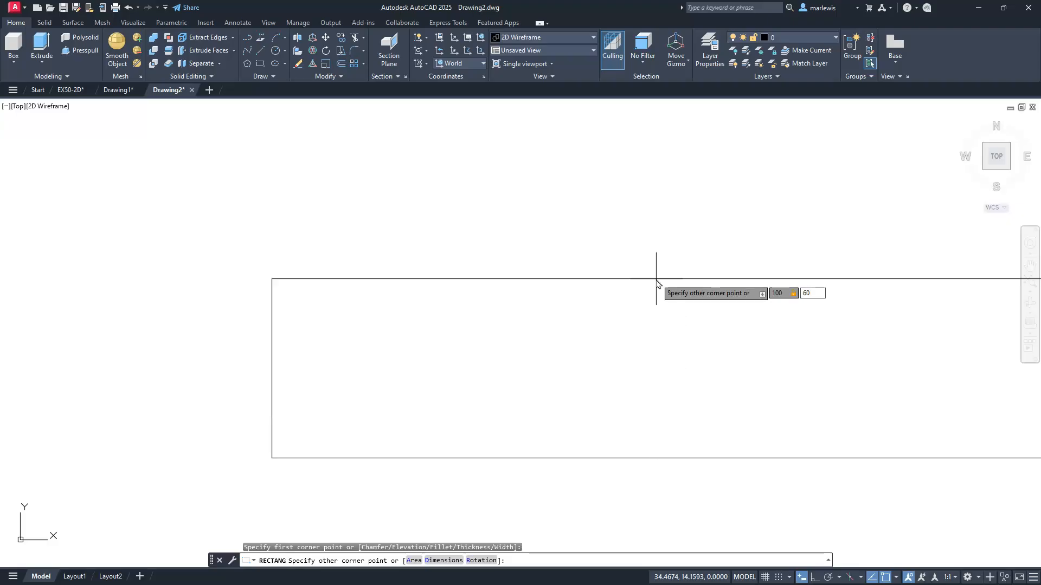
pyautogui.press('Return')
pyautogui.scroll(-5, 658, 284)
pyautogui.moveTo(815, 253); pyautogui.dragTo(675, 368, button='middle')
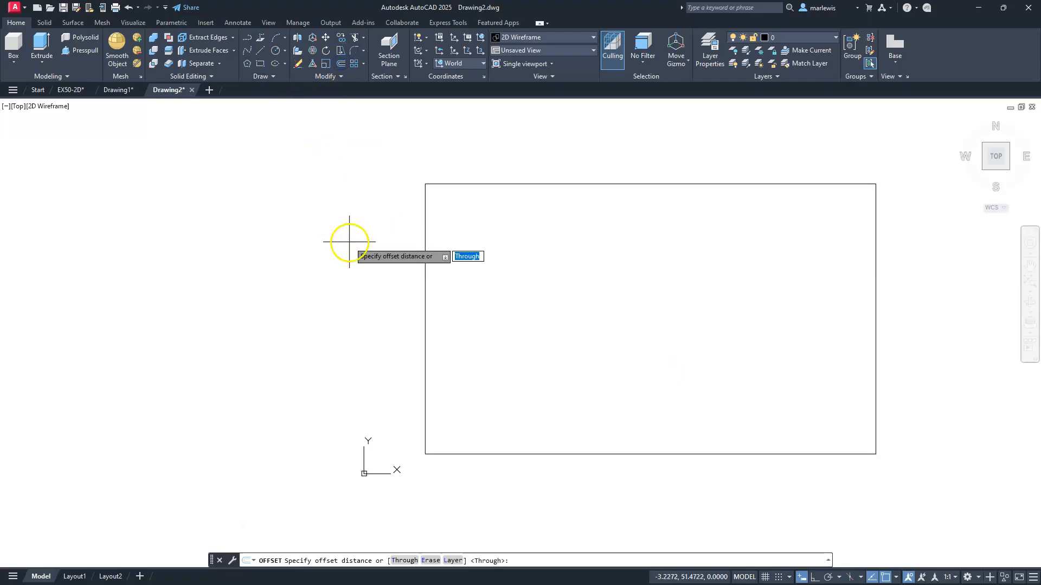
# Step: Offset the outer rectangle 2.5 inward to outline the wall thickness
pyautogui.press('Return')
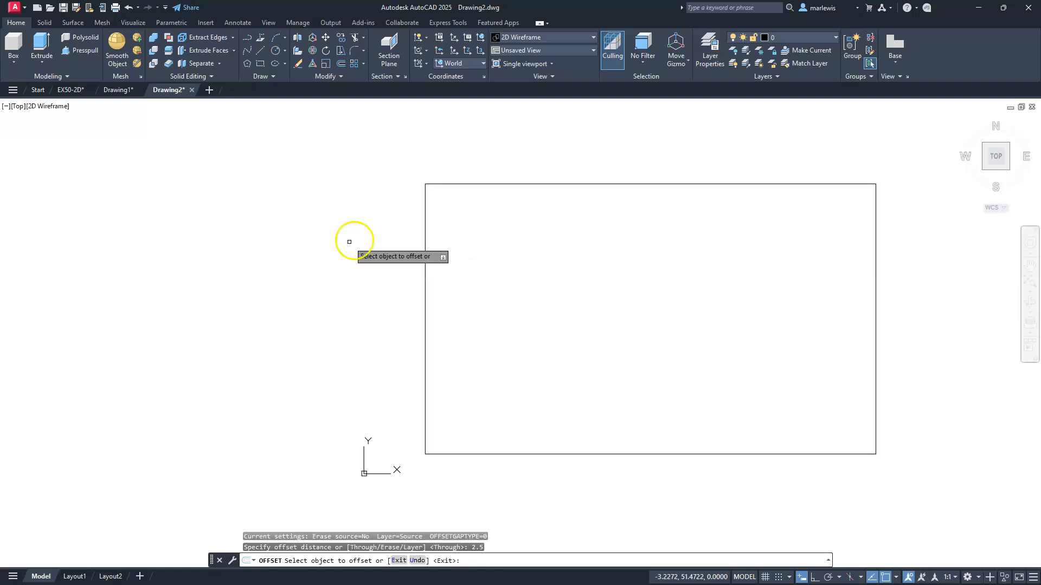
pyautogui.click(424, 270)
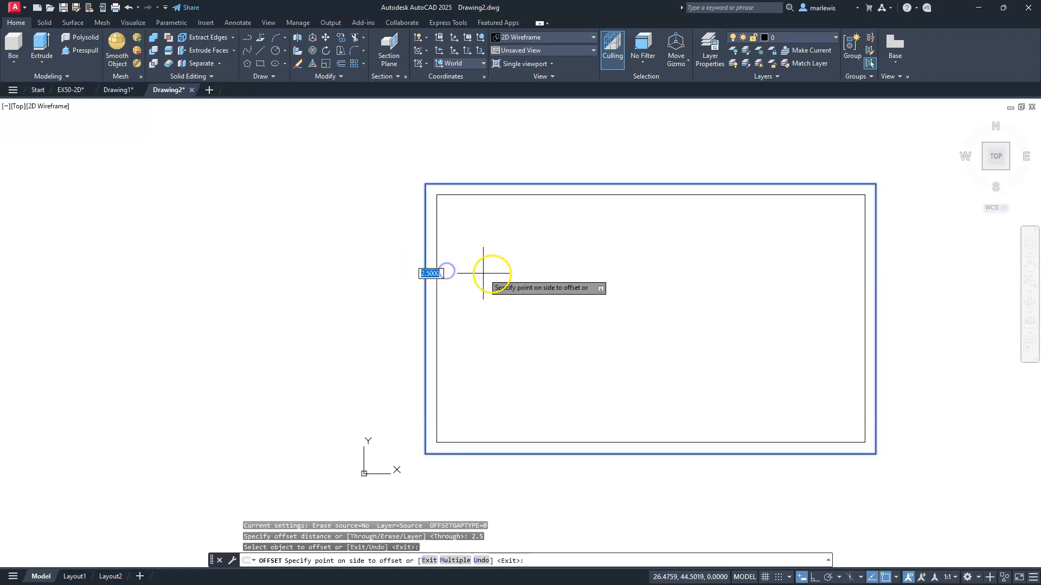
pyautogui.click(496, 274)
pyautogui.press('Escape')
pyautogui.press('Escape')
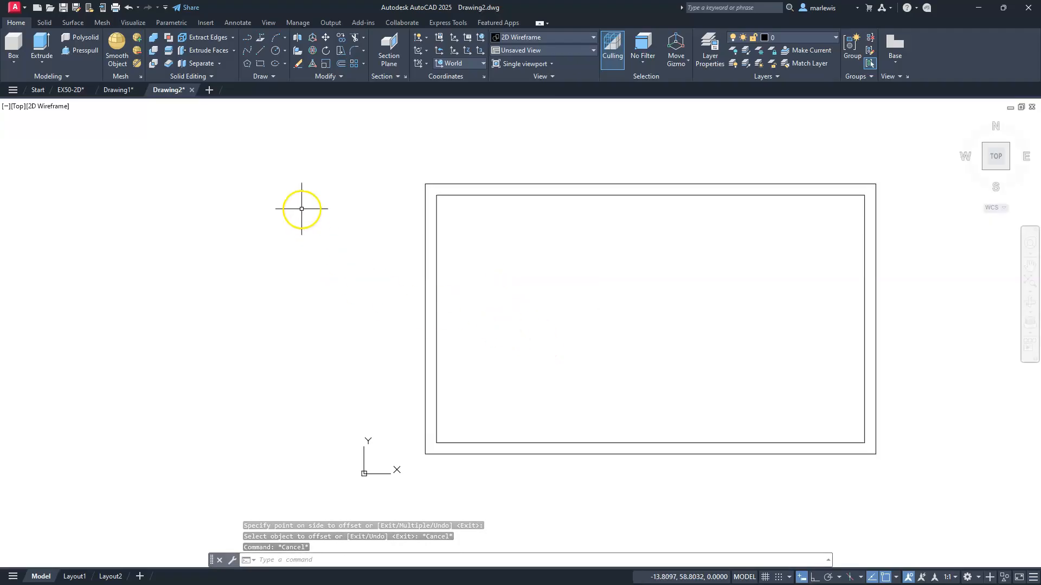
# Step: With Ortho on, draw a closed right-triangle polyline with a 20 horizontal leg and a 20 vertical leg inside the inner rectangle
pyautogui.click(247, 39)
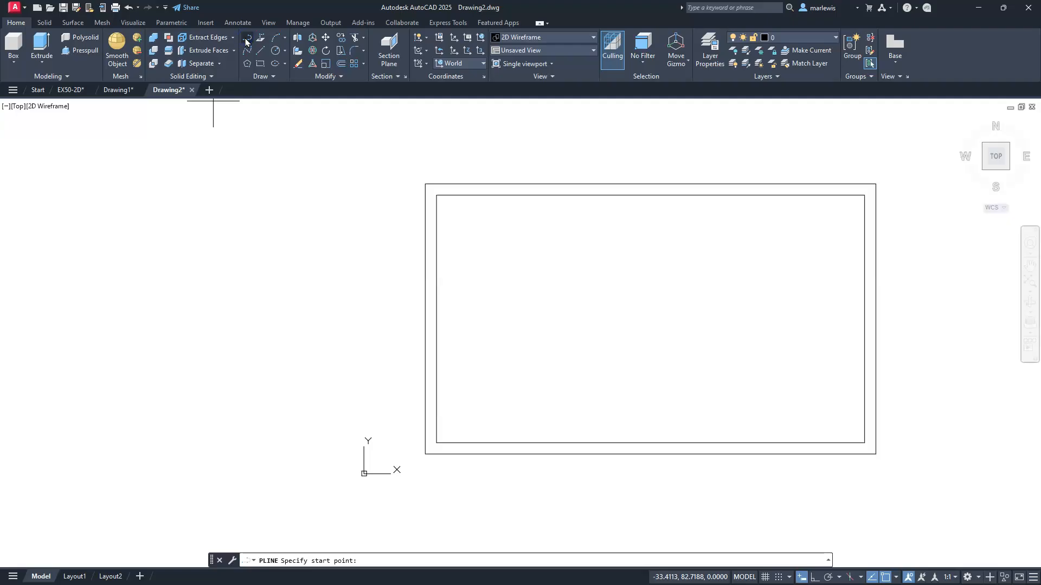
pyautogui.click(579, 389)
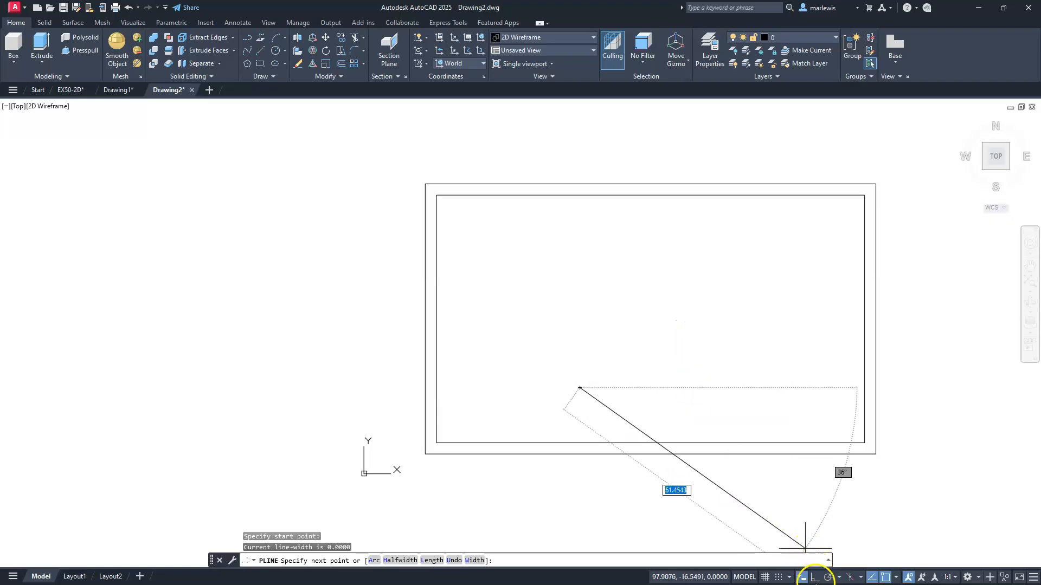
pyautogui.click(815, 578)
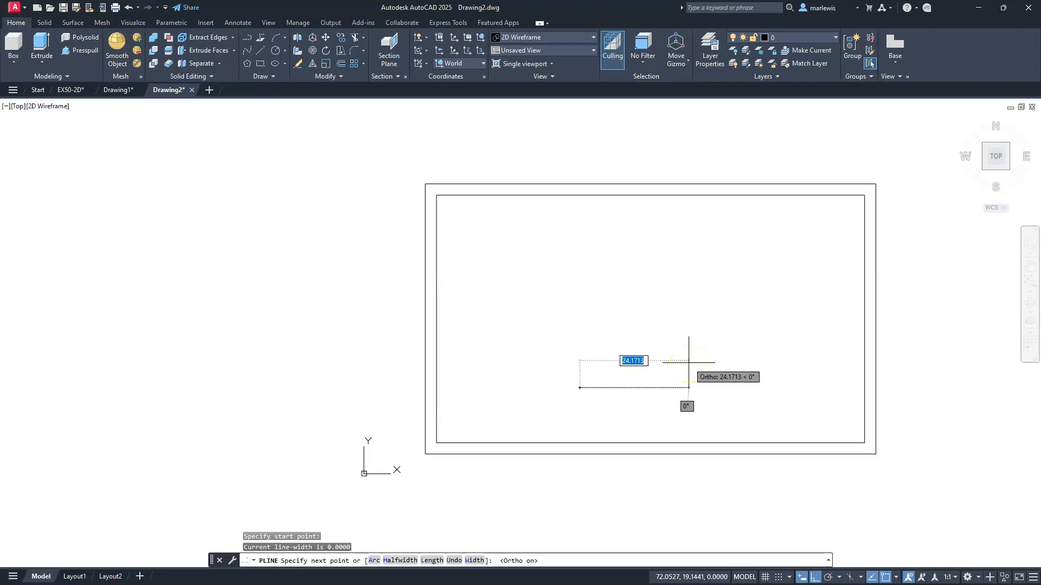
pyautogui.write('20')
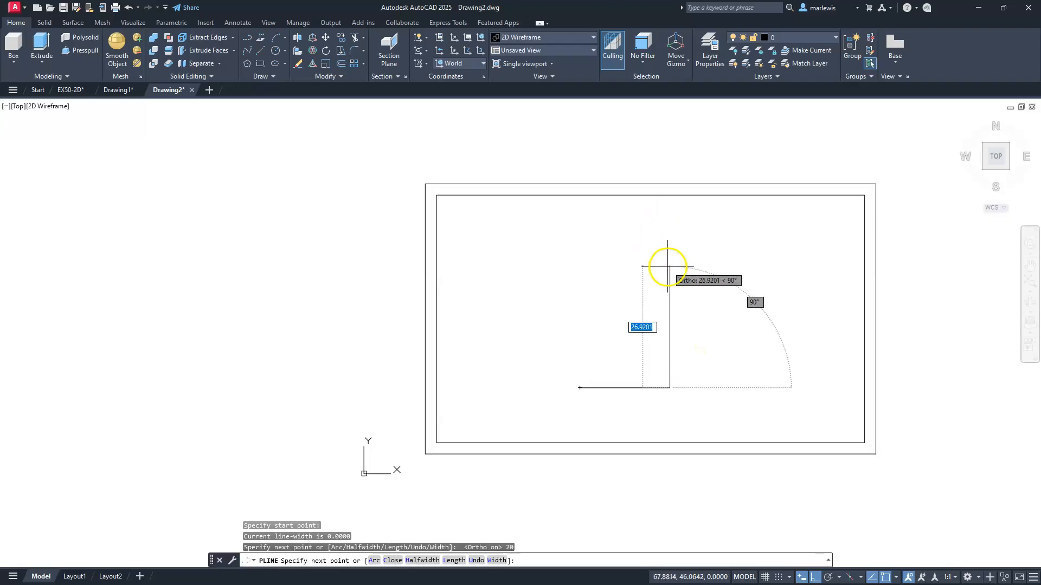
pyautogui.write('20')
pyautogui.press('Return')
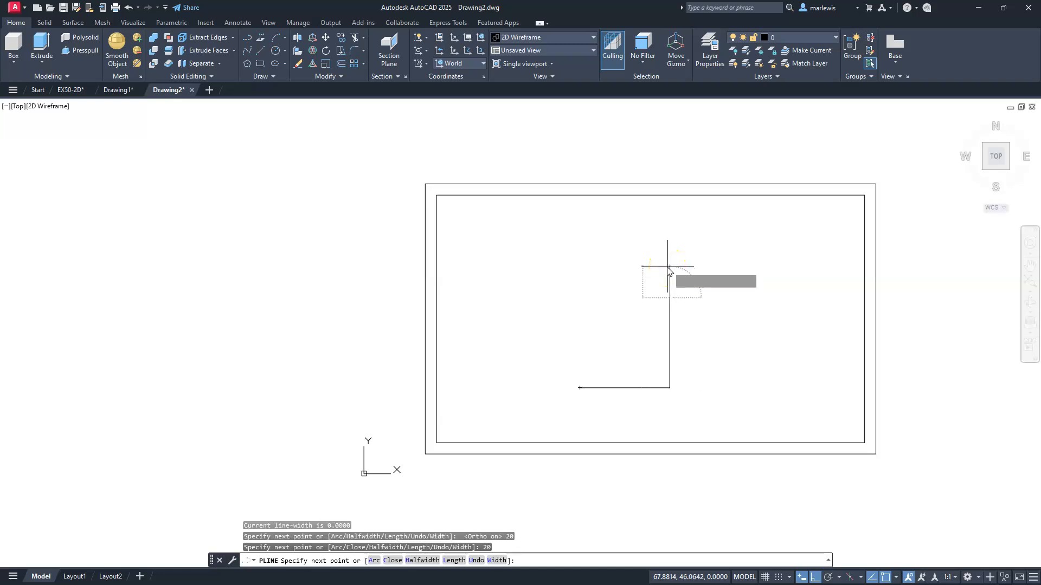
pyautogui.write('c')
pyautogui.press('Return')
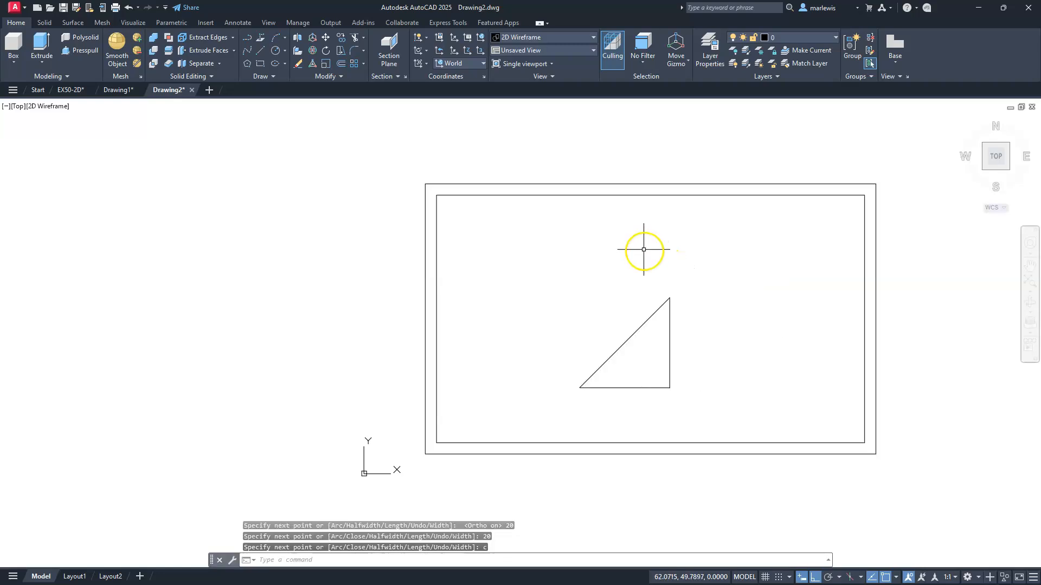
# Step: Move the triangle by its right-angle corner onto the lower-right corner of the inner rectangle
pyautogui.click(676, 354)
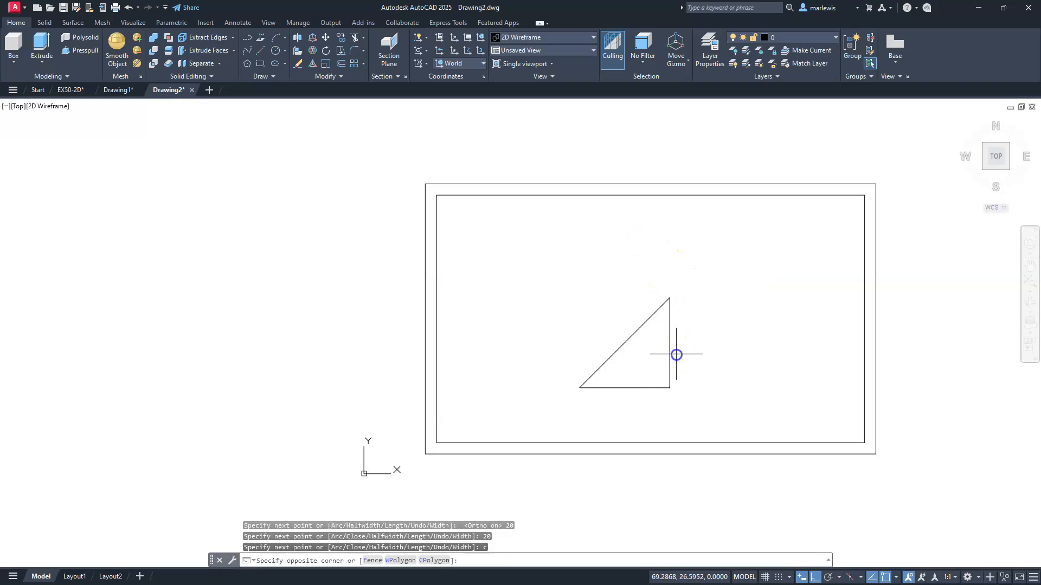
pyautogui.click(644, 292)
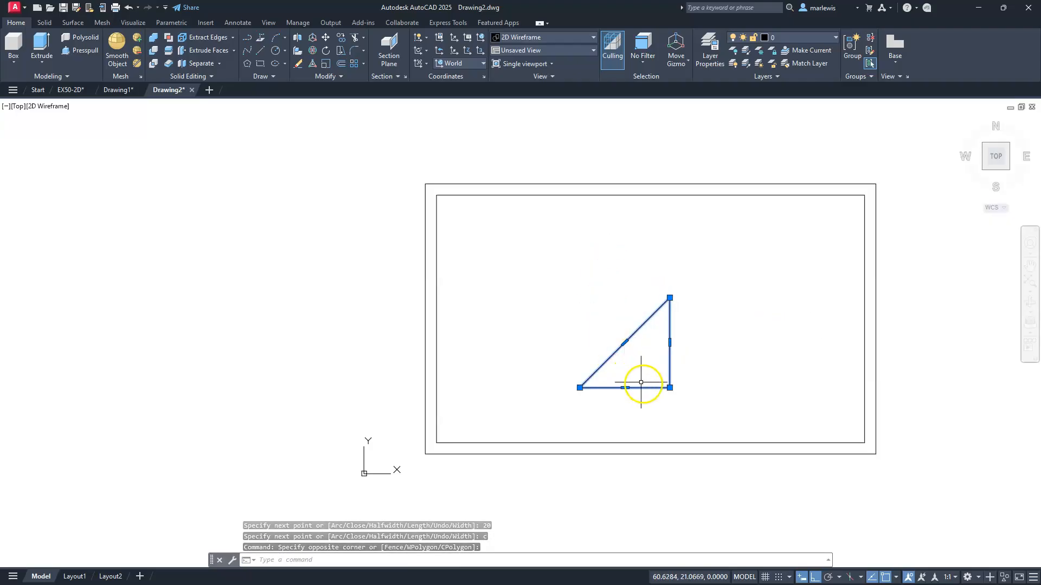
pyautogui.click(670, 388)
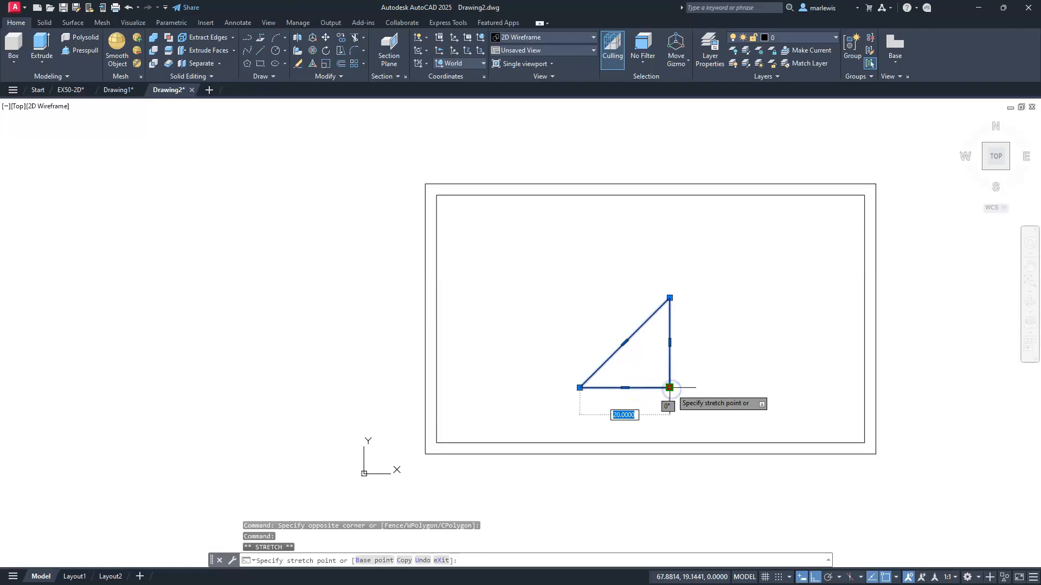
pyautogui.press('space')
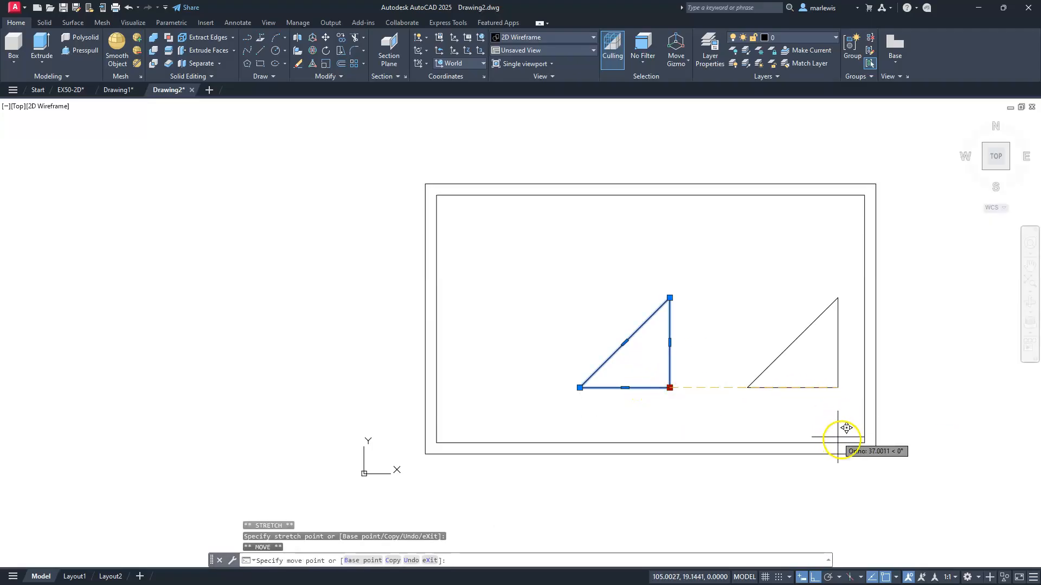
pyautogui.click(865, 443)
pyautogui.moveTo(726, 404); pyautogui.dragTo(583, 380, button='middle')
pyautogui.press('Escape')
pyautogui.press('Escape')
pyautogui.press('Escape')
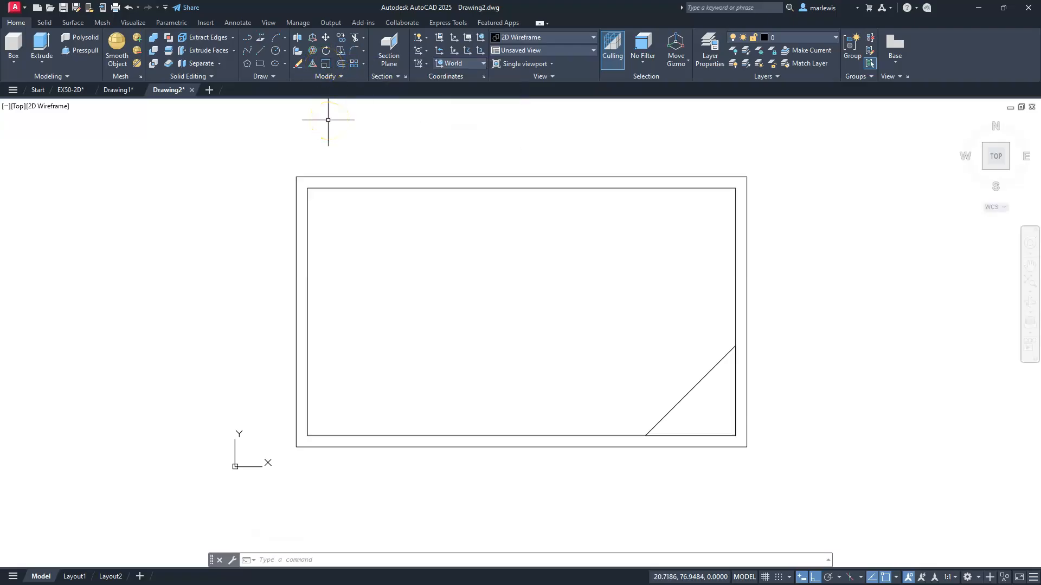
# Step: Mirror the corner triangle across the vertical centreline through the inner rectangle's midpoints, keeping the source triangle
pyautogui.click(335, 79)
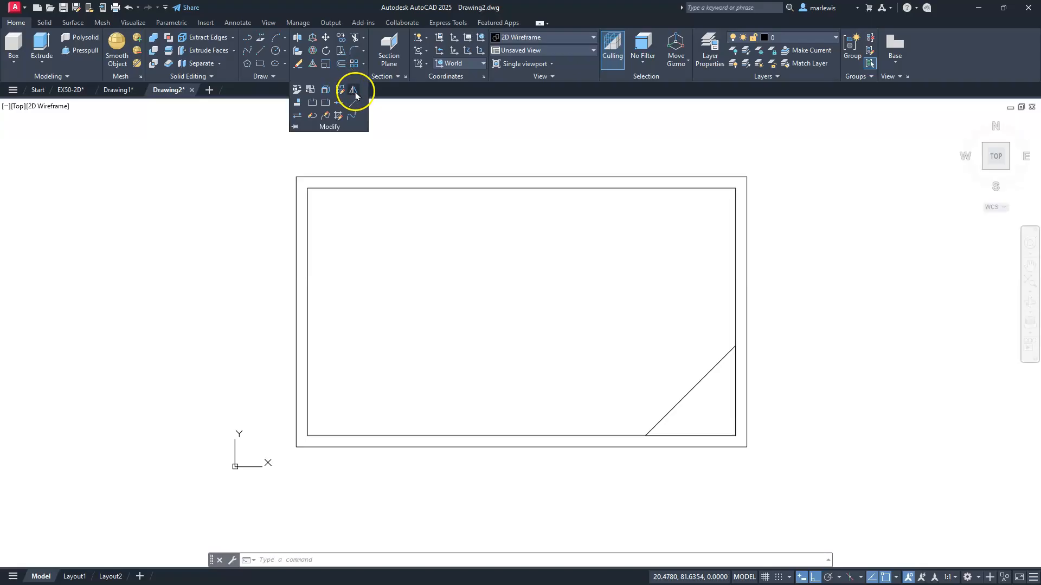
pyautogui.click(354, 91)
pyautogui.click(700, 379)
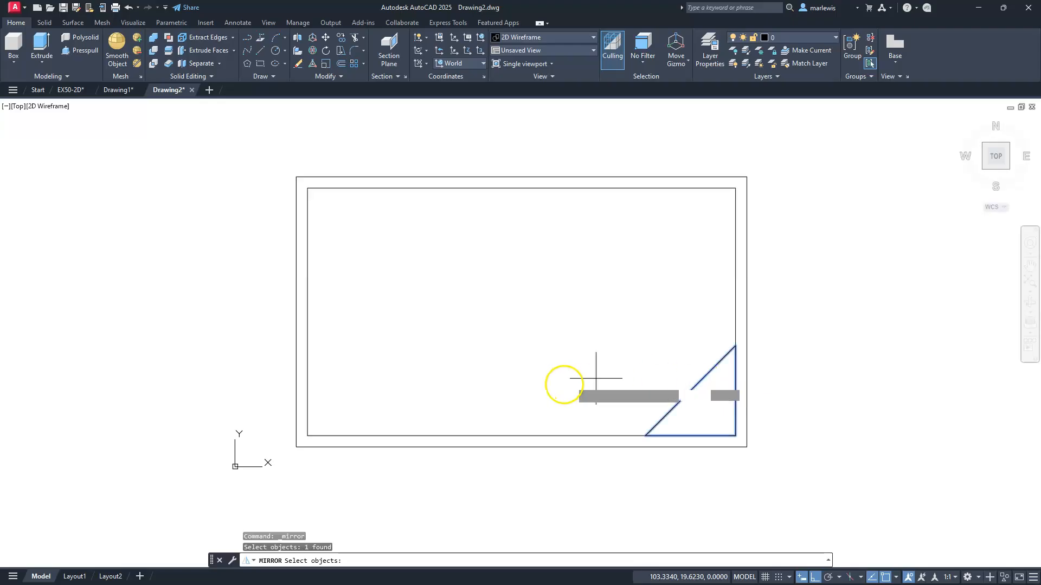
pyautogui.rightClick(533, 440)
pyautogui.click(533, 440)
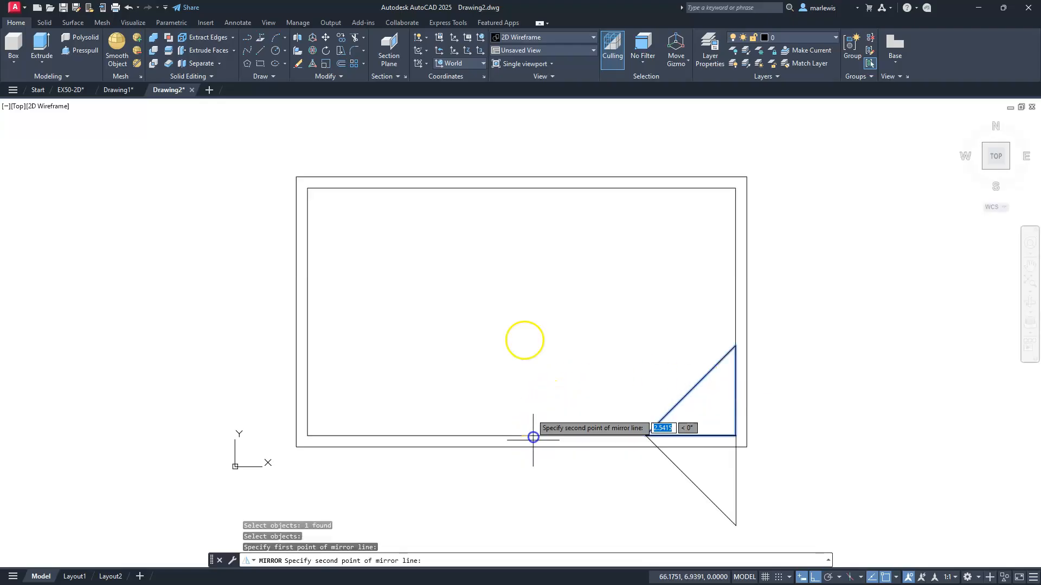
pyautogui.click(521, 189)
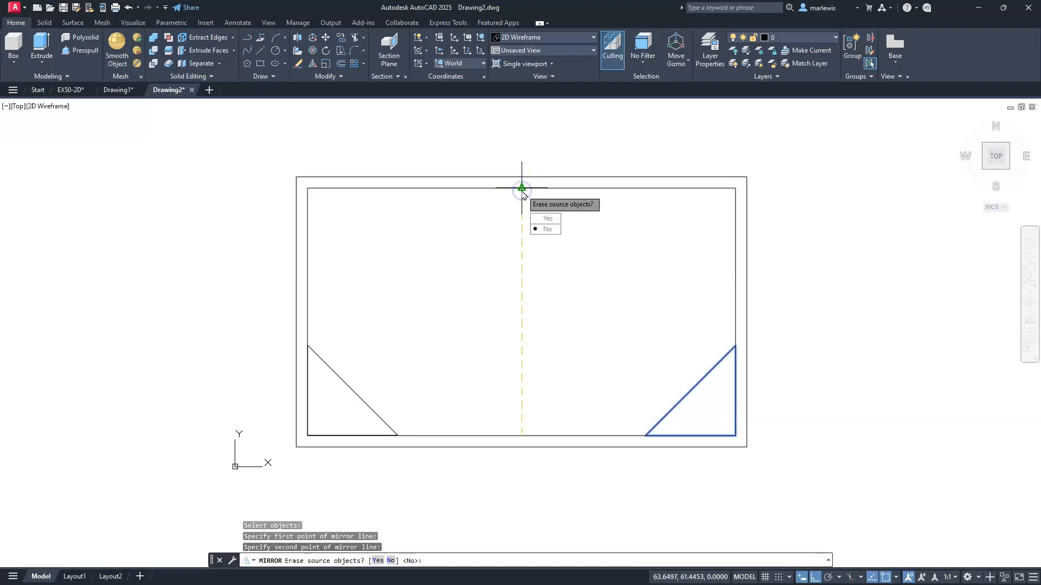
pyautogui.press('Return')
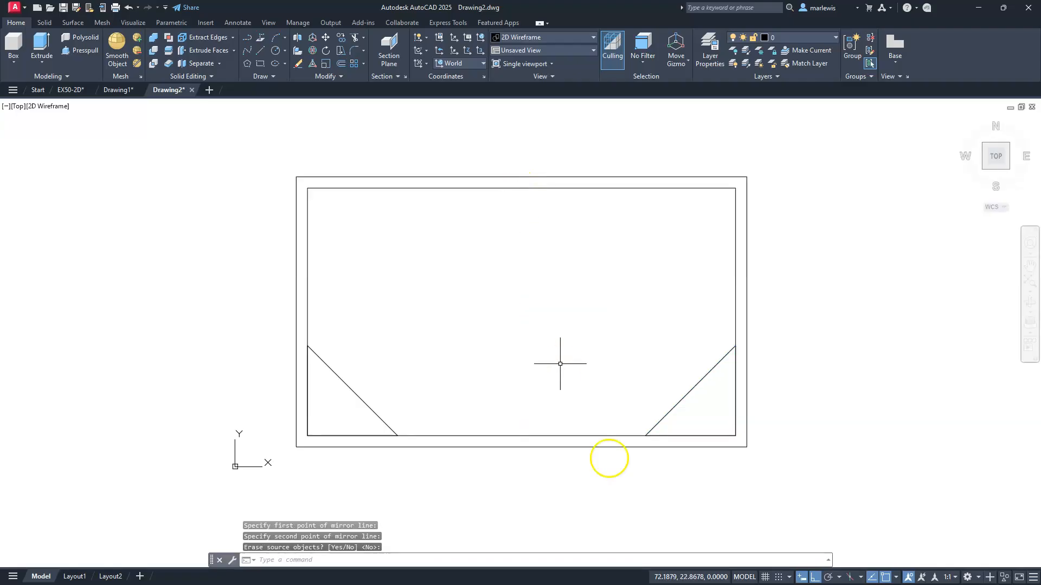
# Step: Mirror both lower triangles across the horizontal centreline through the inner rectangle's side midpoints, keeping the source triangles
pyautogui.click(688, 413)
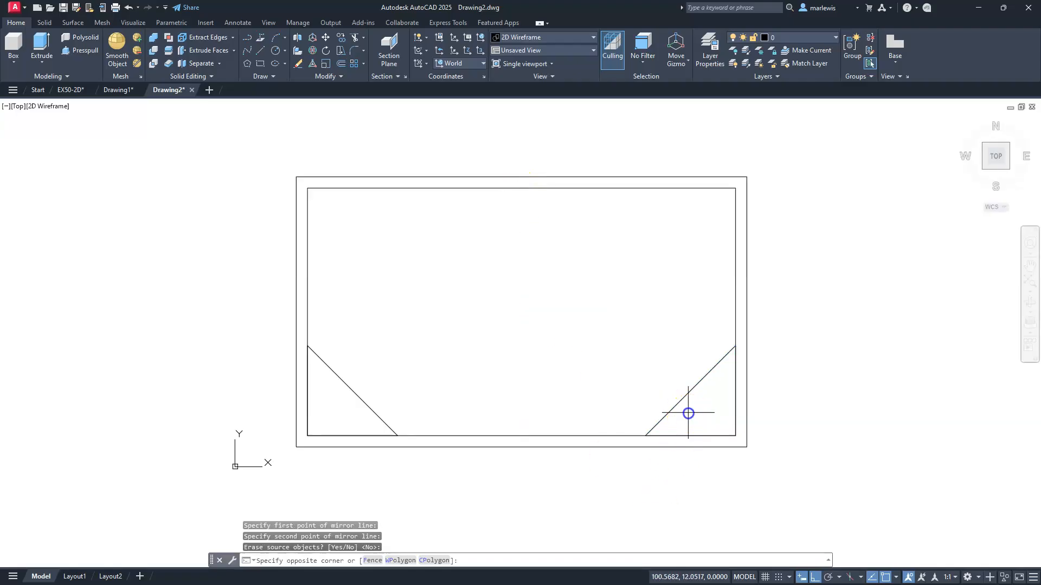
pyautogui.click(324, 379)
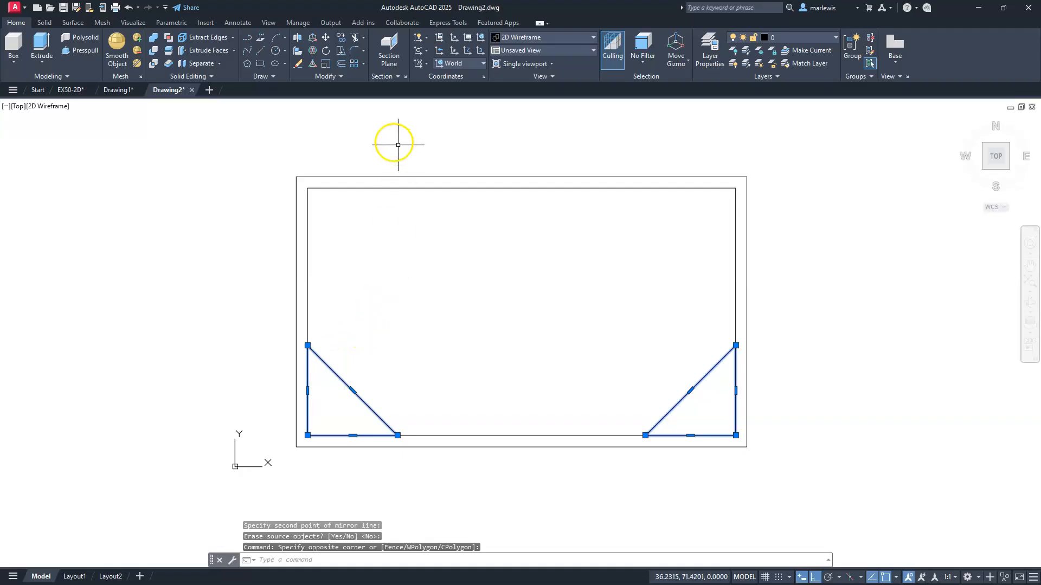
pyautogui.click(343, 77)
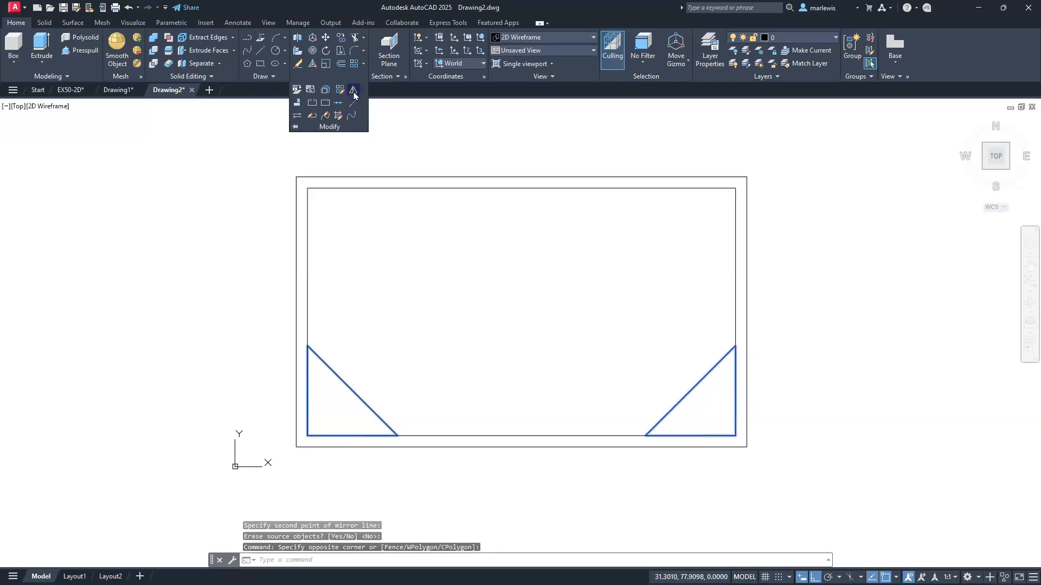
pyautogui.click(354, 91)
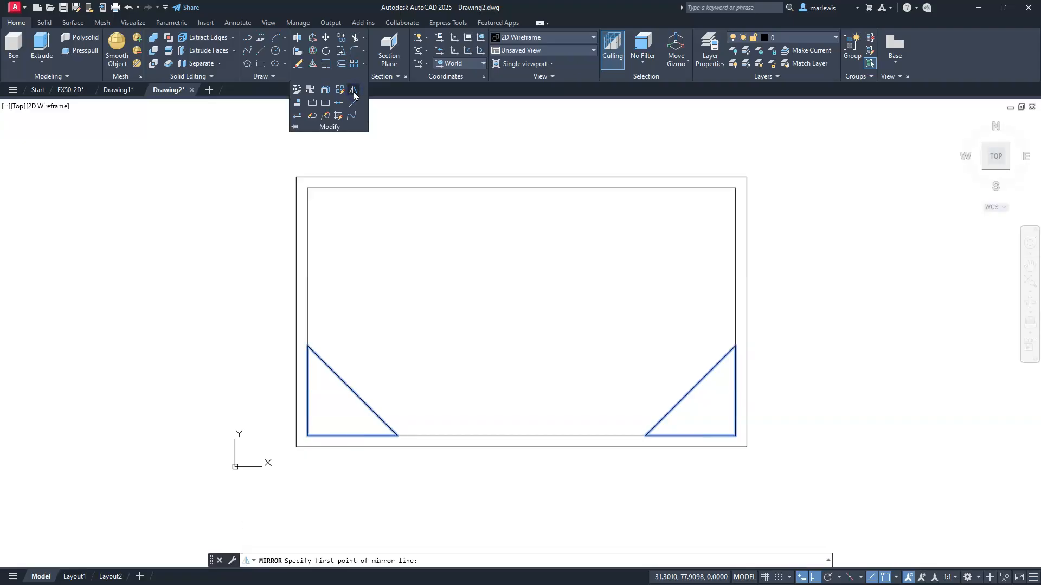
pyautogui.click(309, 313)
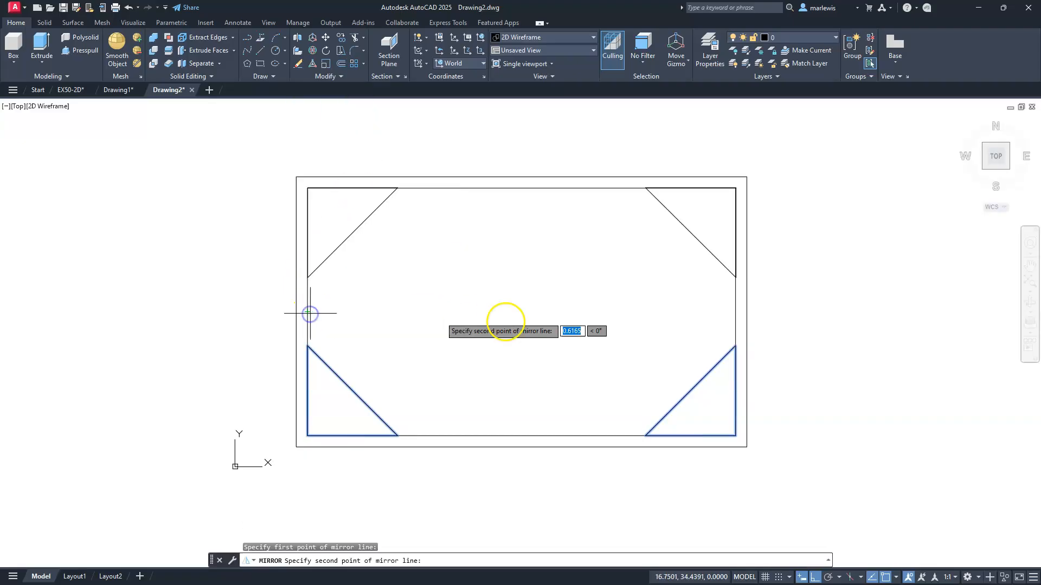
pyautogui.click(736, 313)
pyautogui.press('Return')
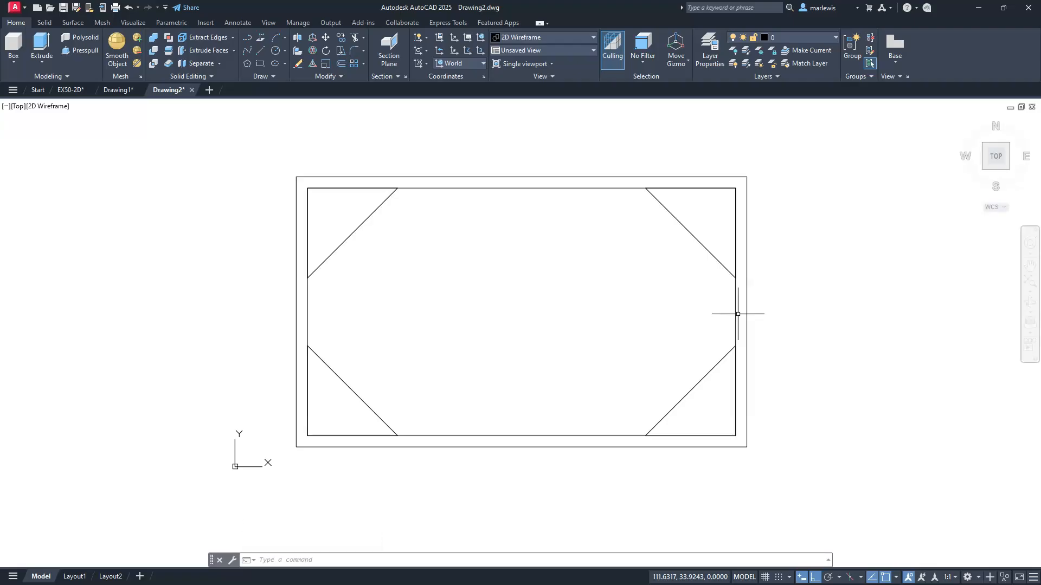
# Step: Change the view to SW Isometric and set the visual style to Shades of Gray
pyautogui.click(984, 167)
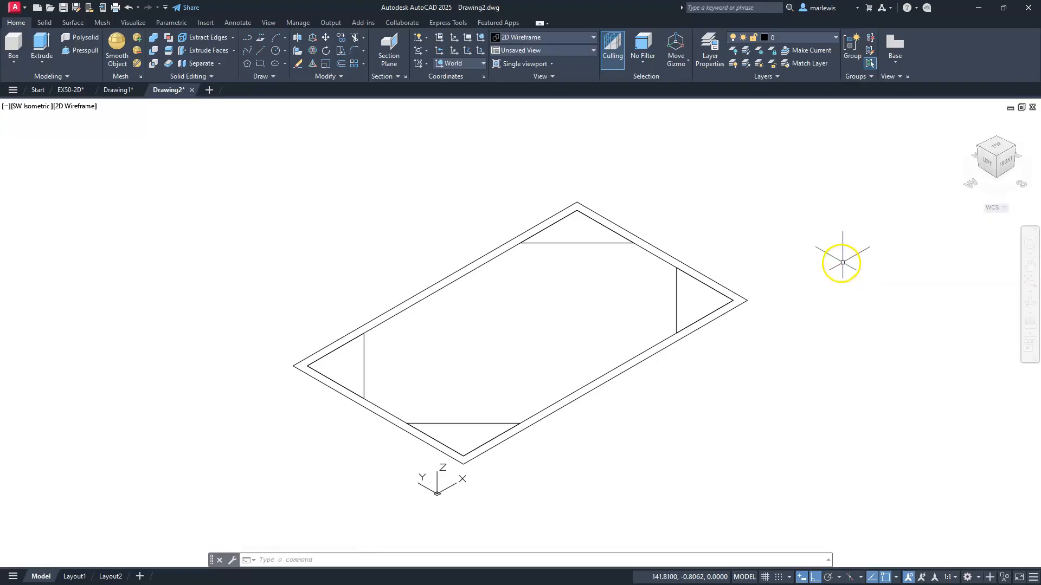
pyautogui.click(77, 107)
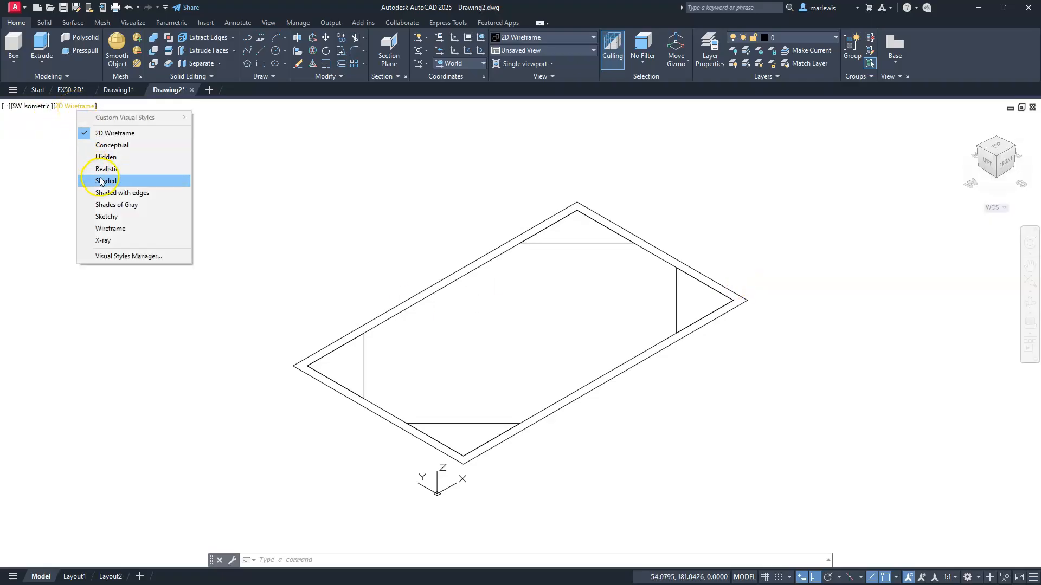
pyautogui.click(124, 206)
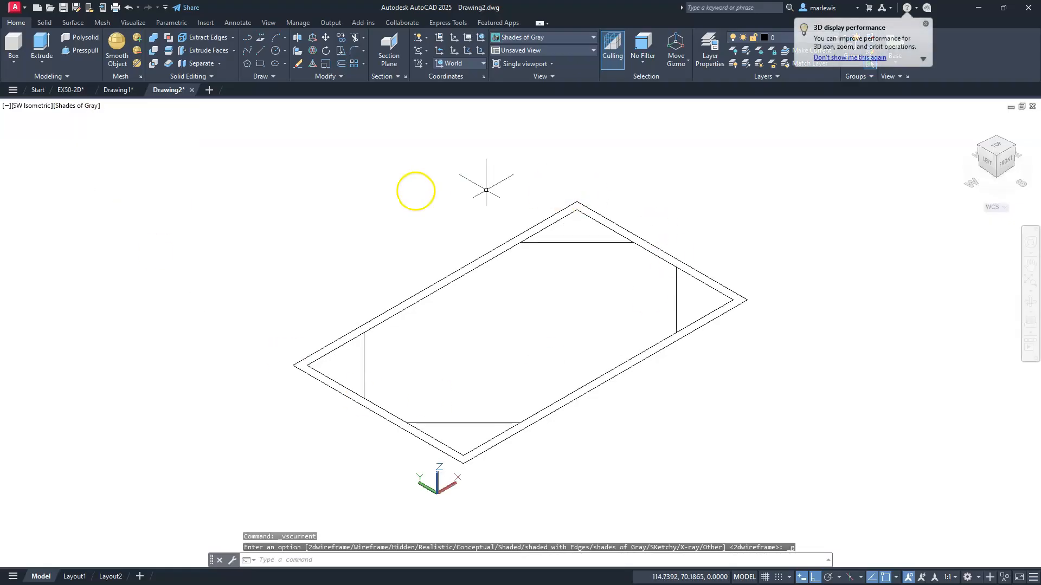
# Step: Extrude the outer rectangle 10 downward into a solid block
pyautogui.click(46, 43)
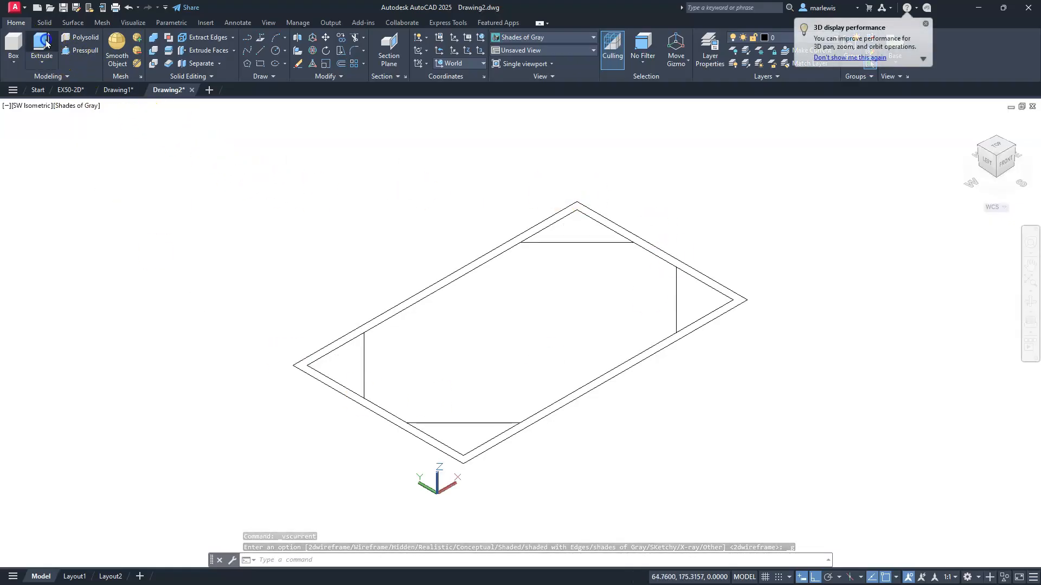
pyautogui.click(744, 297)
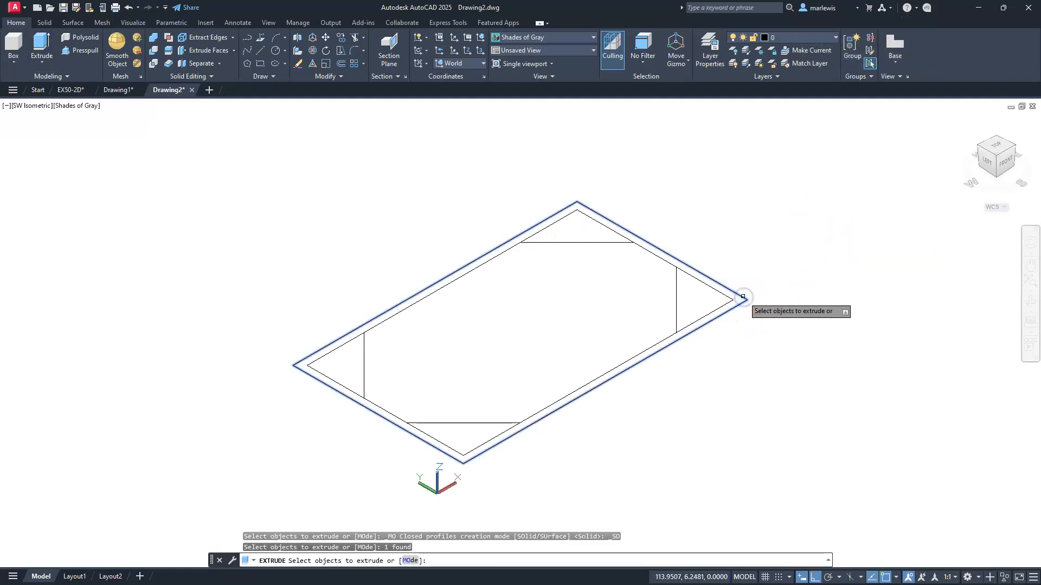
pyautogui.press('Return')
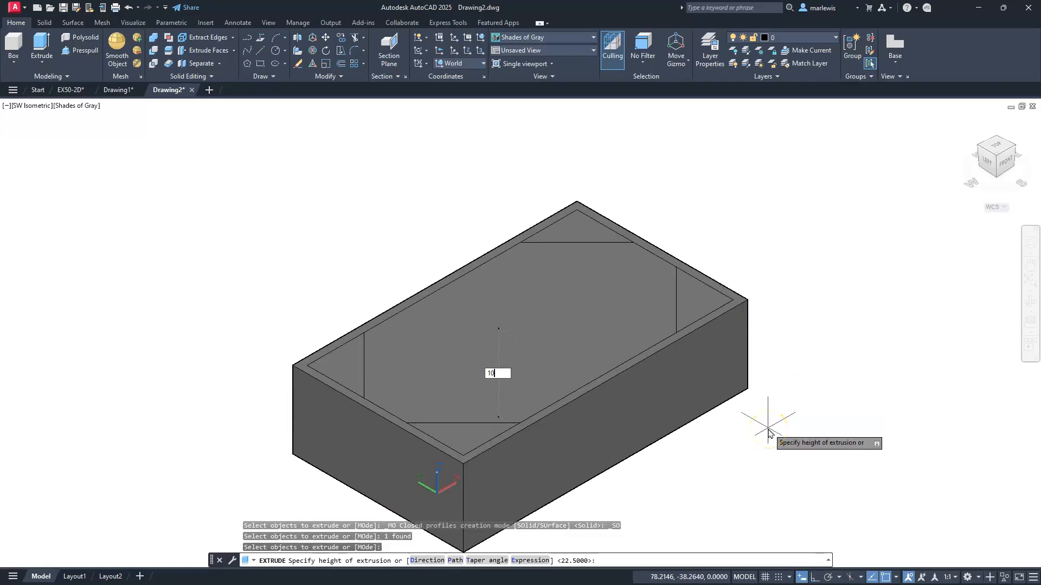
pyautogui.press('Return')
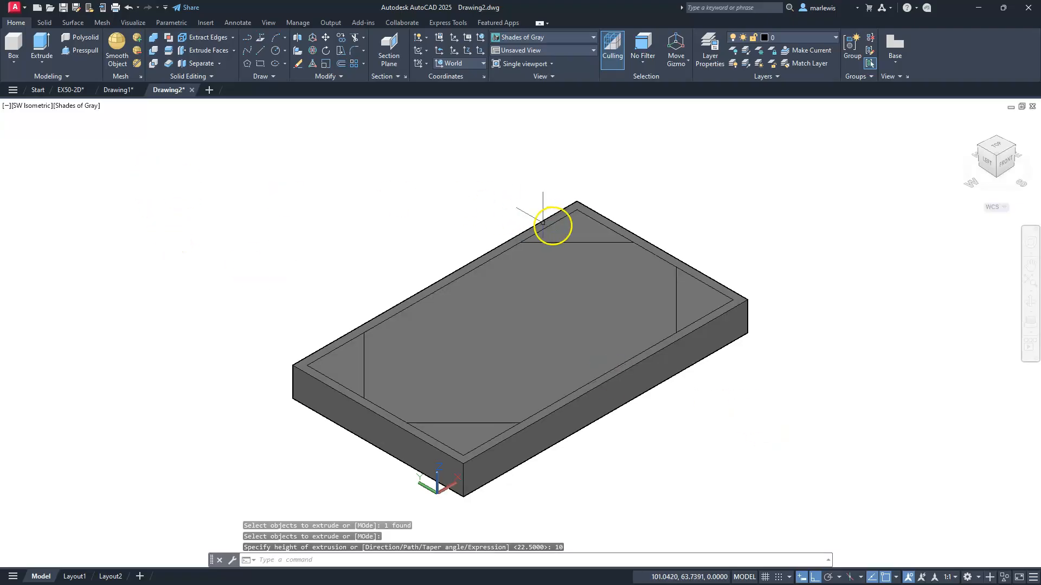
pyautogui.click(43, 50)
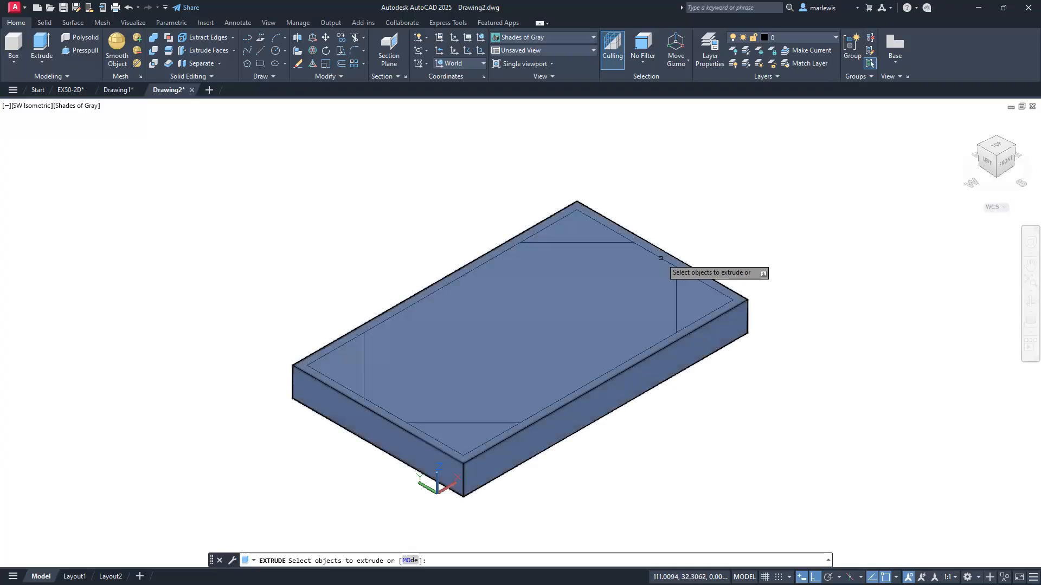
pyautogui.click(667, 244)
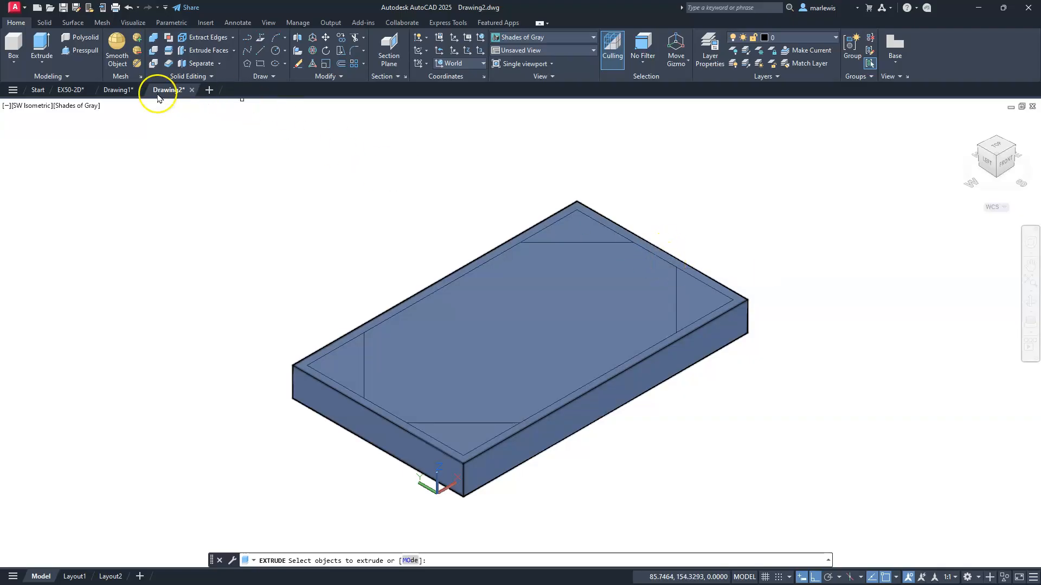
pyautogui.press('Escape')
# Step: Set the visual style to Wireframe and extrude the inner rectangle 7.5 downward inside the block
pyautogui.click(75, 106)
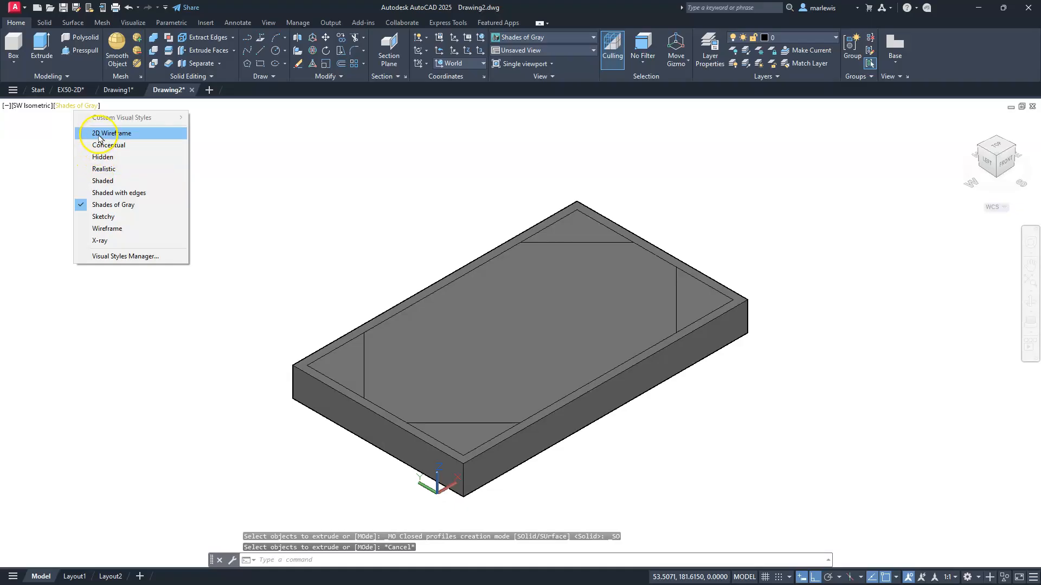
pyautogui.click(107, 228)
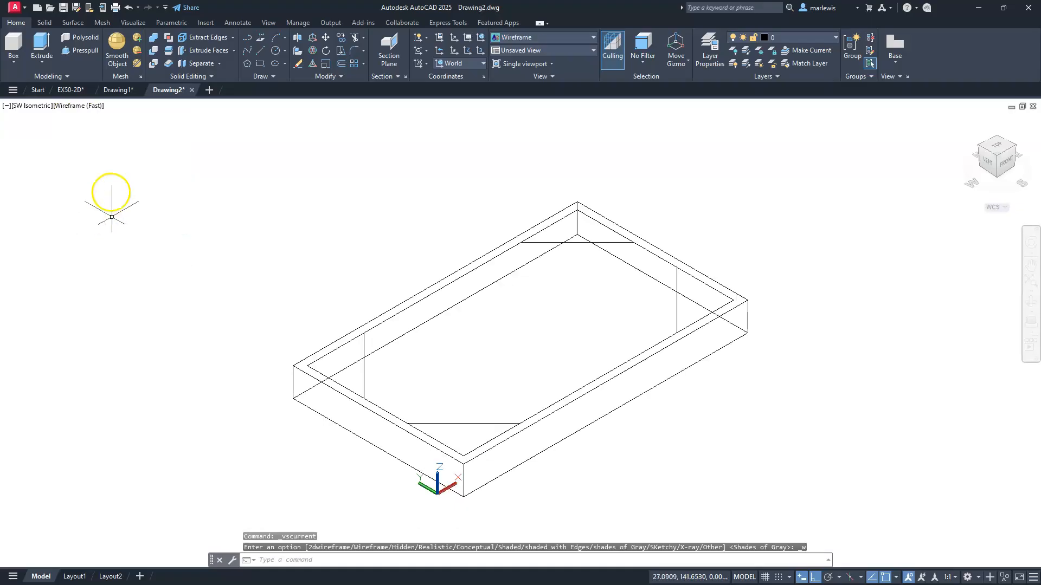
pyautogui.click(38, 46)
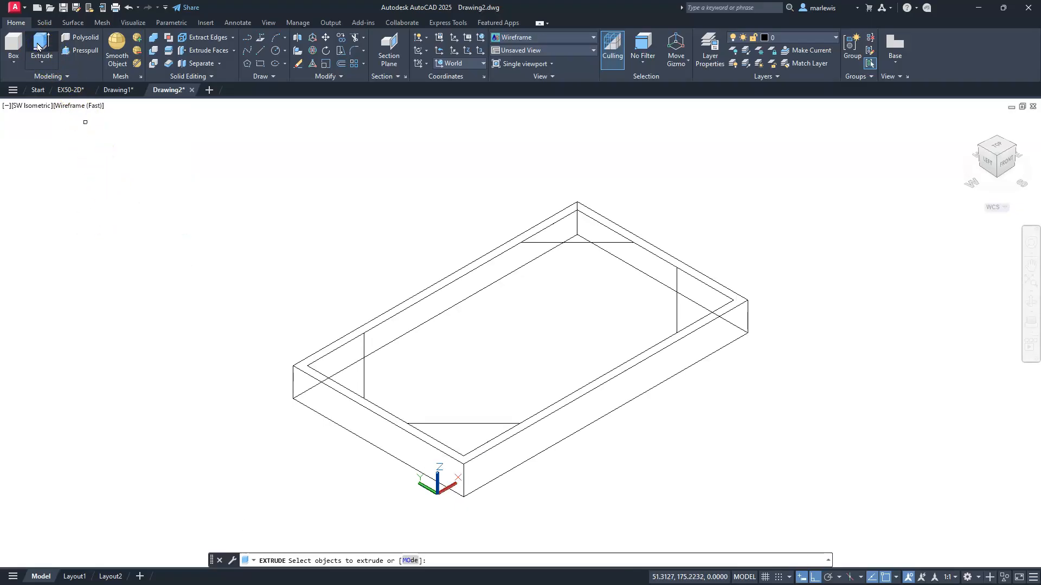
pyautogui.click(720, 294)
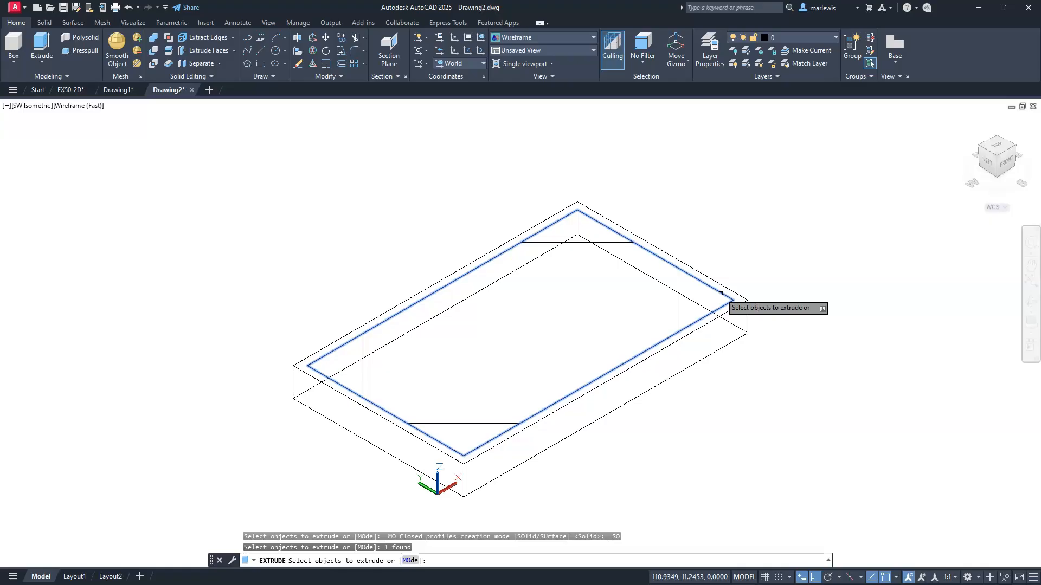
pyautogui.press('Return')
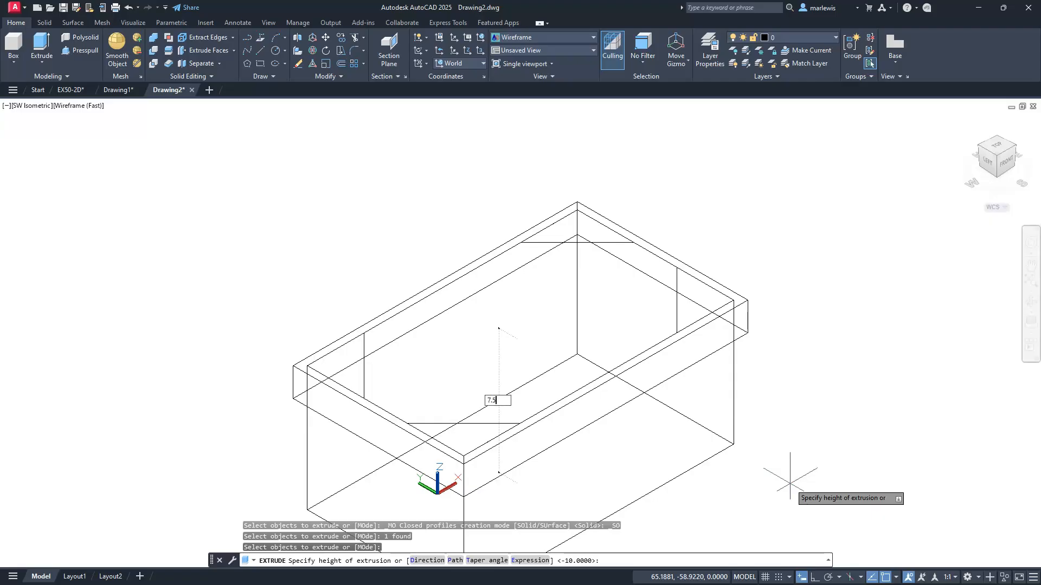
pyautogui.press('Return')
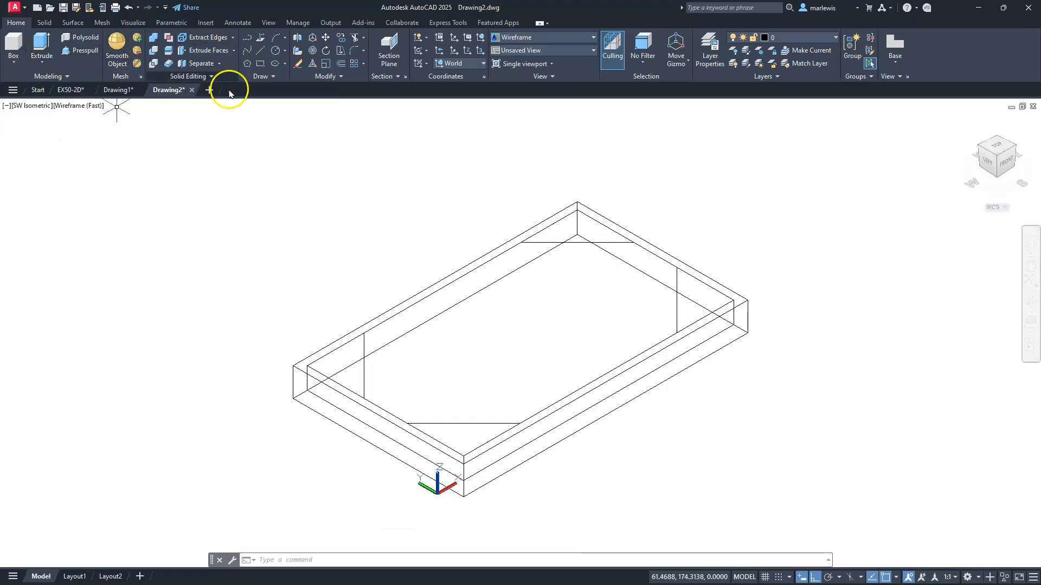
# Step: Subtract the inner 7.5-deep solid from the outer block to hollow out the tray
pyautogui.click(154, 50)
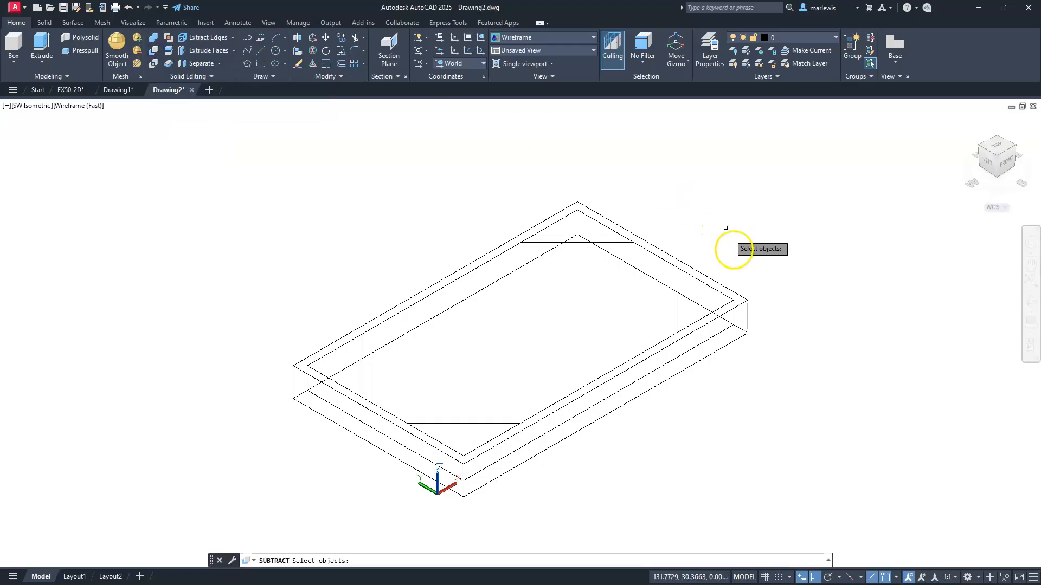
pyautogui.click(729, 287)
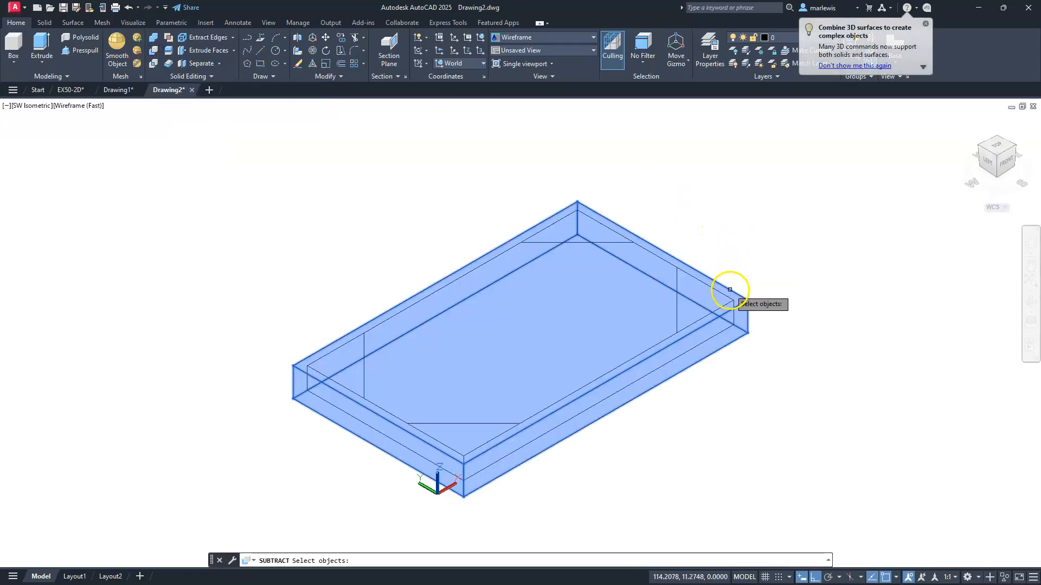
pyautogui.click(729, 289)
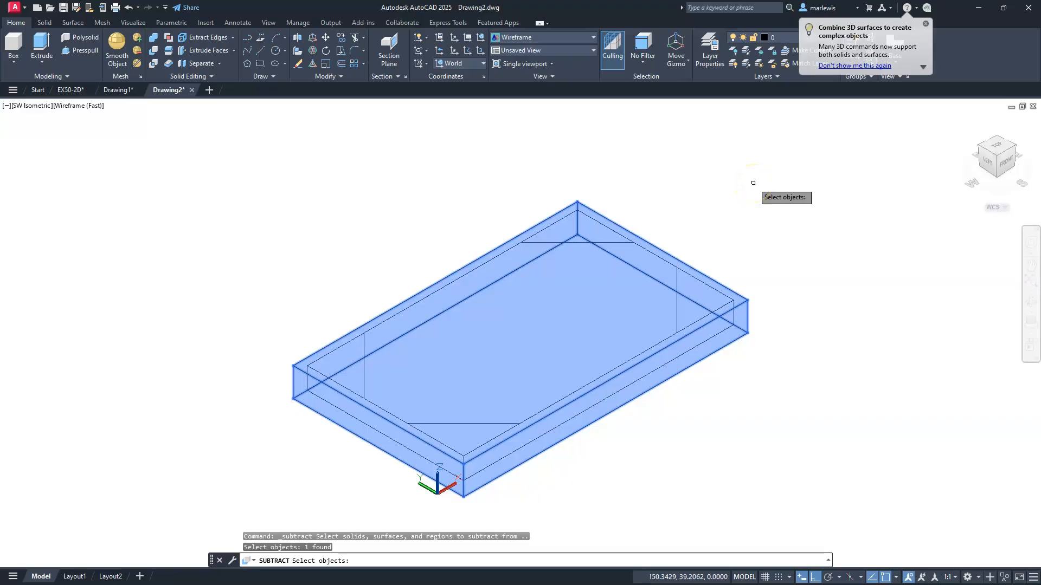
pyautogui.press('Return')
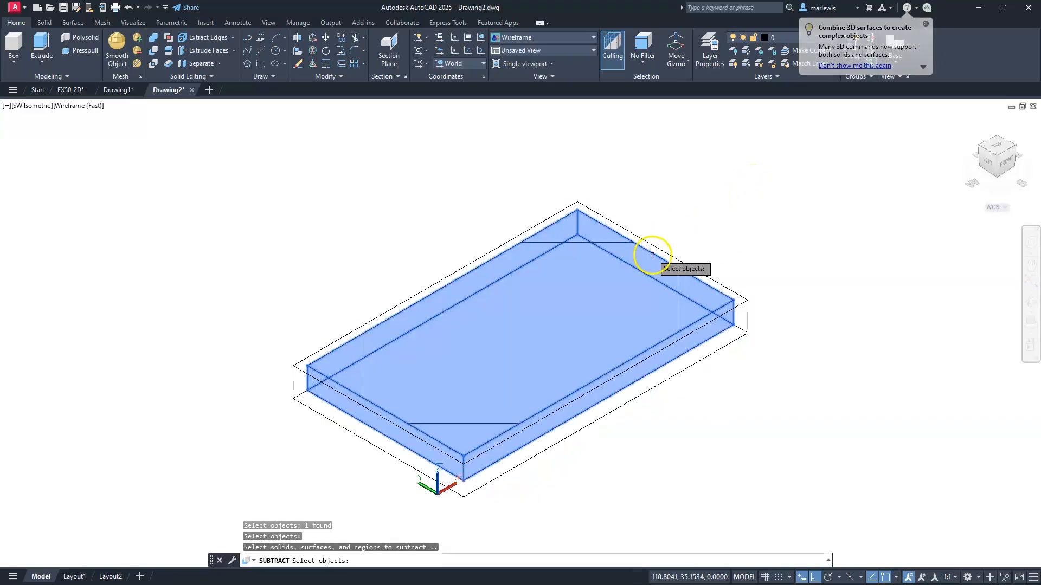
pyautogui.click(652, 255)
pyautogui.press('Return')
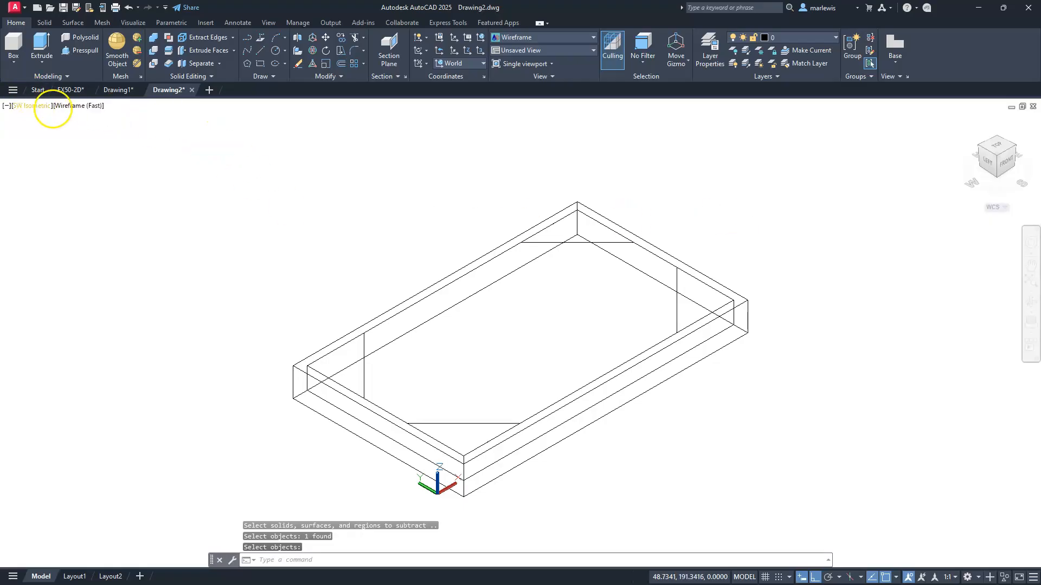
# Step: Set the visual style back to Shades of Gray
pyautogui.click(70, 105)
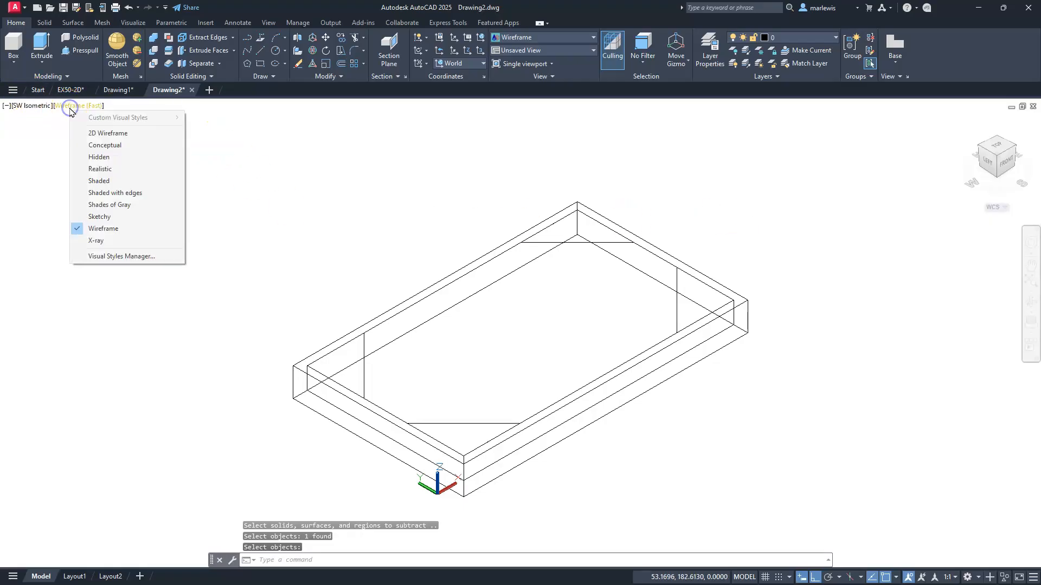
pyautogui.click(106, 204)
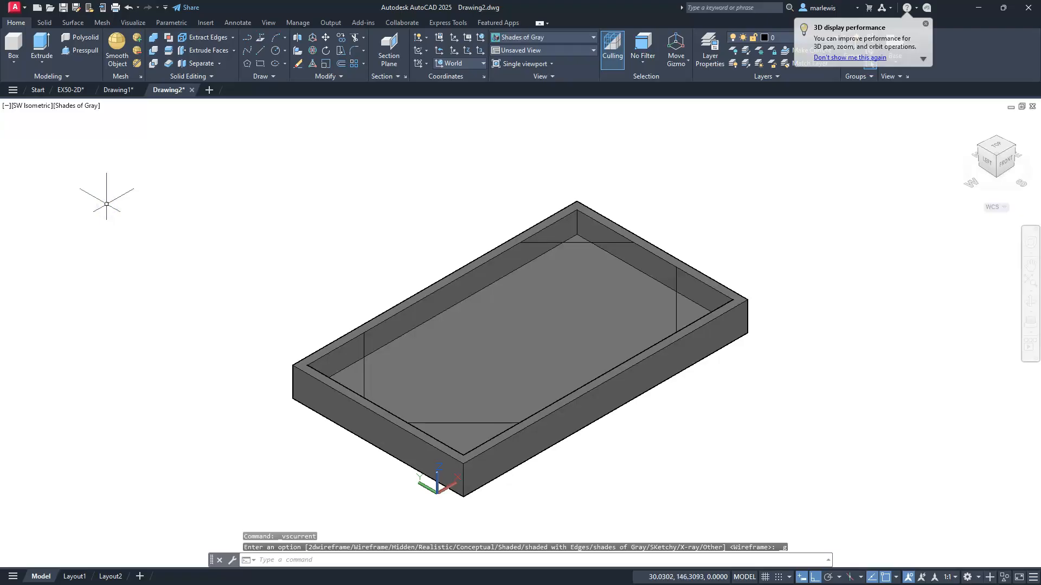
pyautogui.click(110, 209)
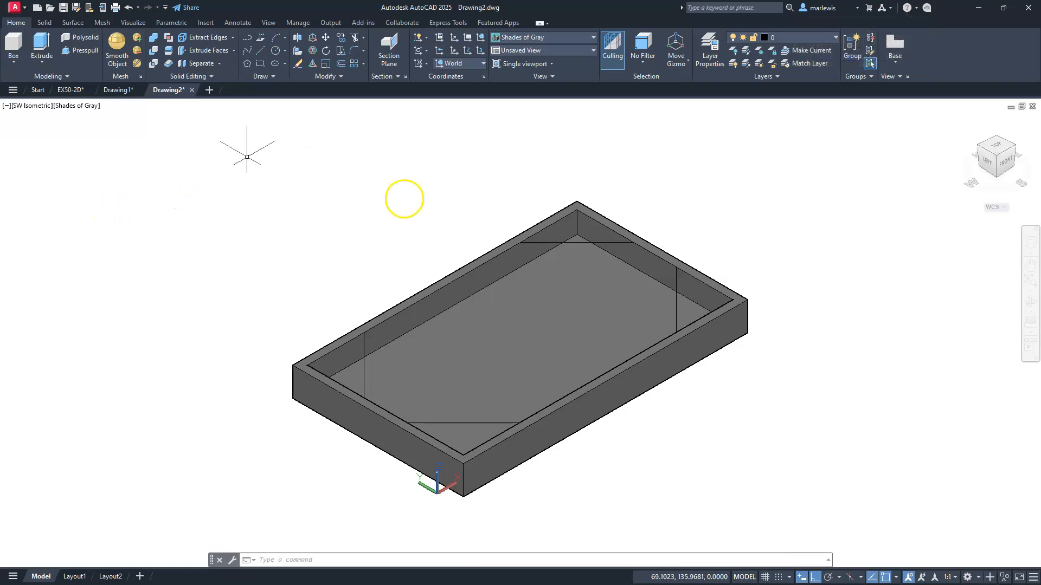
# Step: Move the four corner triangles from the tray's top inner corner straight down to the corner of the inside floor
pyautogui.click(588, 242)
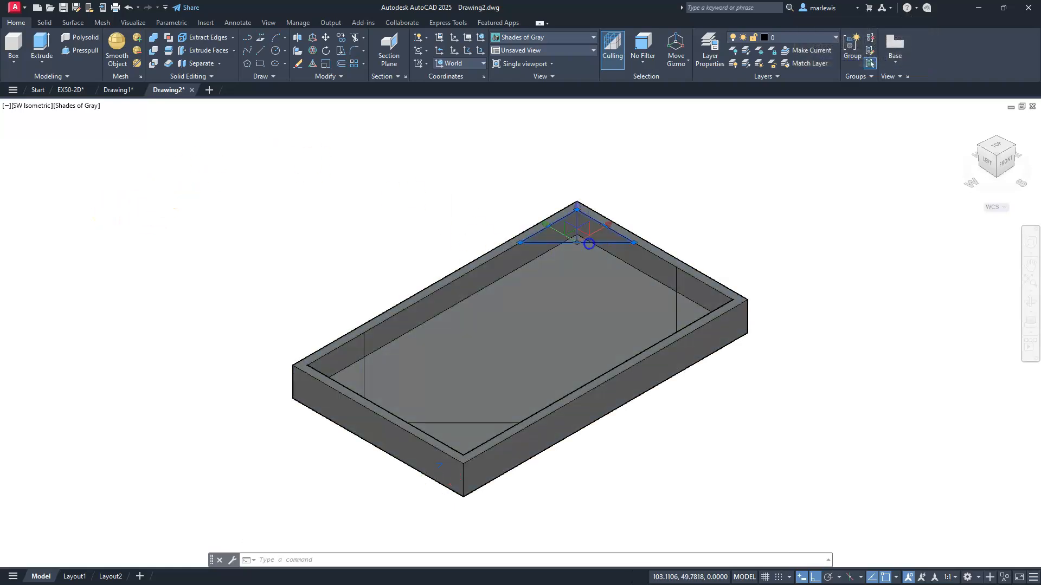
pyautogui.click(676, 302)
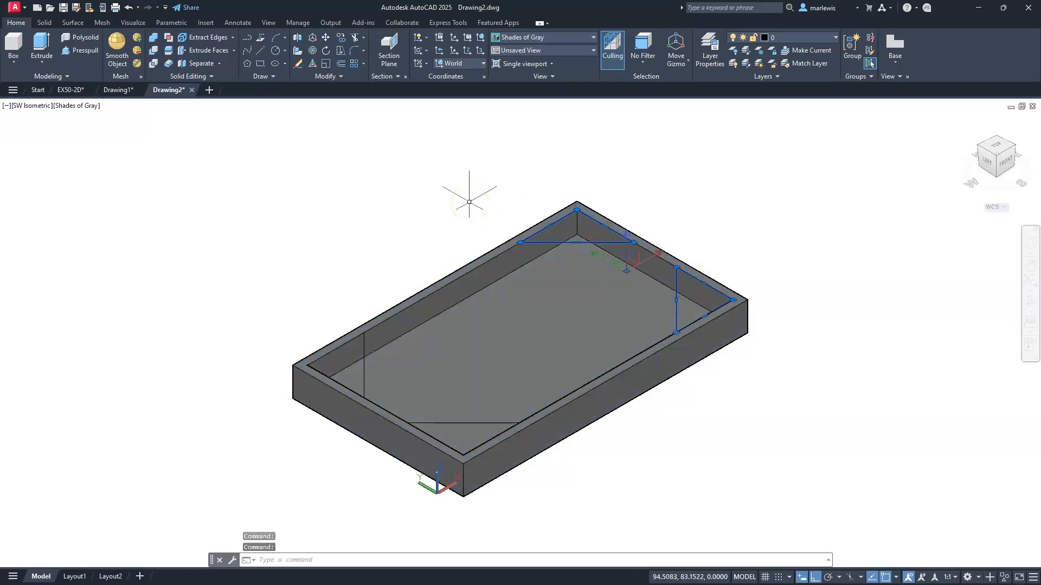
pyautogui.click(233, 270)
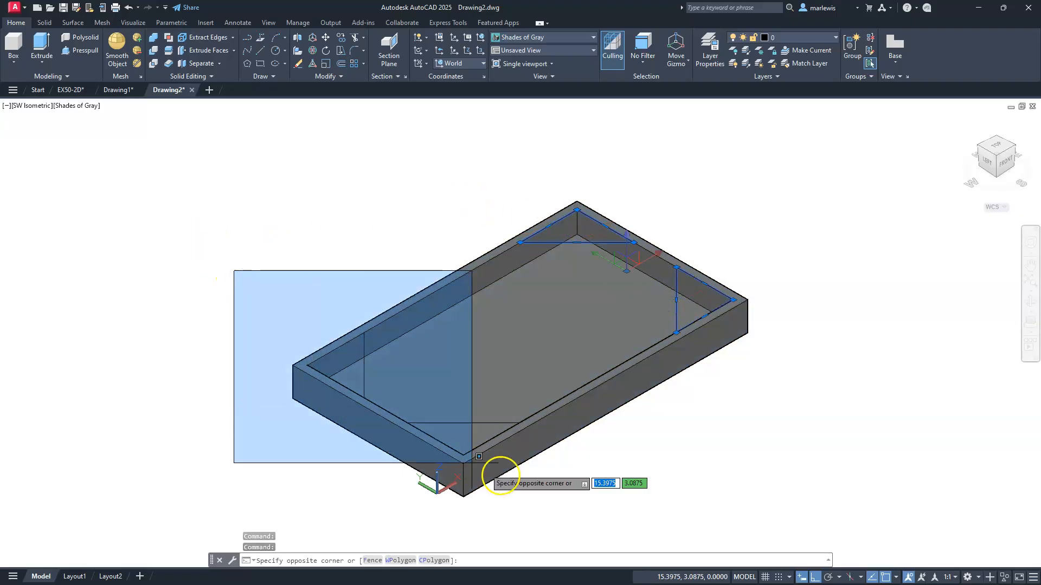
pyautogui.click(563, 496)
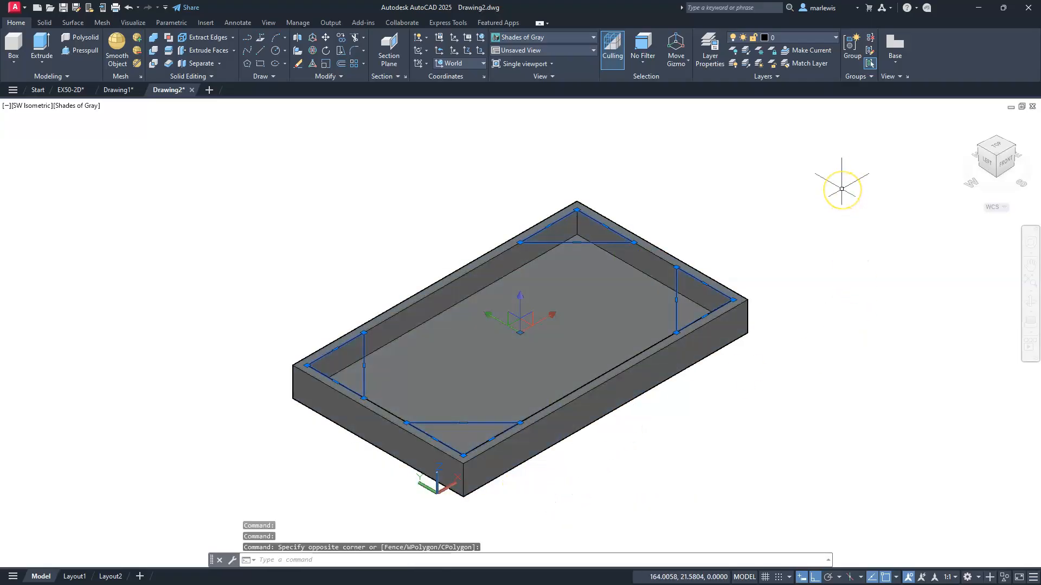
pyautogui.write('M')
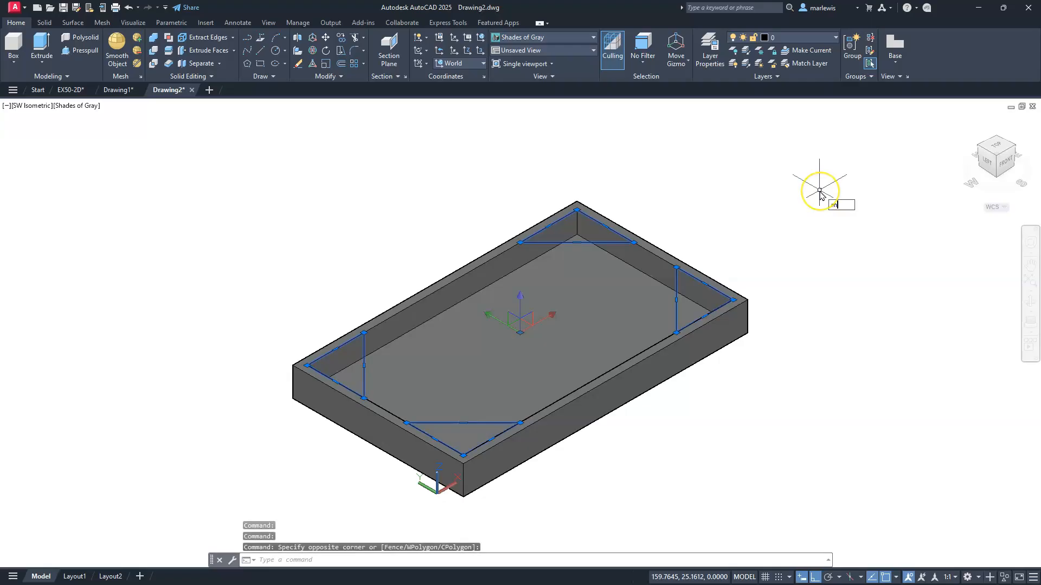
pyautogui.press('Return')
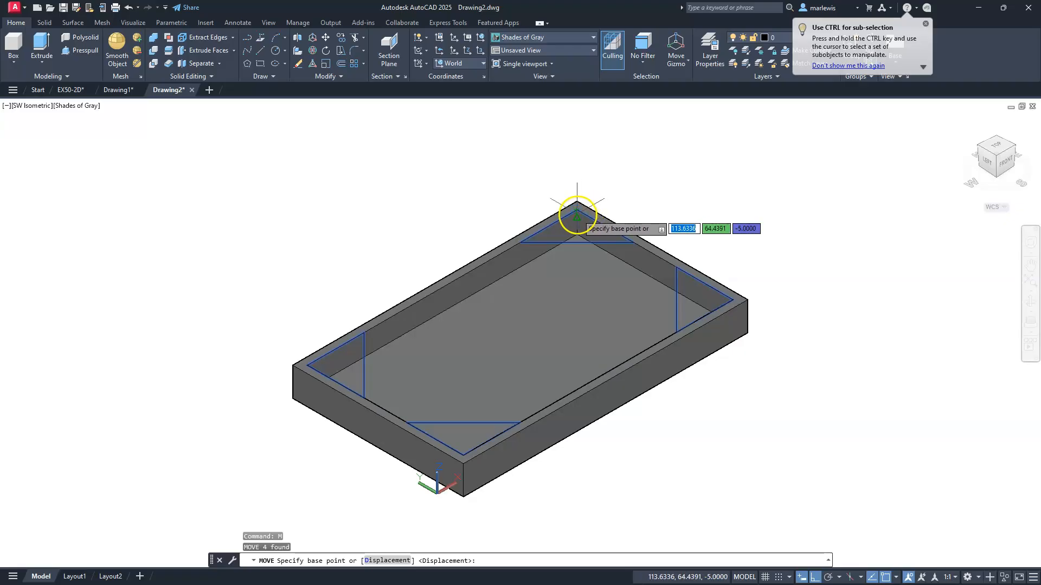
pyautogui.click(576, 213)
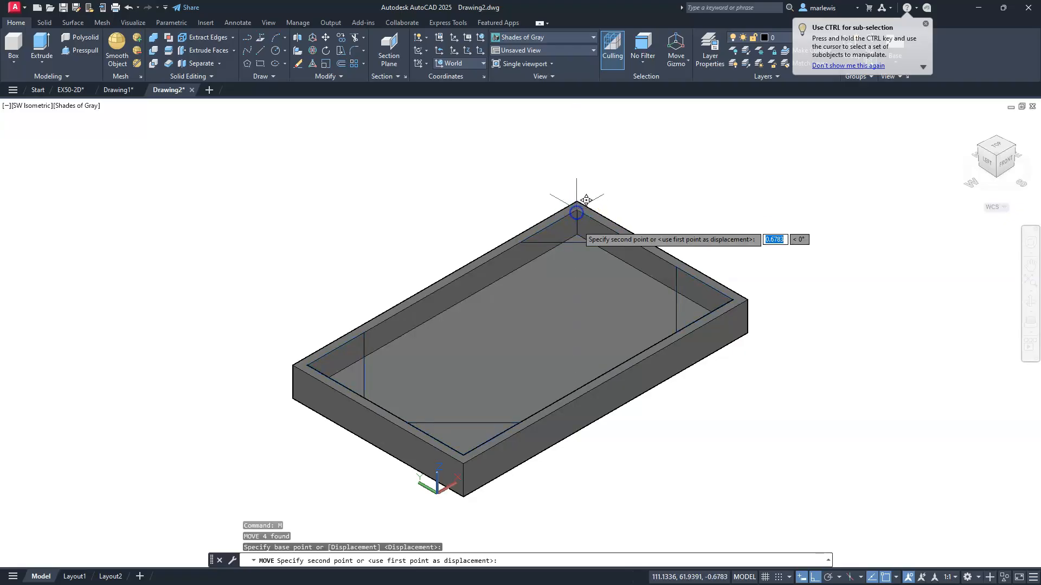
pyautogui.click(586, 225)
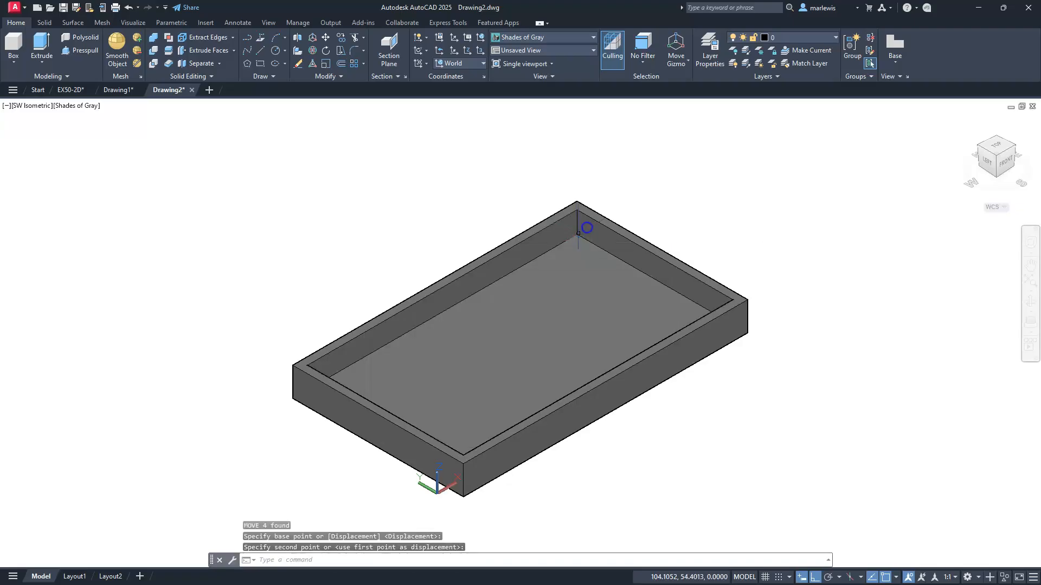
pyautogui.moveTo(634, 378)
pyautogui.mouseDown(button='middle')
pyautogui.moveTo(639, 349)
pyautogui.moveTo(639, 384)
pyautogui.mouseUp(button='middle')
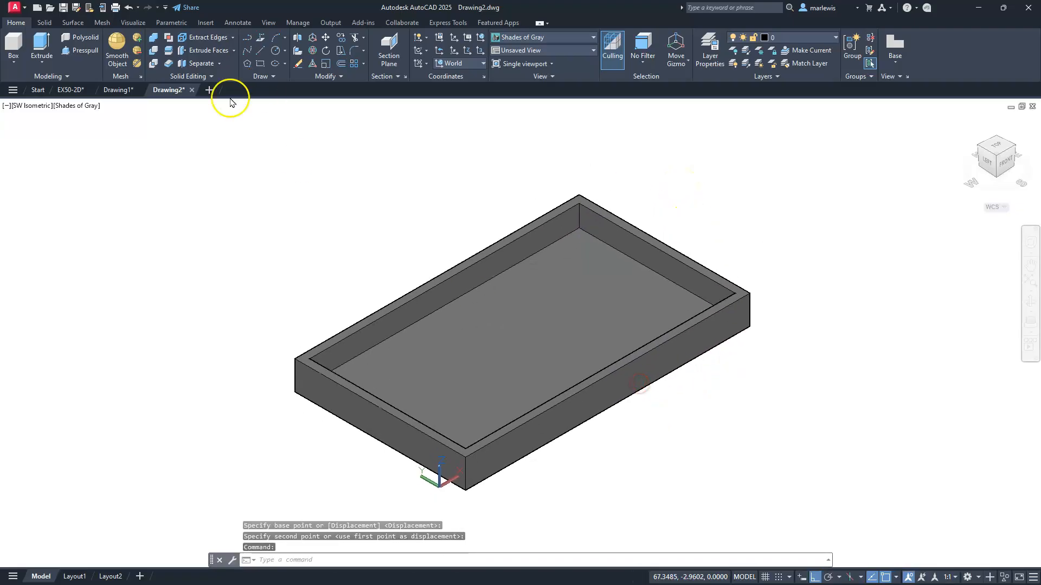
# Step: Set the visual style to 2D Wireframe and inspect the triangles' position at the tray's inner corners
pyautogui.click(74, 111)
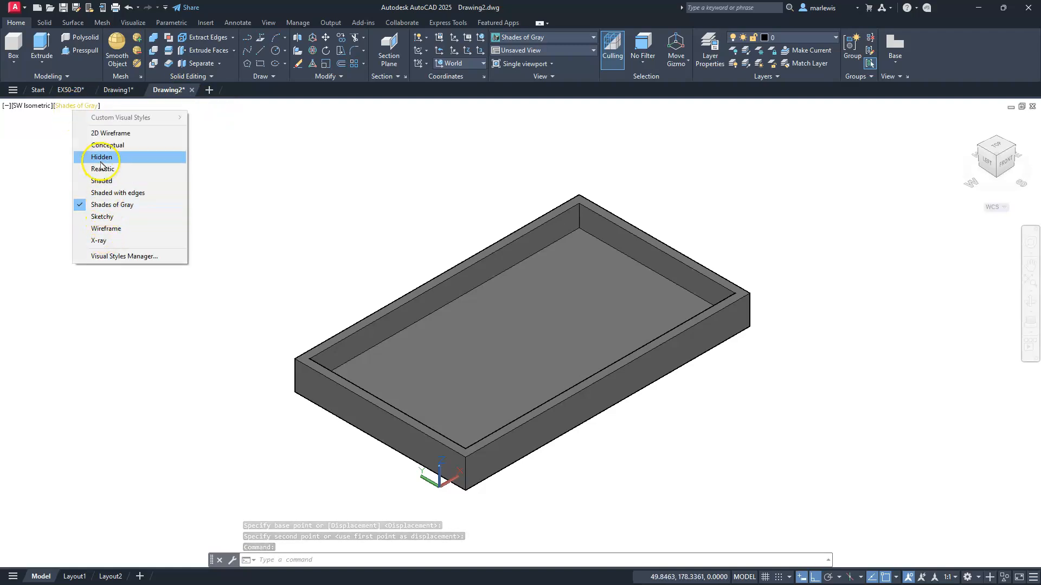
pyautogui.click(102, 133)
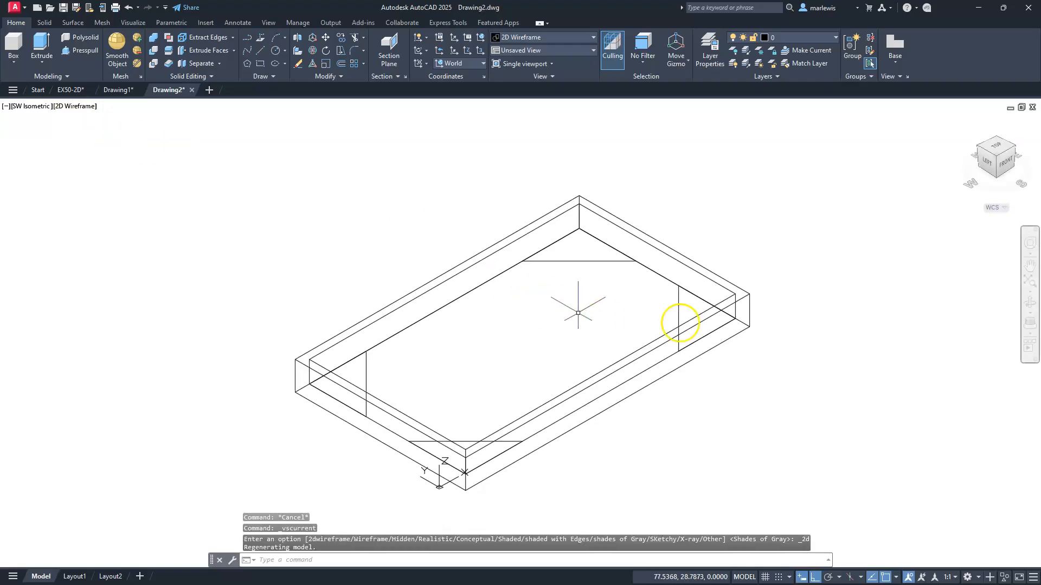
pyautogui.scroll(-6, 774, 360)
pyautogui.scroll(8, 762, 337)
pyautogui.scroll(4, 740, 288)
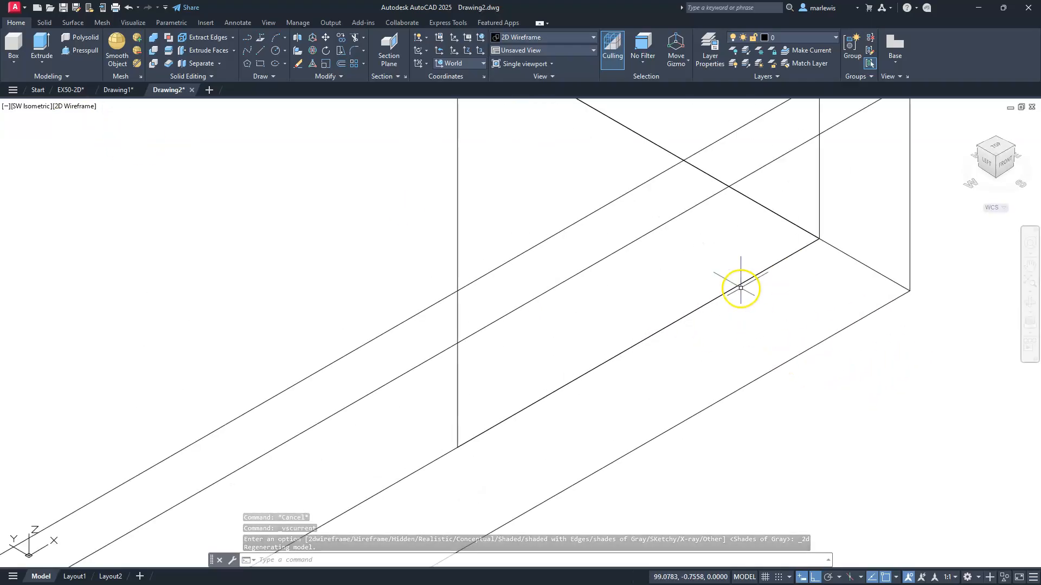
pyautogui.scroll(-4, 741, 289)
pyautogui.moveTo(717, 389); pyautogui.dragTo(780, 340, button='middle')
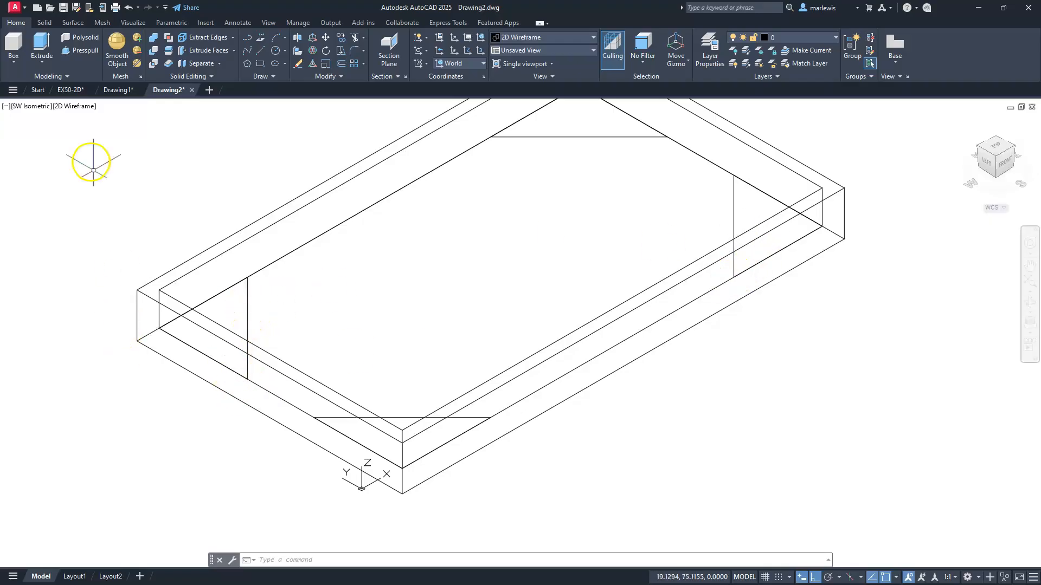
# Step: Try the Shaded with edges visual style, and return the display to Shades of Gray
pyautogui.click(68, 107)
pyautogui.click(113, 194)
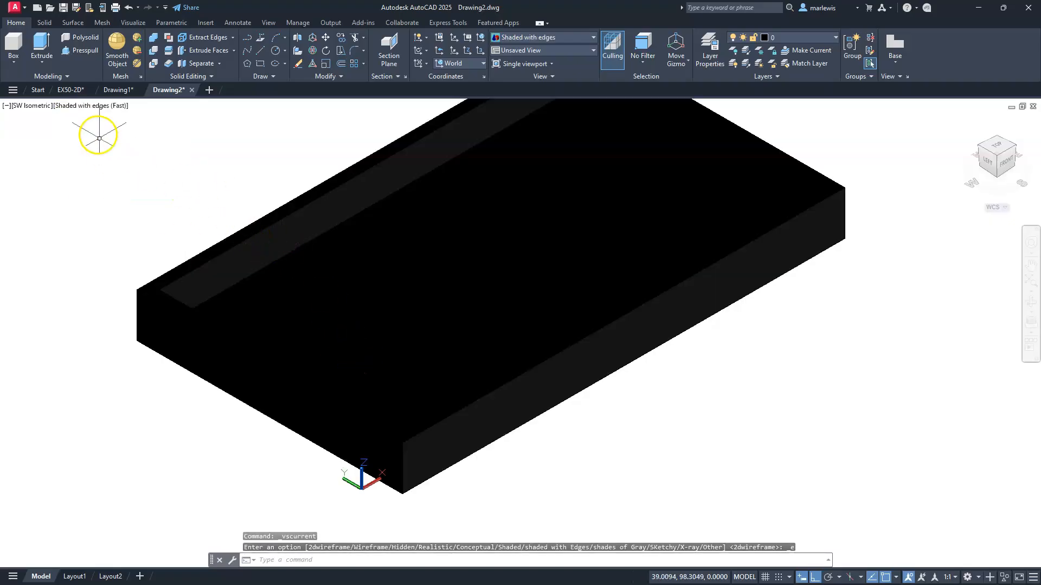
pyautogui.click(93, 106)
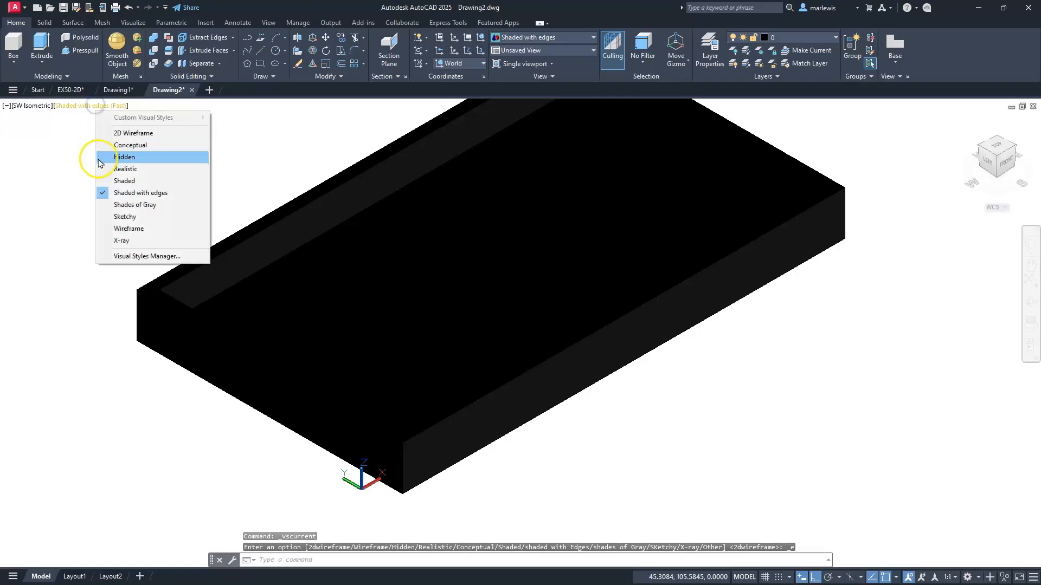
pyautogui.click(111, 206)
pyautogui.scroll(-2, 608, 434)
pyautogui.moveTo(579, 400); pyautogui.dragTo(591, 427, button='middle')
pyautogui.click(591, 427)
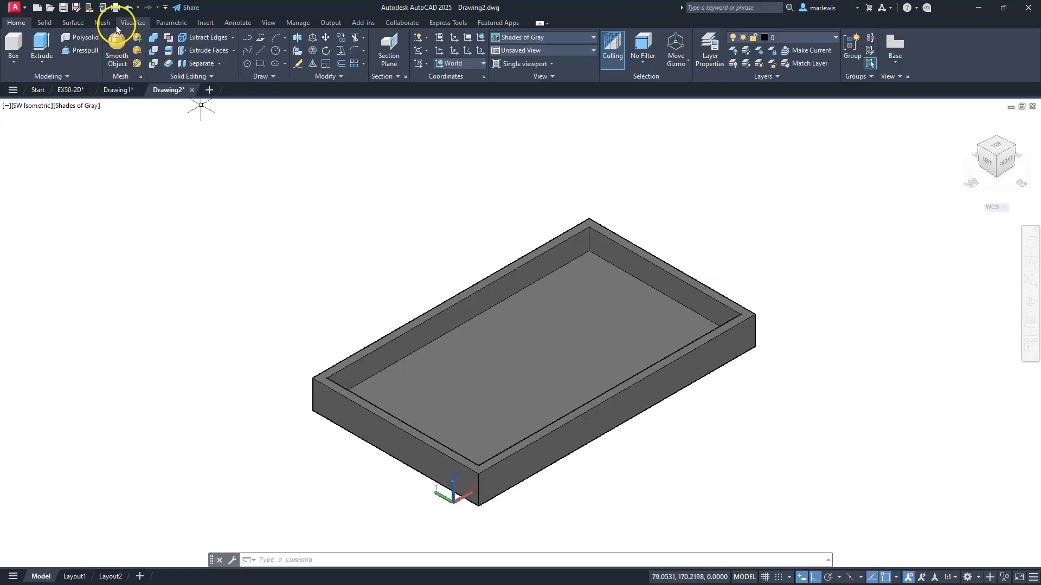
# Step: Undo the visual style changes and the move of the four corner triangles
pyautogui.click(131, 8)
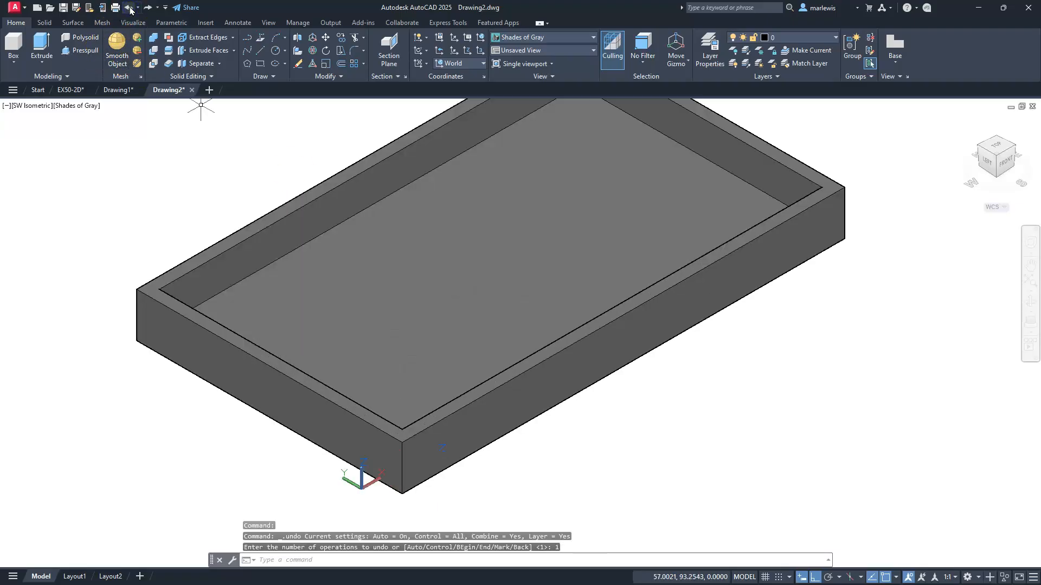
pyautogui.click(131, 7)
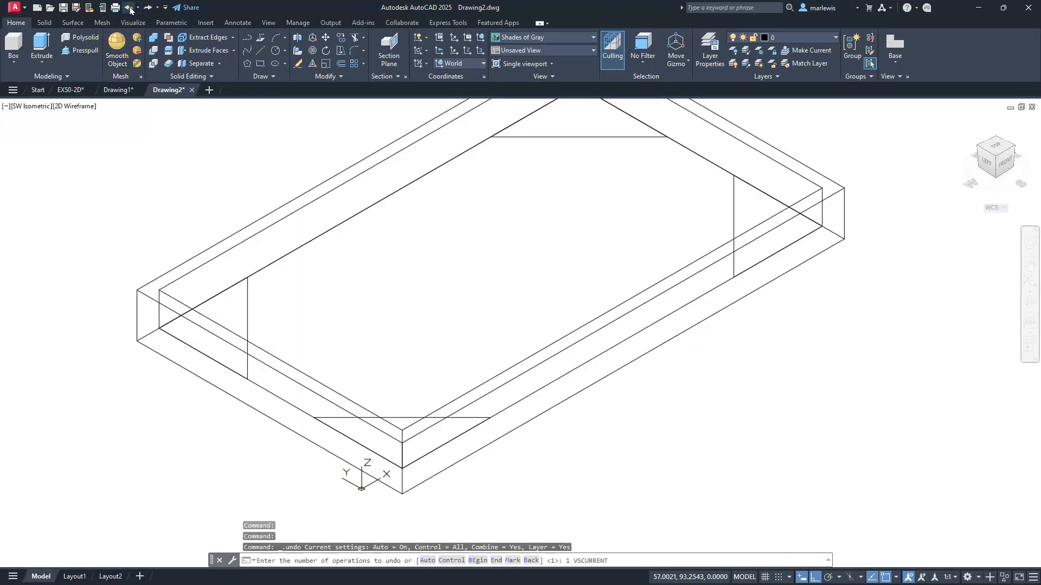
pyautogui.click(131, 8)
pyautogui.click(130, 7)
pyautogui.click(131, 7)
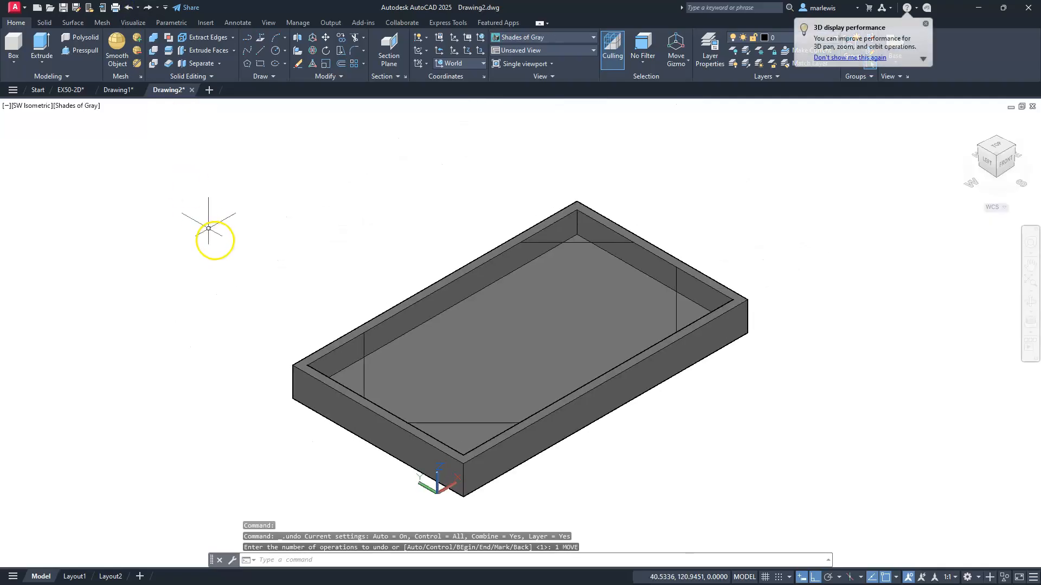
pyautogui.press('Escape')
pyautogui.press('Escape')
pyautogui.press('Escape')
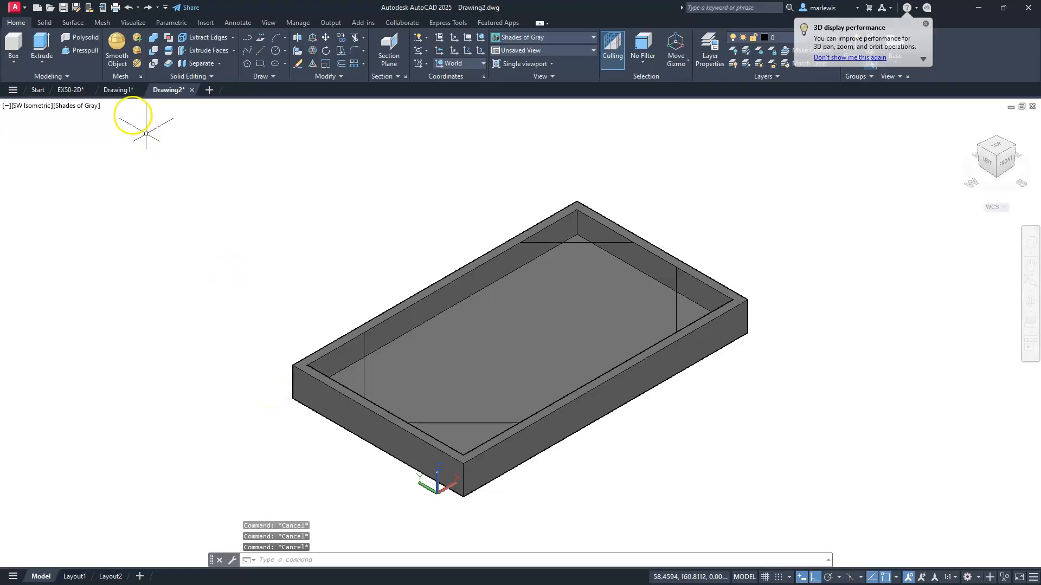
# Step: Move all four corner triangles from the tray's upper inner corner down to the matching corner on the inside floor
pyautogui.click(423, 169)
pyautogui.click(854, 382)
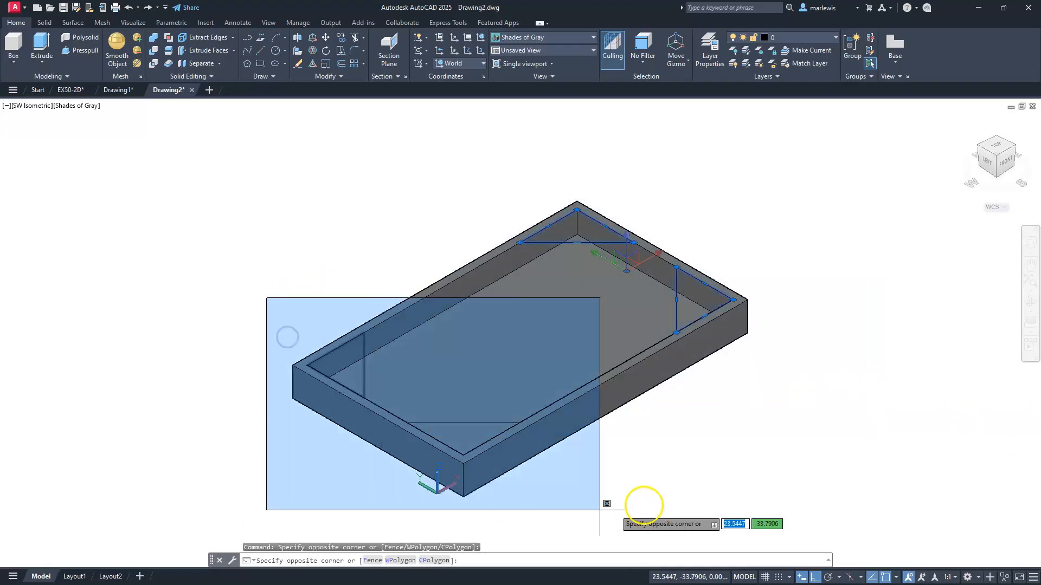
pyautogui.click(643, 500)
pyautogui.scroll(3, 551, 216)
pyautogui.scroll(-5, 569, 204)
pyautogui.write('M')
pyautogui.press('Return')
pyautogui.scroll(5, 584, 213)
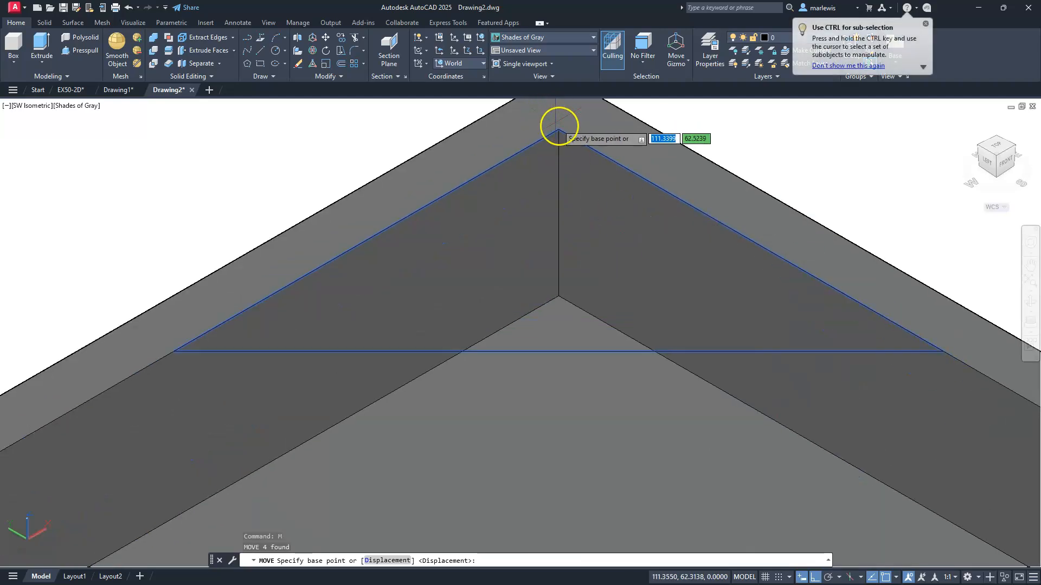
pyautogui.click(558, 132)
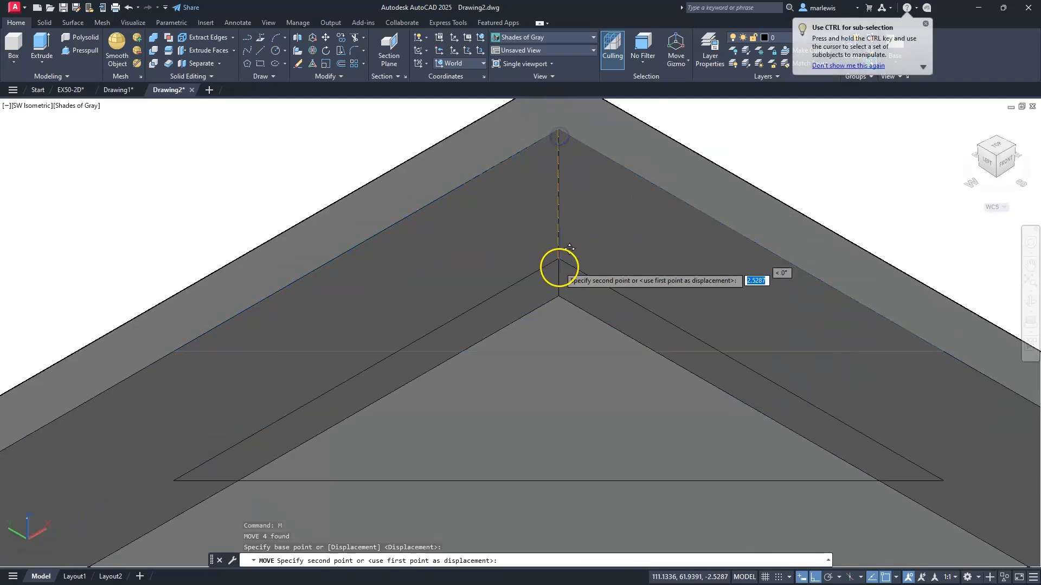
pyautogui.click(564, 292)
pyautogui.scroll(-2, 505, 212)
pyautogui.scroll(-5, 506, 212)
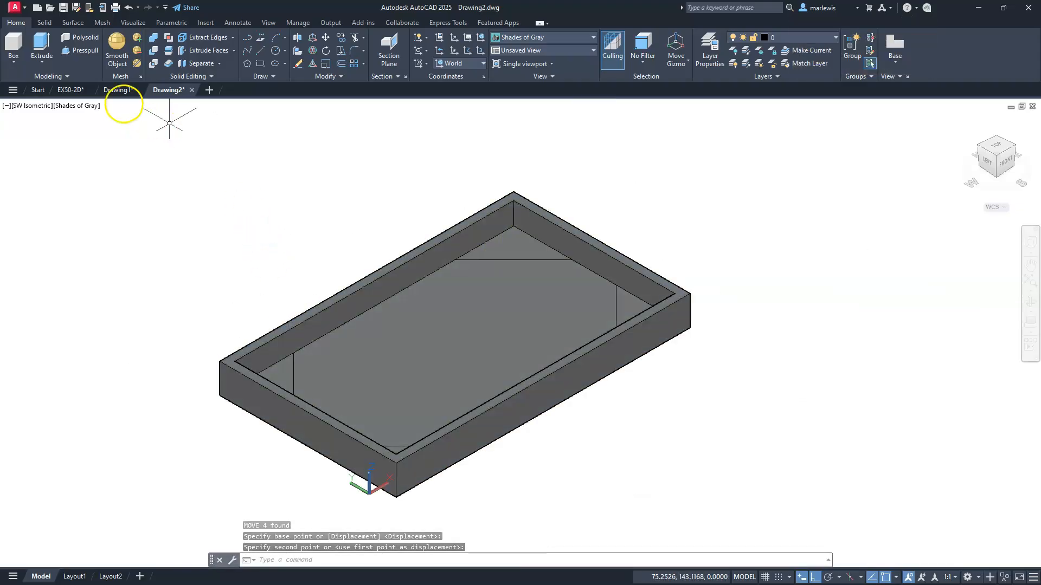
# Step: Extrude the four corner triangles 22.5 upward from the tray floor into solid blocks
pyautogui.click(39, 43)
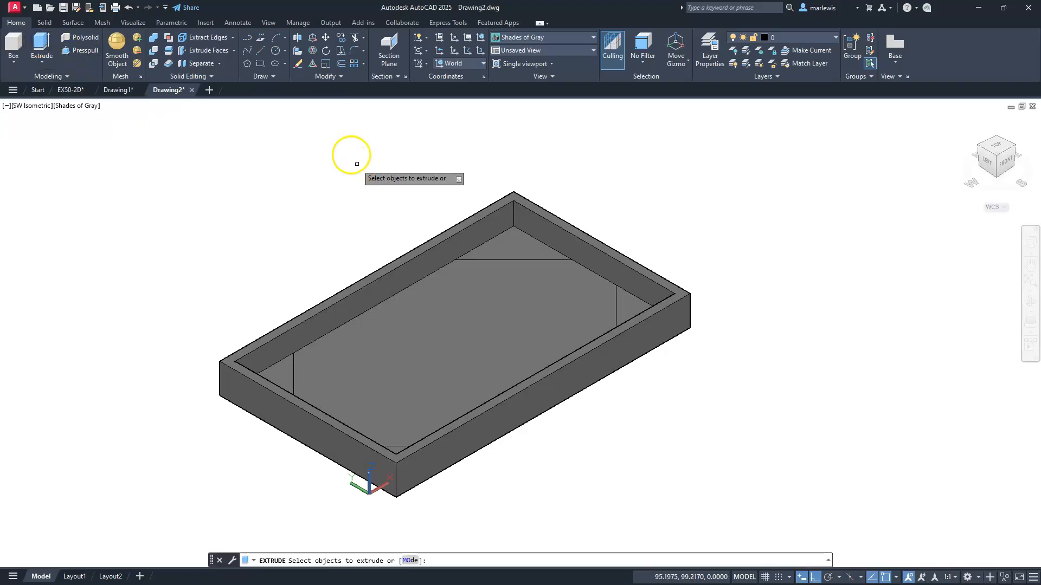
pyautogui.click(285, 156)
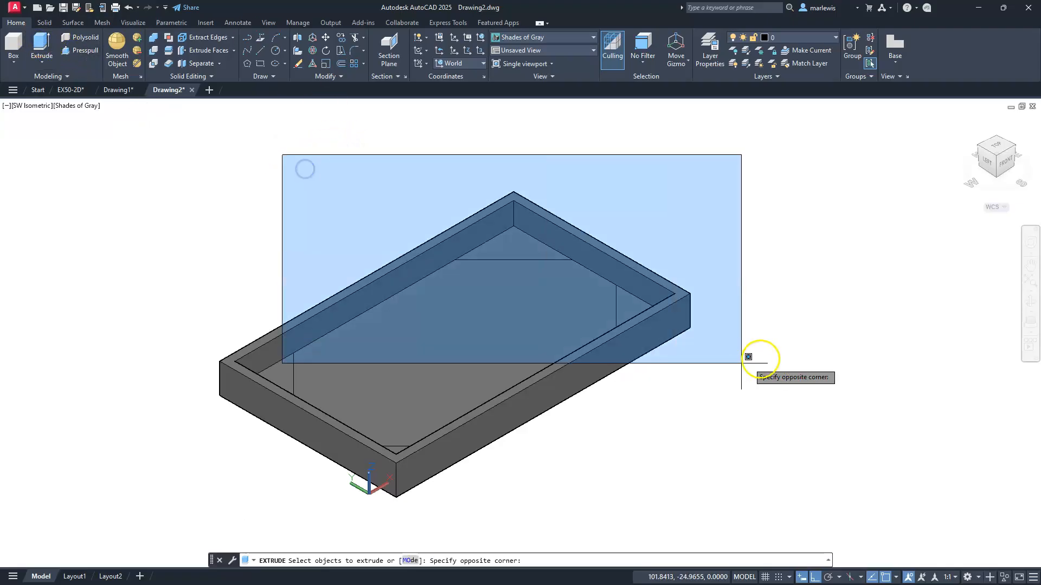
pyautogui.click(770, 357)
pyautogui.click(157, 274)
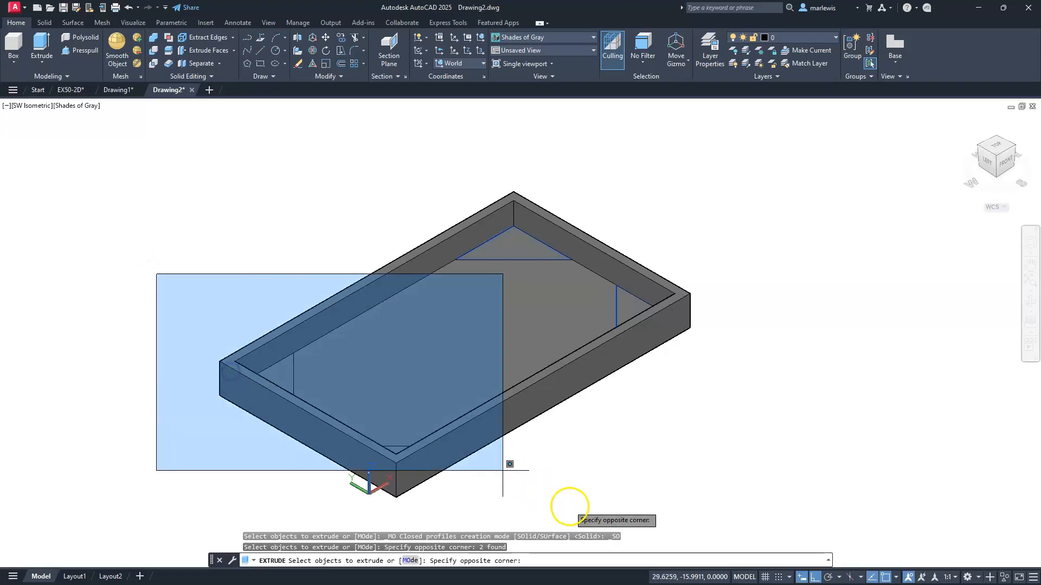
pyautogui.click(624, 513)
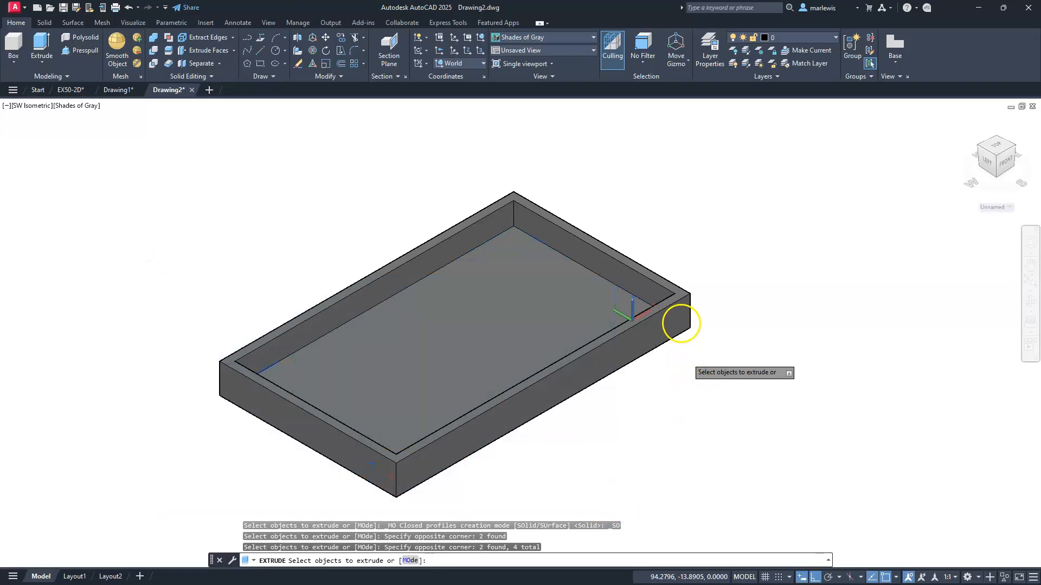
pyautogui.press('Return')
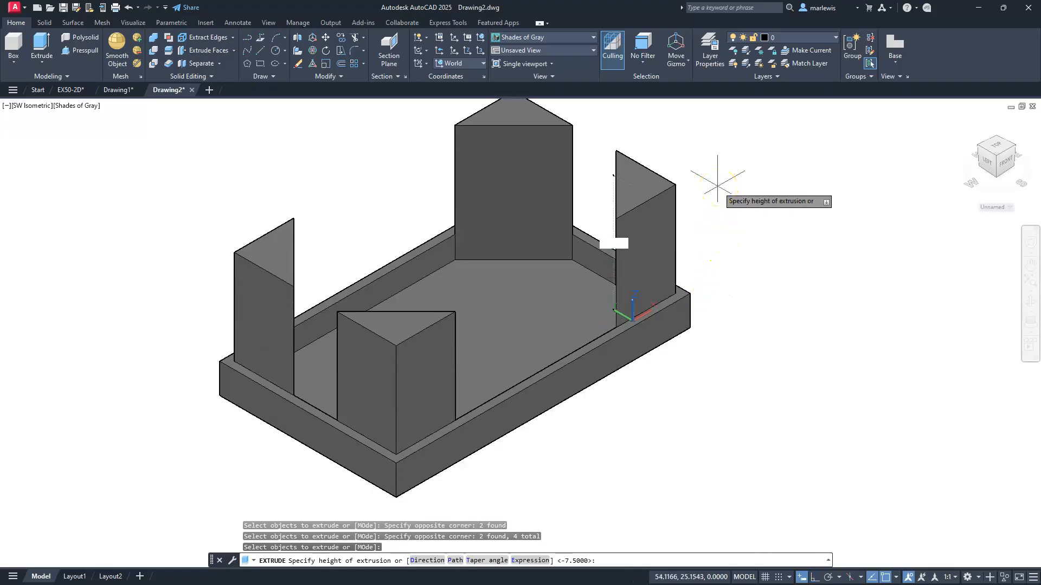
pyautogui.write('22.5')
pyautogui.press('Return')
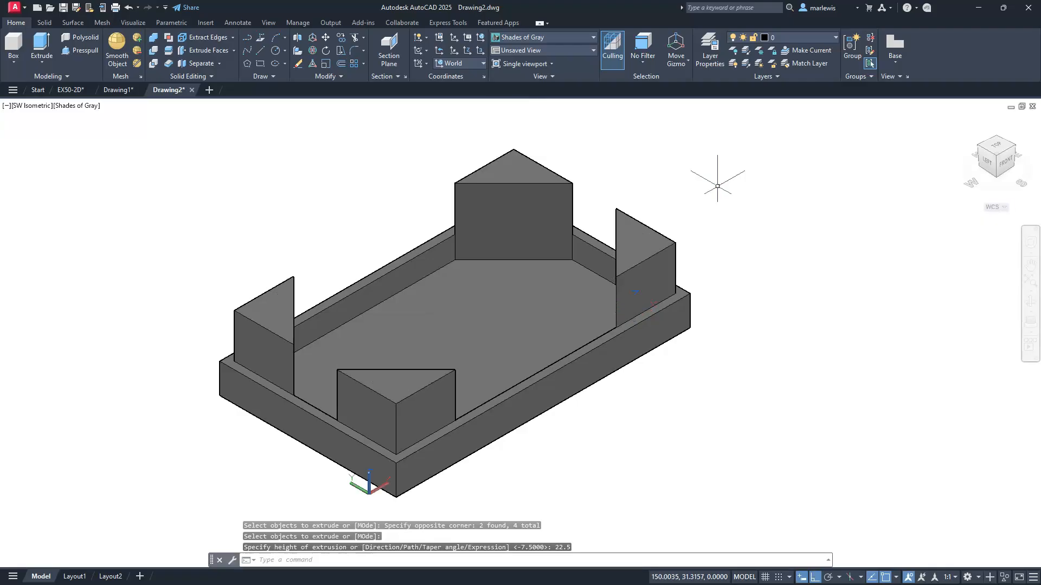
# Step: Turn the model to the SE Isometric view and switch to the Layout1 sheet
pyautogui.moveTo(557, 255); pyautogui.dragTo(615, 252, button='middle')
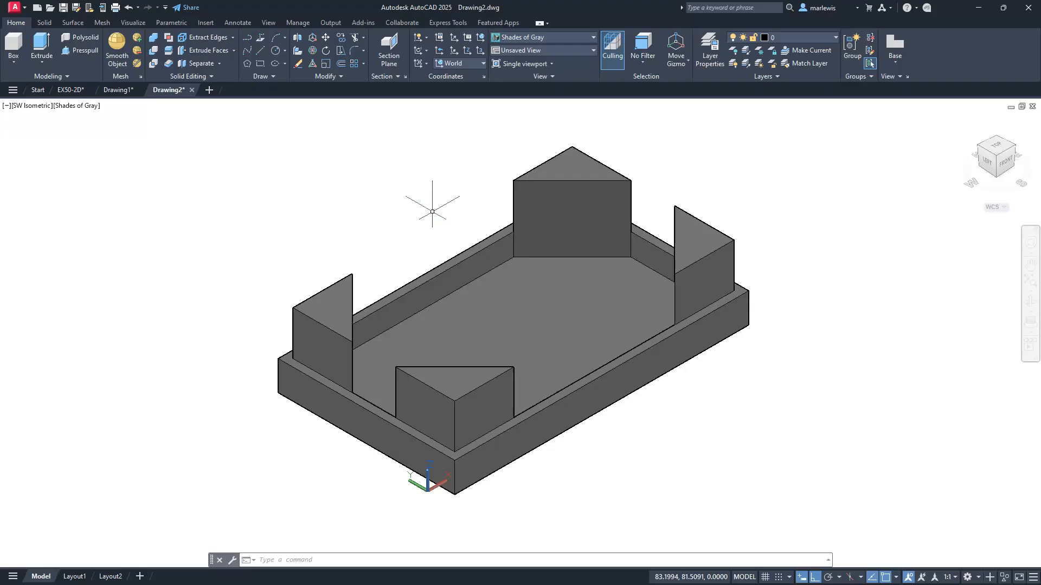
pyautogui.moveTo(415, 333); pyautogui.dragTo(488, 297, button='middle')
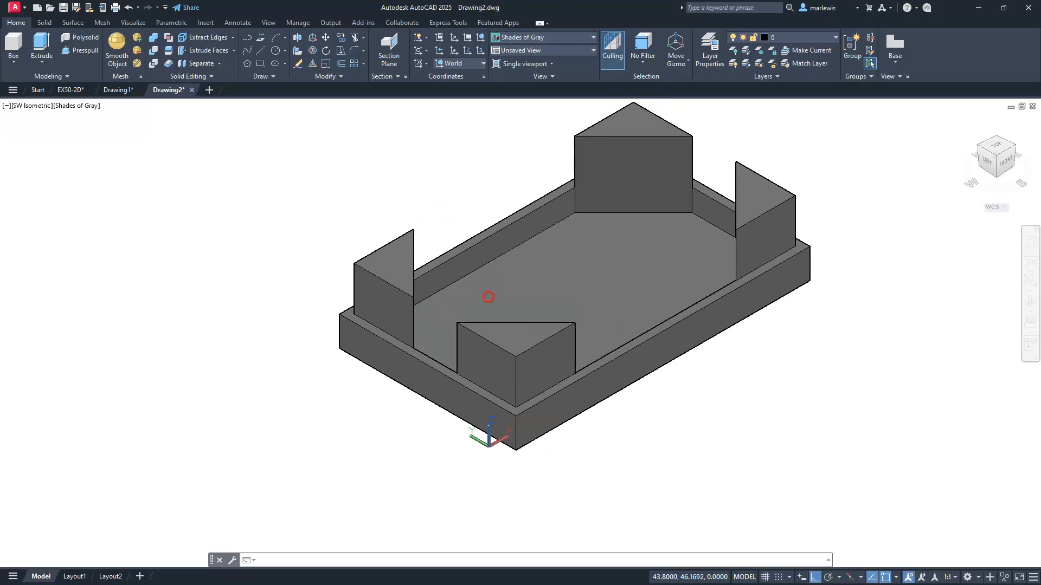
pyautogui.click(1017, 150)
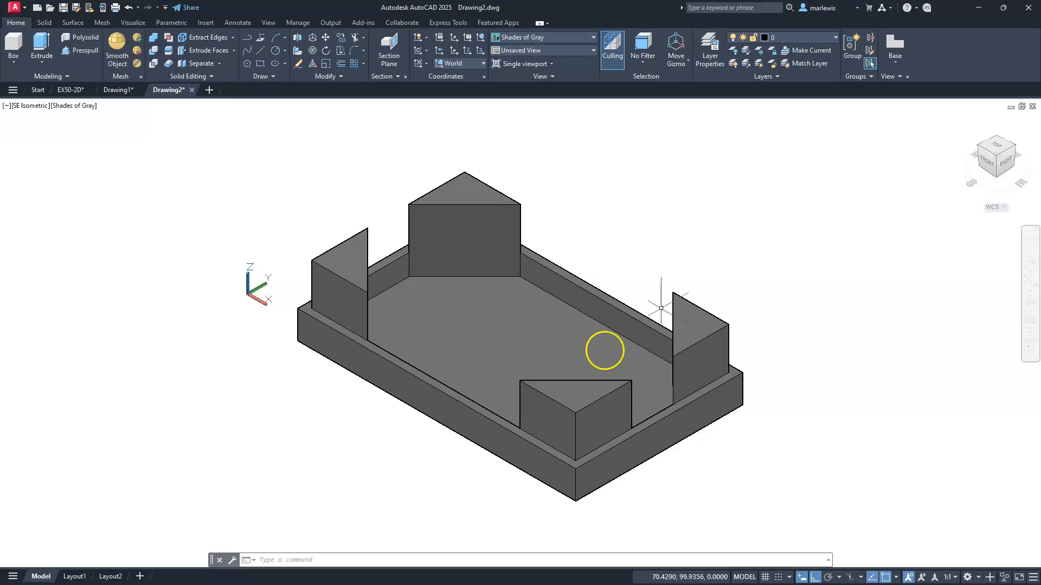
pyautogui.click(82, 578)
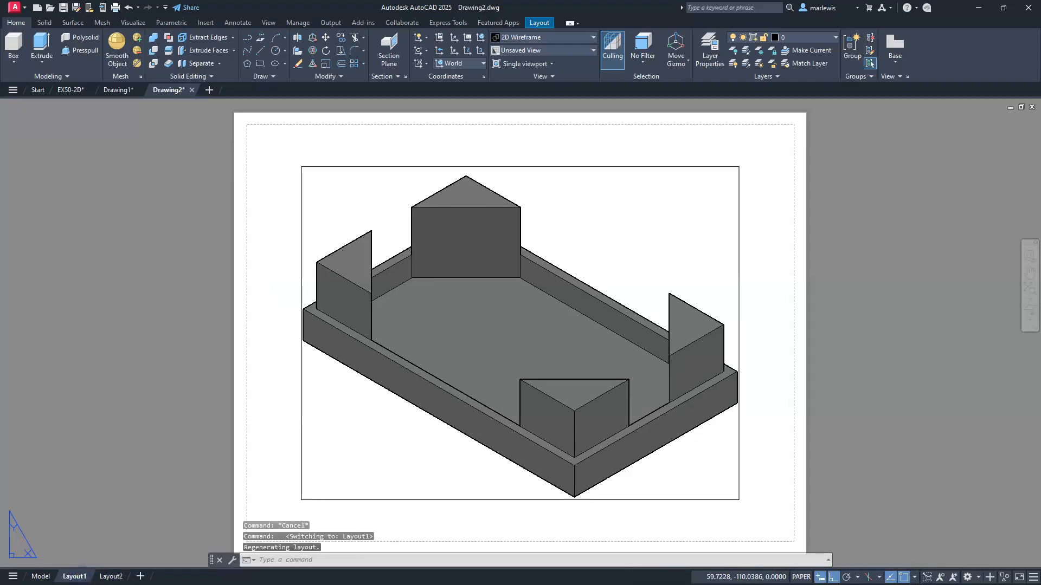
pyautogui.scroll(-2, 493, 344)
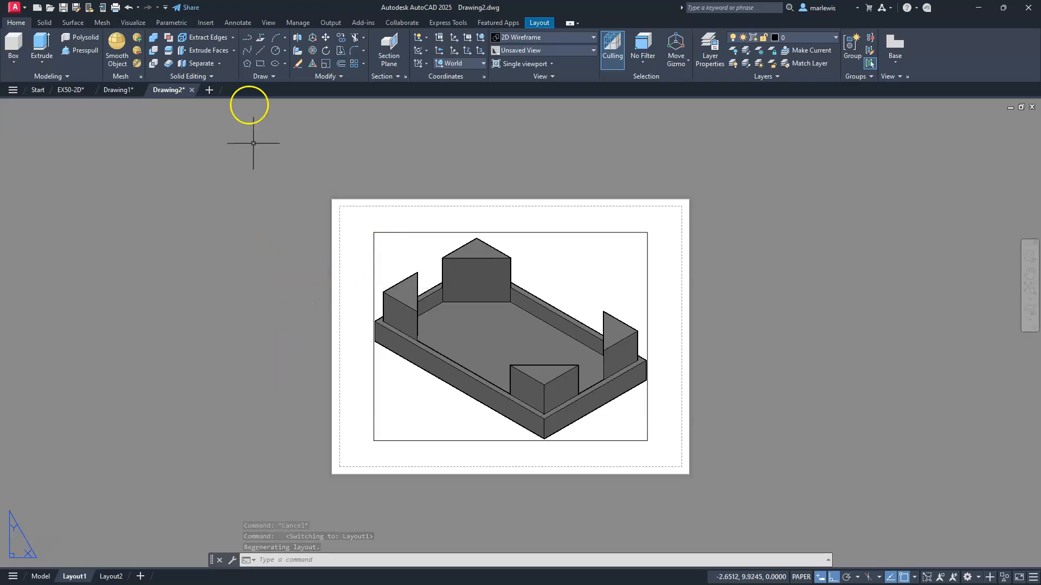
# Step: Draw an 11 by 8.5 rectangle on the layout sheet starting at 0,0
pyautogui.click(260, 65)
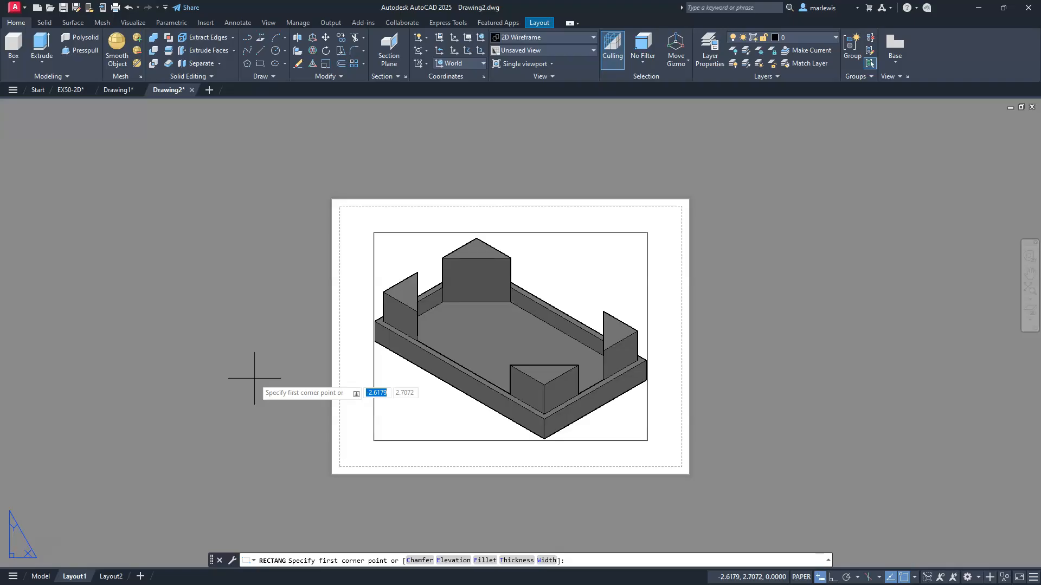
pyautogui.write('0,0')
pyautogui.press('Return')
pyautogui.write('11')
pyautogui.press('Tab')
pyautogui.write('8.')
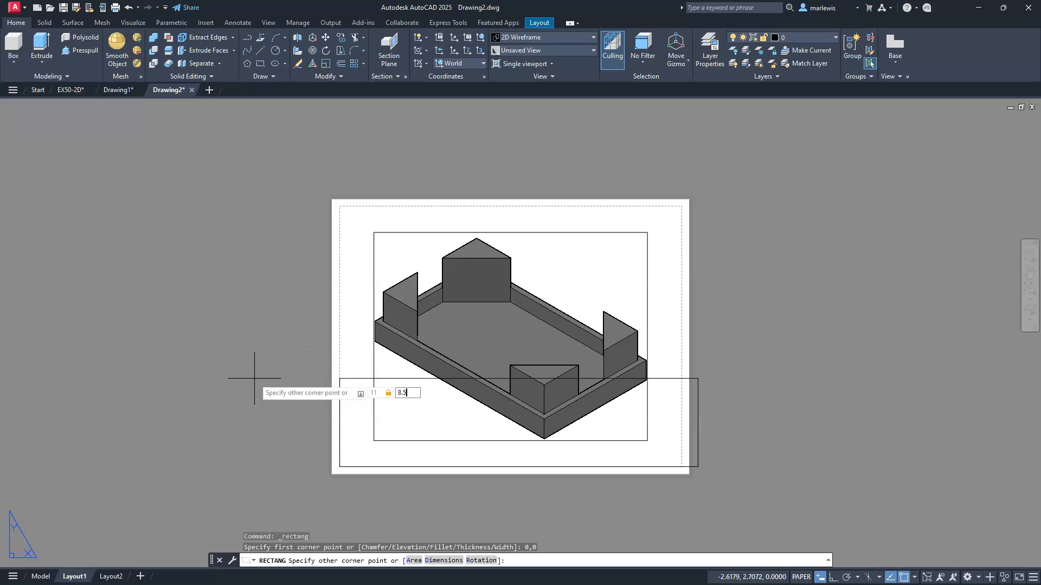
pyautogui.press('Return')
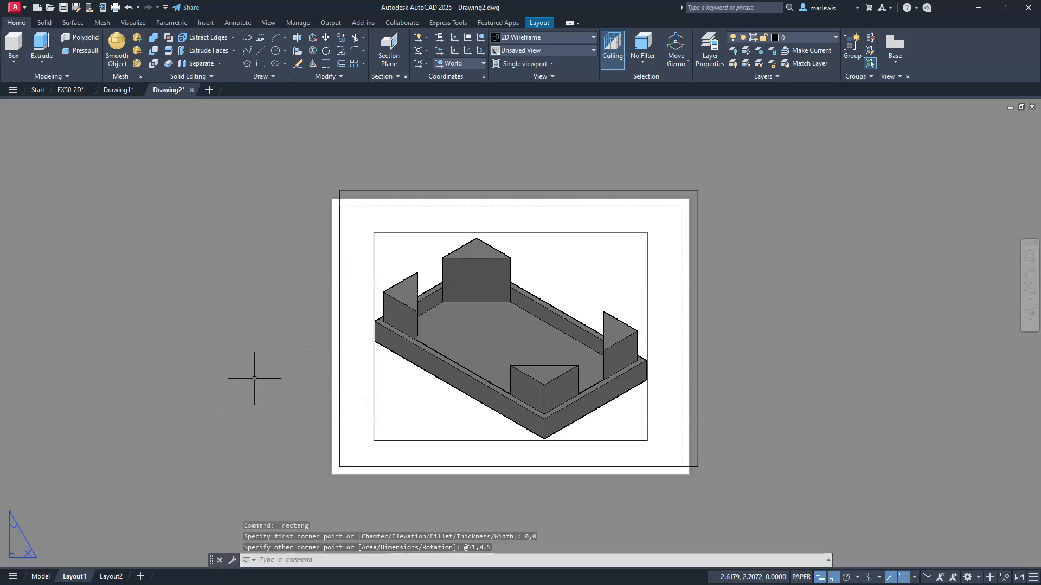
# Step: Offset the sheet rectangle 0.25 inward to form an inner border
pyautogui.click(341, 64)
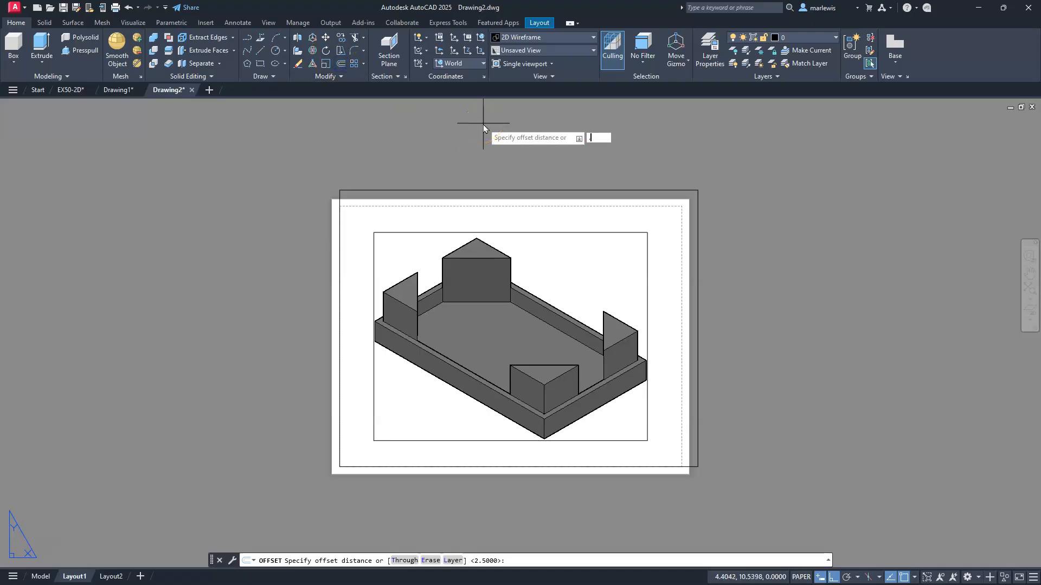
pyautogui.write('.25')
pyautogui.press('Return')
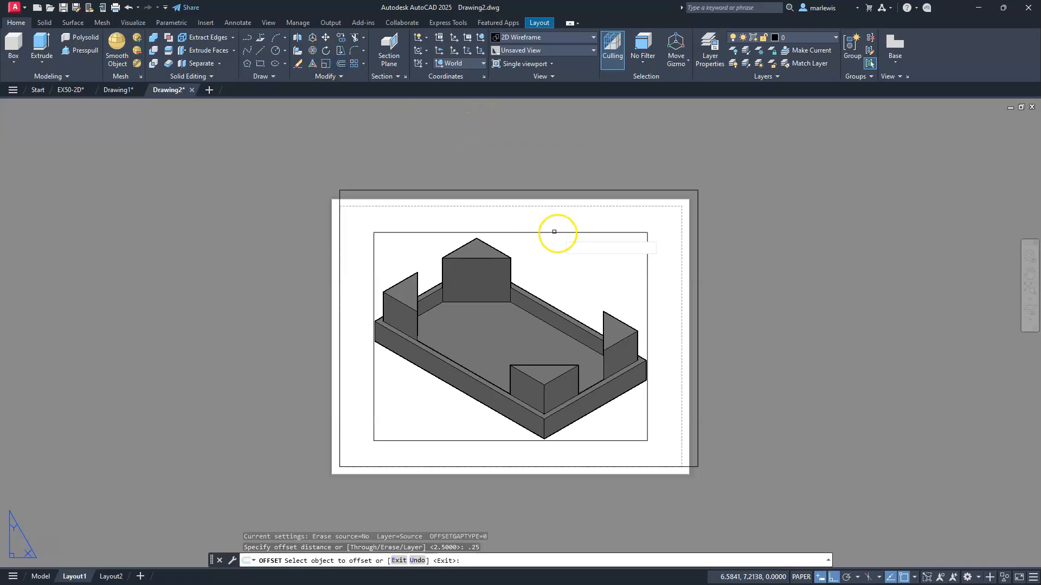
pyautogui.click(620, 188)
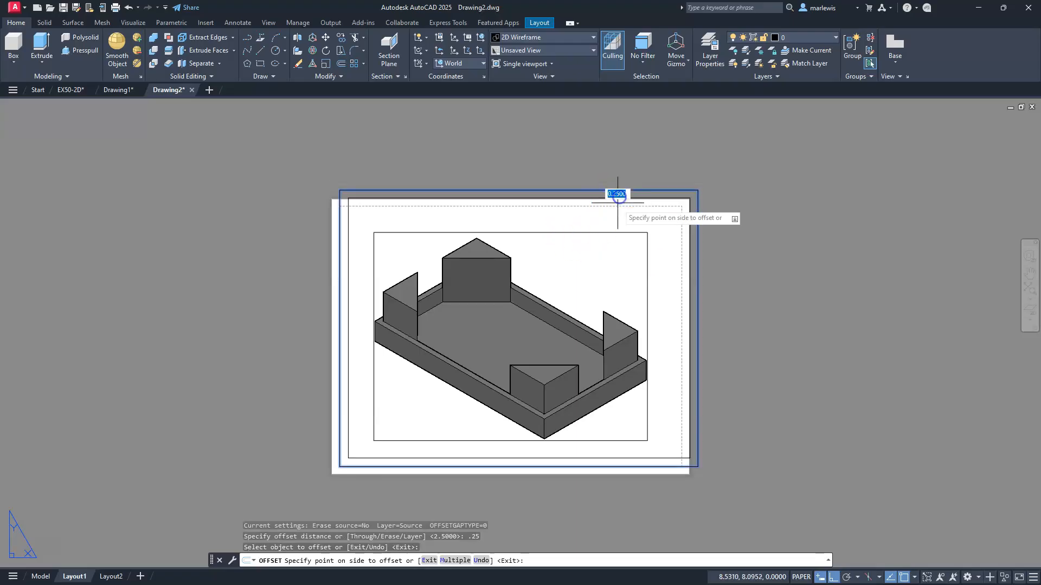
pyautogui.click(616, 213)
pyautogui.press('Escape')
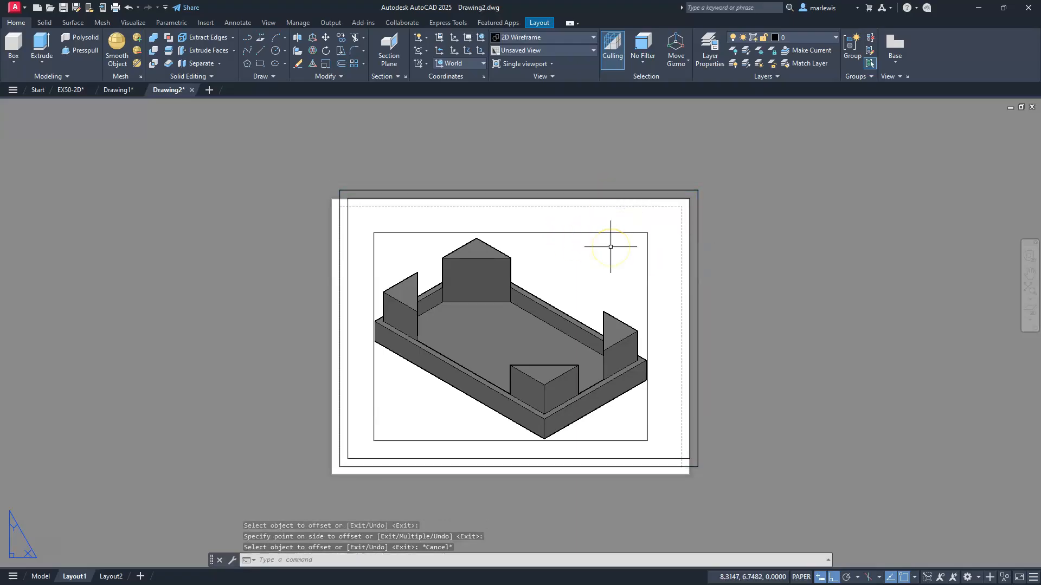
# Step: Stretch the viewport's upper-right and lower-left corners to the matching corners of the inner border rectangle
pyautogui.scroll(2, 609, 246)
pyautogui.moveTo(611, 232); pyautogui.dragTo(643, 207, button='middle')
pyautogui.scroll(-2, 643, 205)
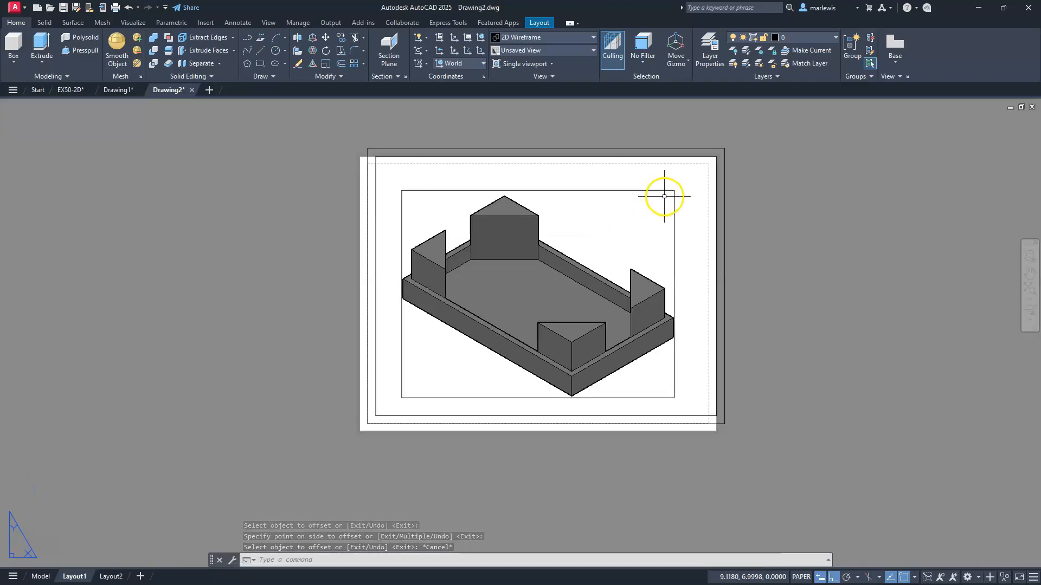
pyautogui.click(664, 190)
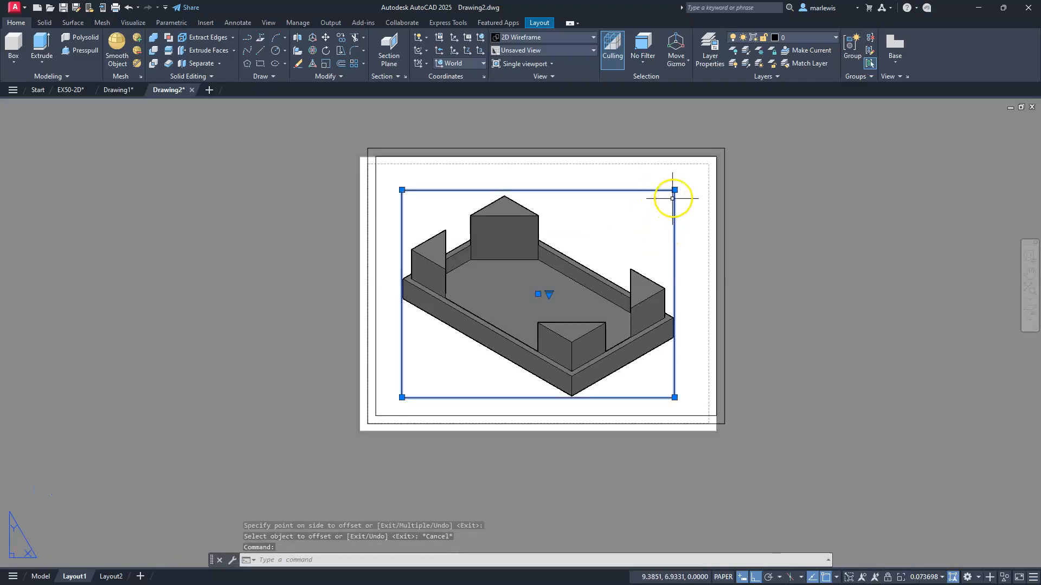
pyautogui.click(675, 190)
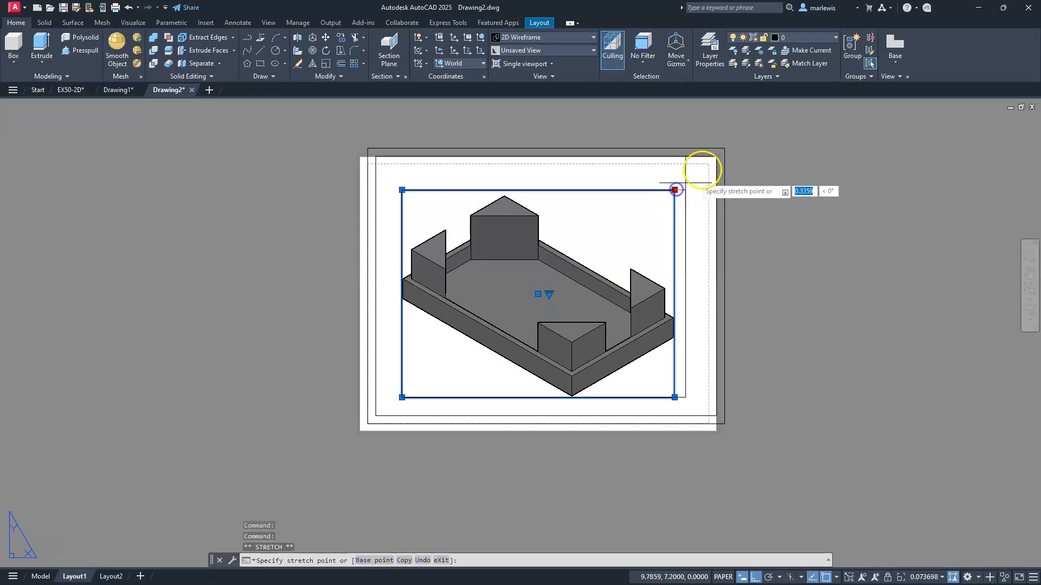
pyautogui.click(716, 156)
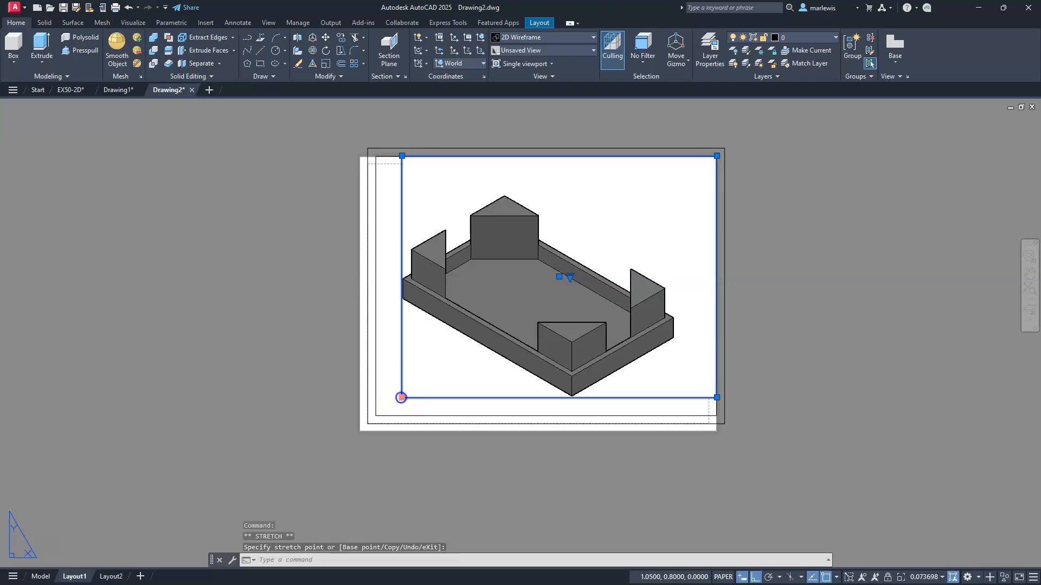
pyautogui.click(401, 397)
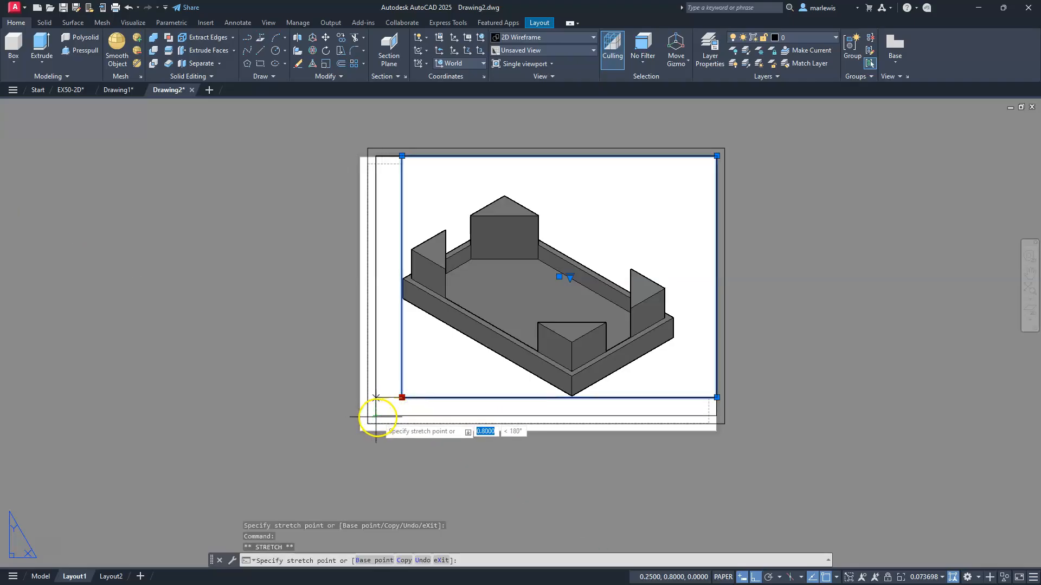
pyautogui.click(377, 416)
pyautogui.press('Escape')
pyautogui.press('Escape')
pyautogui.press('Escape')
pyautogui.click(424, 148)
pyautogui.press('Escape')
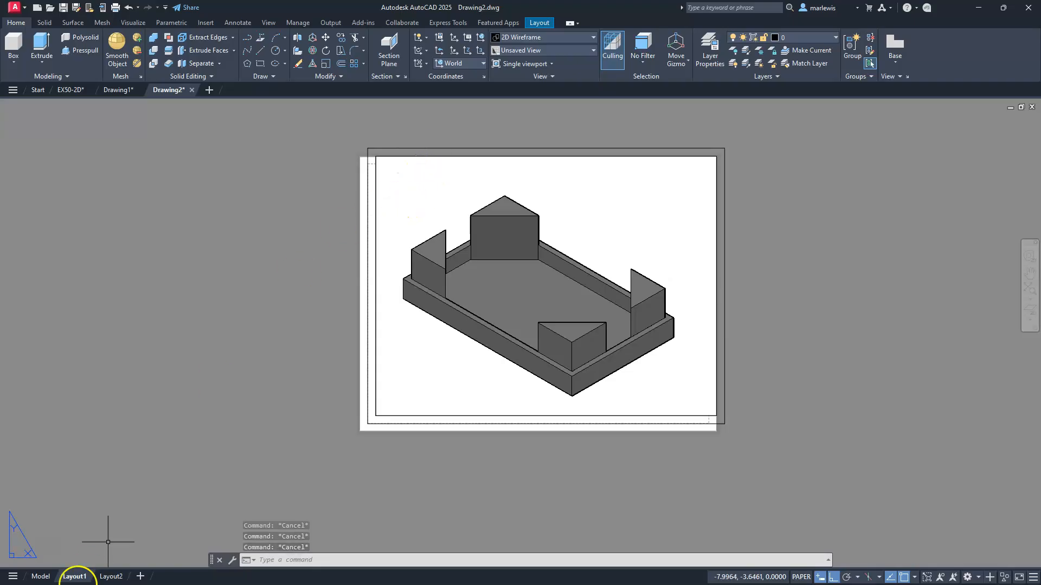
# Step: Modify the Layout1 page setup to use the DWG To PDF.pc3 plotter and ANSI full bleed A (11.00 x 8.50 Inches) paper
pyautogui.rightClick(77, 576)
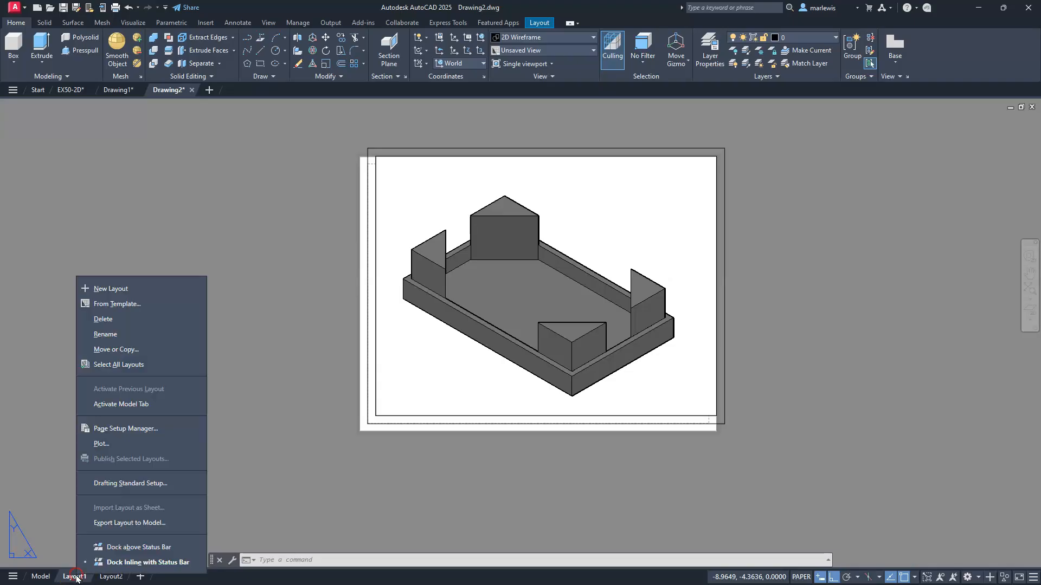
pyautogui.click(129, 426)
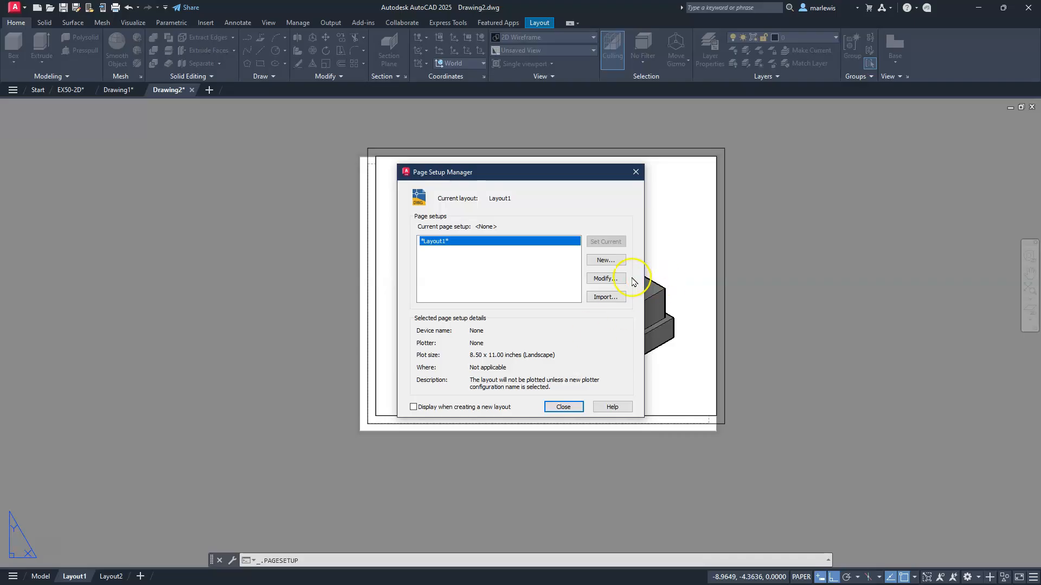
pyautogui.click(614, 279)
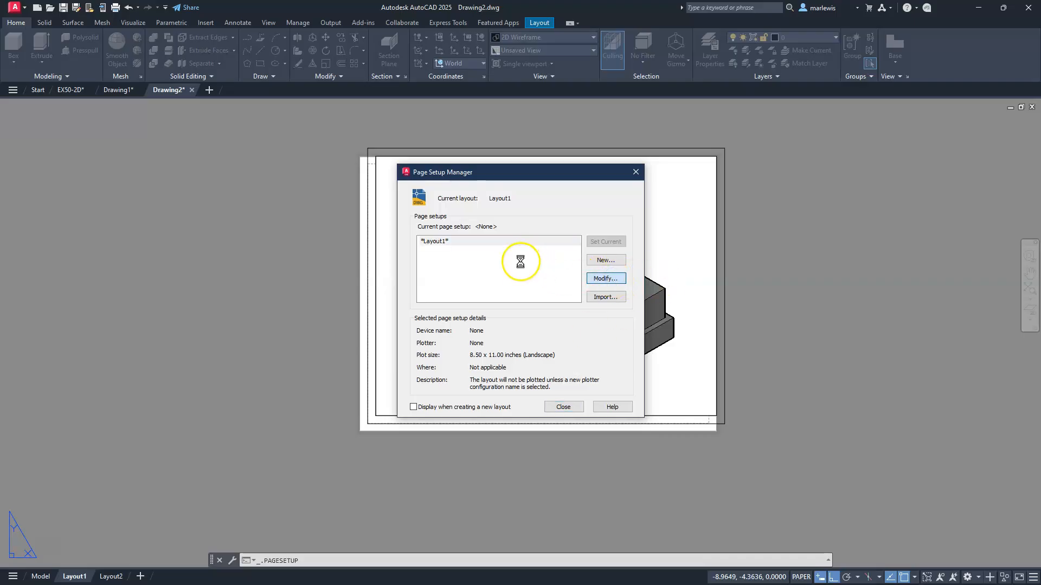
pyautogui.click(448, 219)
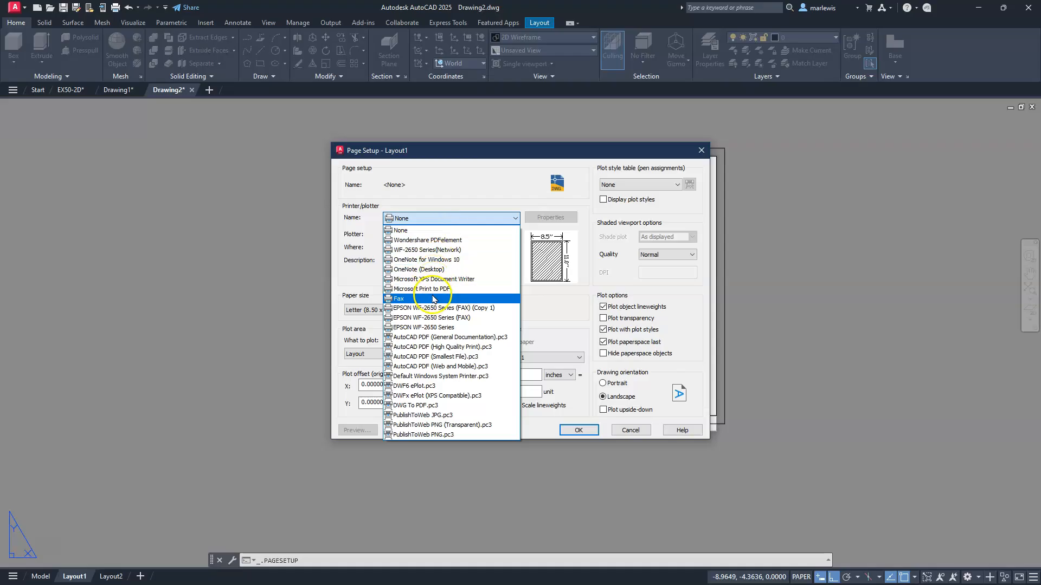
pyautogui.click(432, 405)
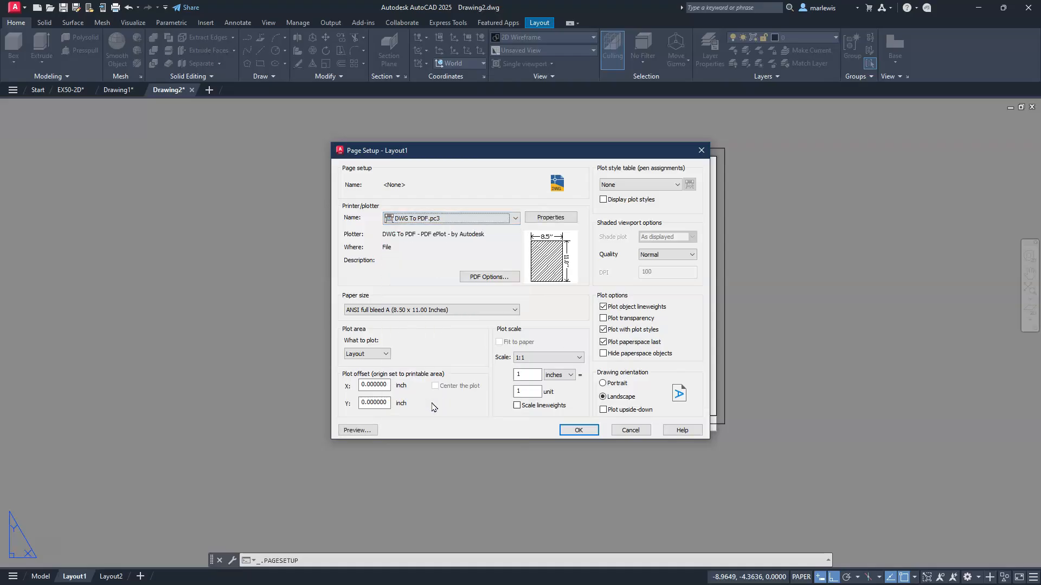
pyautogui.click(417, 307)
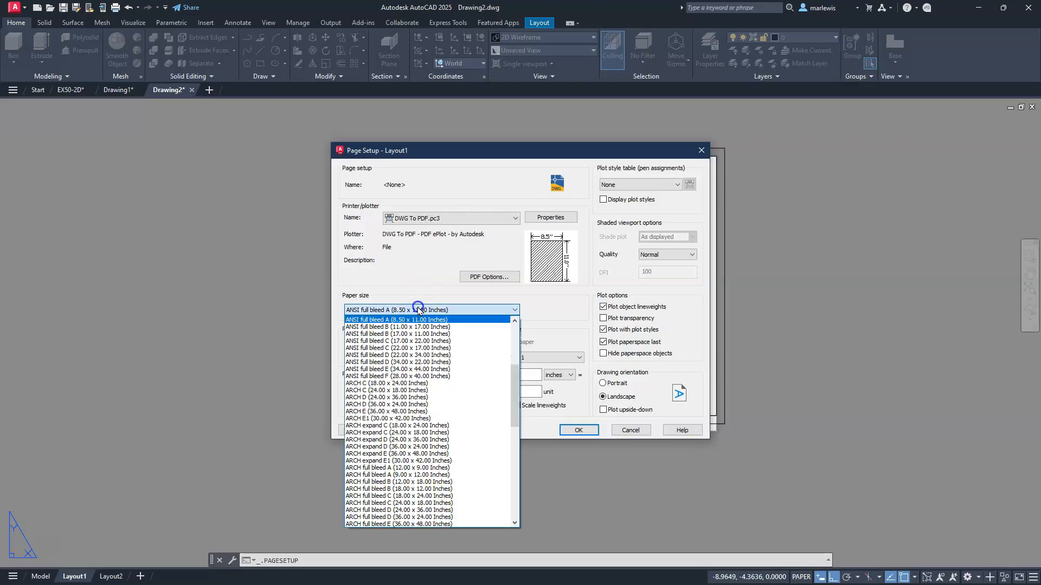
pyautogui.scroll(1, 421, 369)
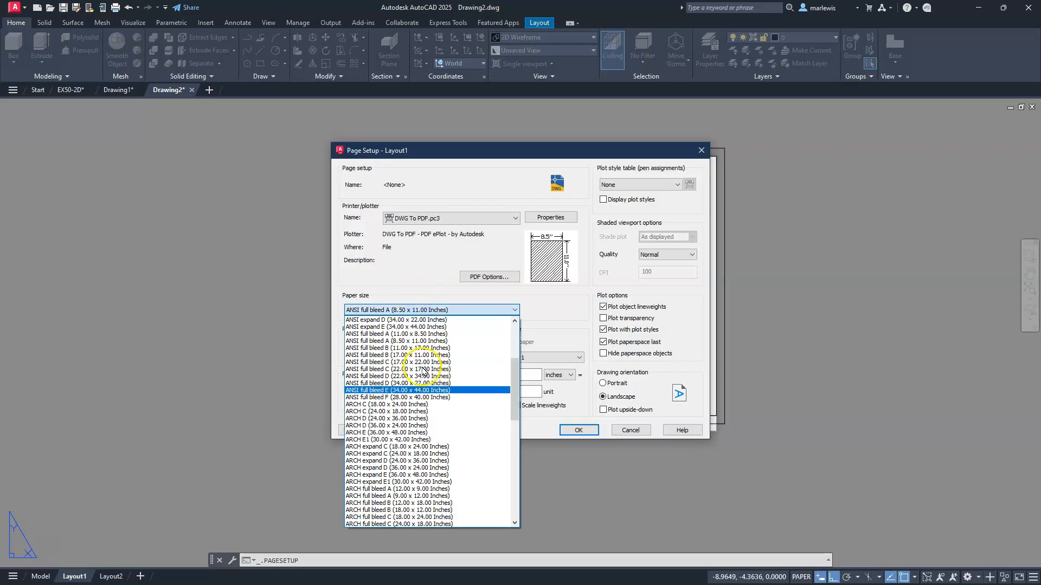
pyautogui.click(408, 334)
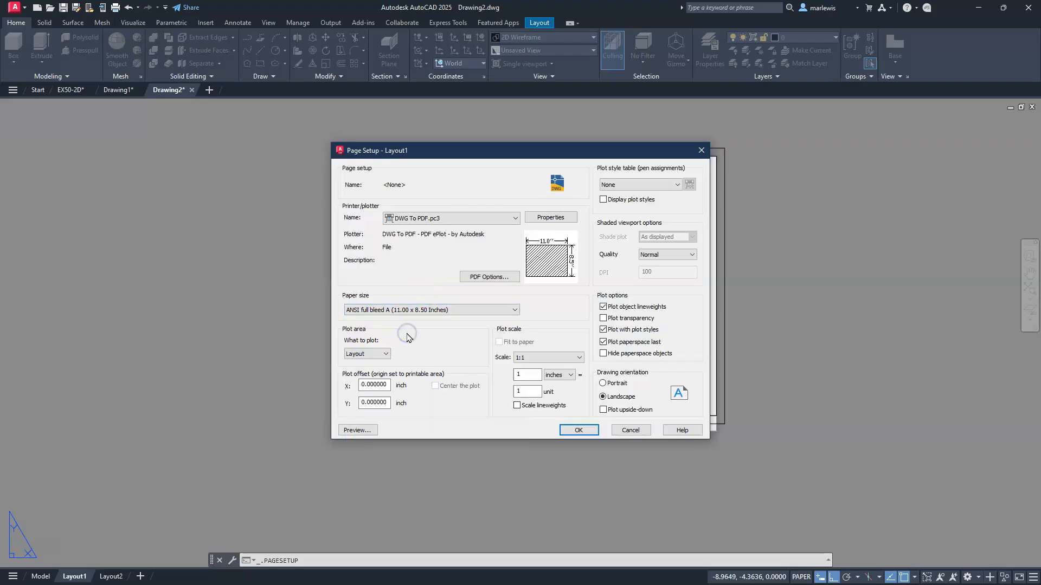
# Step: Set the Layout1 plot area to Extents, center the plot, assign the monochrome.ctb plot style table, and apply the page setup
pyautogui.click(387, 355)
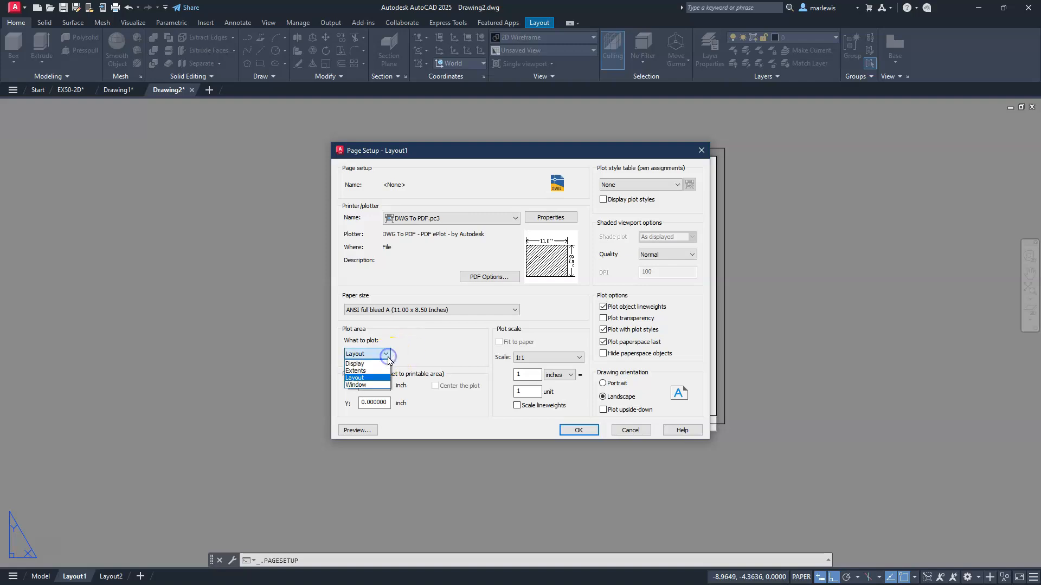
pyautogui.click(363, 371)
pyautogui.click(435, 387)
pyautogui.click(610, 188)
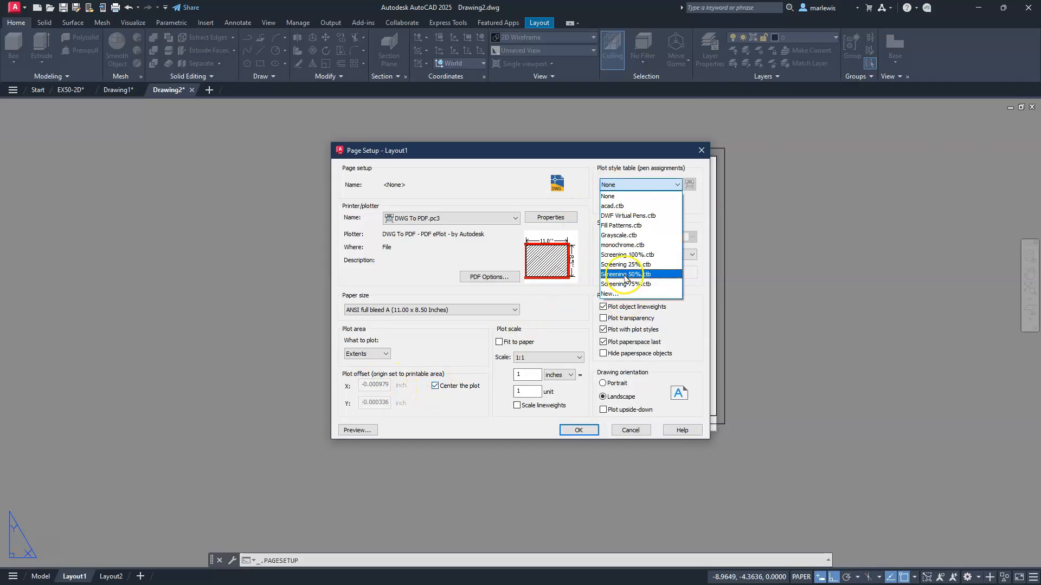
pyautogui.click(623, 245)
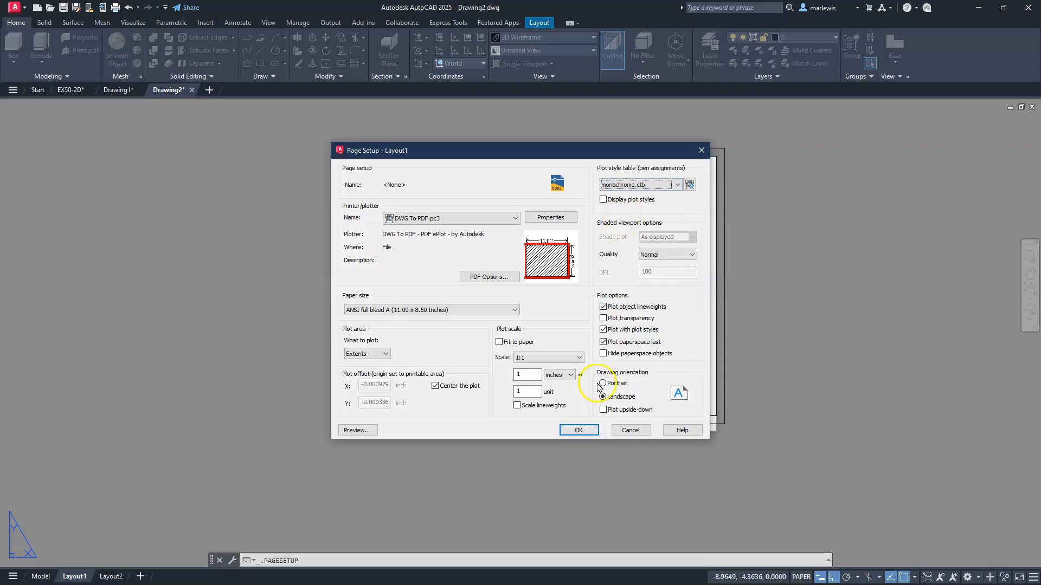
pyautogui.click(579, 430)
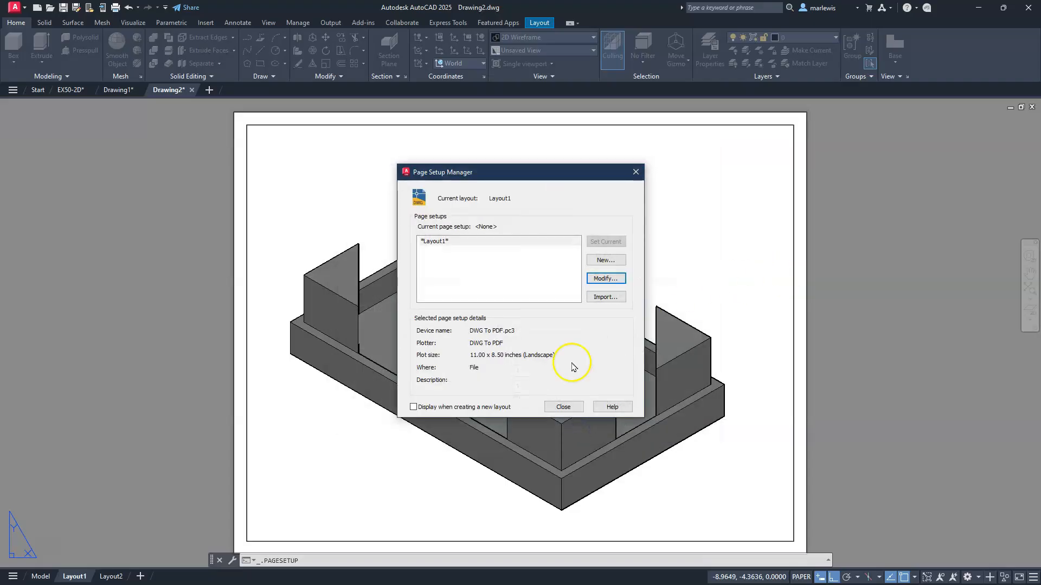
pyautogui.click(560, 409)
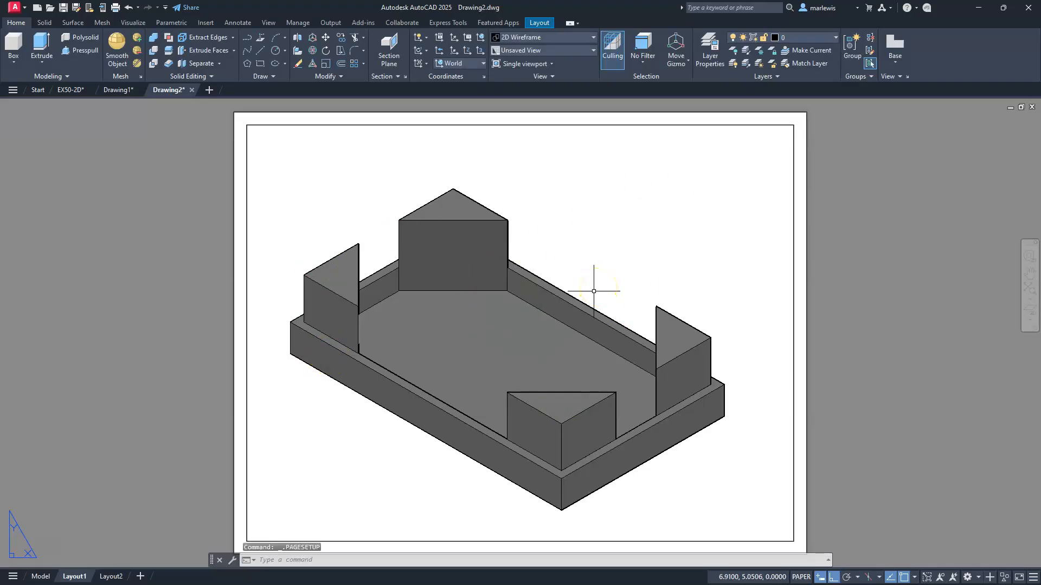
# Step: Activate the layout viewport, center the tray, and try the Sketchy visual style before setting it to Hidden
pyautogui.doubleClick(612, 247)
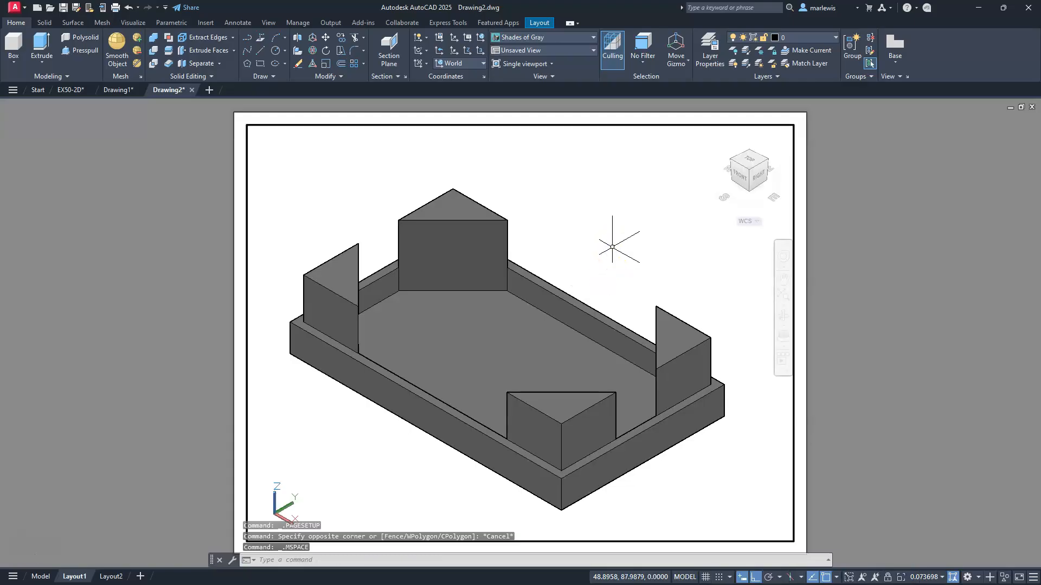
pyautogui.moveTo(529, 335); pyautogui.dragTo(545, 314, button='middle')
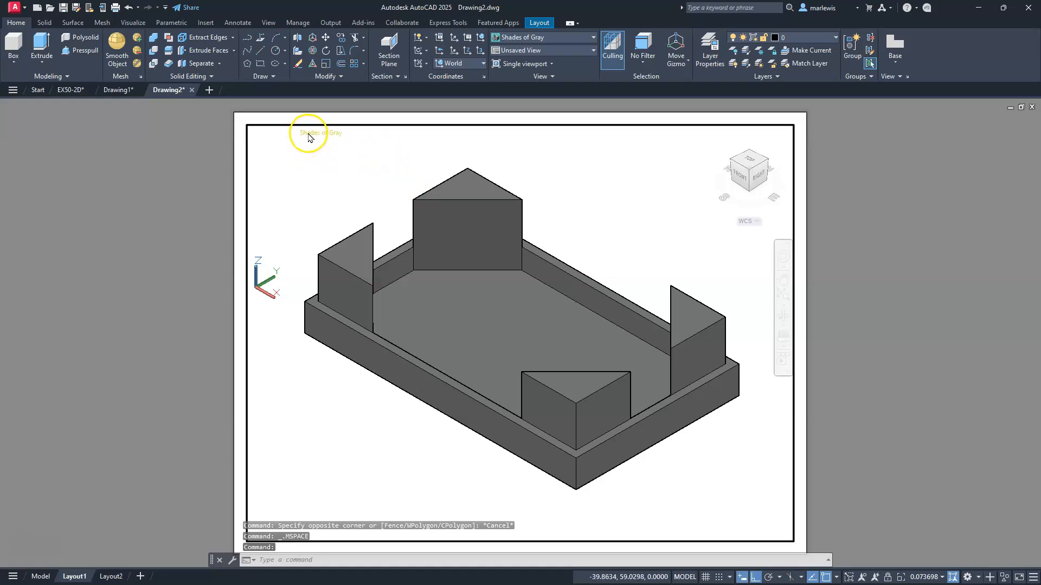
pyautogui.click(310, 133)
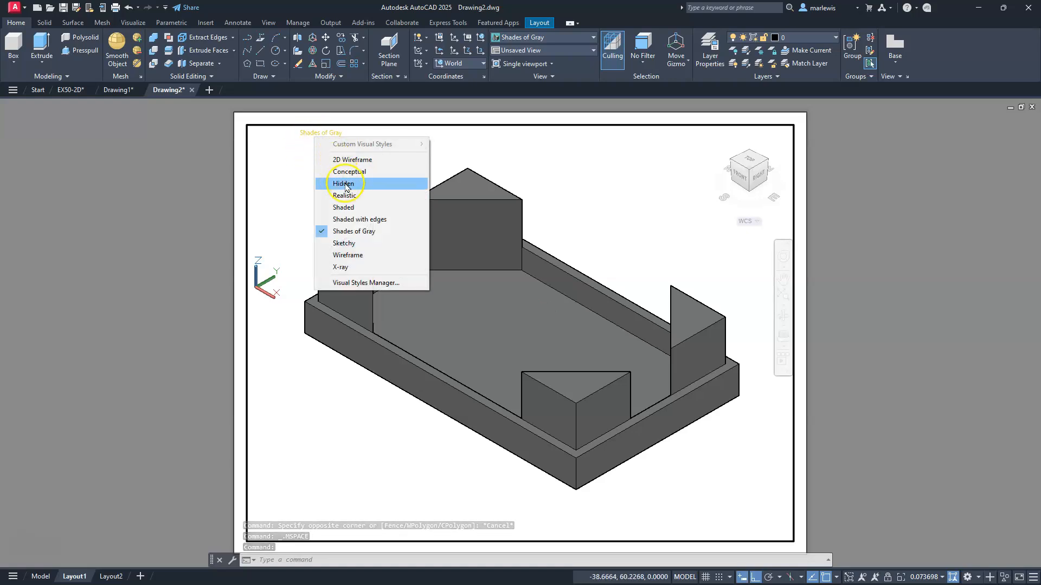
pyautogui.click(347, 242)
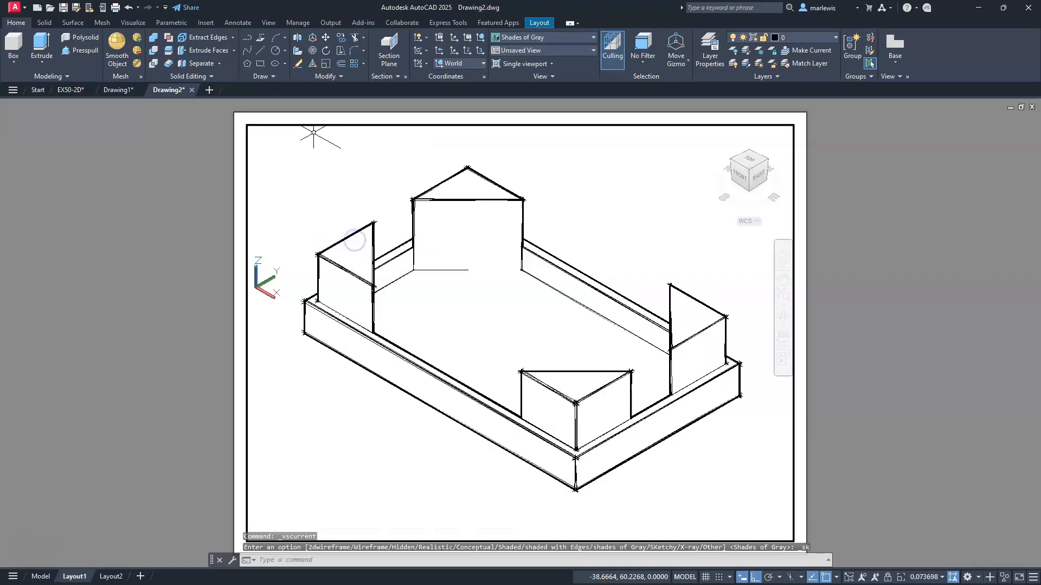
pyautogui.click(418, 246)
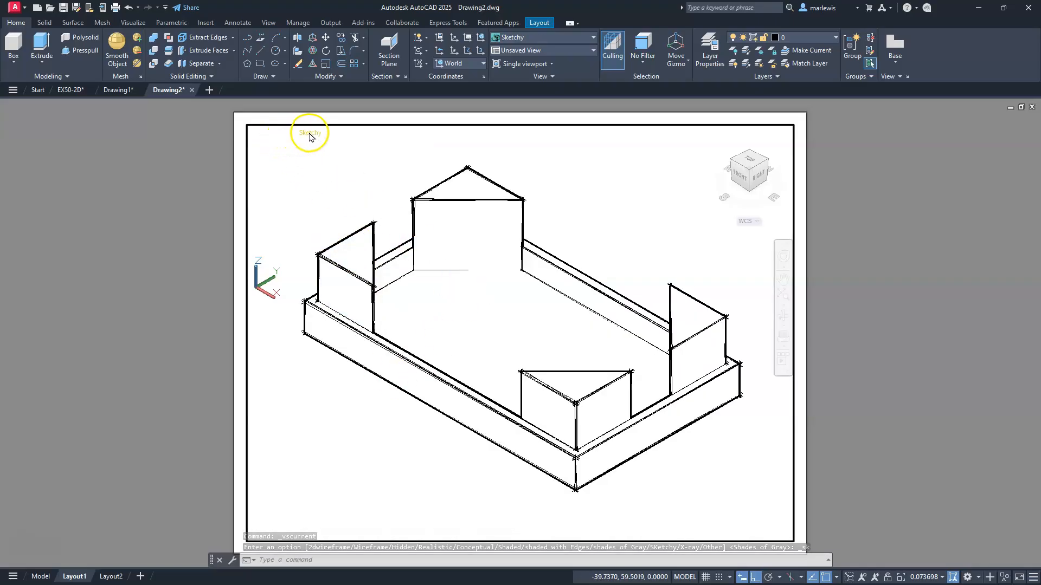
pyautogui.click(310, 133)
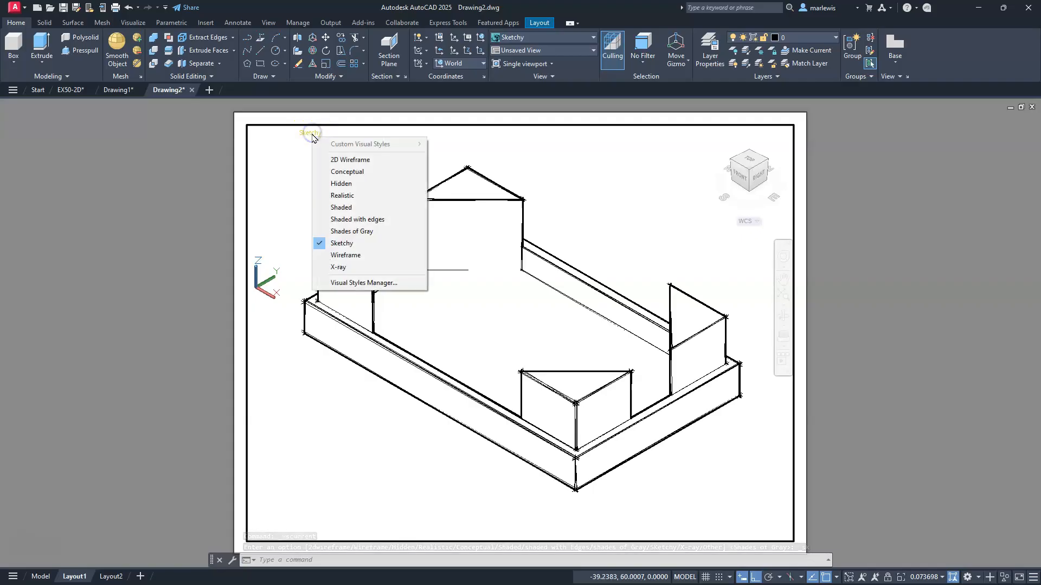
pyautogui.click(341, 184)
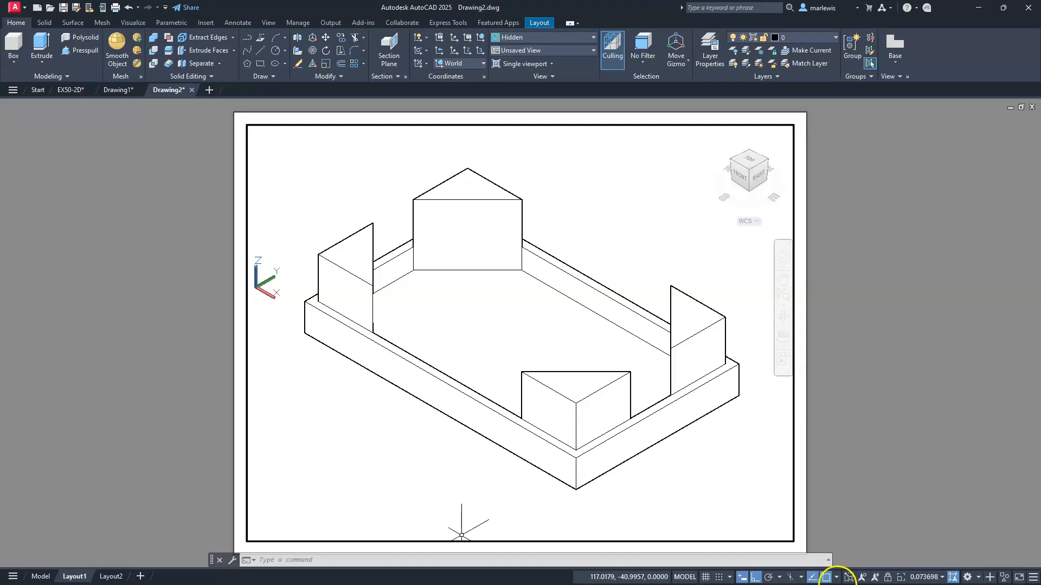
# Step: Set the active viewport's scale to 1:10
pyautogui.click(943, 578)
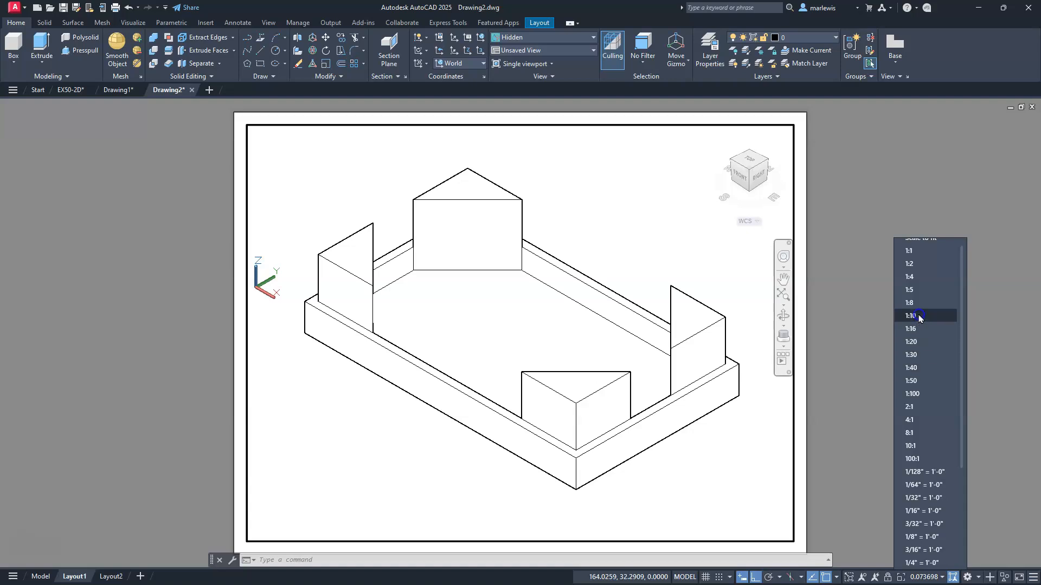
pyautogui.click(920, 316)
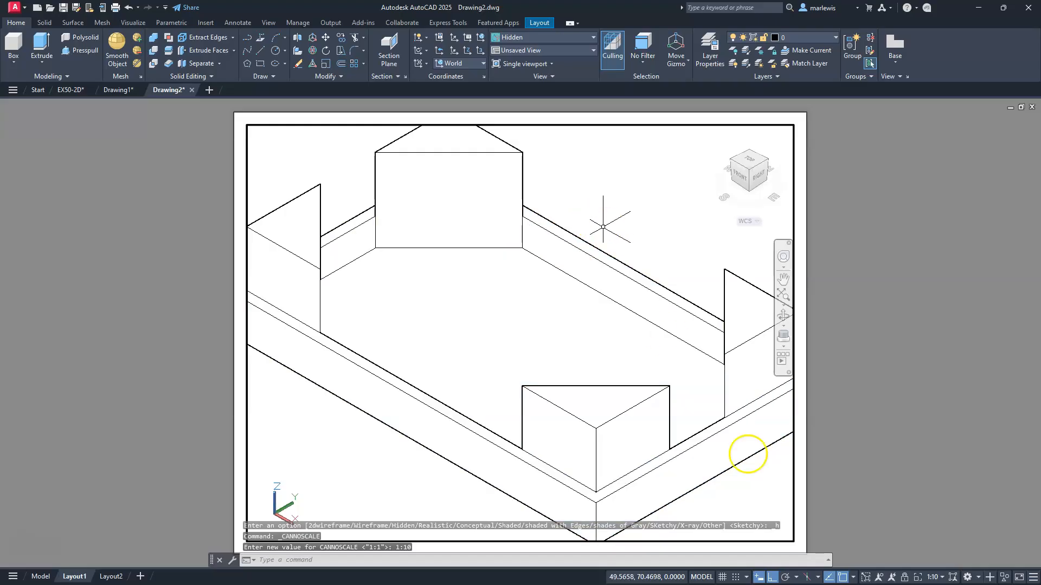
# Step: Set the active layout viewport's scale to 1:16 and lock the viewport
pyautogui.click(942, 578)
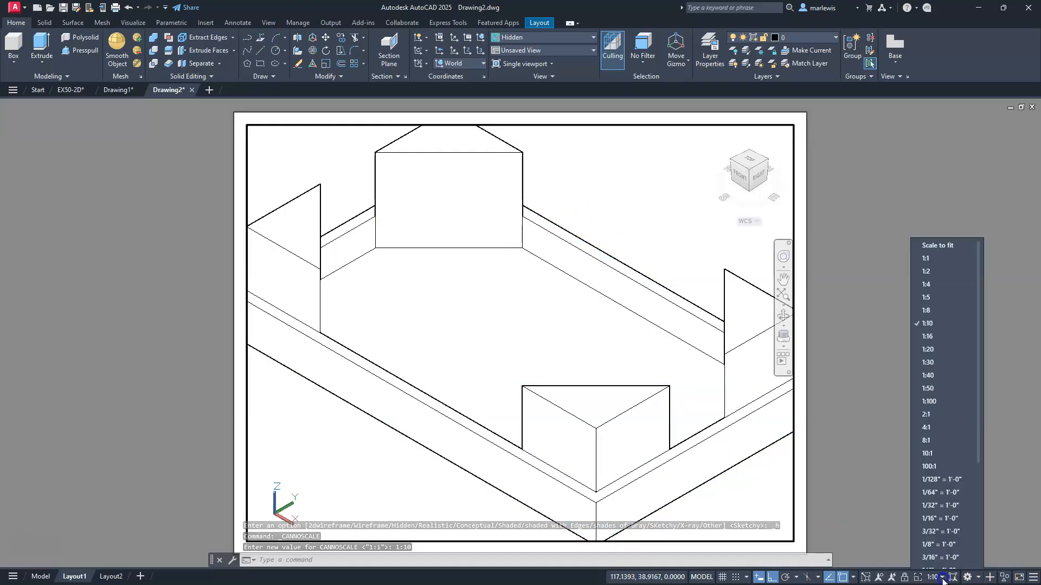
pyautogui.click(927, 328)
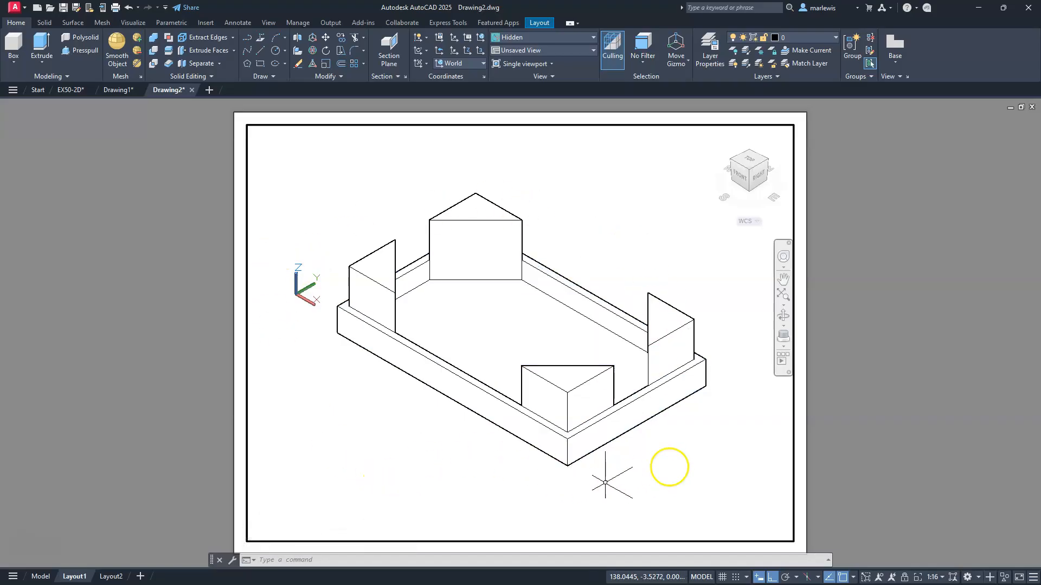
pyautogui.click(904, 579)
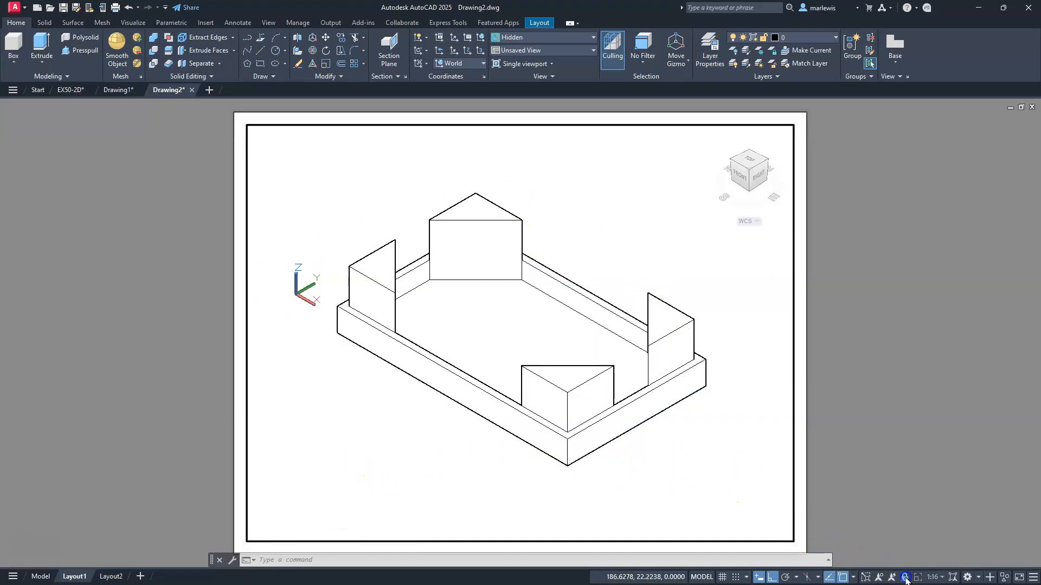
pyautogui.moveTo(672, 473); pyautogui.dragTo(631, 477, button='middle')
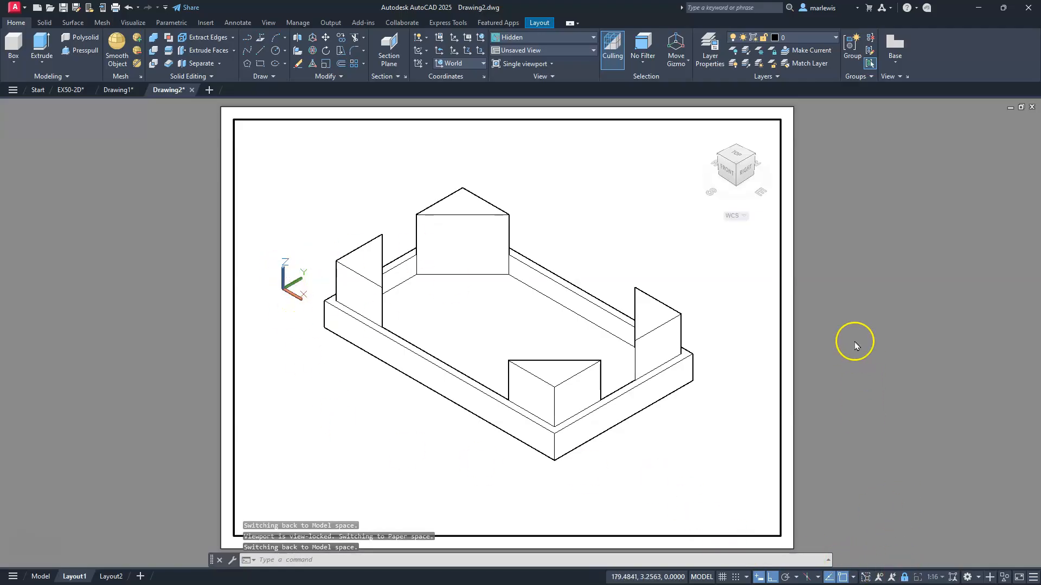
# Step: Return from the layout viewport to paper space, and switch to the drawing's model space
pyautogui.doubleClick(849, 323)
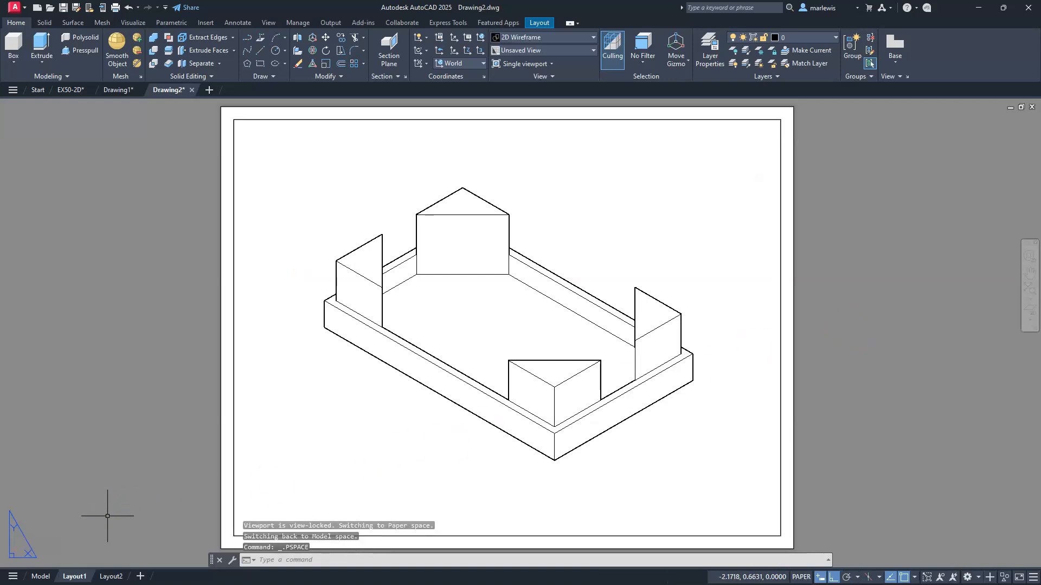
pyautogui.click(43, 577)
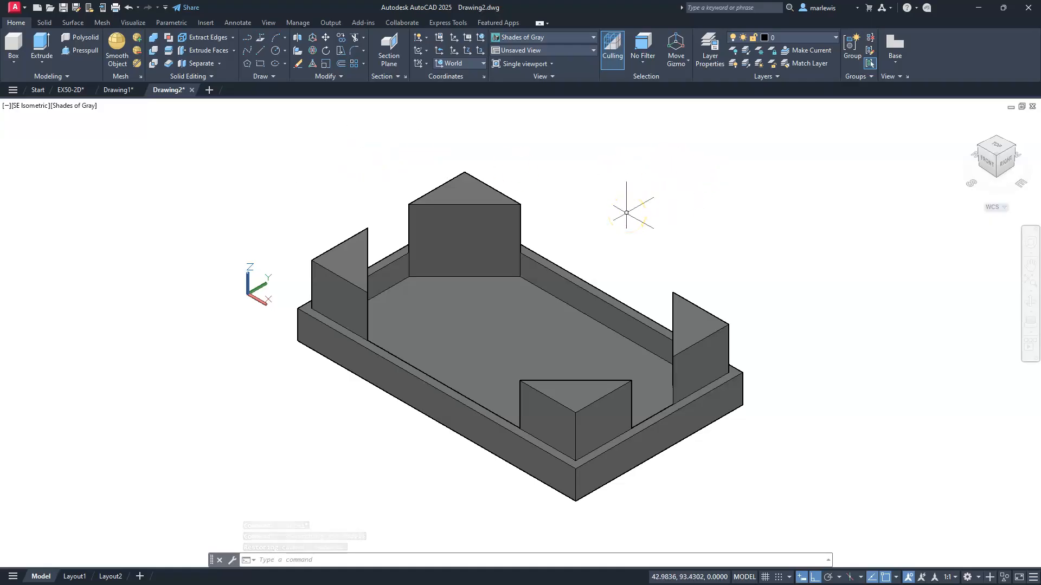
pyautogui.press('Escape')
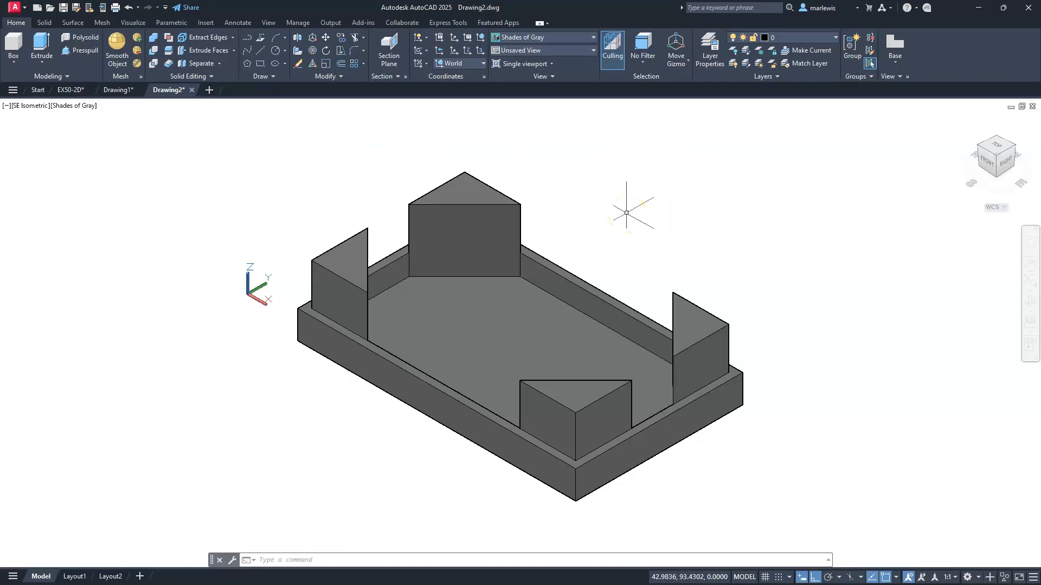
# Step: Modify the Standard dimension style to display alternate units with a multiplier of 10/254
pyautogui.write('d')
pyautogui.press('Return')
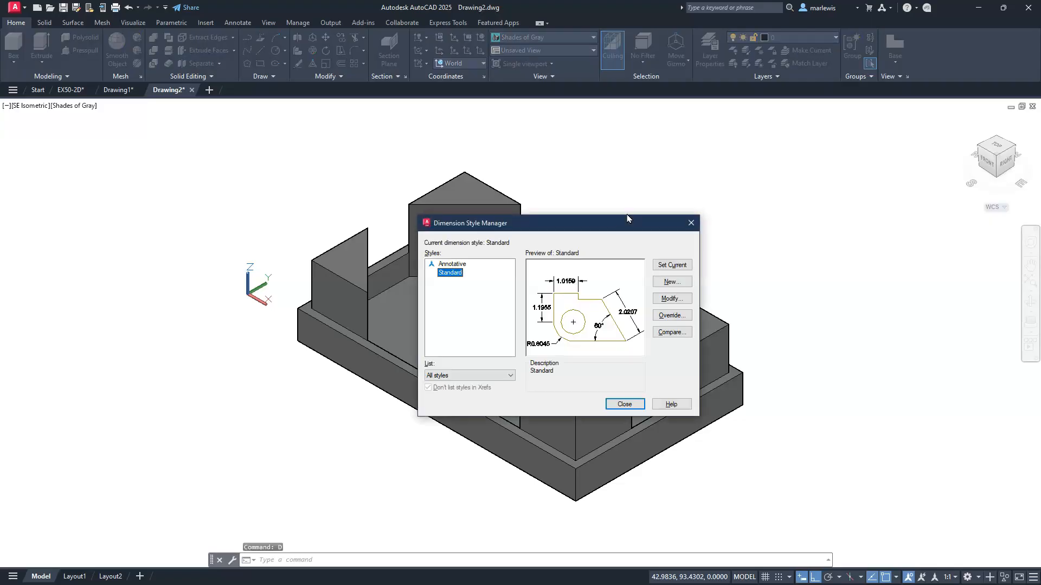
pyautogui.click(662, 300)
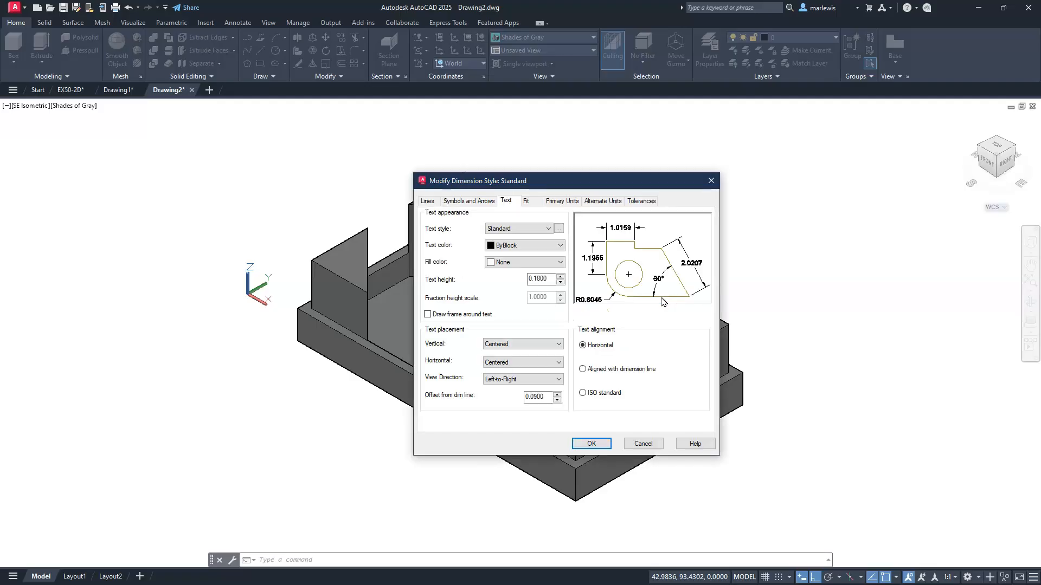
pyautogui.click(605, 202)
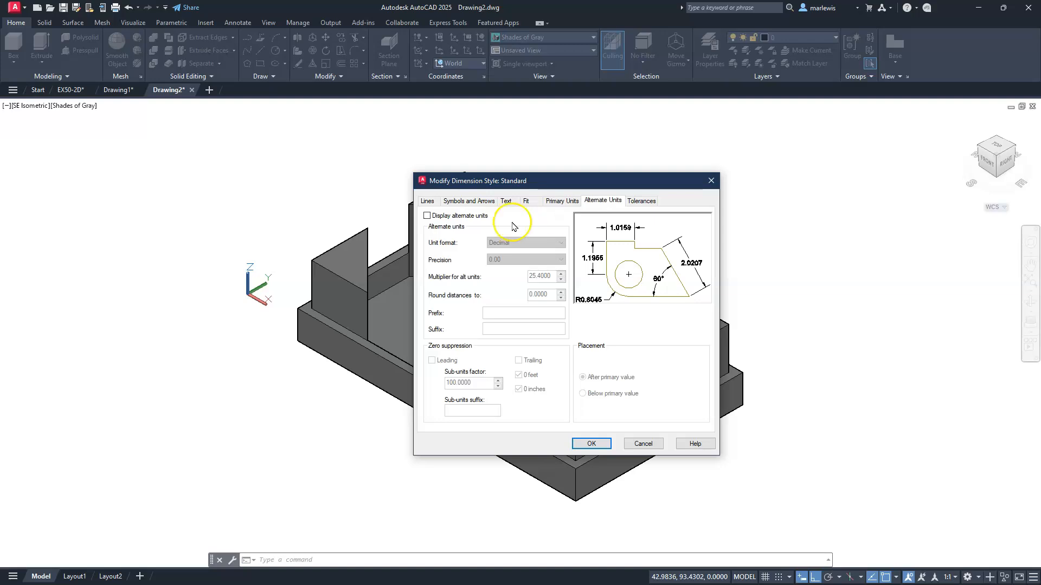
pyautogui.click(427, 216)
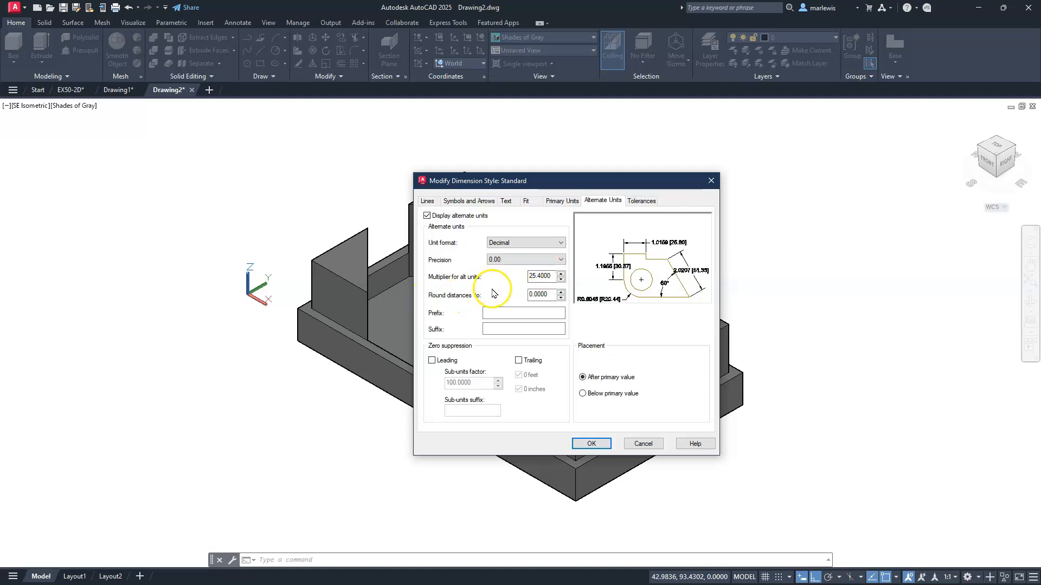
pyautogui.click(551, 277)
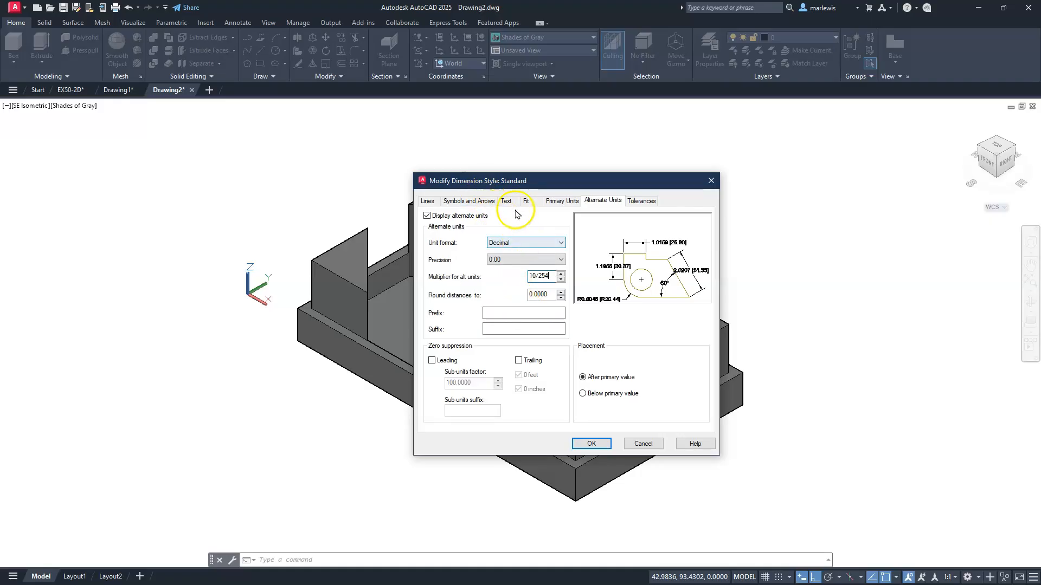
# Step: Suppress trailing zeros in the primary linear units and place the alternate units below the primary value
pyautogui.click(560, 202)
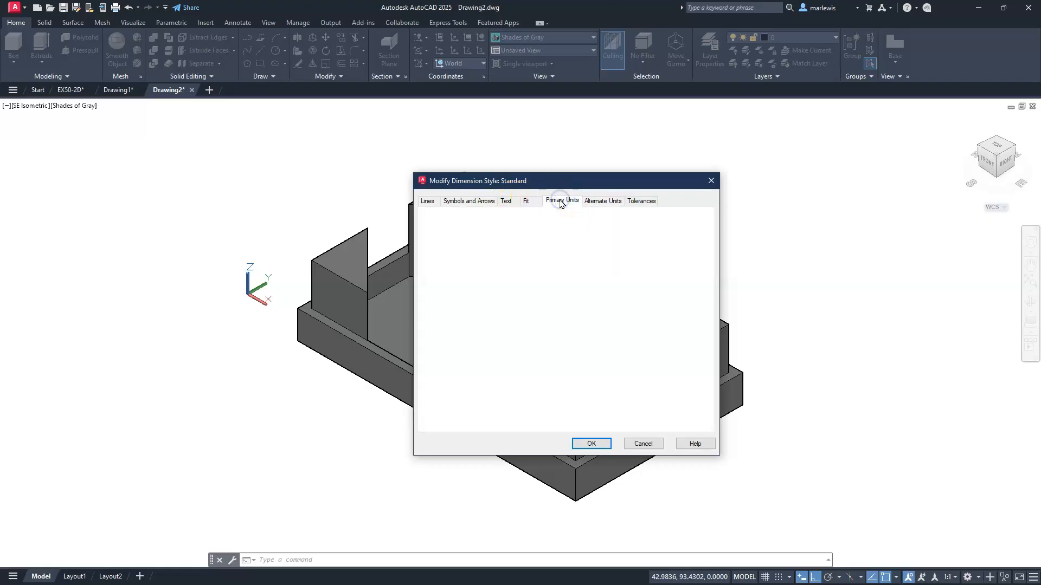
pyautogui.click(540, 203)
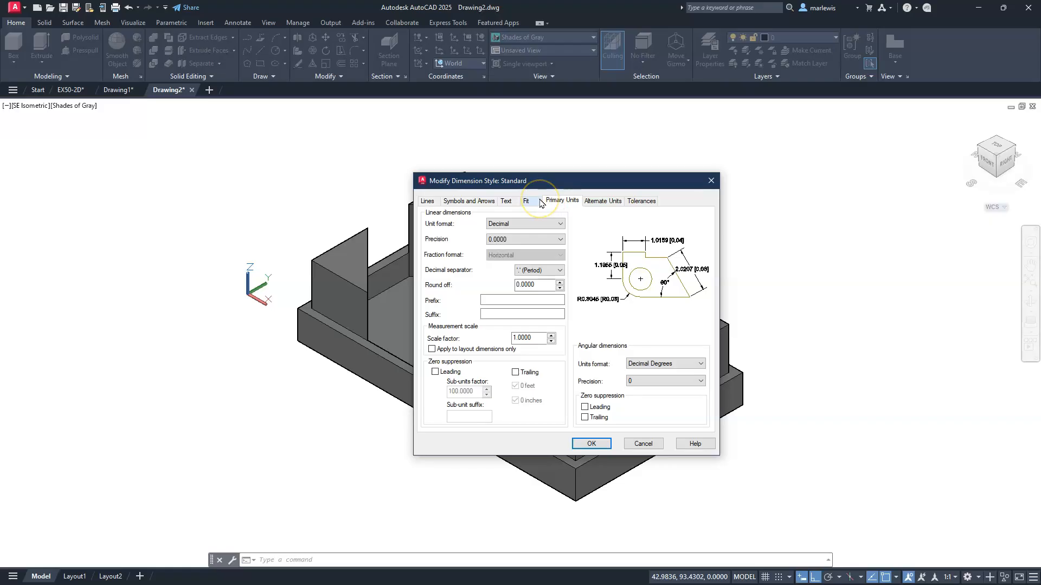
pyautogui.click(516, 373)
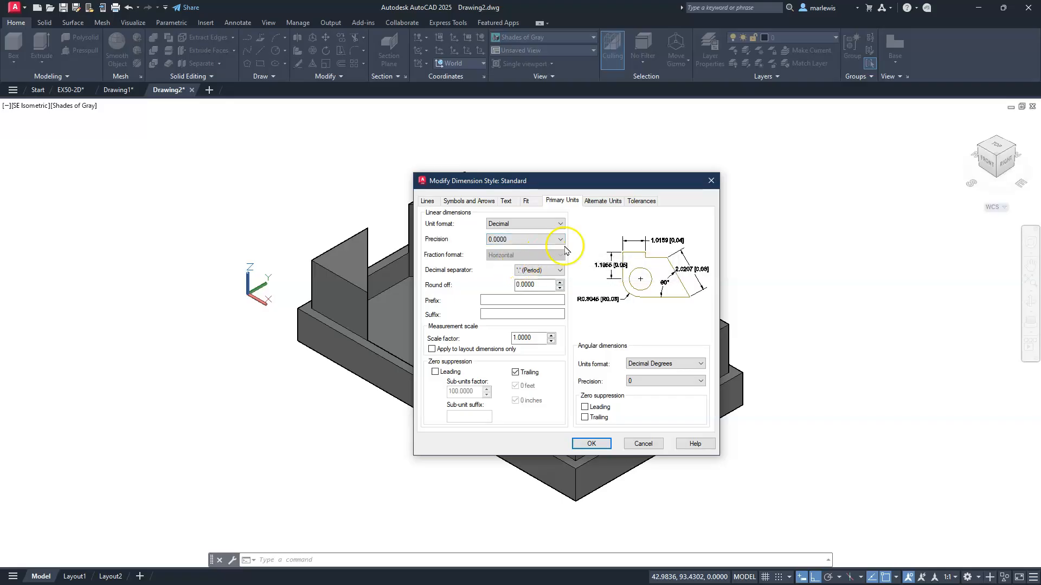
pyautogui.click(600, 201)
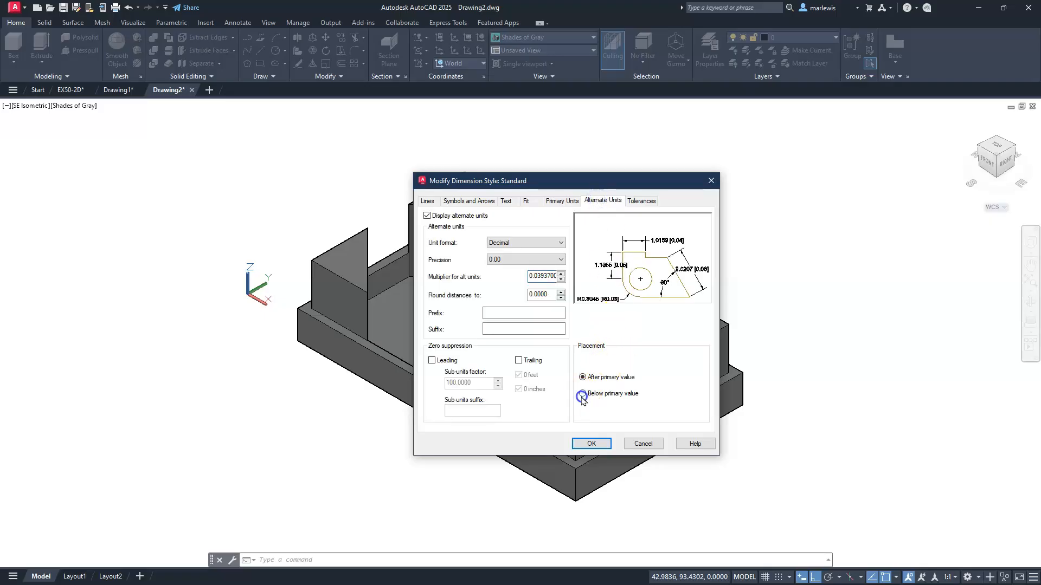
pyautogui.click(583, 396)
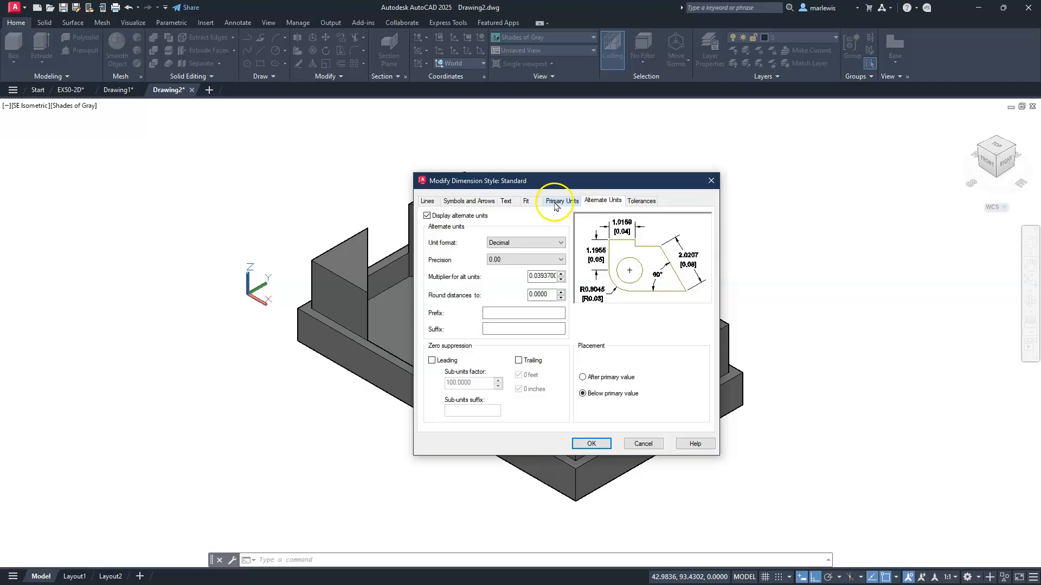
# Step: Set the overall scale for the dimension style's features to 16
pyautogui.click(526, 201)
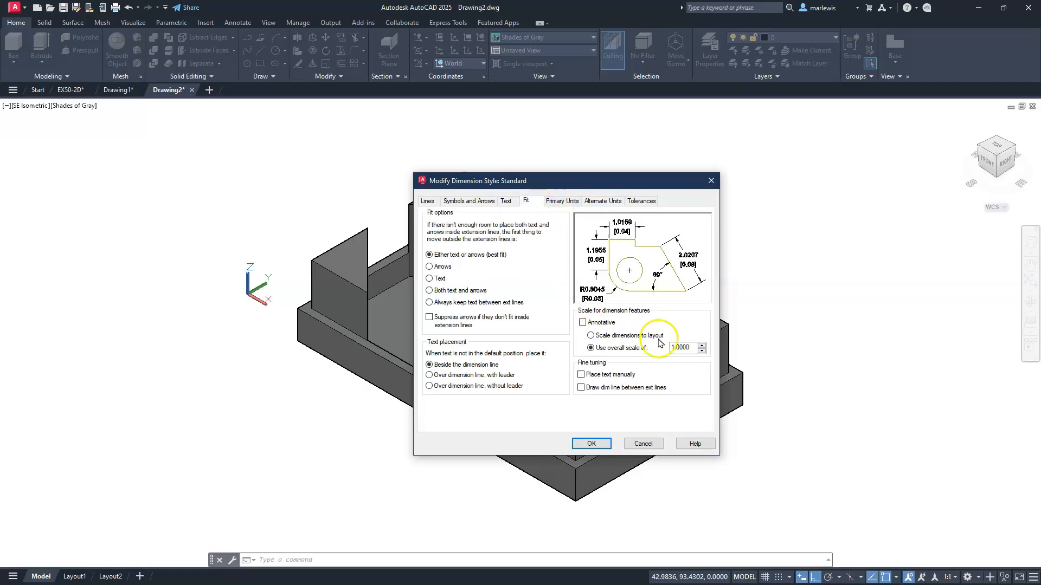
pyautogui.moveTo(694, 347); pyautogui.dragTo(658, 348)
pyautogui.write('16')
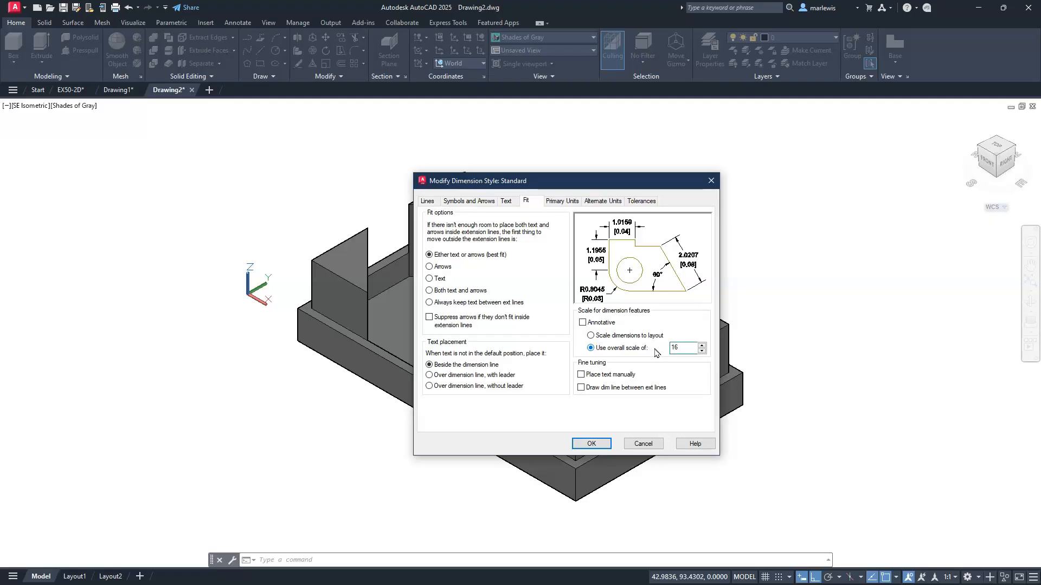
# Step: Set the dimension text height to 0.125 and the text offset from the dimension line to 0.01
pyautogui.click(506, 202)
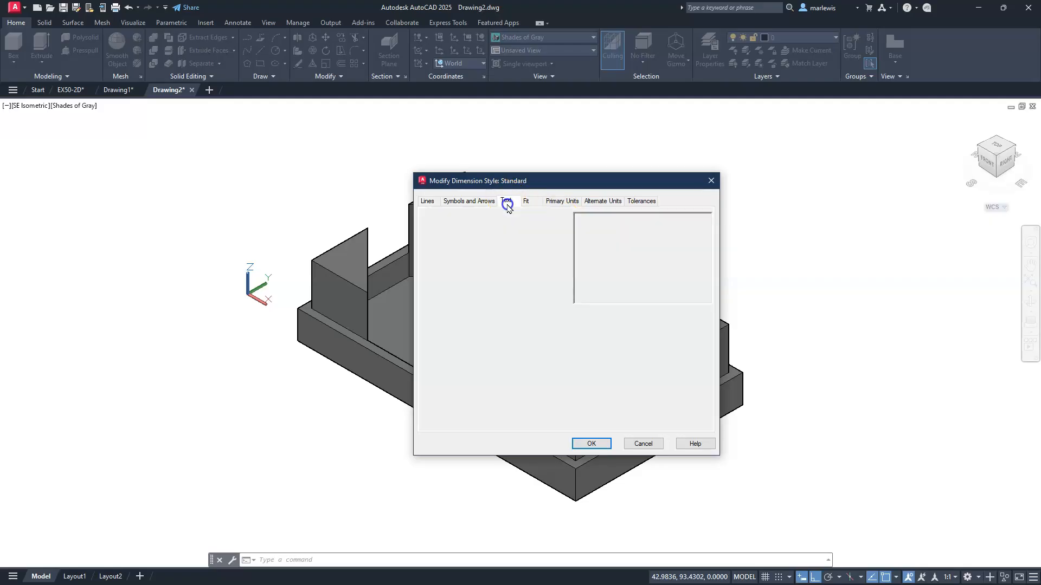
pyautogui.moveTo(547, 280); pyautogui.dragTo(527, 279)
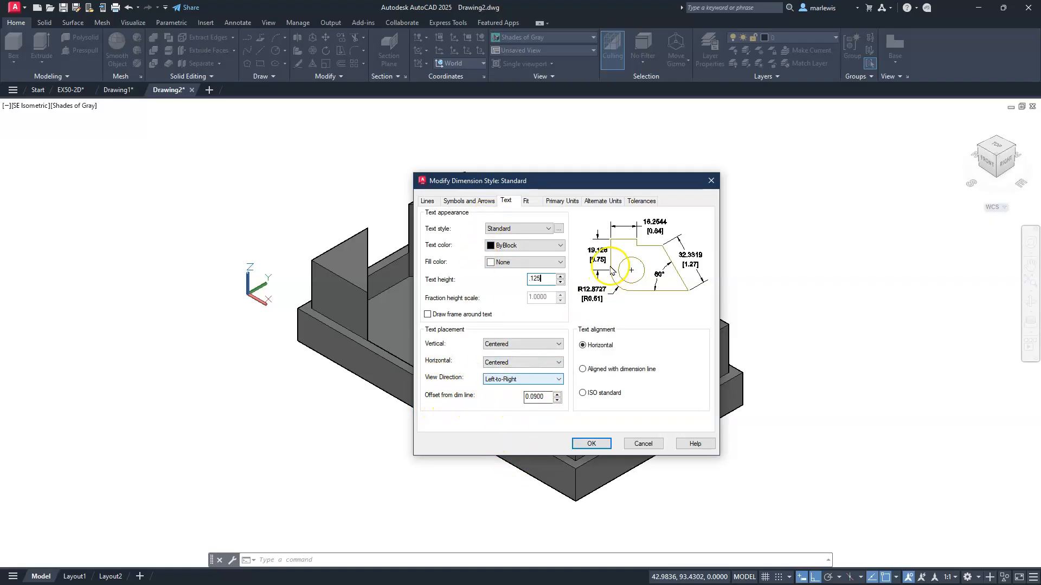
pyautogui.click(547, 397)
pyautogui.moveTo(506, 392); pyautogui.dragTo(509, 395)
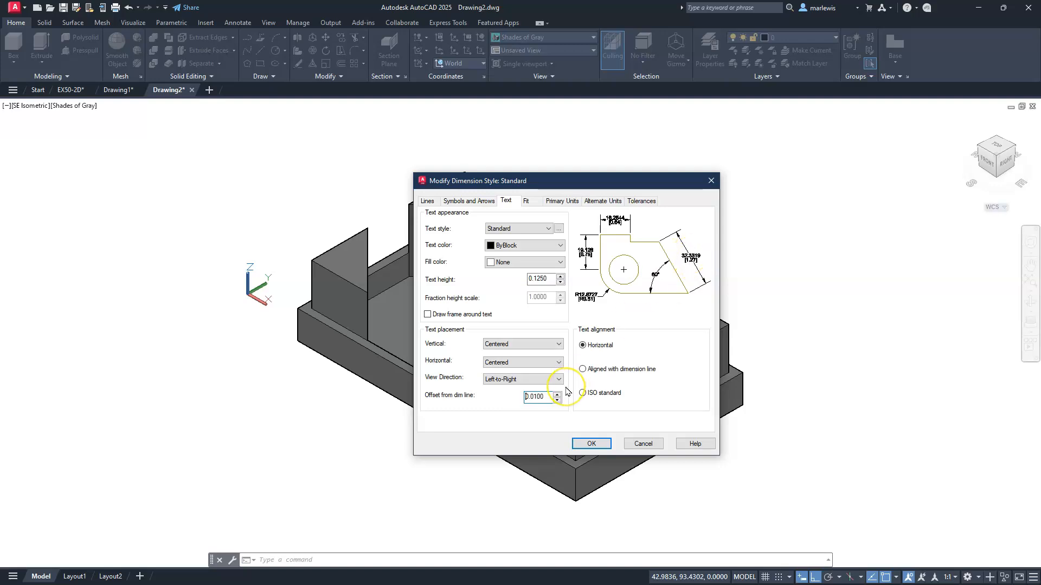
pyautogui.click(533, 397)
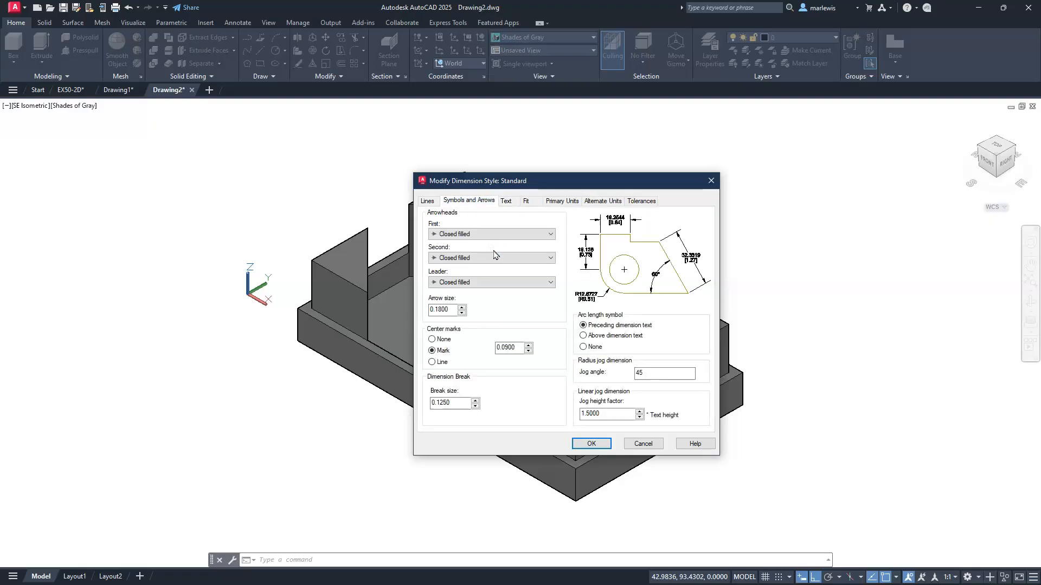
# Step: Set the center marks to None and save the changes to the Standard dimension style
pyautogui.click(439, 342)
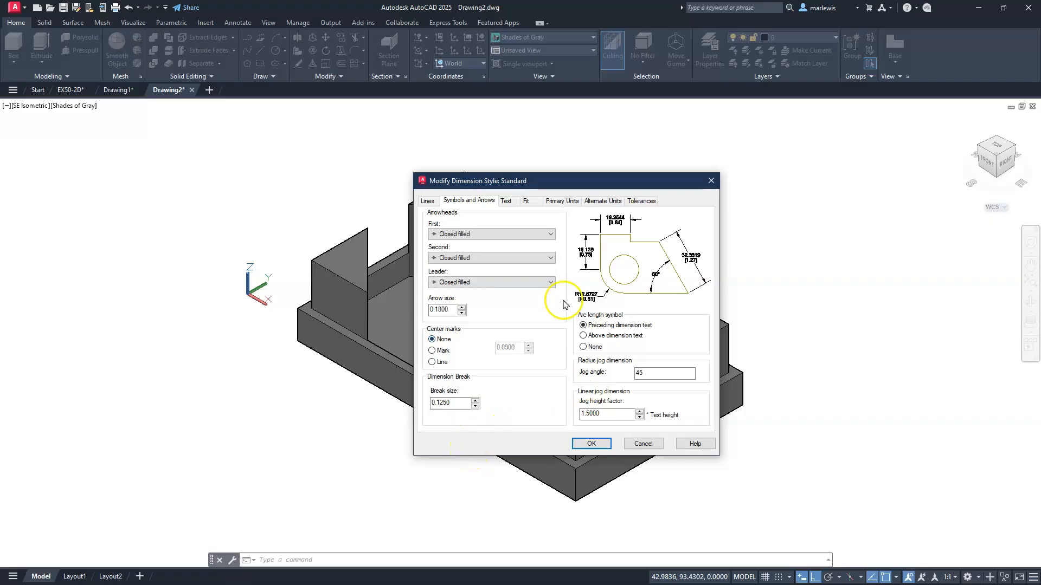
pyautogui.click(428, 202)
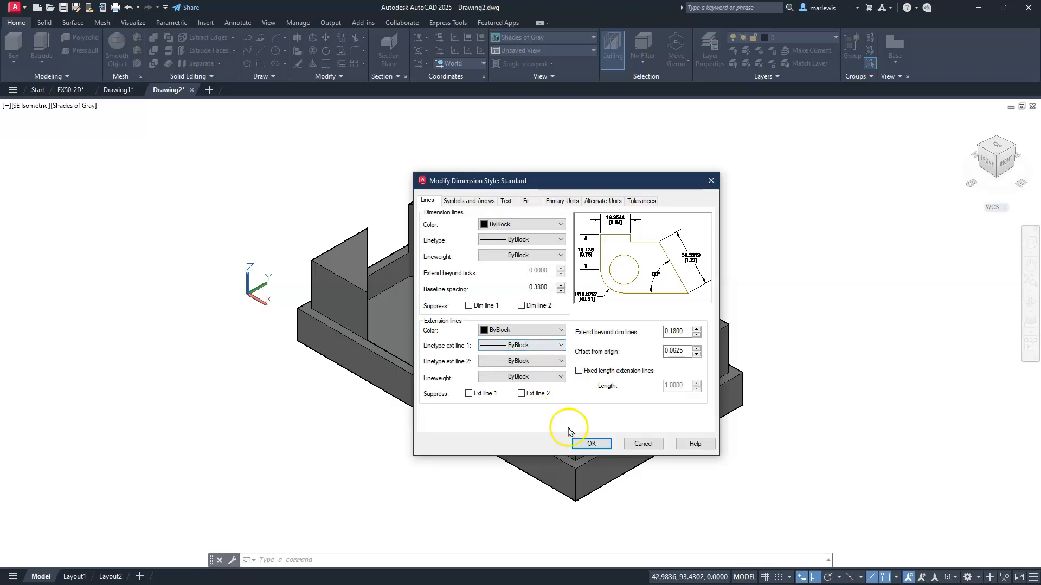
pyautogui.click(588, 444)
pyautogui.click(624, 408)
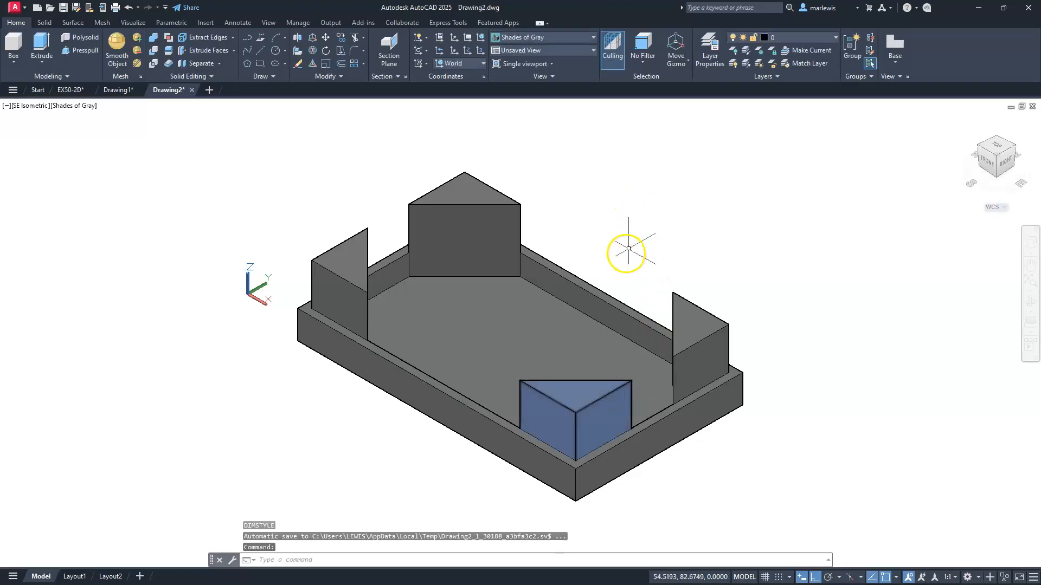
# Step: Align the UCS to the leftmost corner block's vertical face that runs along the tray's long front side
pyautogui.moveTo(581, 304)
pyautogui.mouseDown(button='middle')
pyautogui.moveTo(604, 248)
pyautogui.moveTo(622, 243)
pyautogui.mouseUp(button='middle')
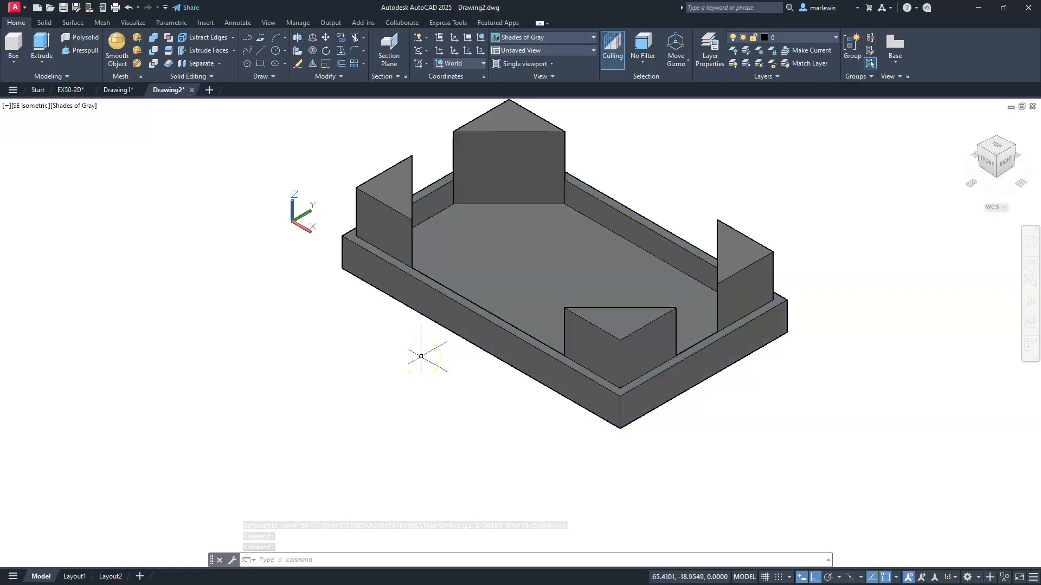
pyautogui.click(427, 64)
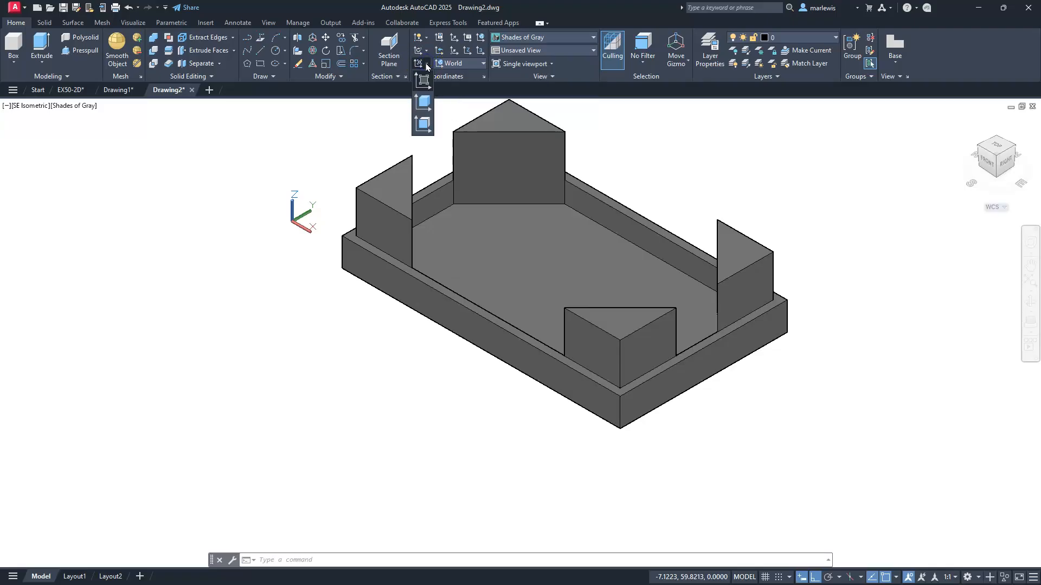
pyautogui.click(425, 126)
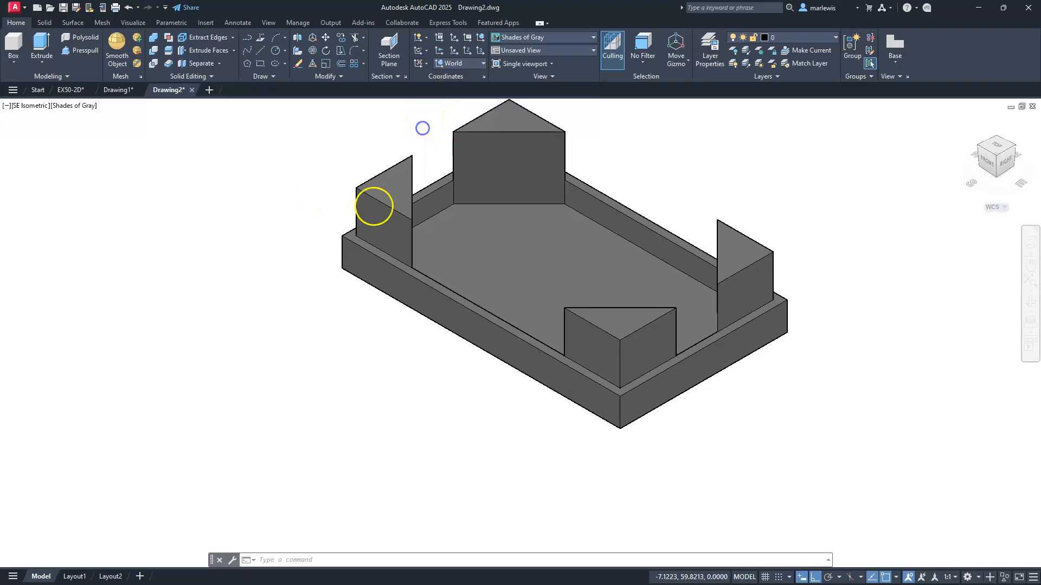
pyautogui.click(370, 269)
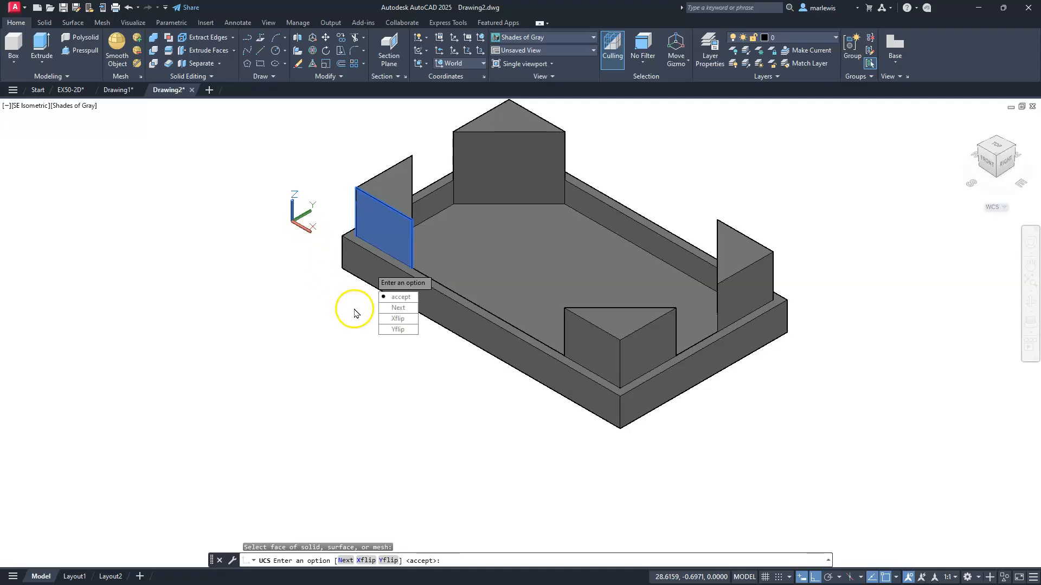
pyautogui.click(392, 297)
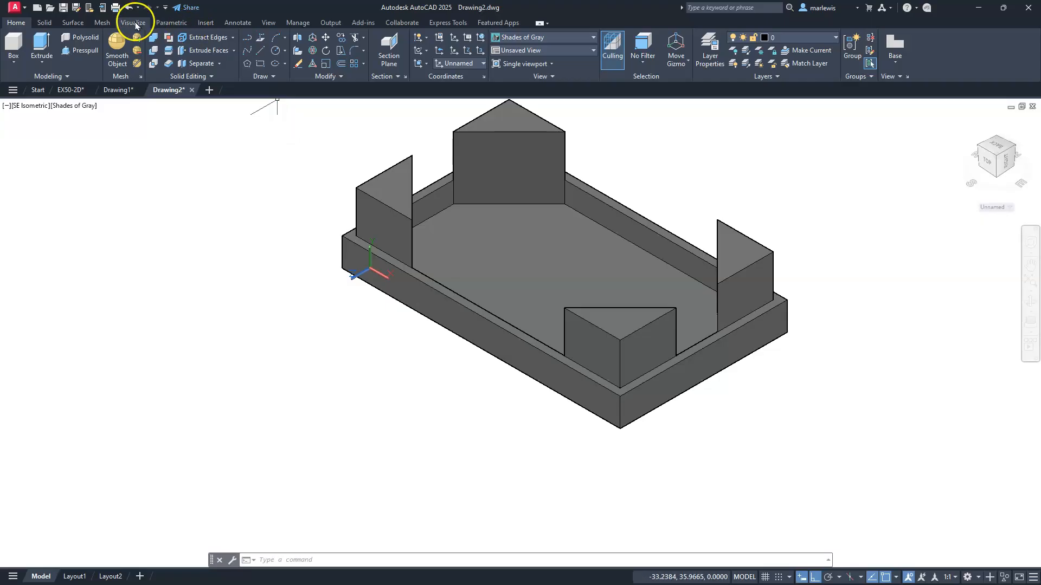
# Step: Add a linear dimension for the tray's overall length, placed below its long front side
pyautogui.click(242, 23)
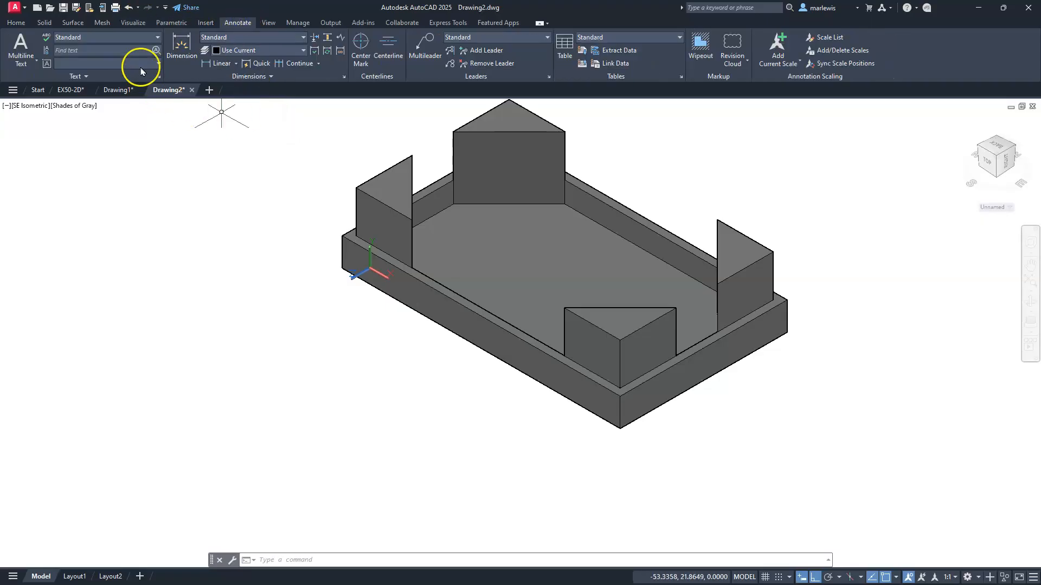
pyautogui.click(213, 64)
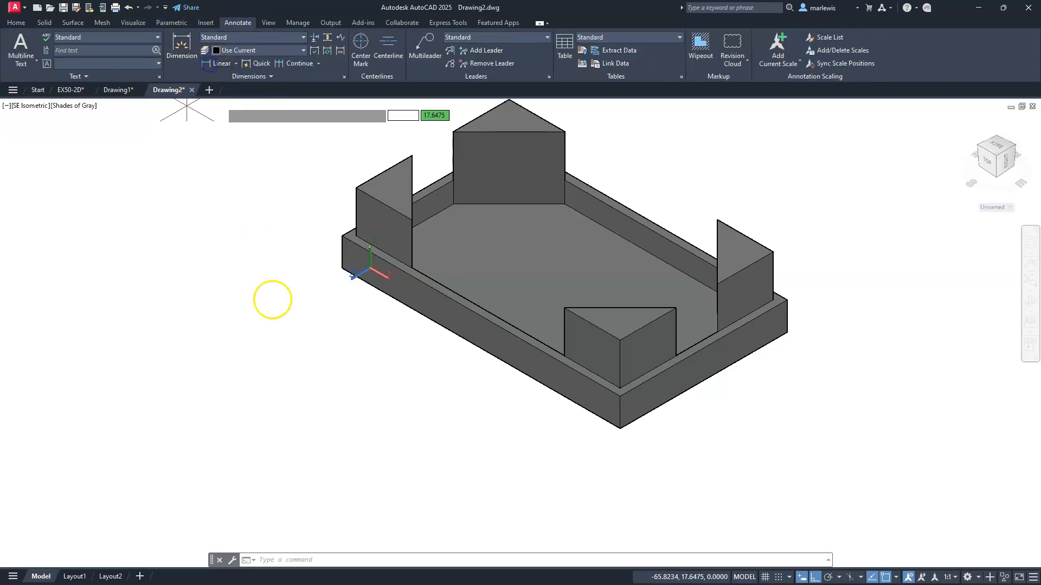
pyautogui.click(342, 268)
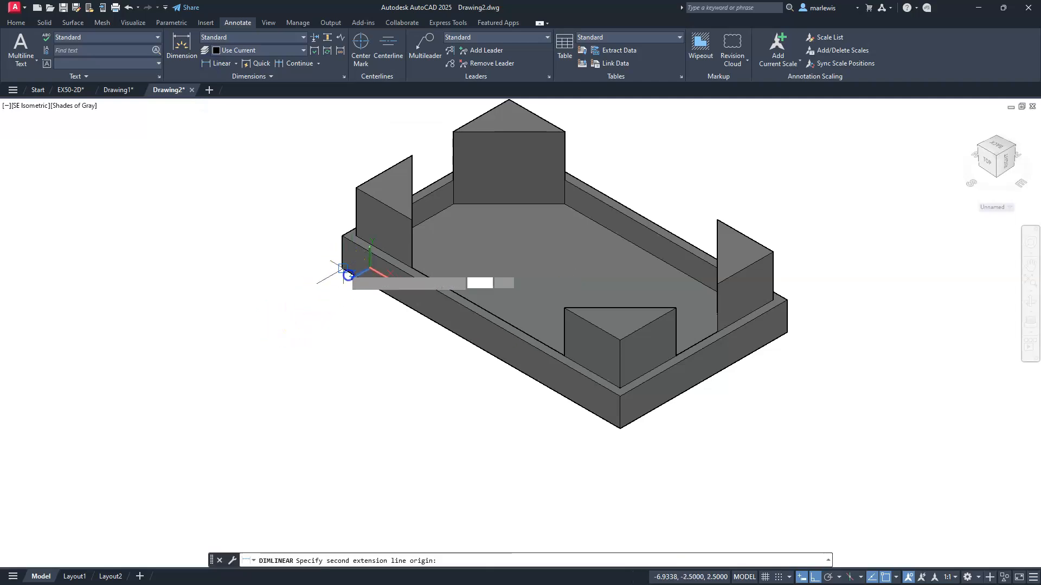
pyautogui.click(619, 429)
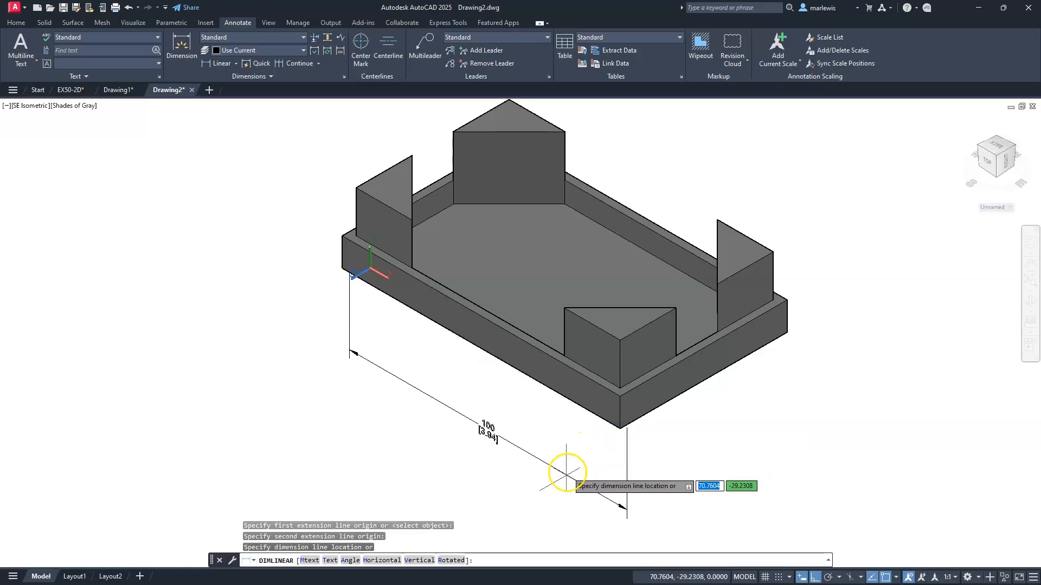
pyautogui.click(566, 471)
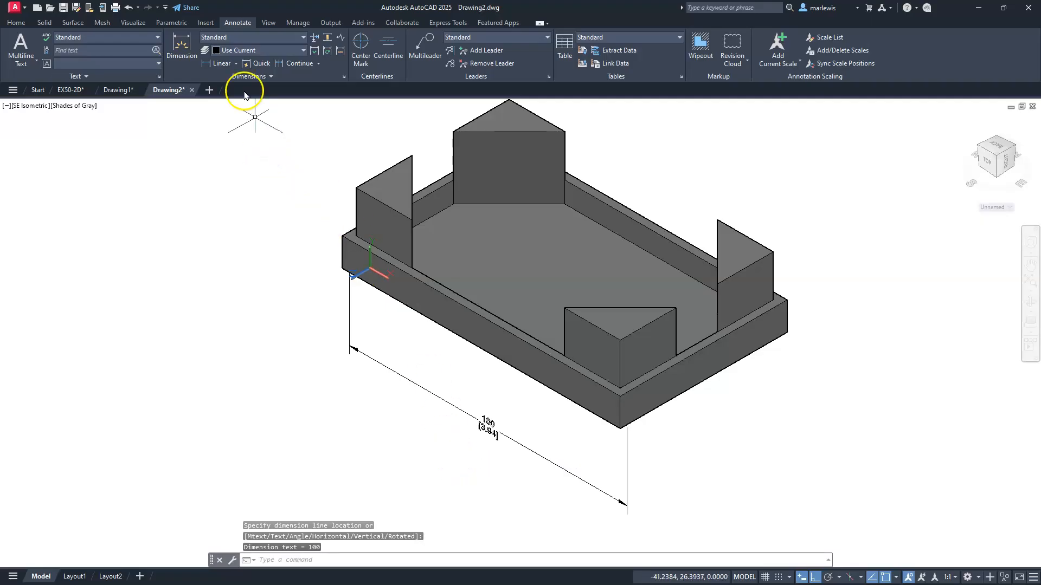
# Step: Add a linear dimension for the leftmost corner block's width, placed between the tray's front side and the overall length dimension
pyautogui.click(221, 64)
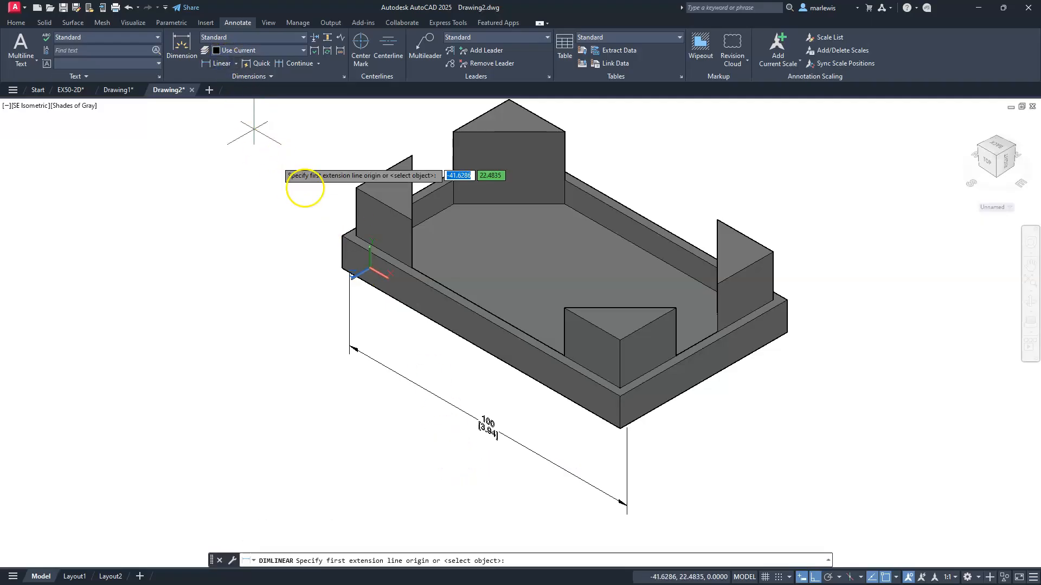
pyautogui.scroll(5, 362, 245)
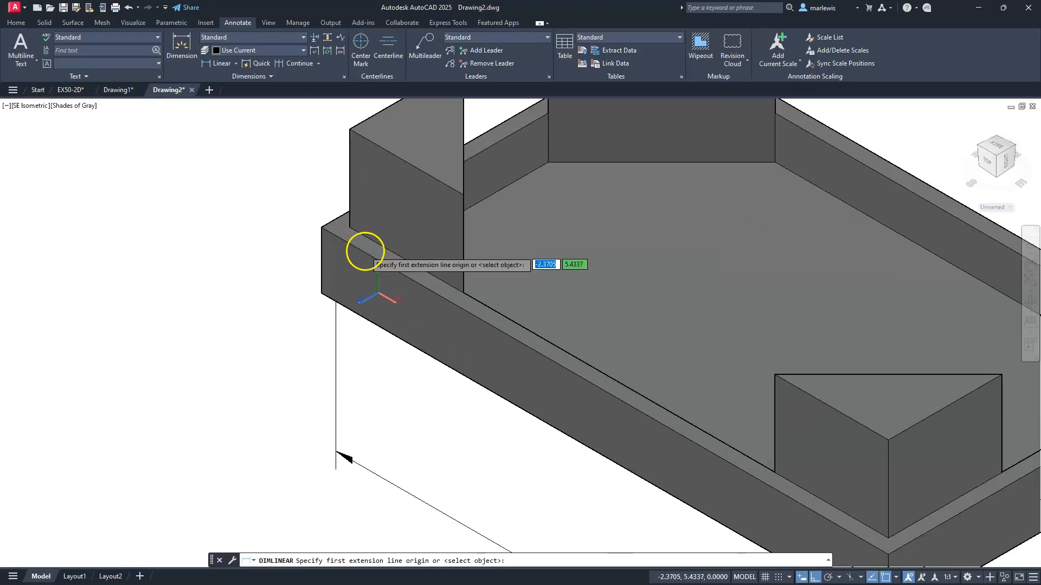
pyautogui.click(343, 218)
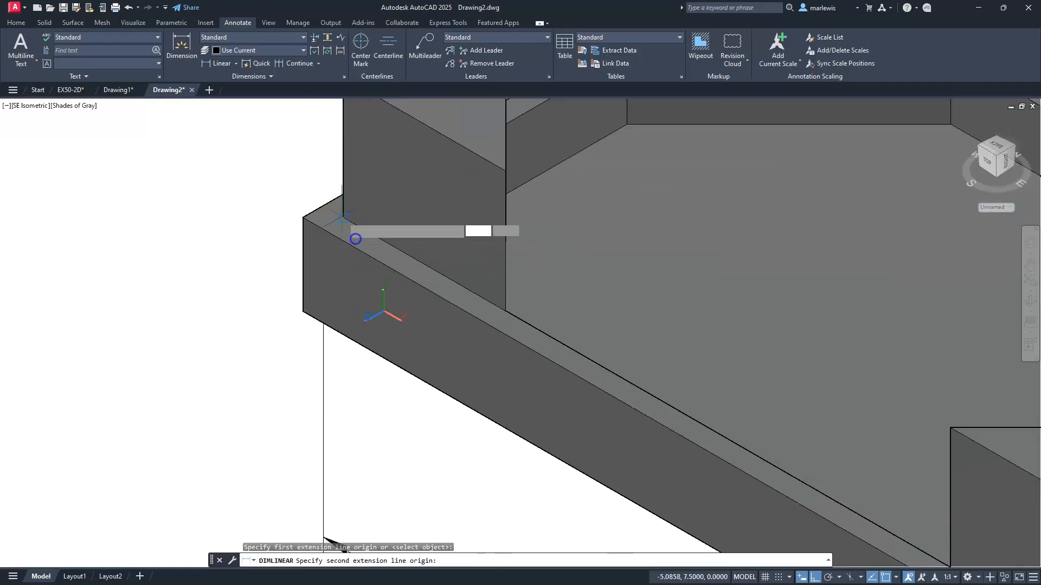
pyautogui.click(505, 313)
pyautogui.moveTo(500, 340); pyautogui.dragTo(504, 204, button='middle')
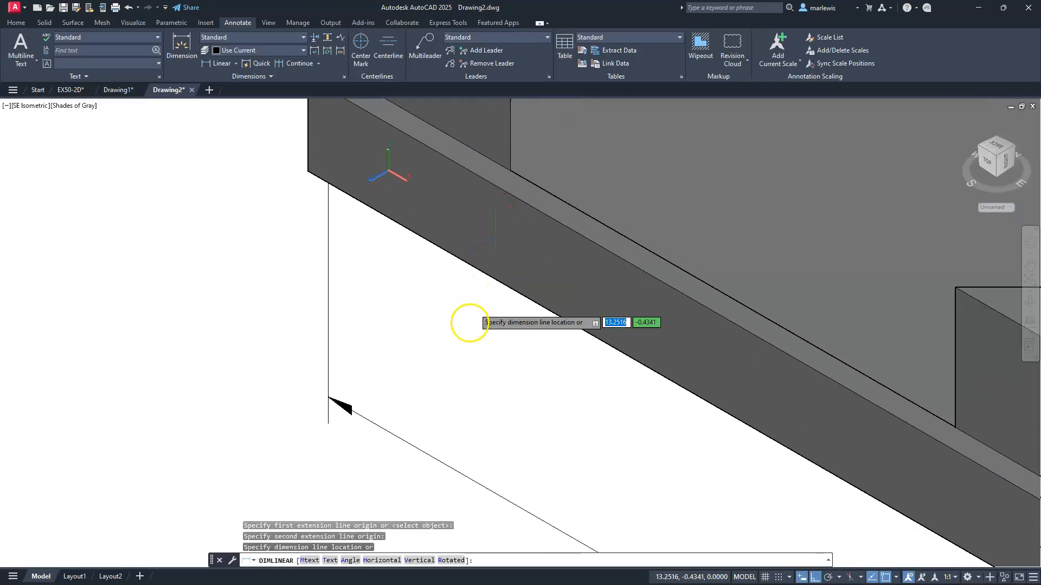
pyautogui.click(466, 384)
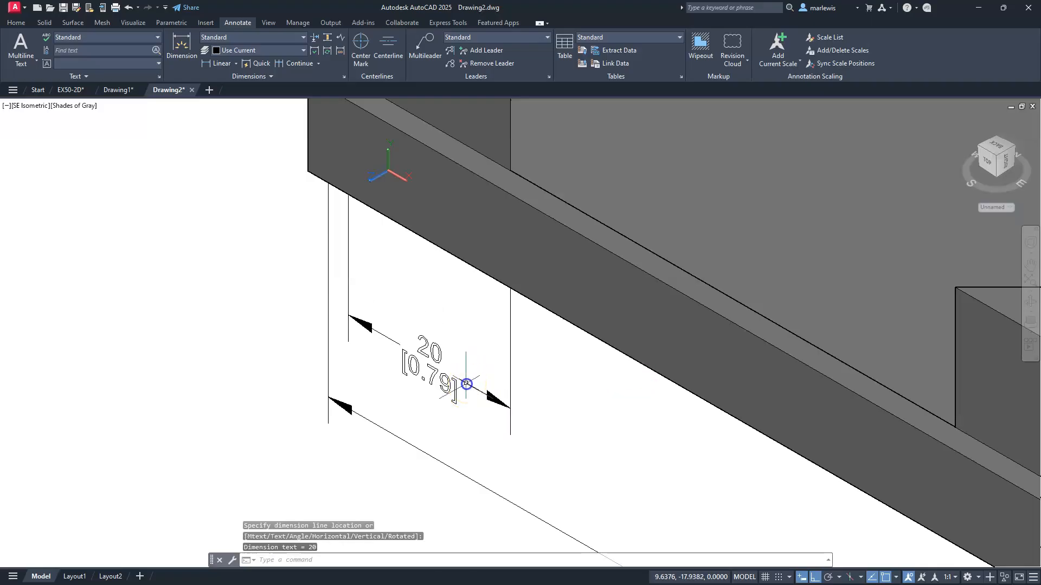
# Step: Continue the block width dimension along the long front side to the near and far edges of the front corner block
pyautogui.scroll(-2, 489, 319)
pyautogui.moveTo(489, 319); pyautogui.dragTo(435, 260, button='middle')
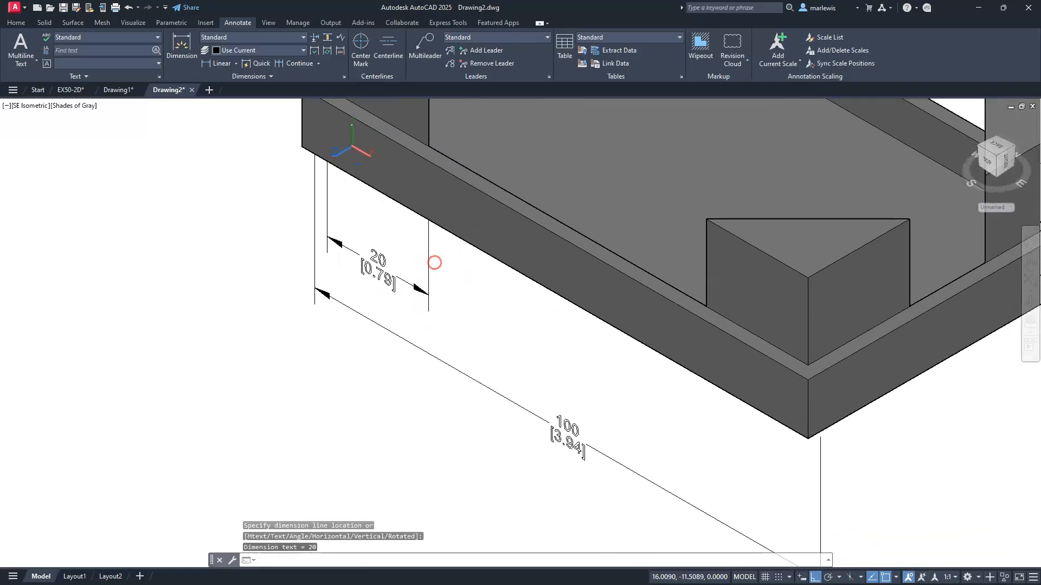
pyautogui.click(347, 115)
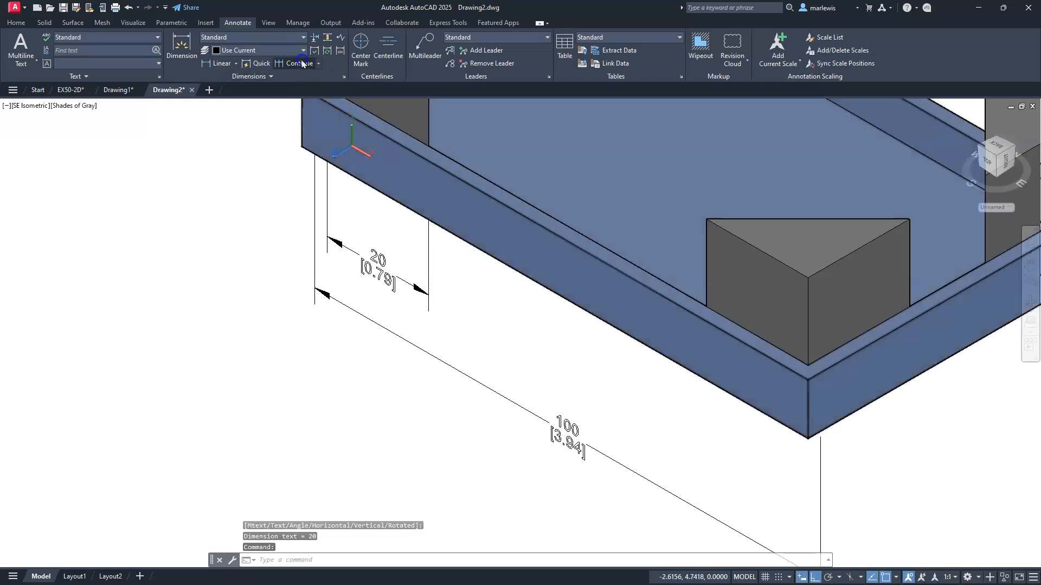
pyautogui.click(301, 64)
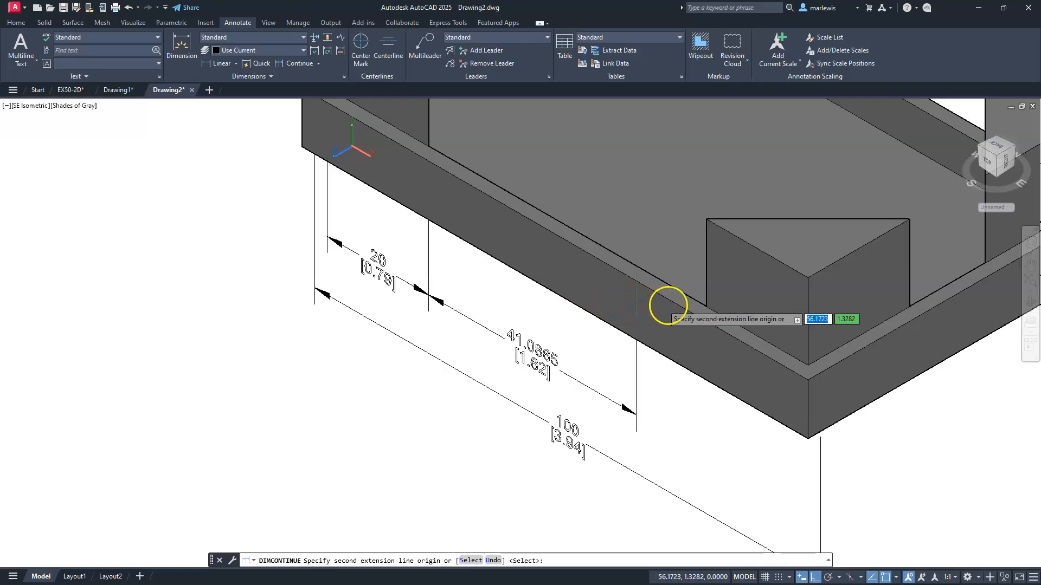
pyautogui.click(705, 307)
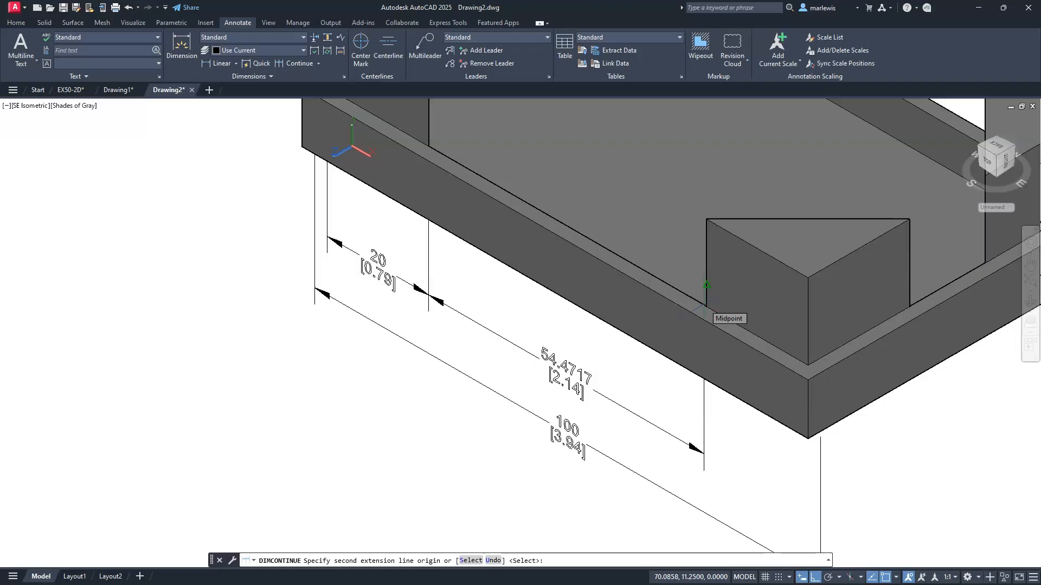
pyautogui.click(705, 305)
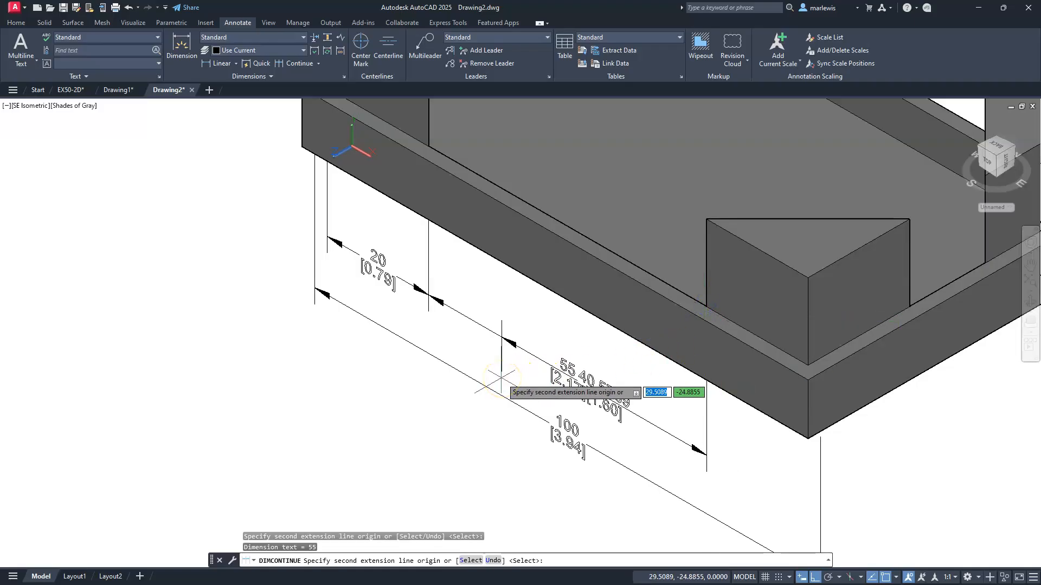
pyautogui.moveTo(502, 348); pyautogui.dragTo(433, 286, button='middle')
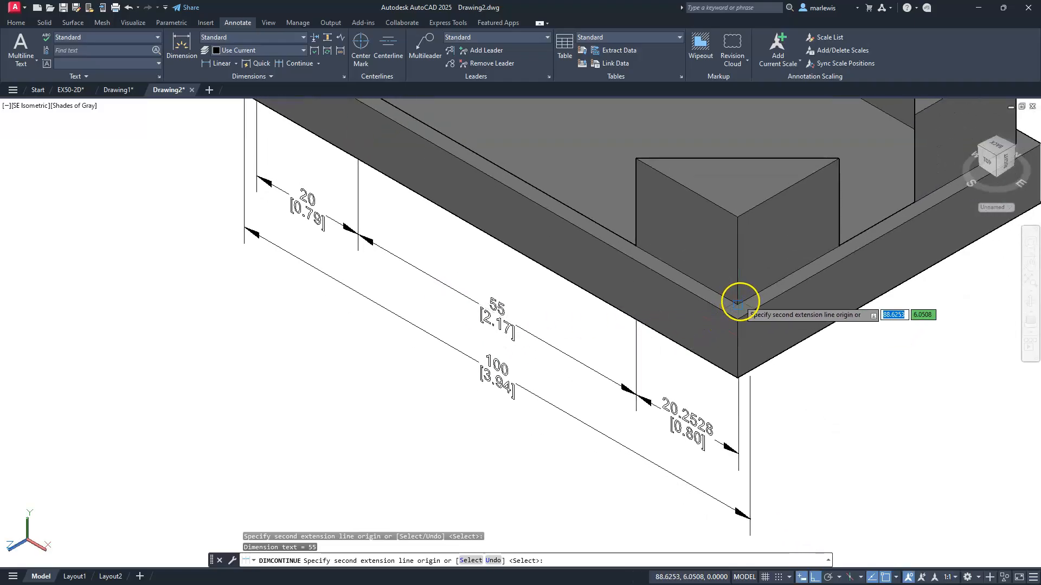
pyautogui.click(740, 302)
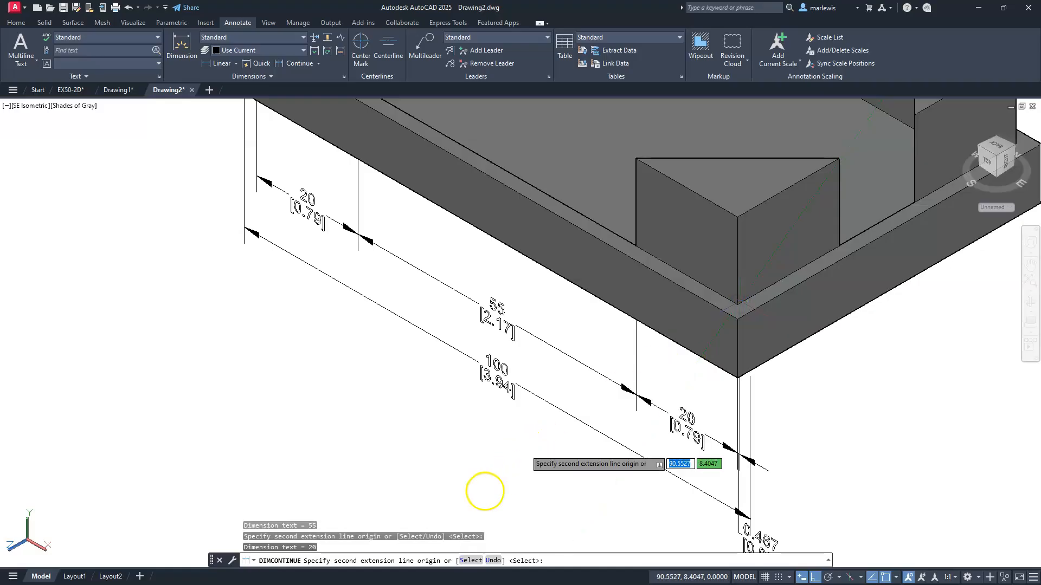
pyautogui.press('Escape')
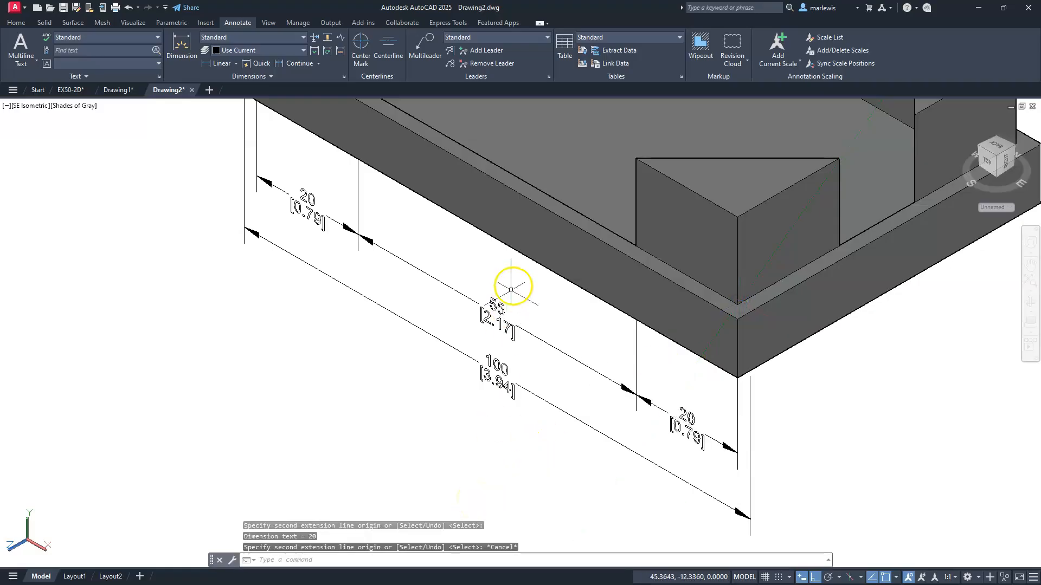
# Step: Add a linear dimension from the leftmost corner block's edge to the tray's outer end, aligned with the block dimension chain
pyautogui.scroll(-2, 511, 290)
pyautogui.moveTo(498, 281); pyautogui.dragTo(627, 386, button='middle')
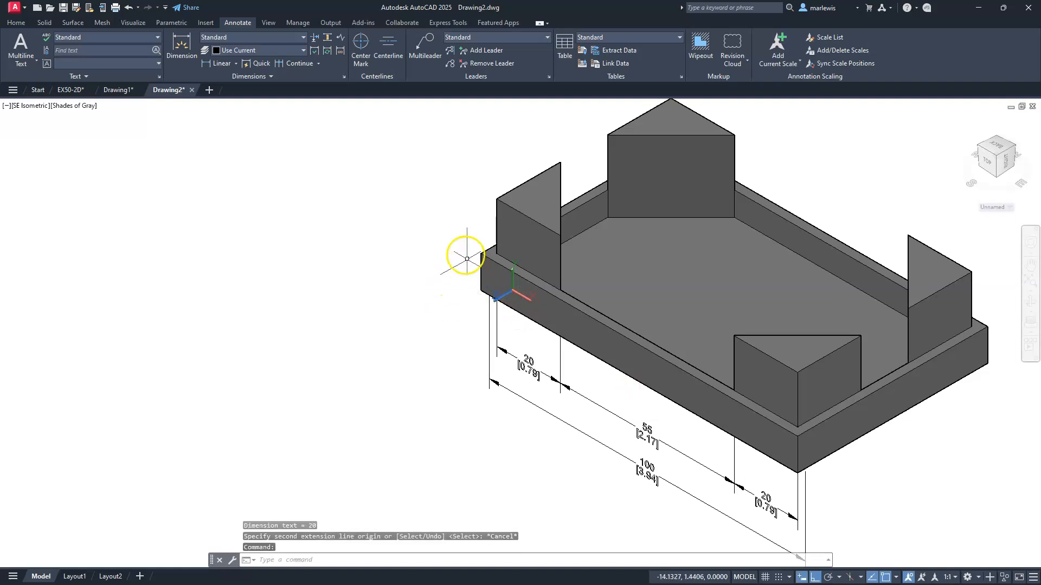
pyautogui.scroll(5, 466, 237)
pyautogui.moveTo(488, 303); pyautogui.dragTo(434, 258, button='middle')
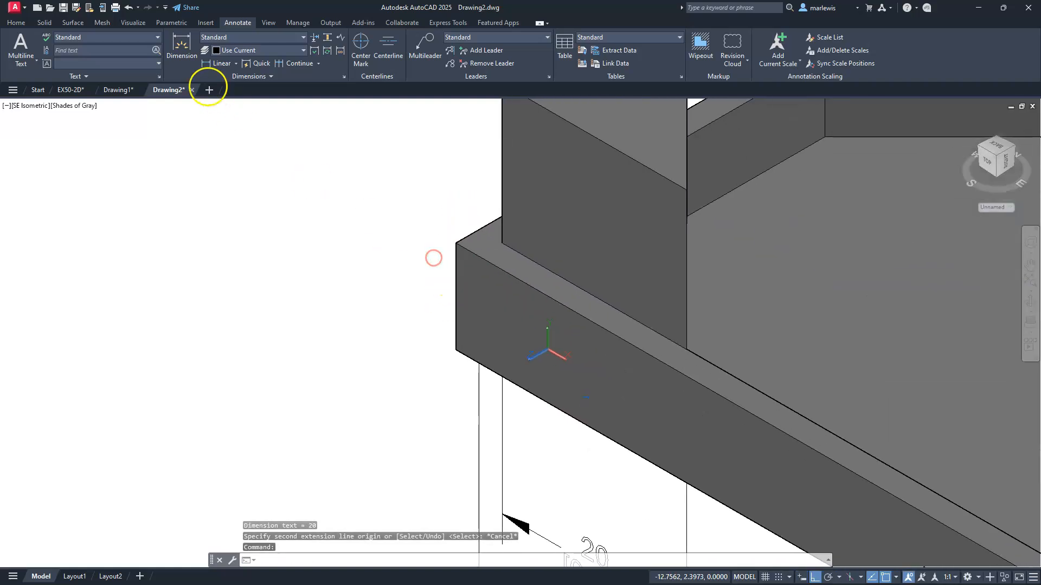
pyautogui.click(216, 64)
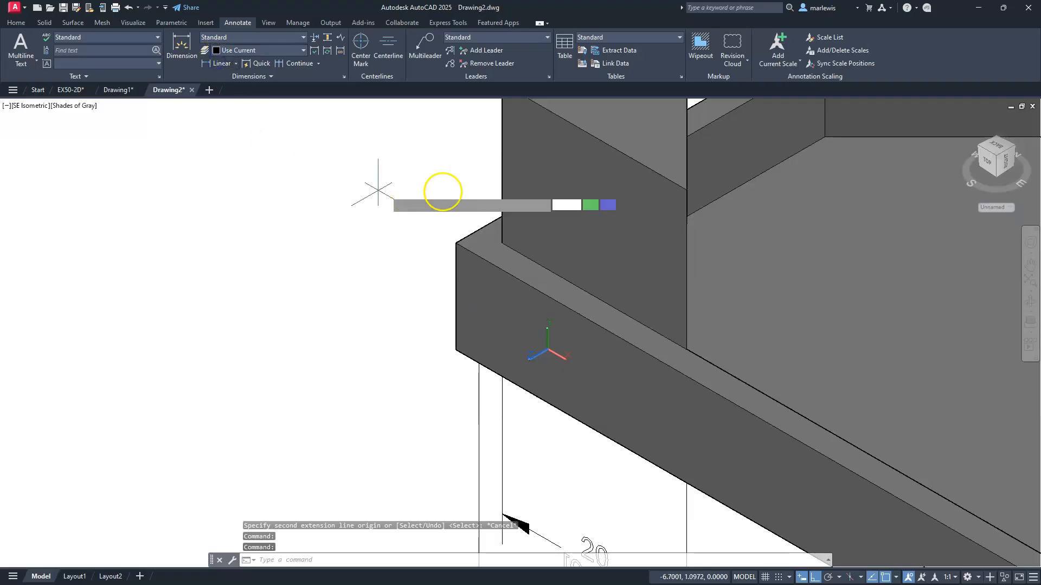
pyautogui.click(500, 245)
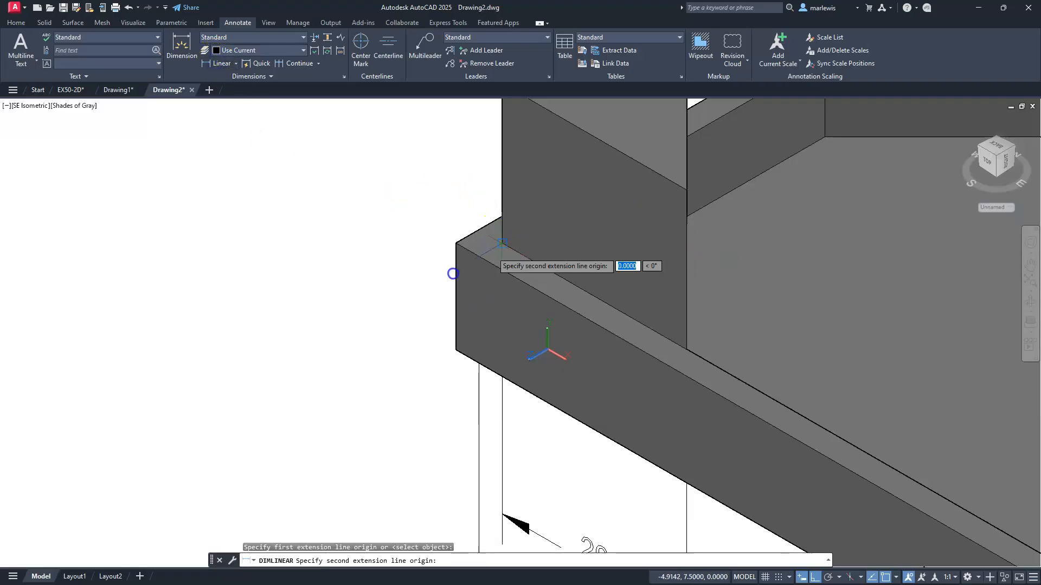
pyautogui.click(454, 351)
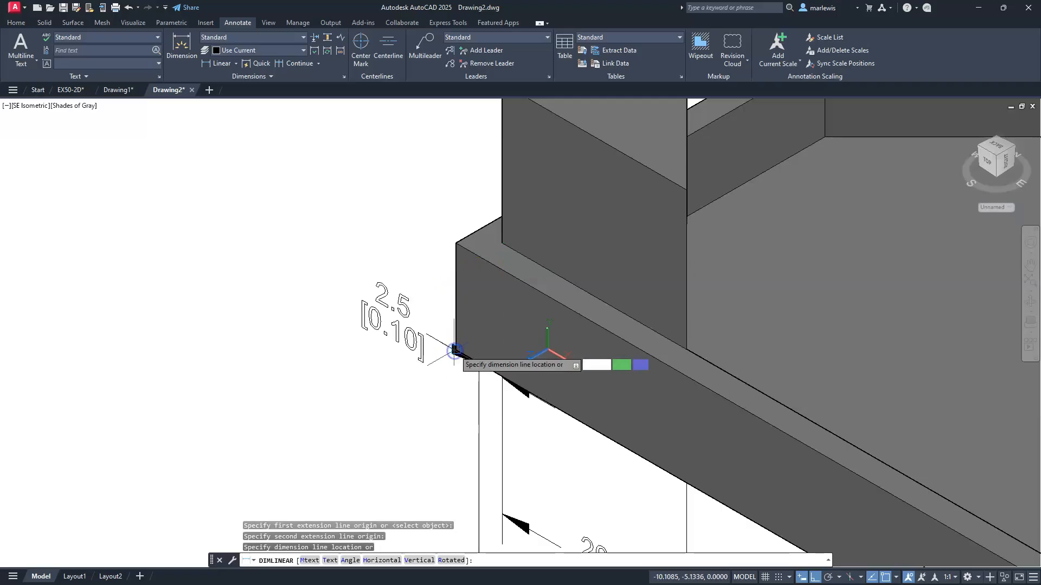
pyautogui.moveTo(455, 351); pyautogui.dragTo(457, 260, button='middle')
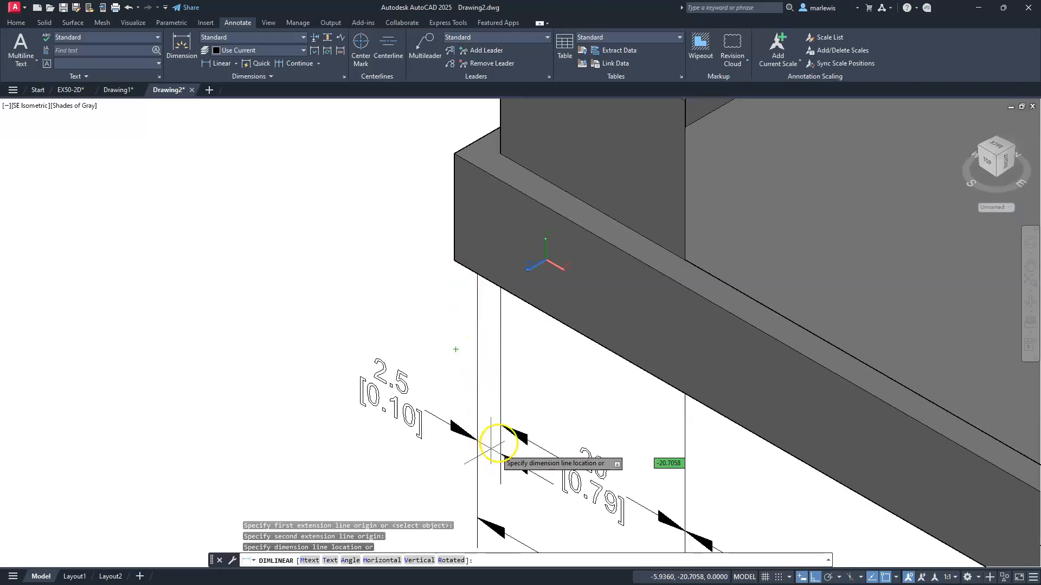
pyautogui.click(500, 425)
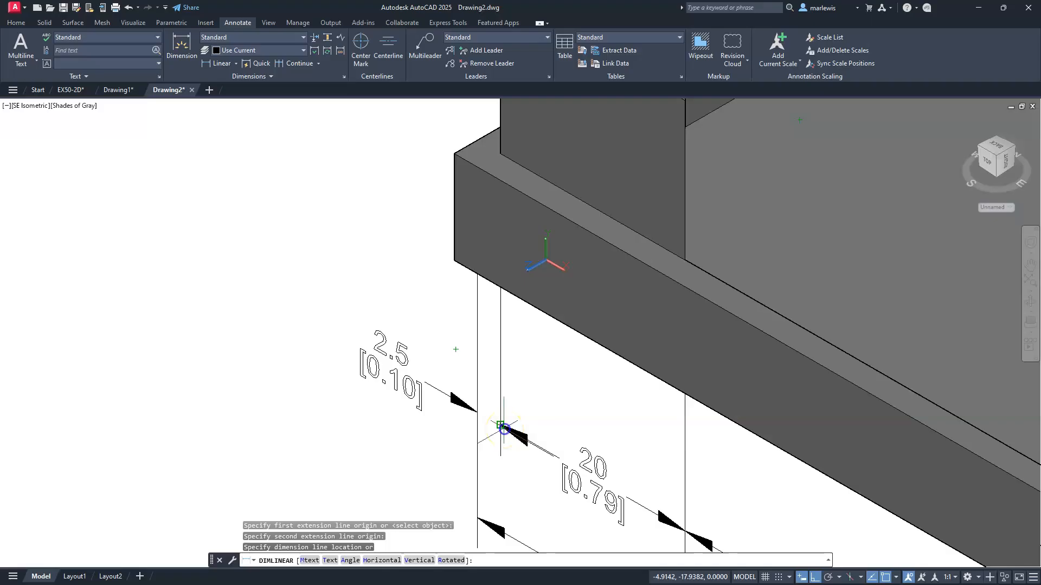
pyautogui.scroll(-6, 505, 307)
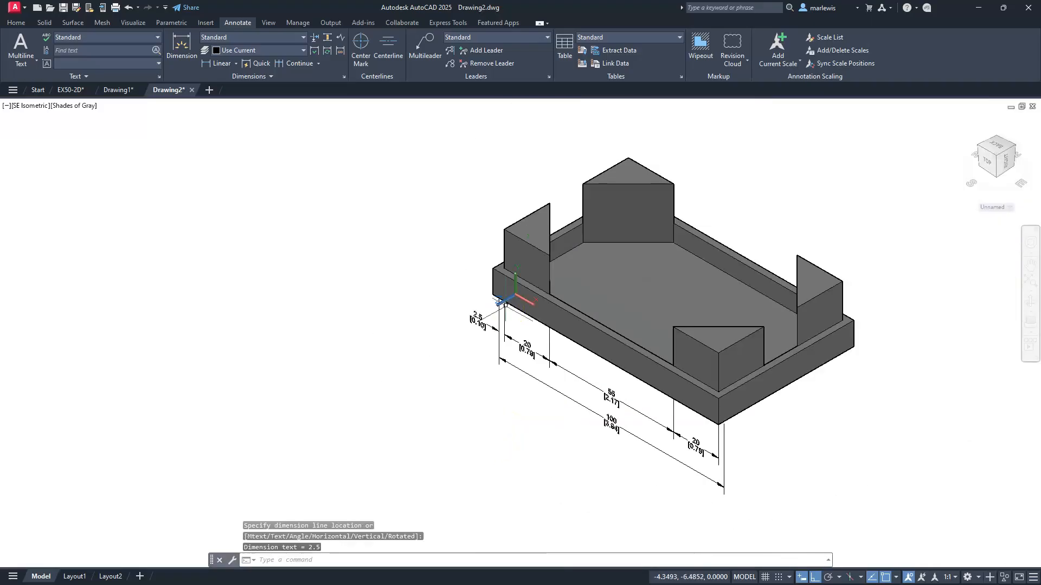
pyautogui.press('Escape')
# Step: Reorient the UCS onto the tray's short front side, with origin at its near lower corner, X along the lower edge and Y upward
pyautogui.moveTo(643, 361); pyautogui.dragTo(498, 305, button='middle')
pyautogui.moveTo(560, 298); pyautogui.dragTo(558, 314, button='middle')
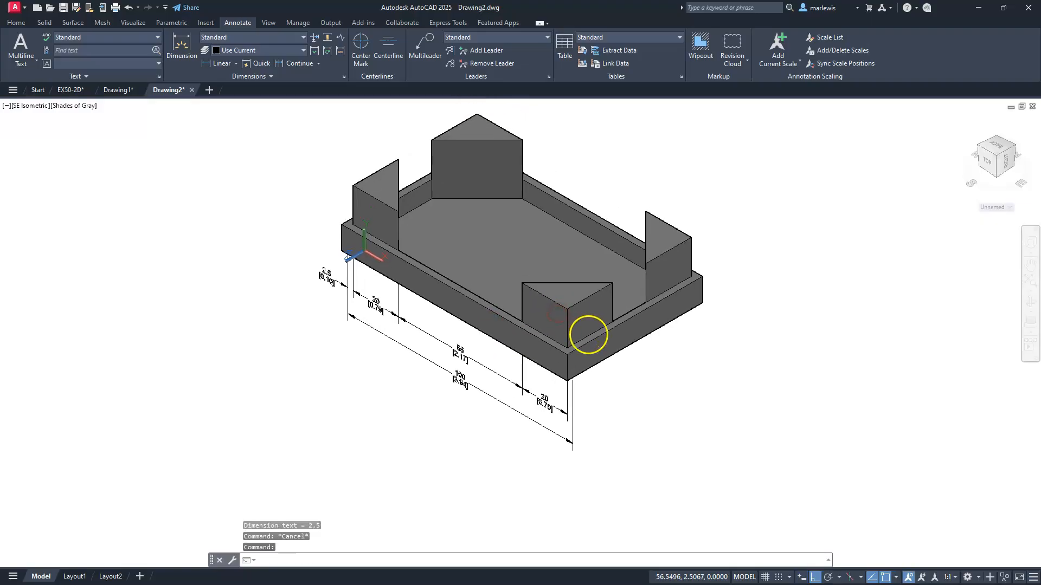
pyautogui.scroll(2, 588, 335)
pyautogui.moveTo(702, 362); pyautogui.dragTo(581, 332, button='middle')
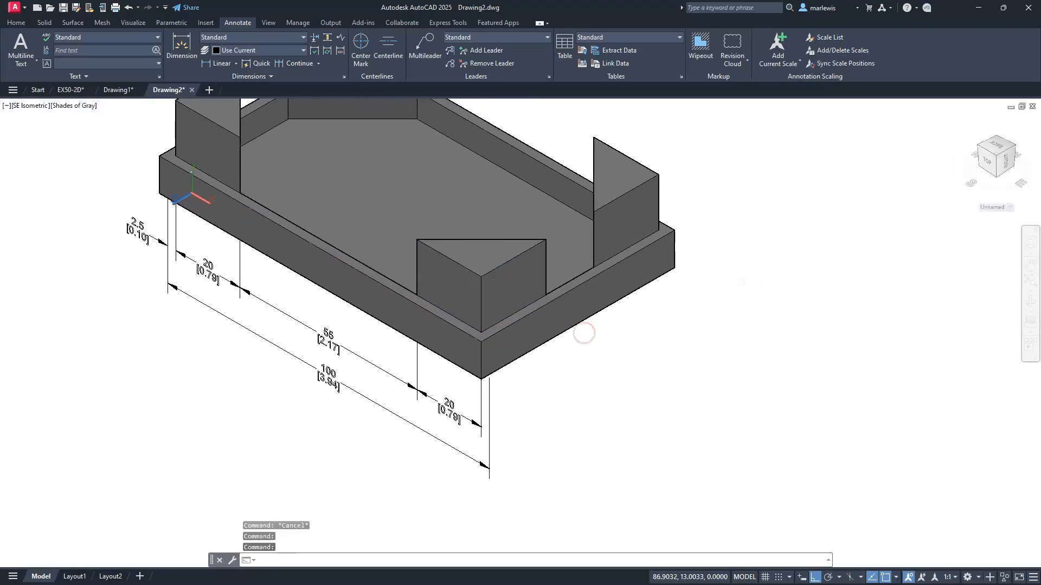
pyautogui.click(15, 24)
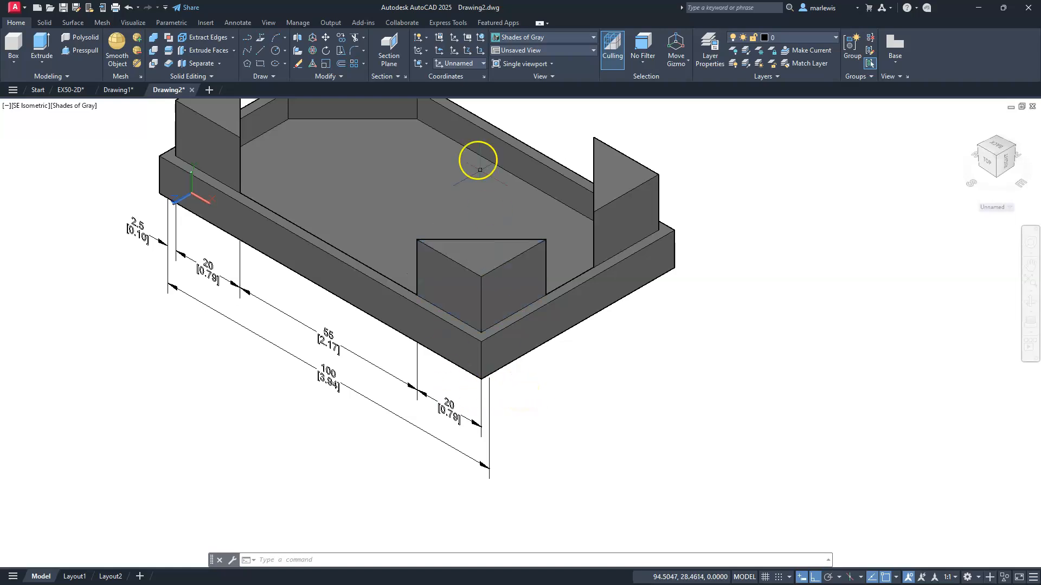
pyautogui.click(480, 51)
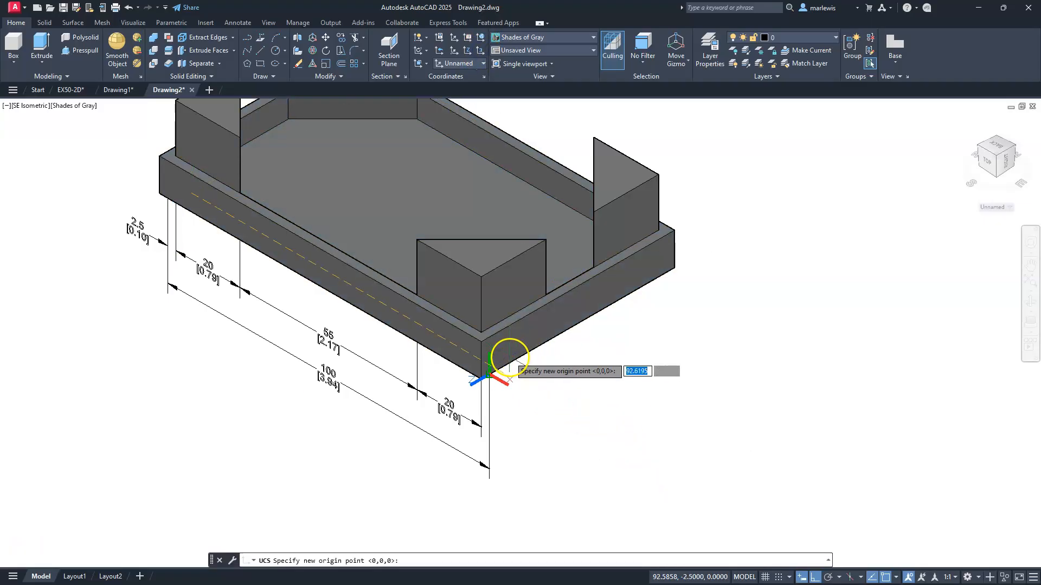
pyautogui.scroll(5, 509, 358)
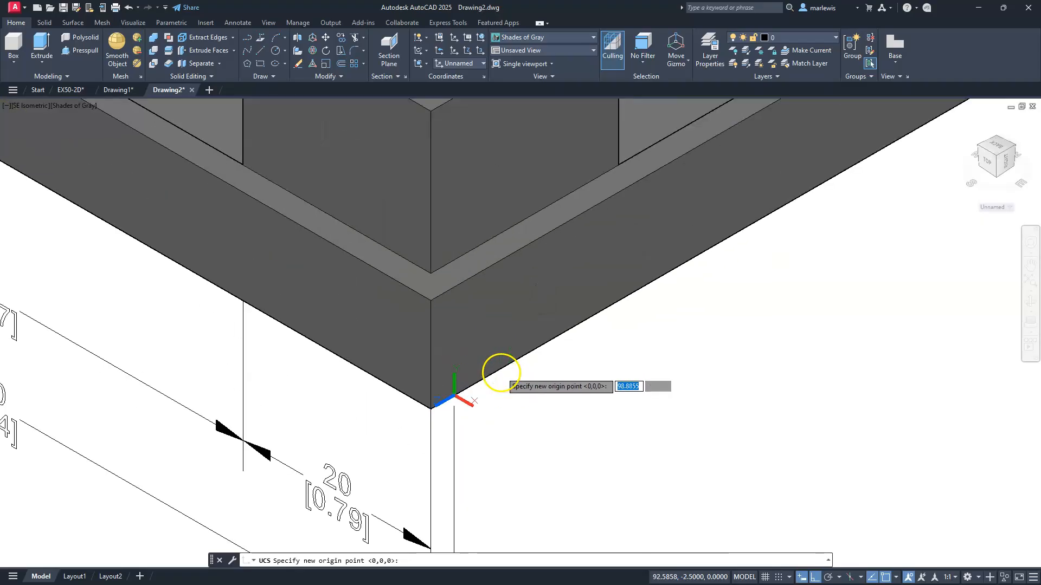
pyautogui.scroll(2, 501, 373)
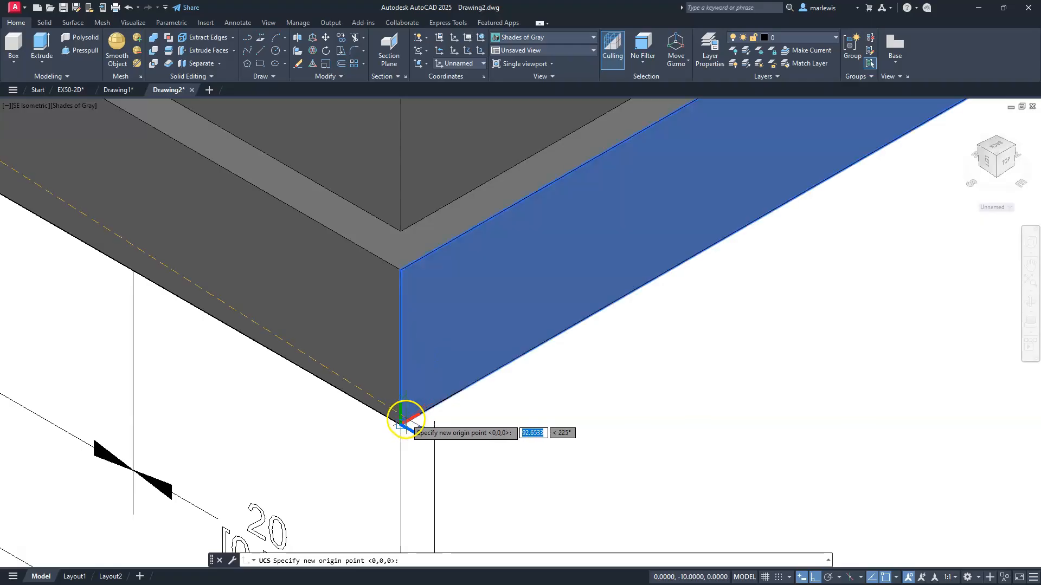
pyautogui.click(401, 422)
pyautogui.scroll(-2, 401, 423)
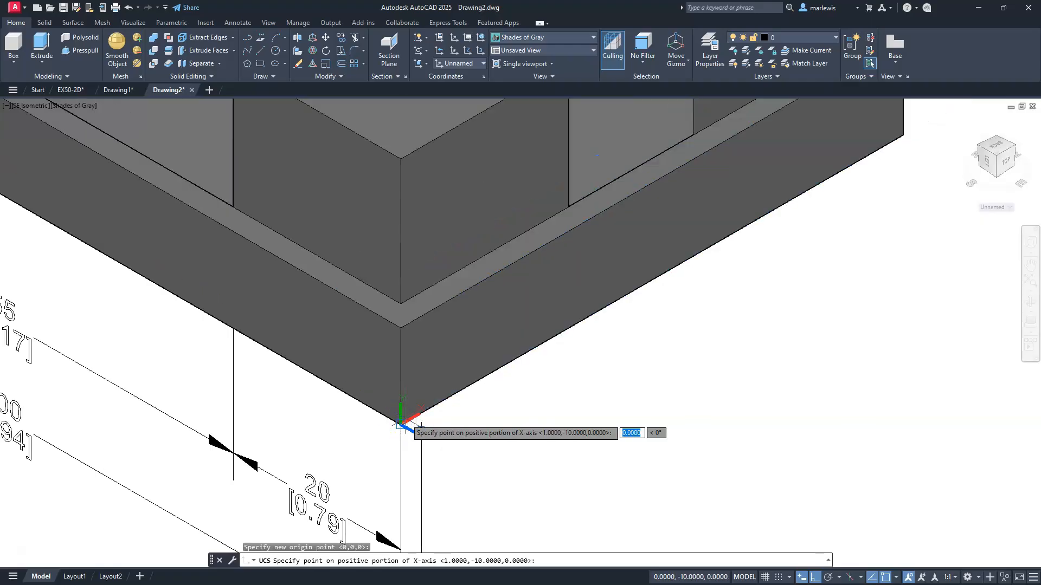
pyautogui.scroll(-2, 403, 426)
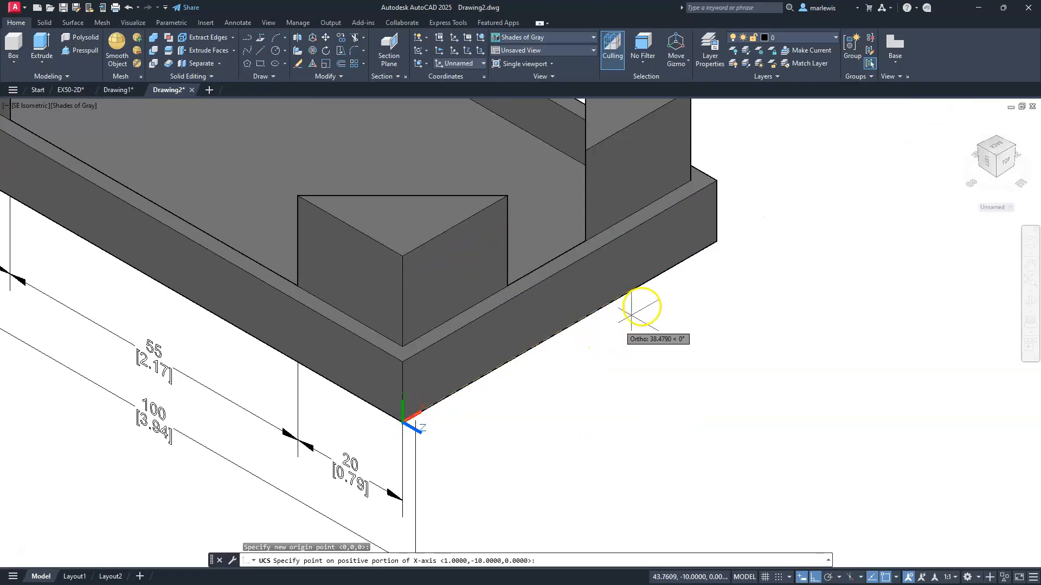
pyautogui.click(717, 242)
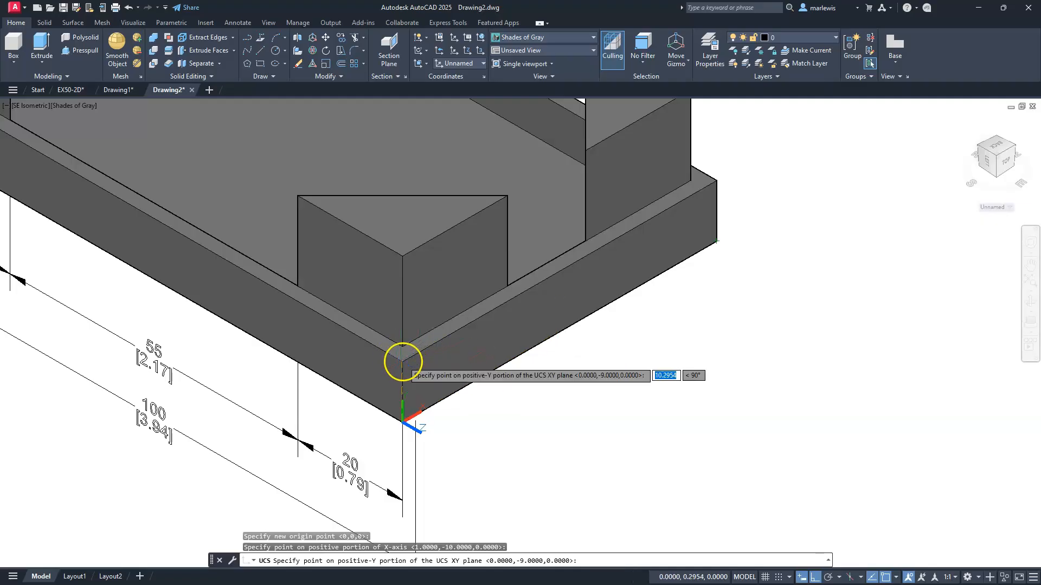
pyautogui.click(403, 361)
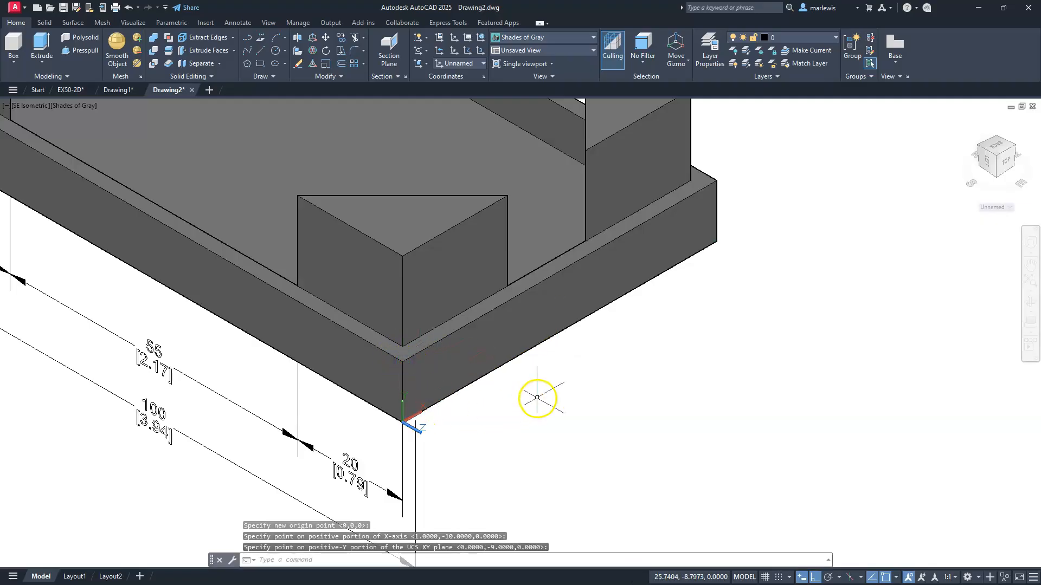
pyautogui.scroll(-3, 539, 406)
pyautogui.moveTo(539, 460); pyautogui.dragTo(588, 427, button='middle')
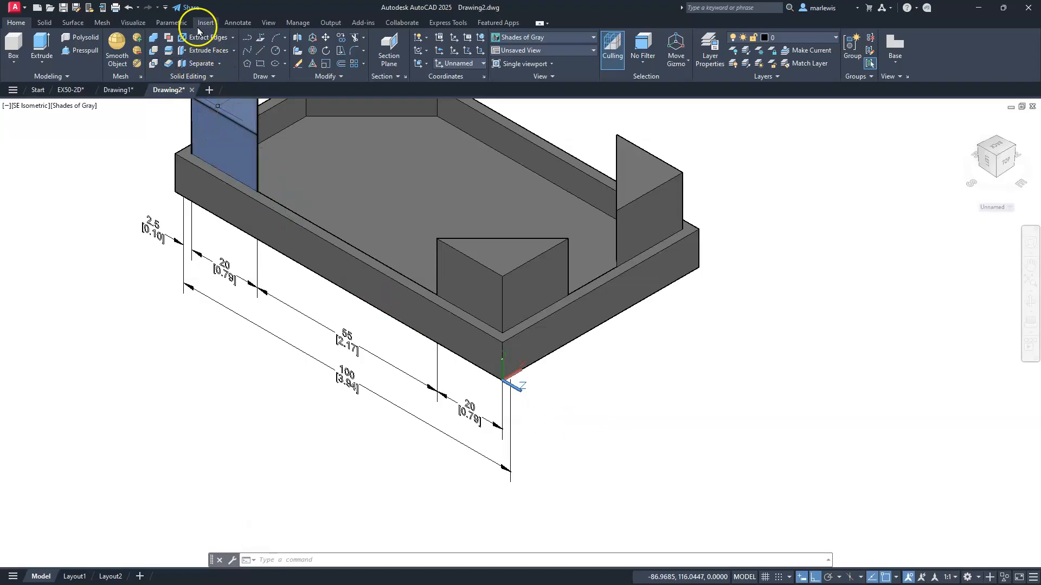
pyautogui.click(239, 23)
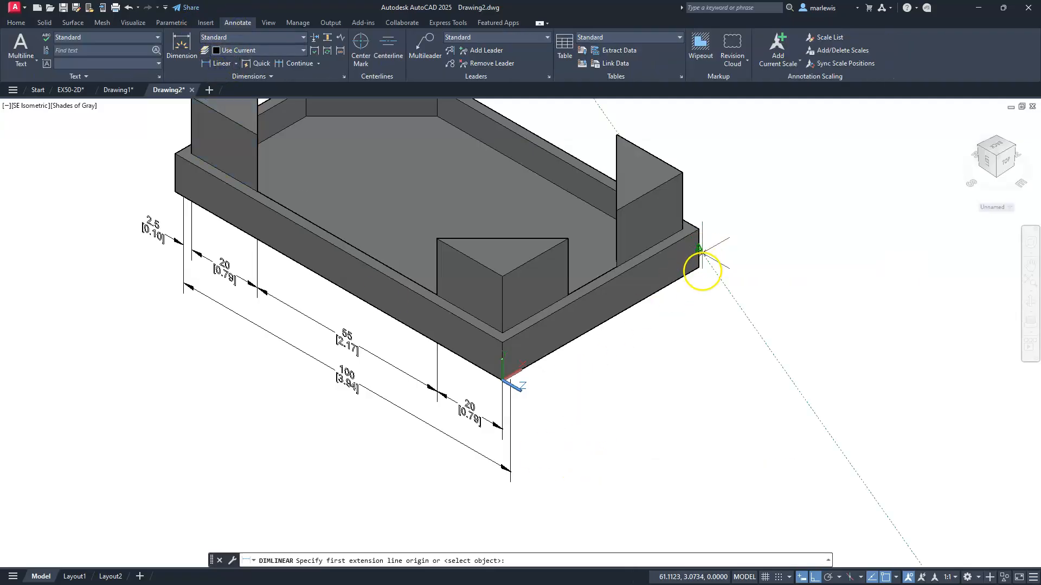
pyautogui.click(702, 271)
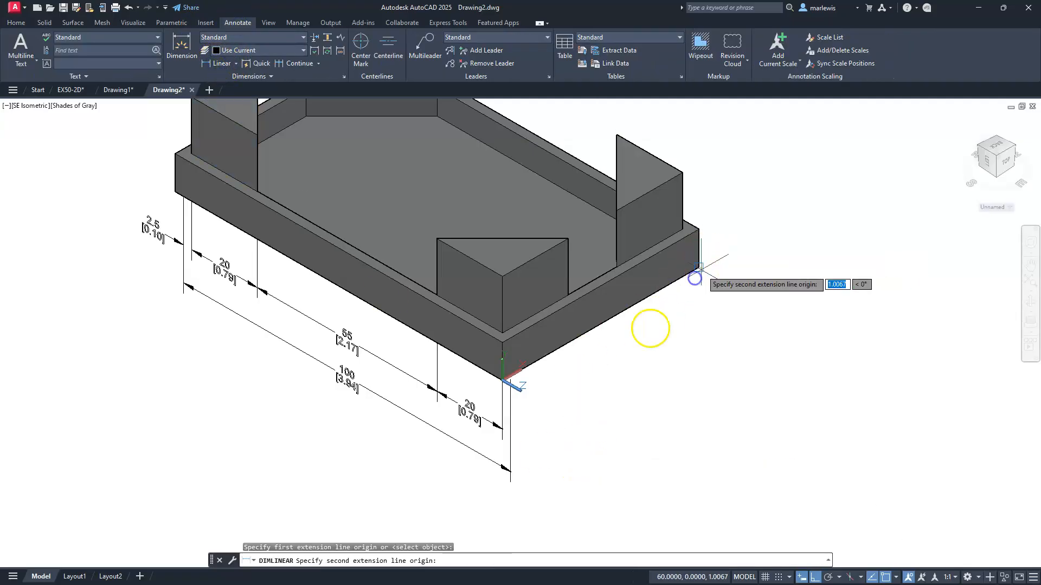
pyautogui.click(535, 362)
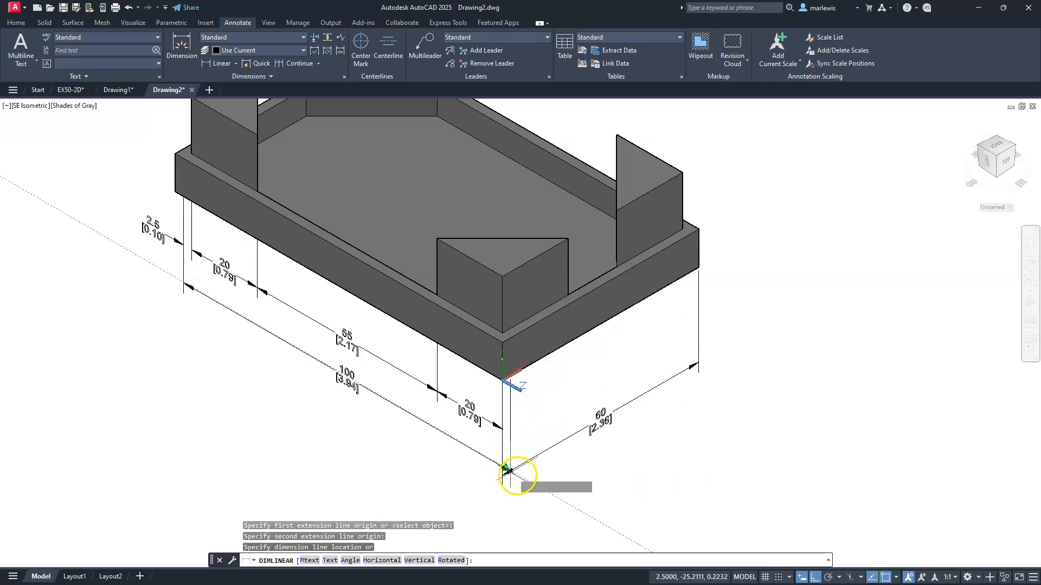
pyautogui.scroll(3, 507, 470)
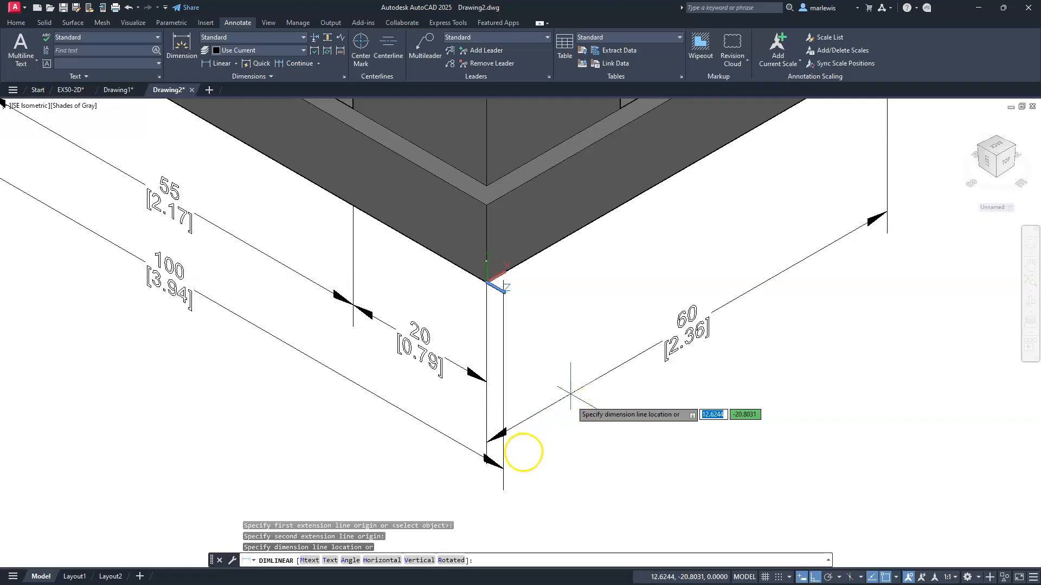
pyautogui.scroll(-2, 570, 391)
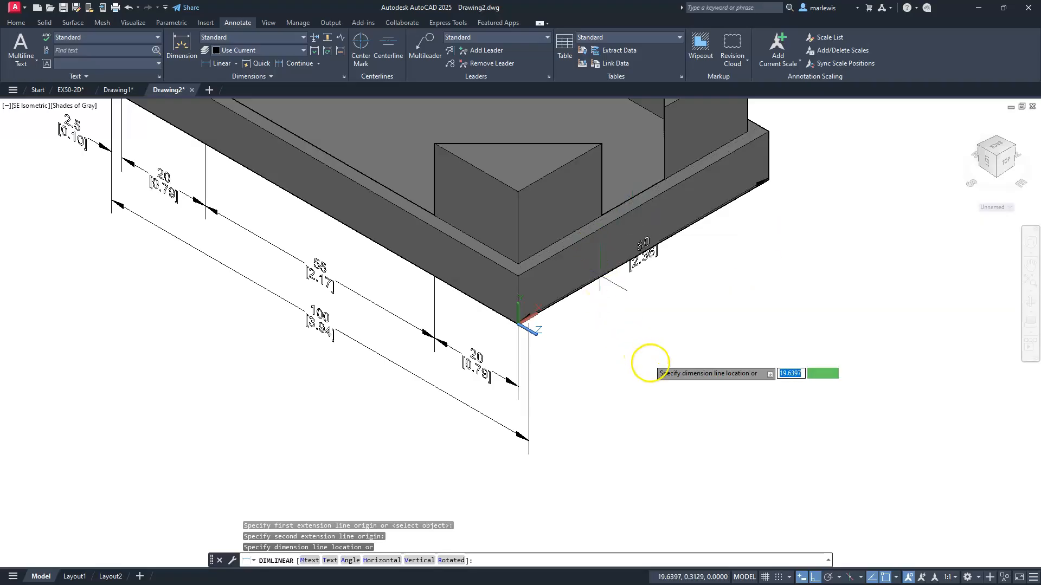
pyautogui.press('Escape')
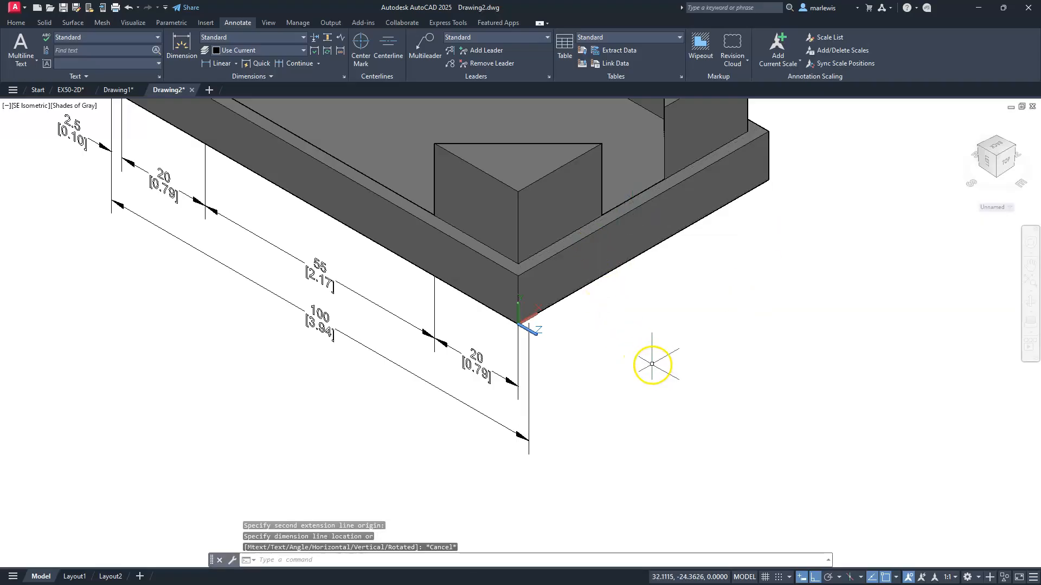
# Step: Delete the overall length dimension below the tray's long front side
pyautogui.click(528, 380)
pyautogui.moveTo(586, 356)
pyautogui.mouseDown(button='middle')
pyautogui.moveTo(671, 374)
pyautogui.moveTo(687, 429)
pyautogui.mouseUp(button='middle')
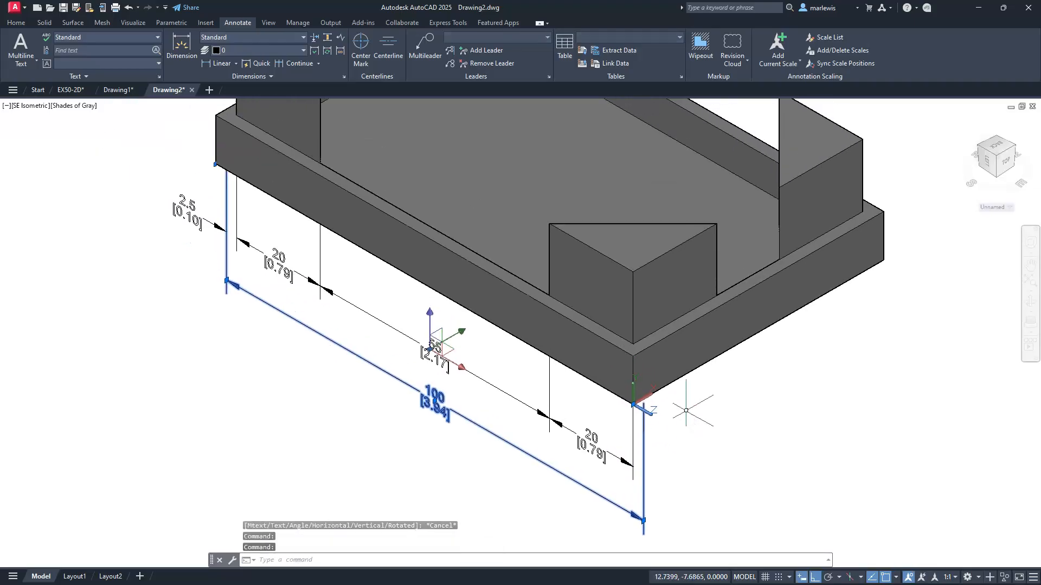
pyautogui.scroll(-2, 685, 411)
pyautogui.press('Escape')
pyautogui.press('Escape')
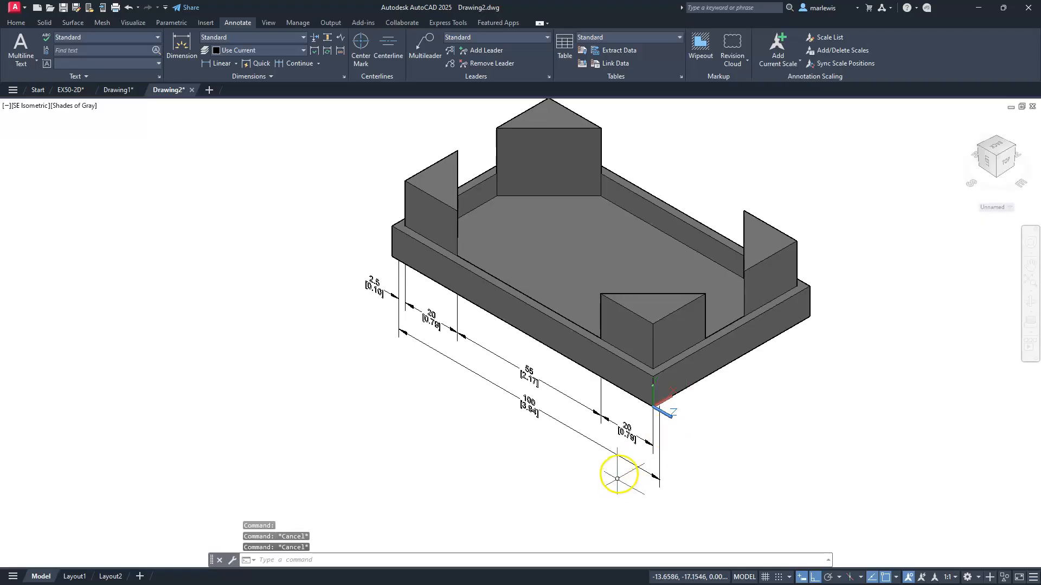
pyautogui.click(624, 462)
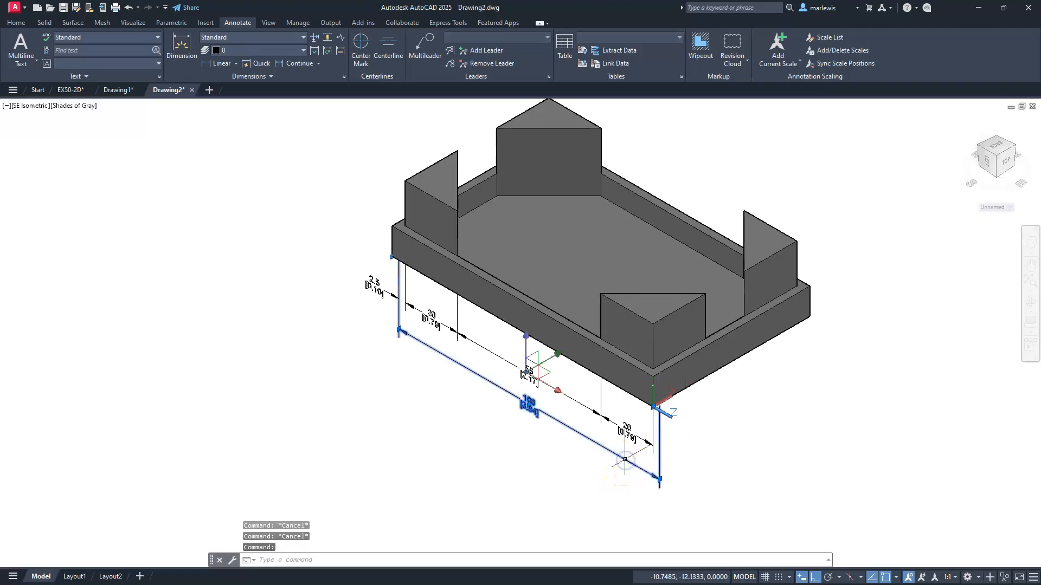
pyautogui.press('Delete')
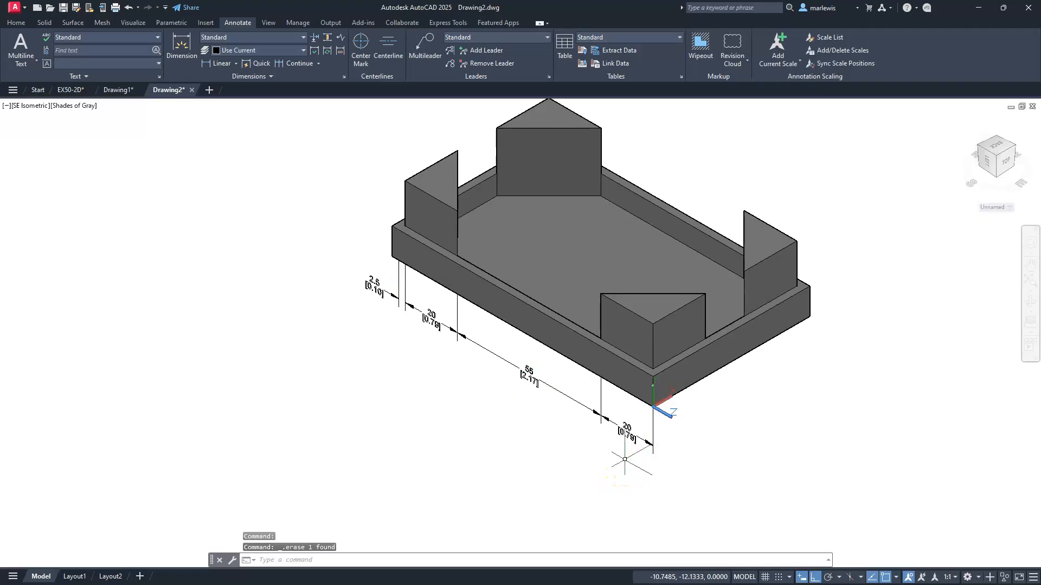
# Step: Add a linear dimension for the tray's overall width, placed well below its short front side
pyautogui.scroll(4, 706, 391)
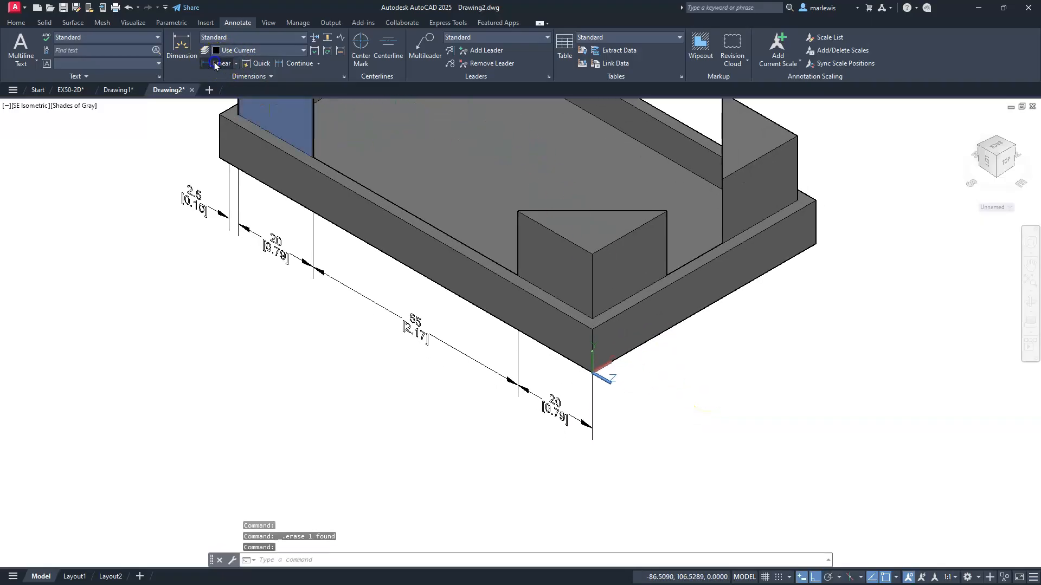
pyautogui.click(215, 63)
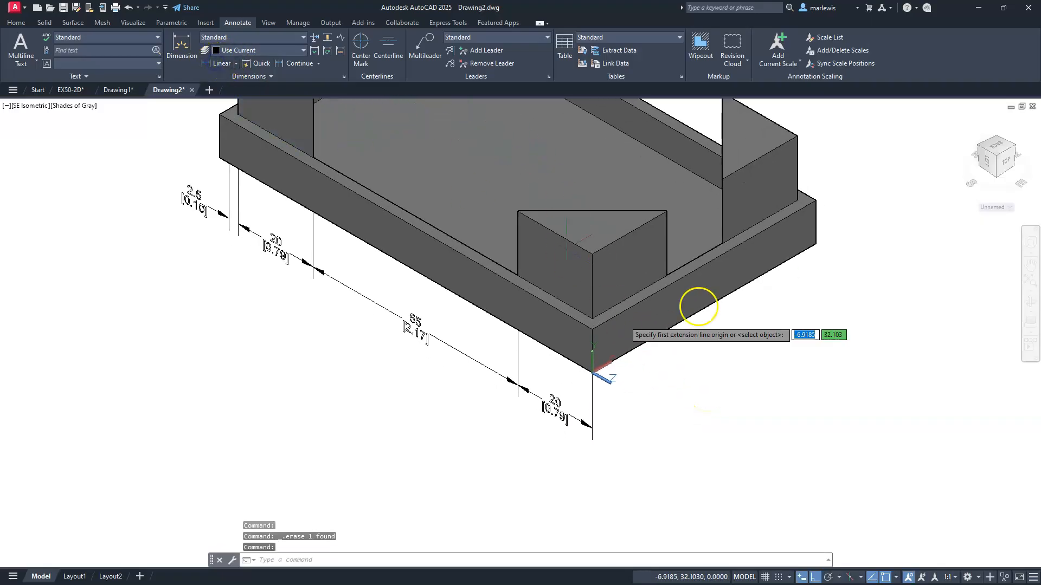
pyautogui.click(814, 244)
pyautogui.click(592, 372)
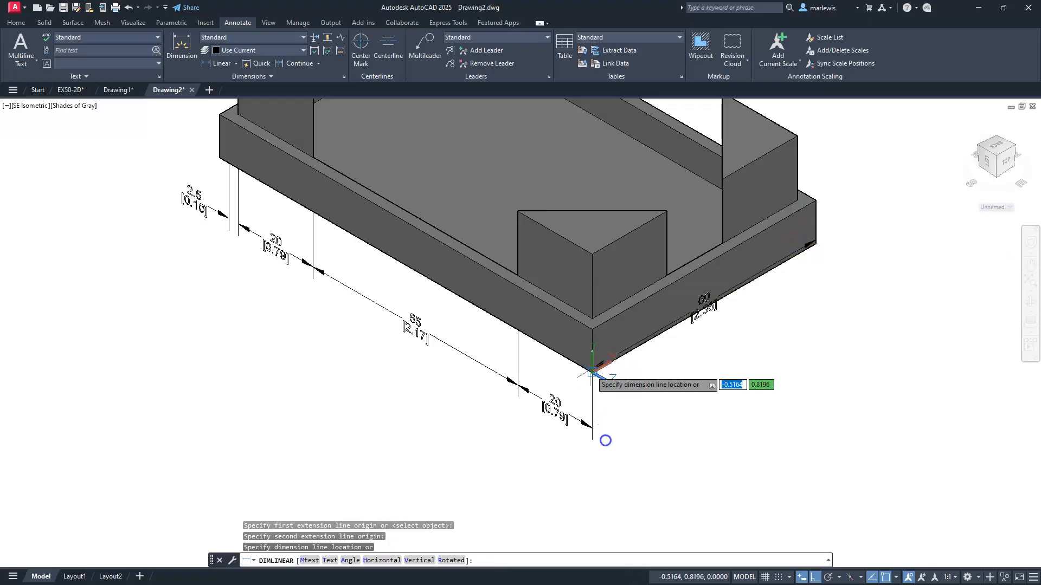
pyautogui.click(607, 485)
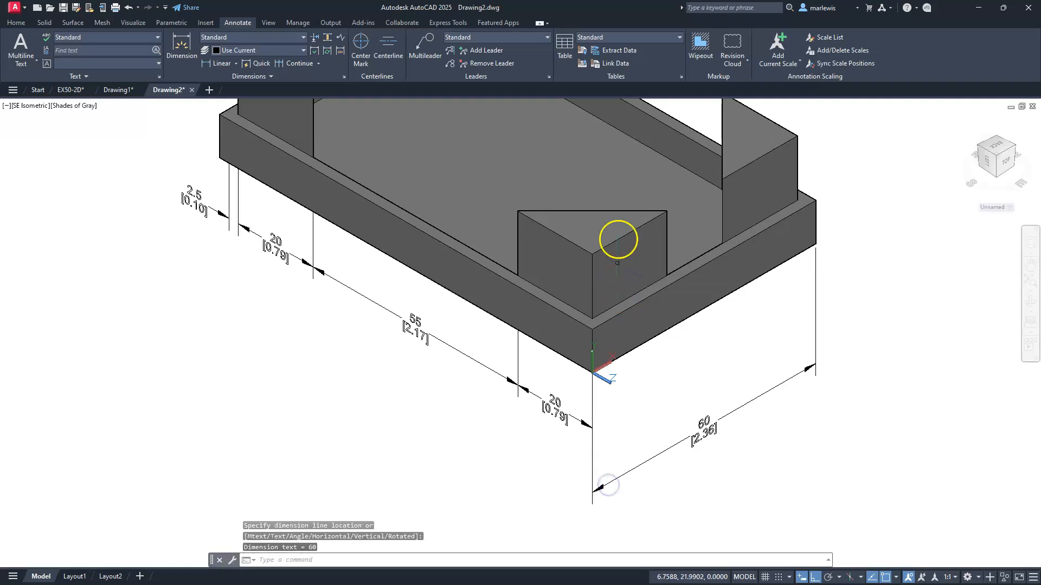
# Step: Add a linear dimension from the tray's near outer corner to the front block's far edge, placed between the short side and the overall width dimension
pyautogui.click(217, 62)
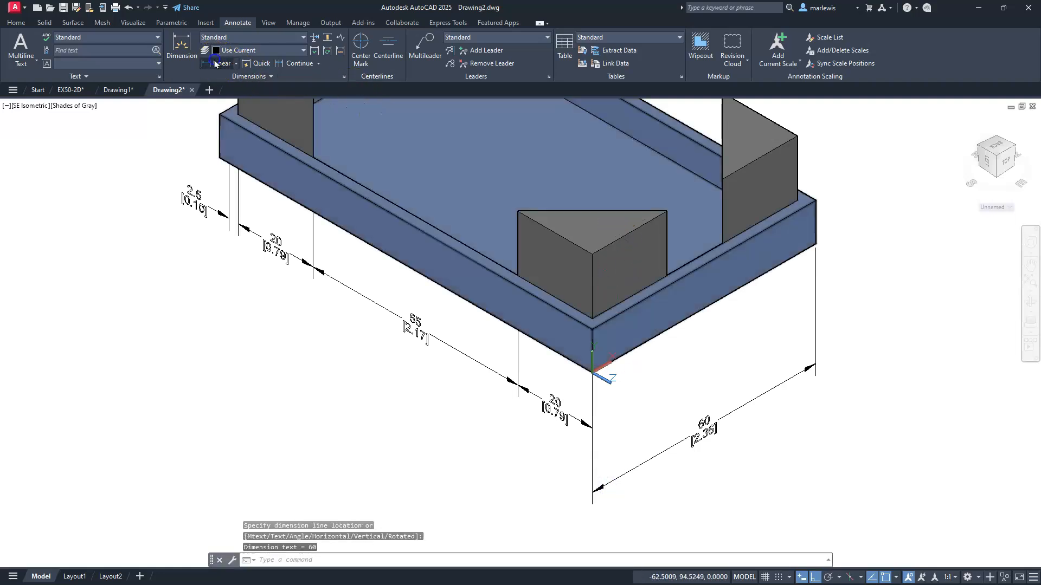
pyautogui.click(595, 331)
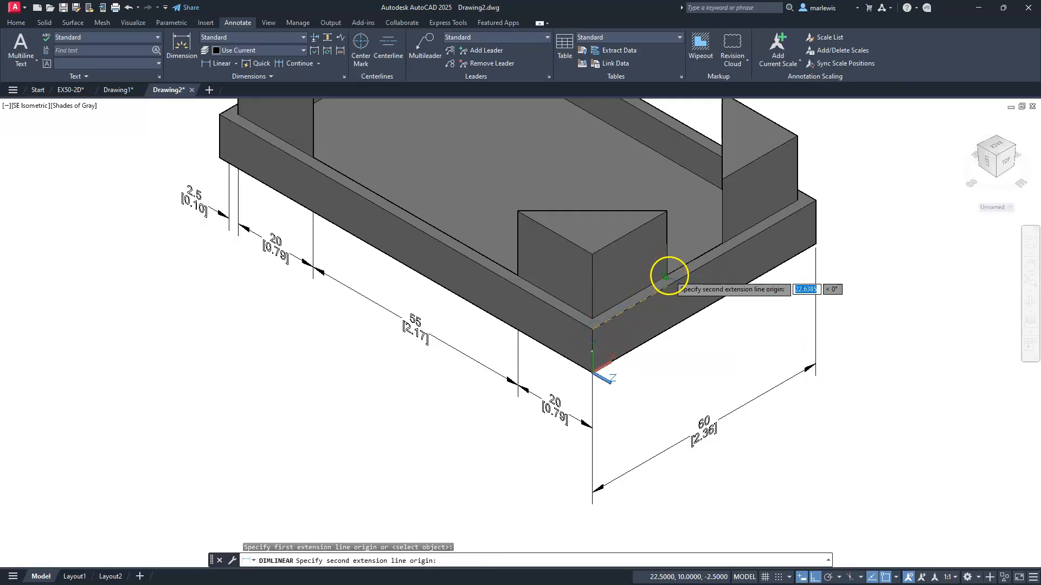
pyautogui.click(667, 277)
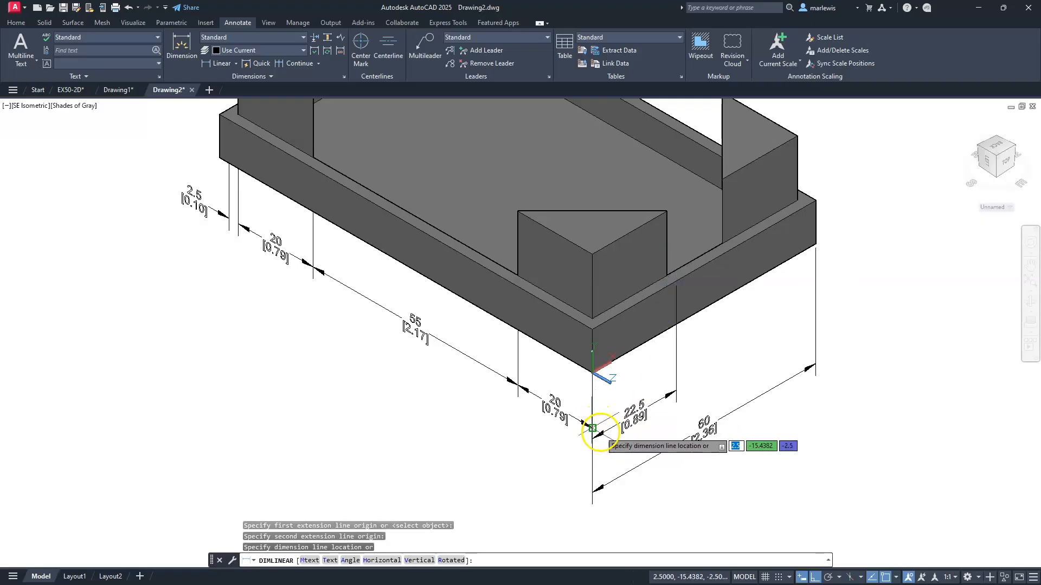
pyautogui.click(593, 428)
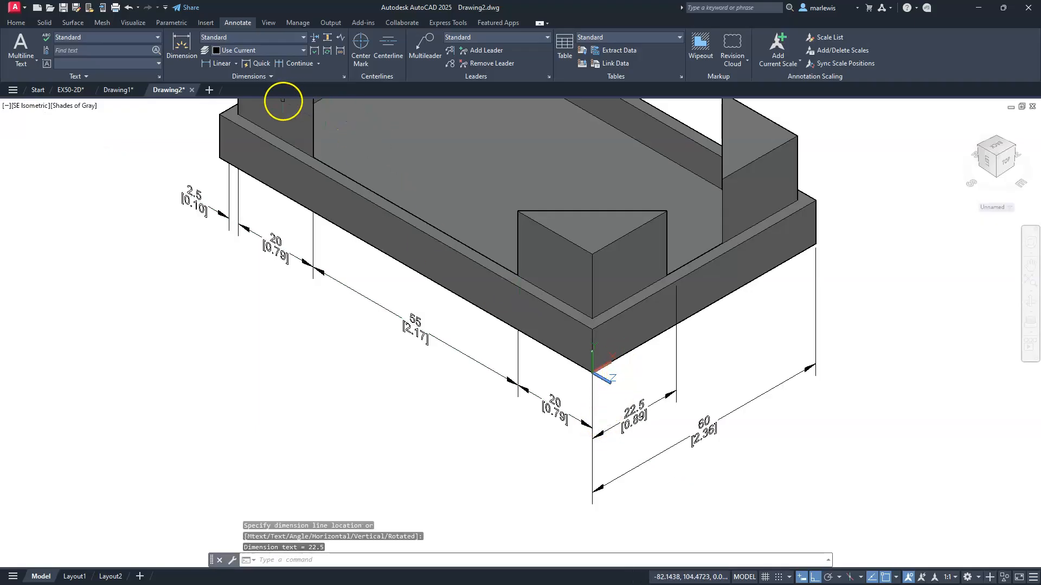
pyautogui.press('Escape')
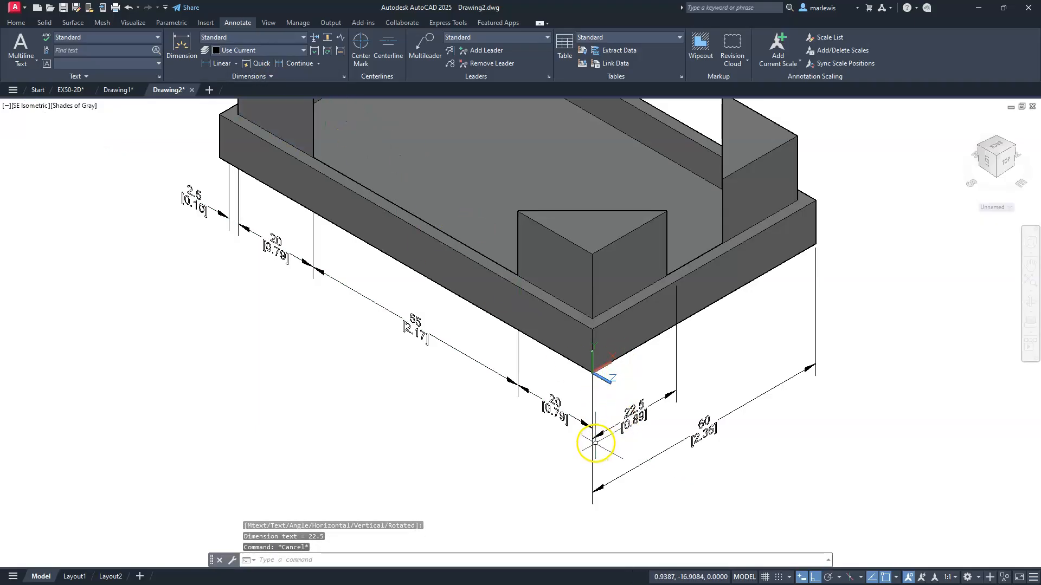
# Step: Try to stretch the front block's short-side dimension line up to the end of the long side's dimension chain
pyautogui.scroll(5, 595, 443)
pyautogui.click(672, 405)
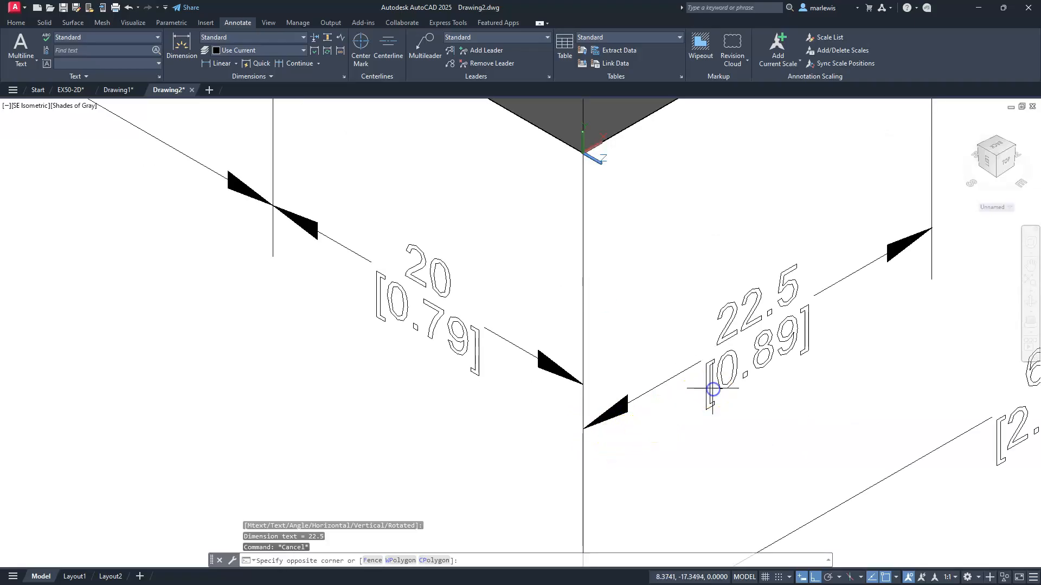
pyautogui.click(683, 408)
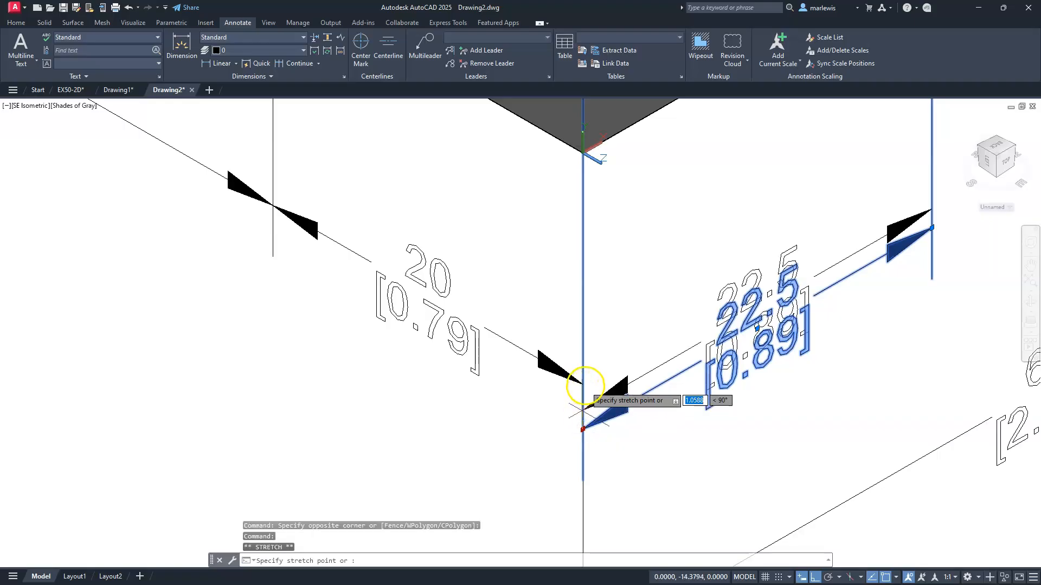
pyautogui.click(585, 383)
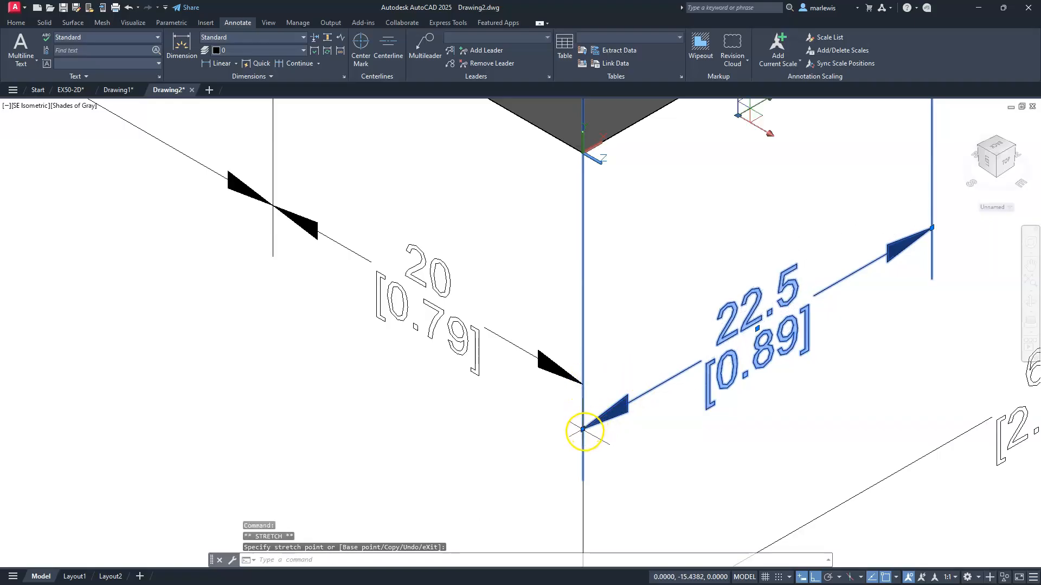
pyautogui.click(583, 429)
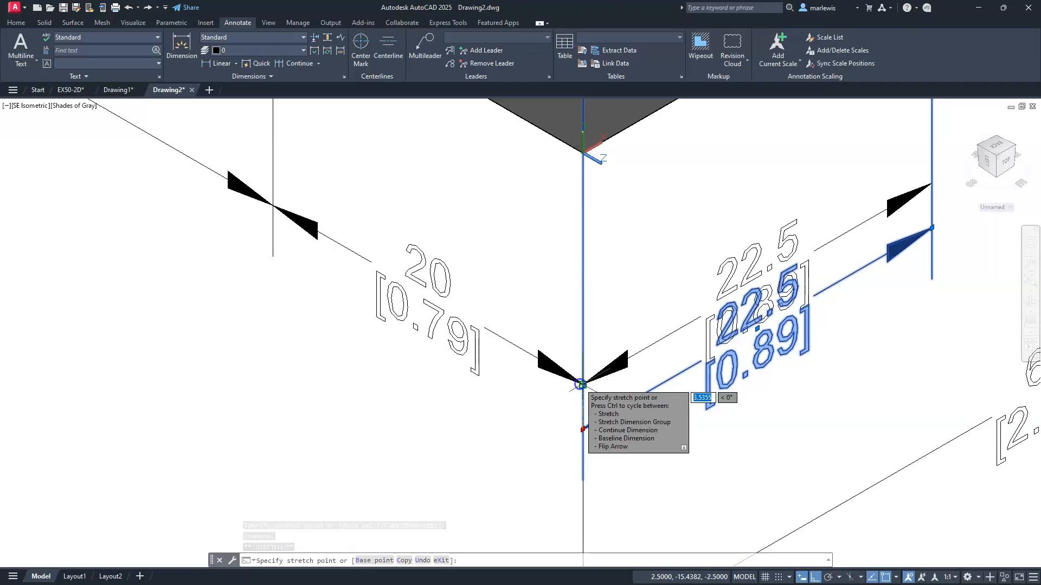
pyautogui.click(583, 385)
pyautogui.scroll(-2, 657, 424)
pyautogui.scroll(-2, 657, 424)
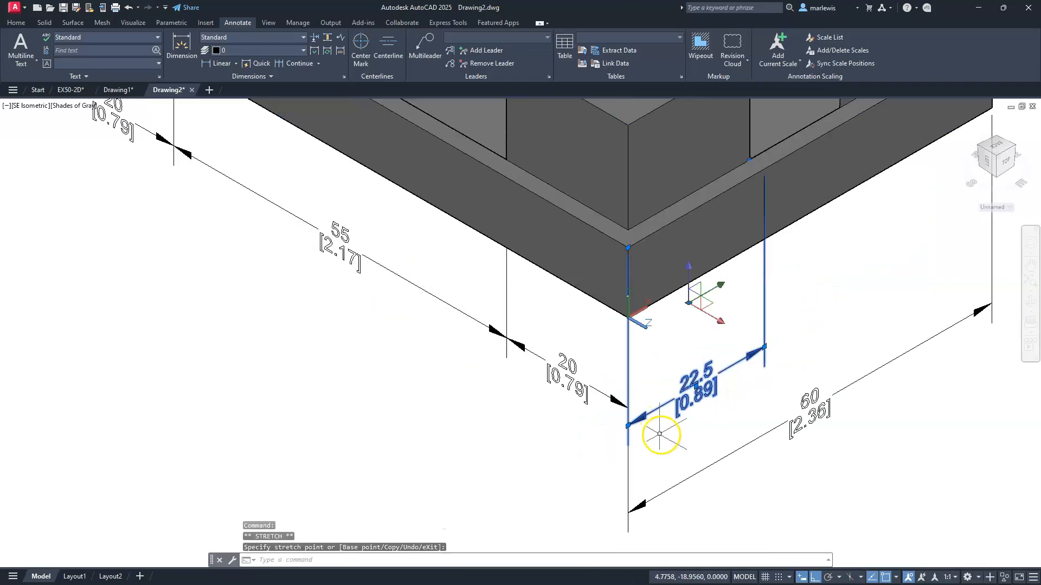
pyautogui.click(764, 347)
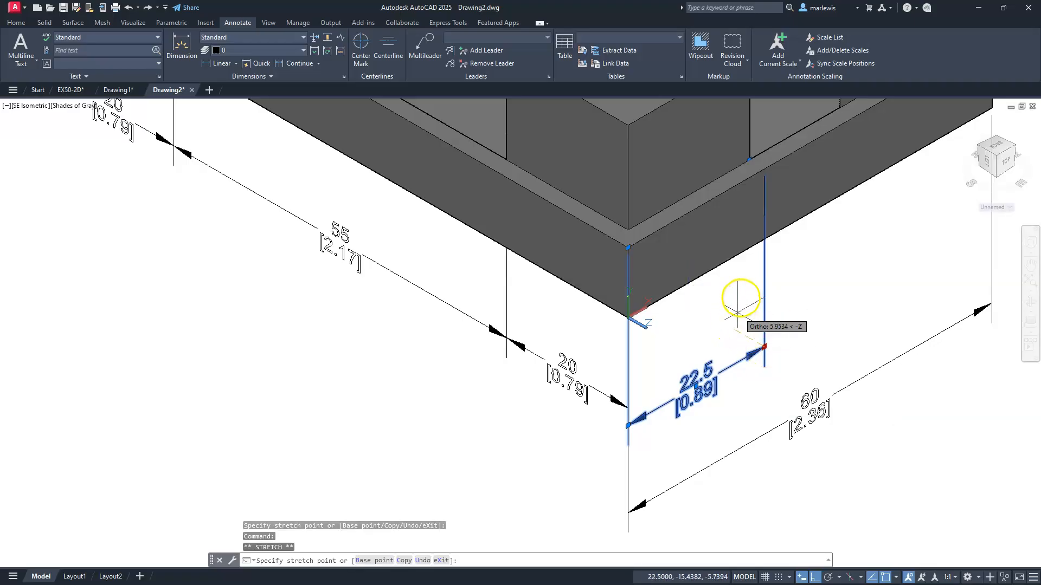
pyautogui.press('Escape')
pyautogui.press('Escape')
pyautogui.press('Escape')
pyautogui.press('Escape')
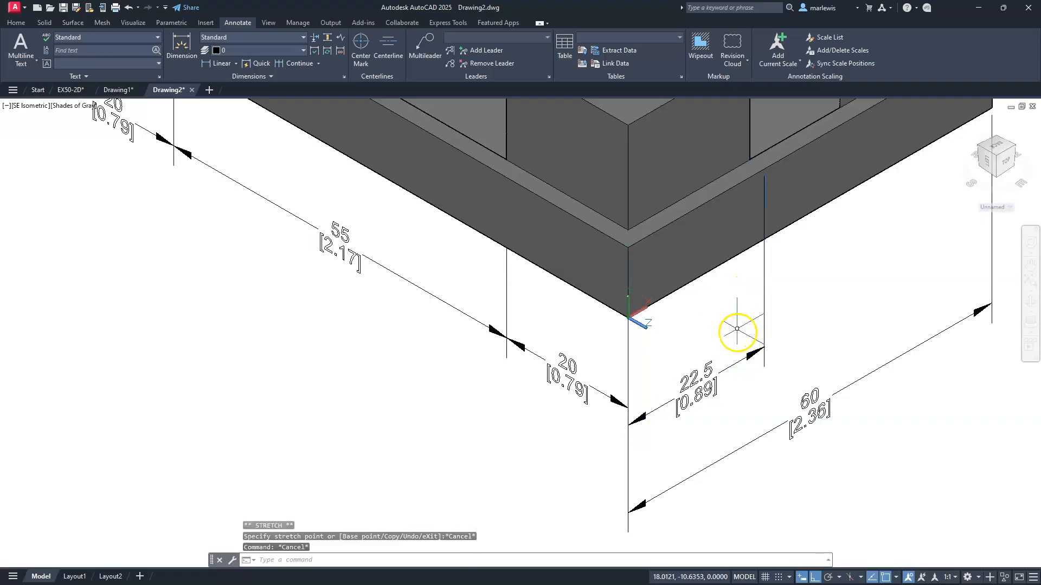
# Step: Stretch the front block's short-side dimension line up to meet the end of the long side's dimension chain
pyautogui.click(658, 405)
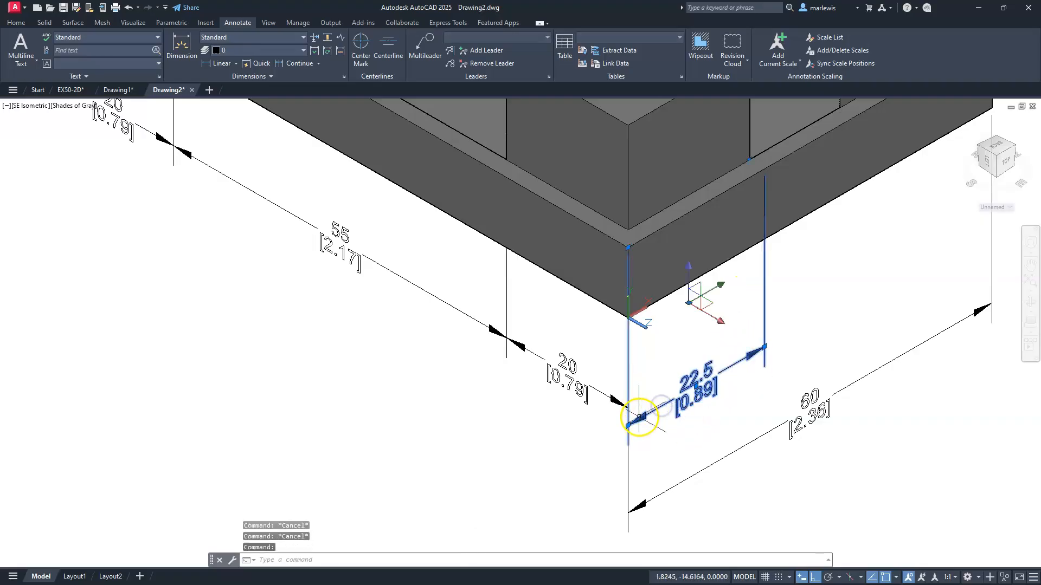
pyautogui.click(628, 426)
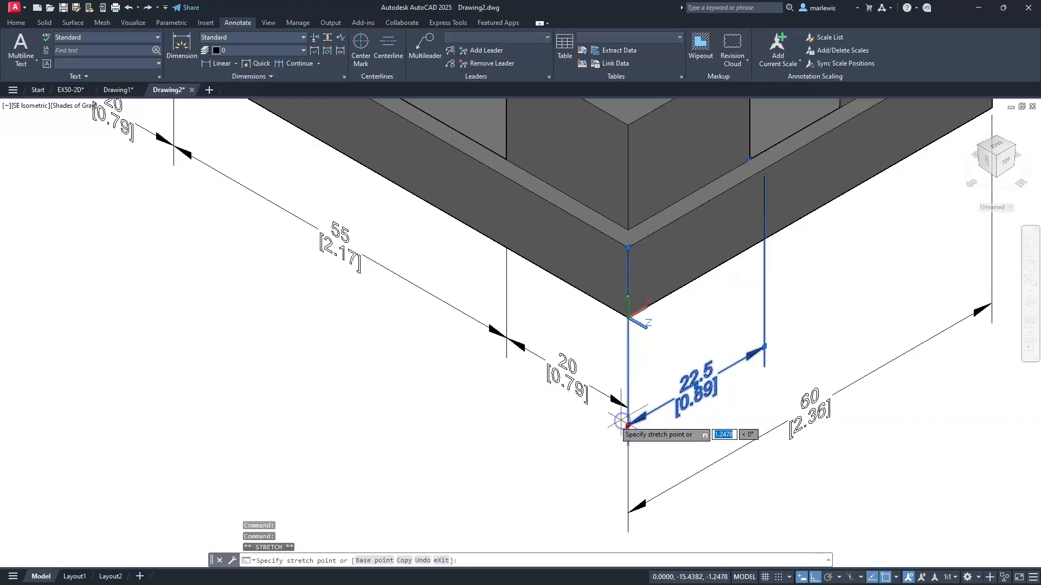
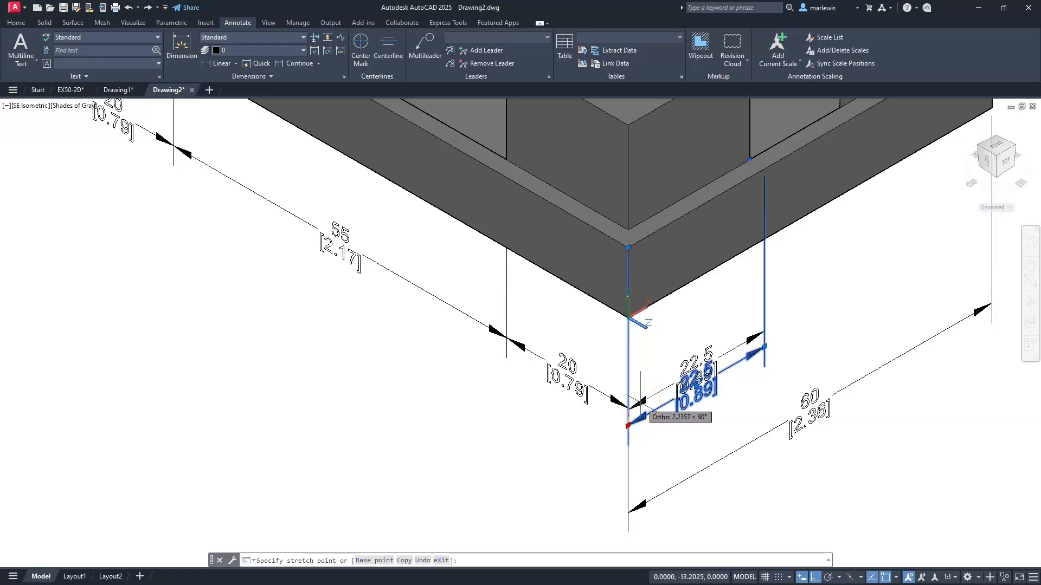
pyautogui.press('Escape')
pyautogui.press('Escape')
pyautogui.scroll(-2, 662, 453)
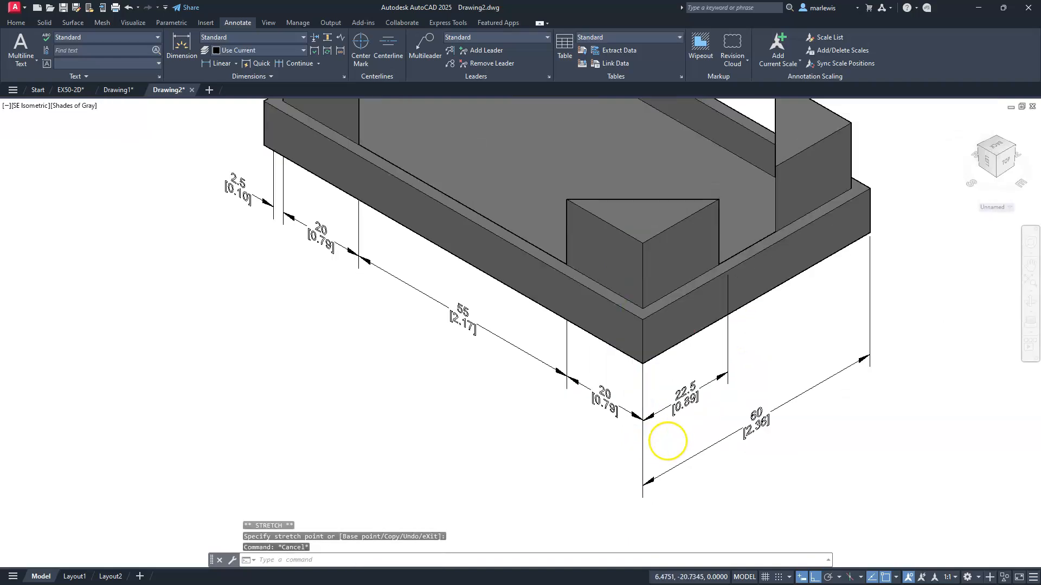
# Step: Continue the short-side dimension chain to the second block's near edge, its far edge and the tray's far outer corner
pyautogui.scroll(-2, 668, 441)
pyautogui.scroll(4, 692, 389)
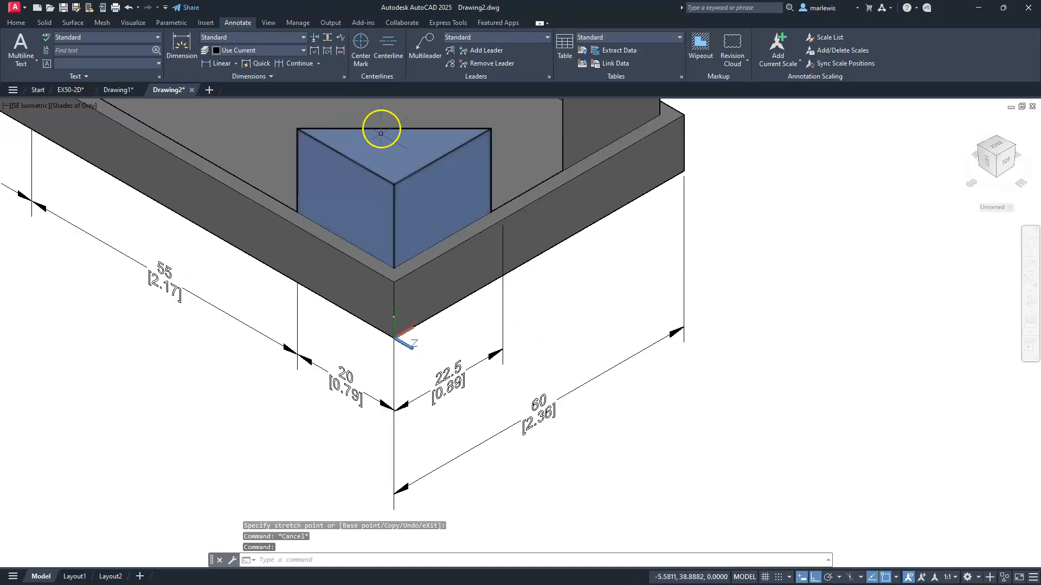
pyautogui.click(379, 115)
pyautogui.click(300, 64)
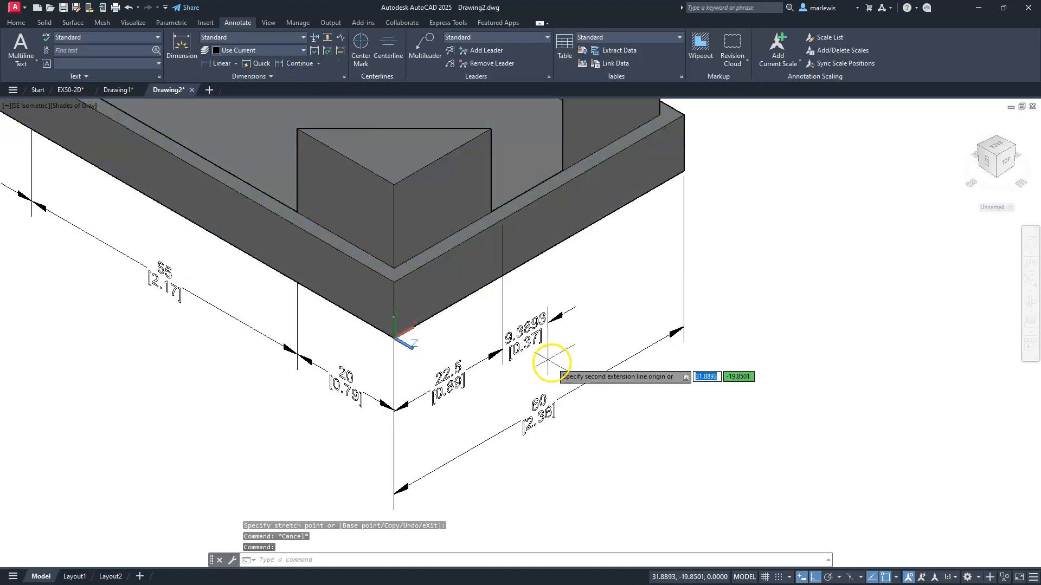
pyautogui.moveTo(579, 359); pyautogui.dragTo(577, 415, button='middle')
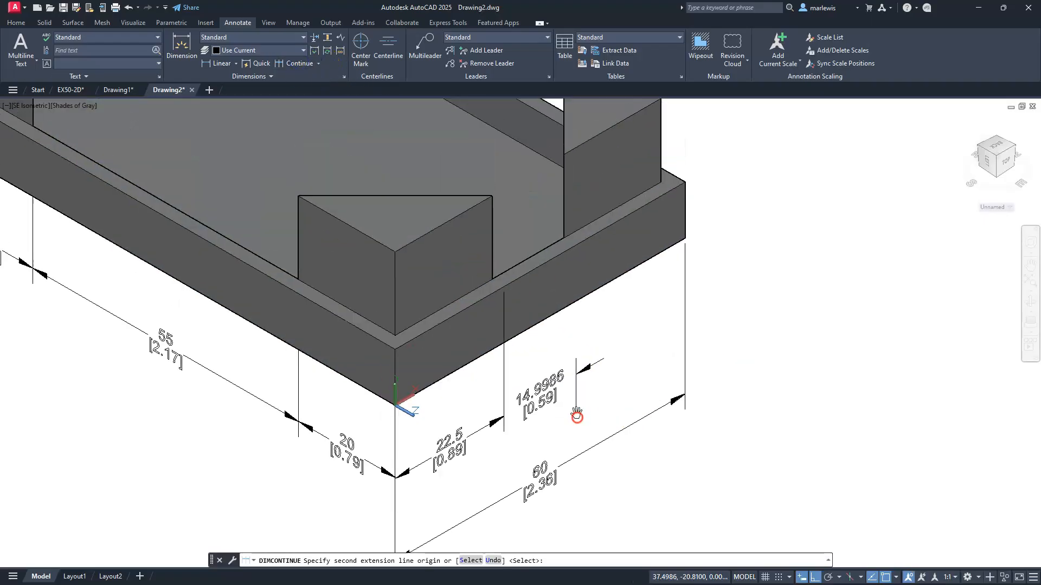
pyautogui.click(563, 234)
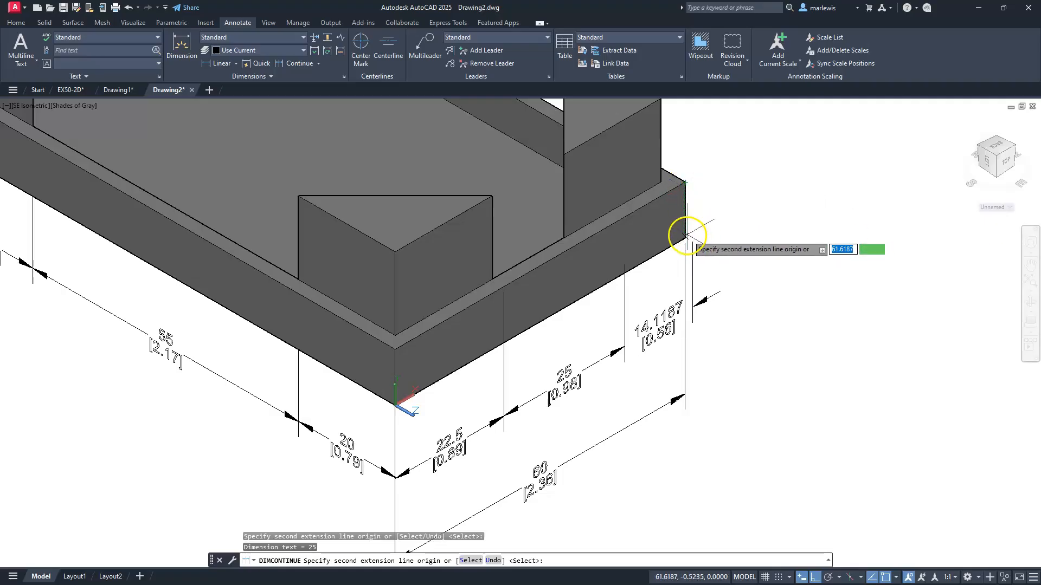
pyautogui.click(660, 184)
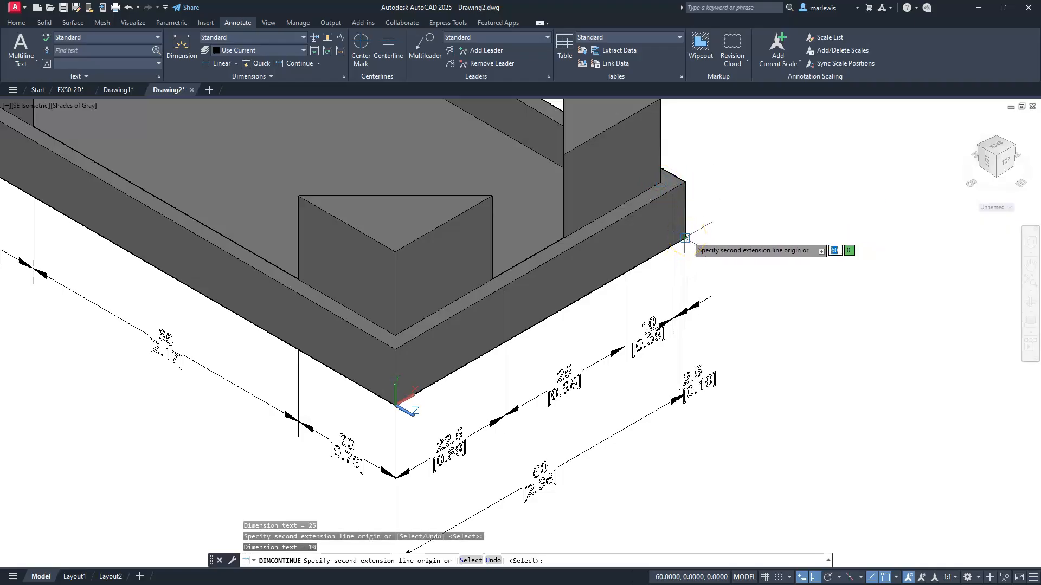
pyautogui.click(684, 237)
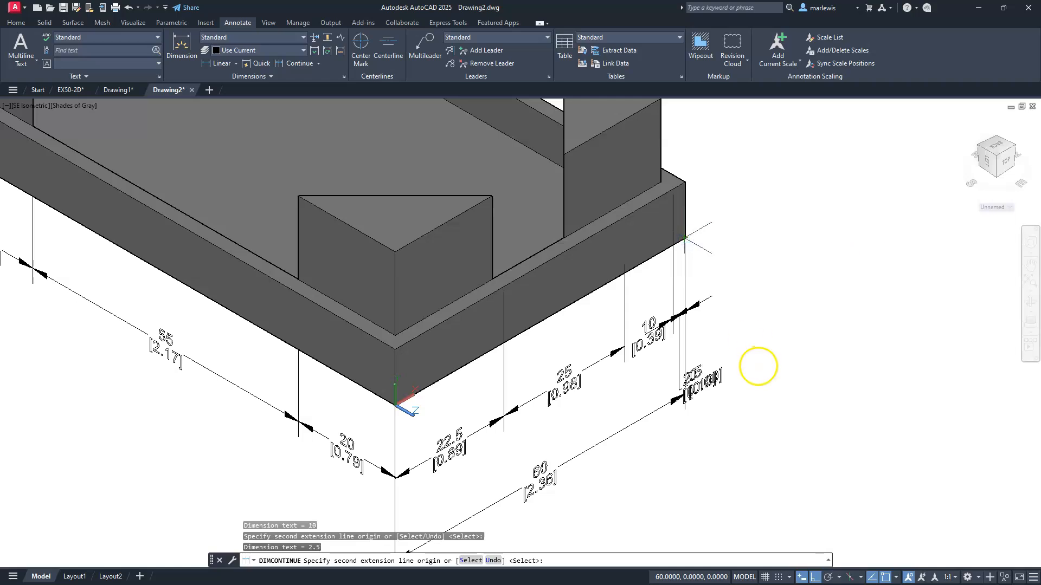
pyautogui.press('Escape')
pyautogui.press('Escape')
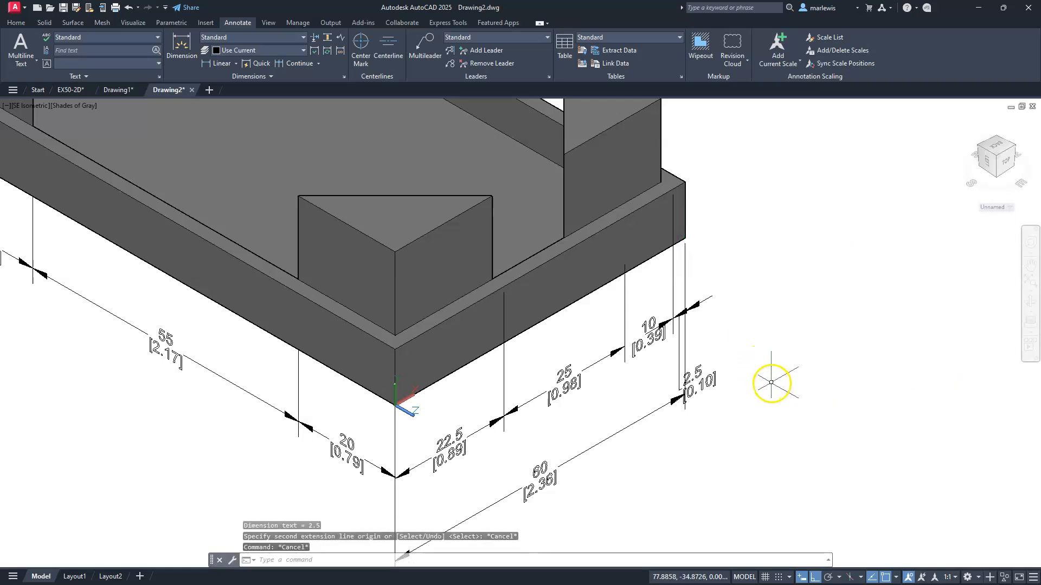
pyautogui.press('Escape')
# Step: Replace the 22.5 dimension with a linear dimension across the front block's short-side length only, aligned with the short-side chain
pyautogui.click(466, 447)
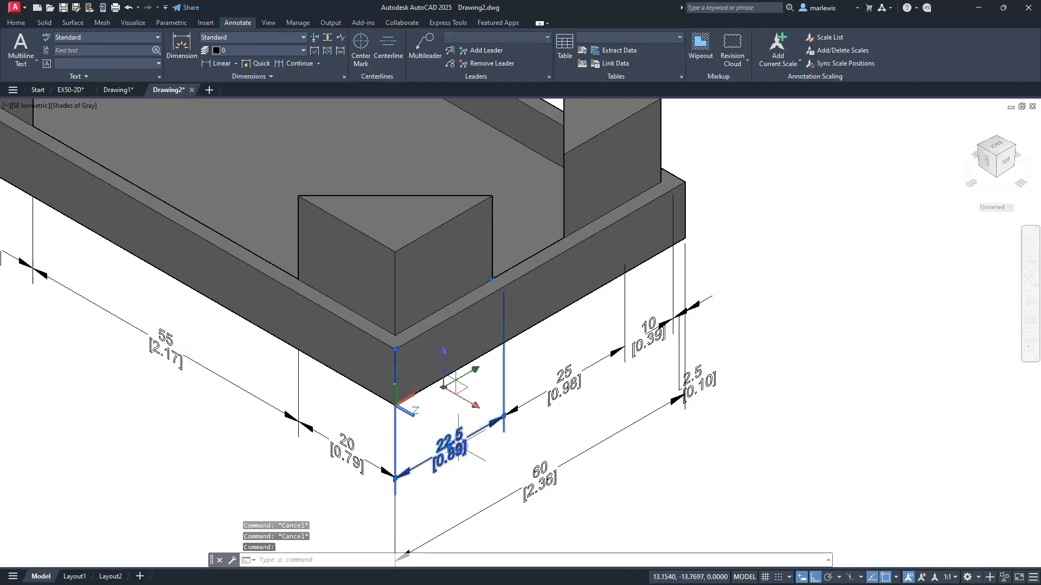
pyautogui.press('Delete')
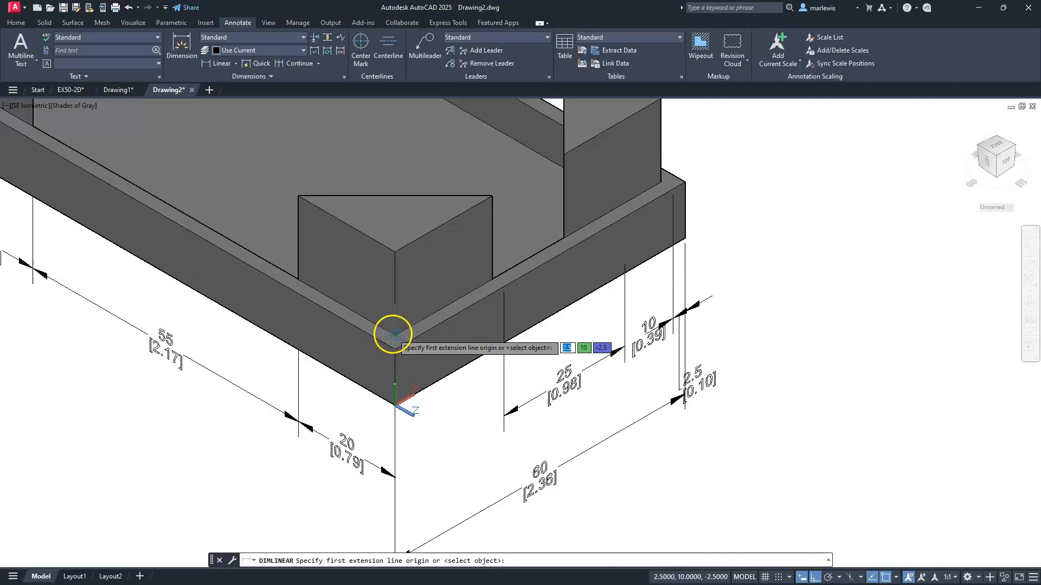
pyautogui.click(394, 335)
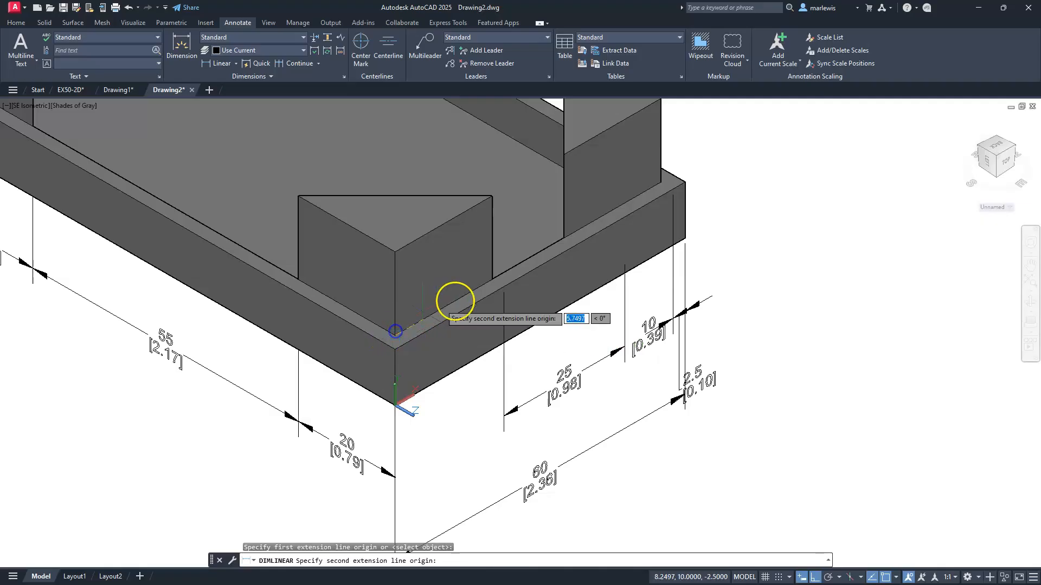
pyautogui.click(494, 280)
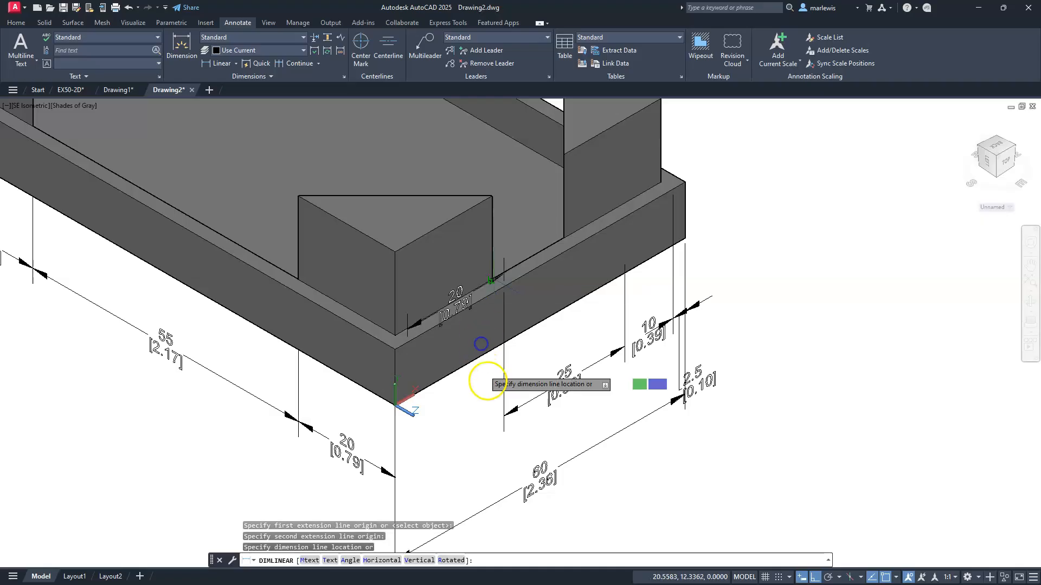
pyautogui.click(507, 416)
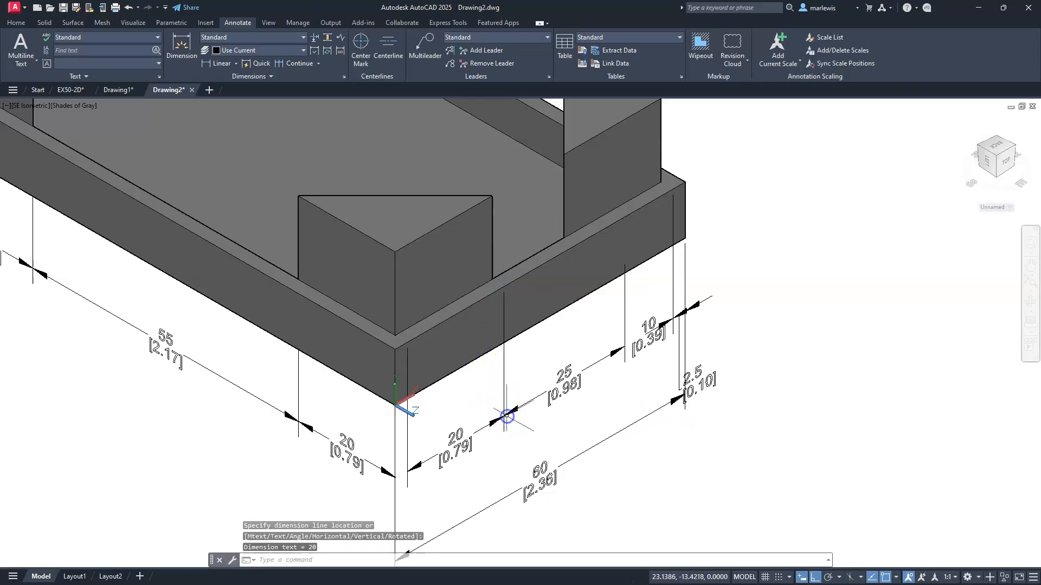
pyautogui.press('Escape')
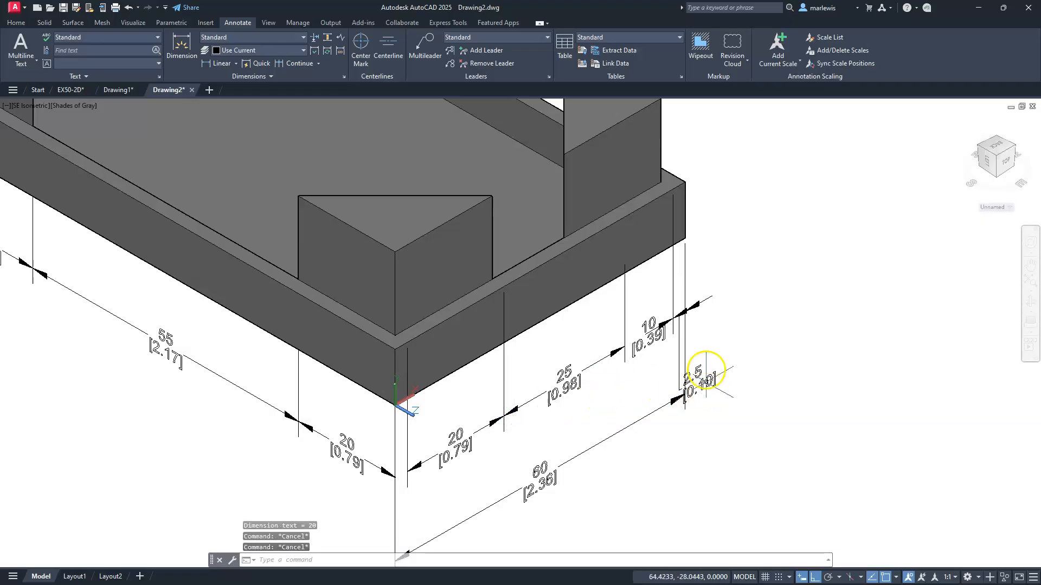
# Step: Move the short side's 2.5 wall-thickness text beyond the chain's outer end, using Move with Leader with Ortho off
pyautogui.scroll(3, 706, 373)
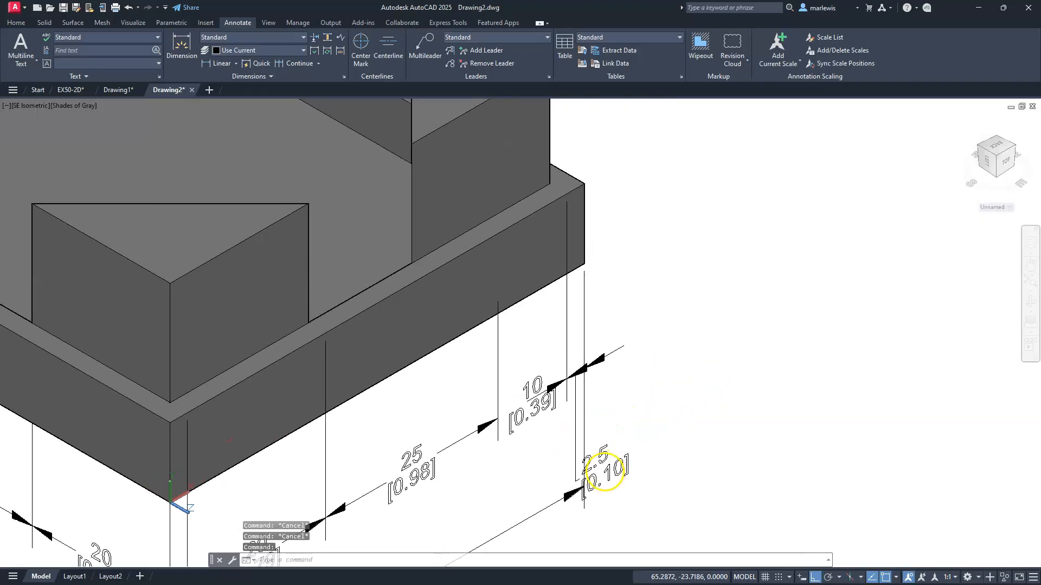
pyautogui.click(601, 465)
pyautogui.moveTo(588, 474)
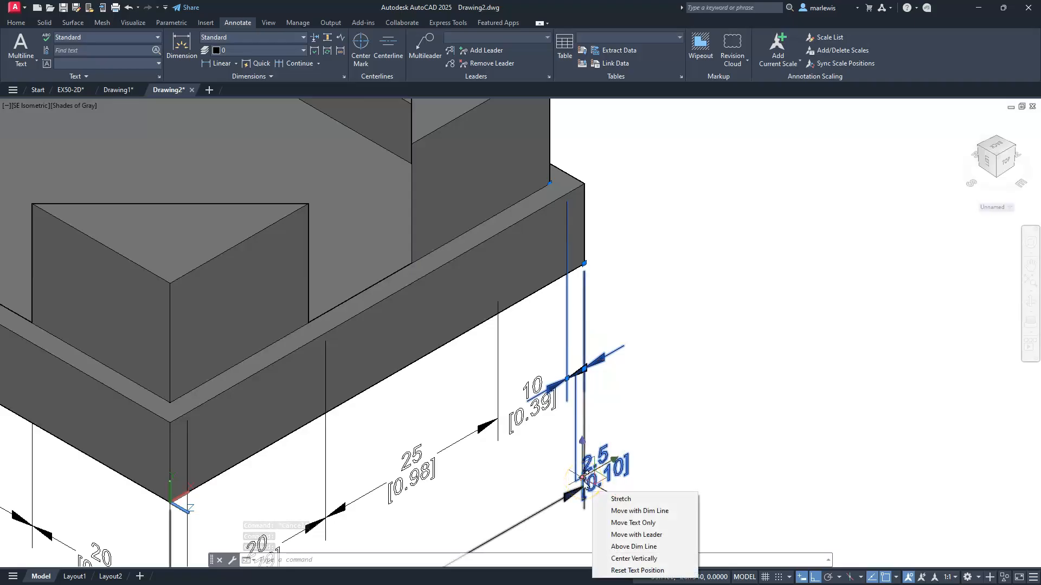
pyautogui.click(636, 534)
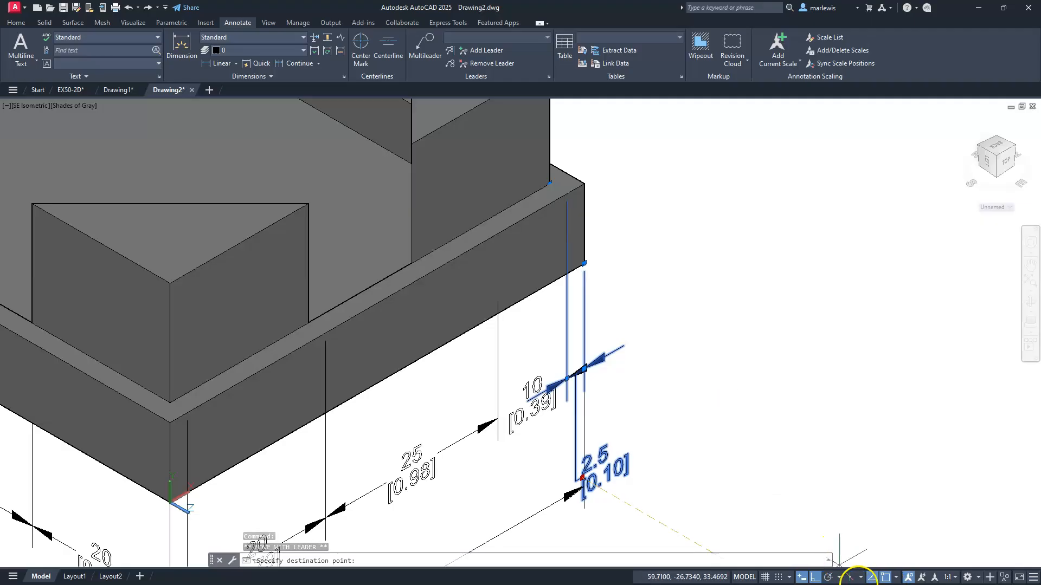
pyautogui.click(816, 578)
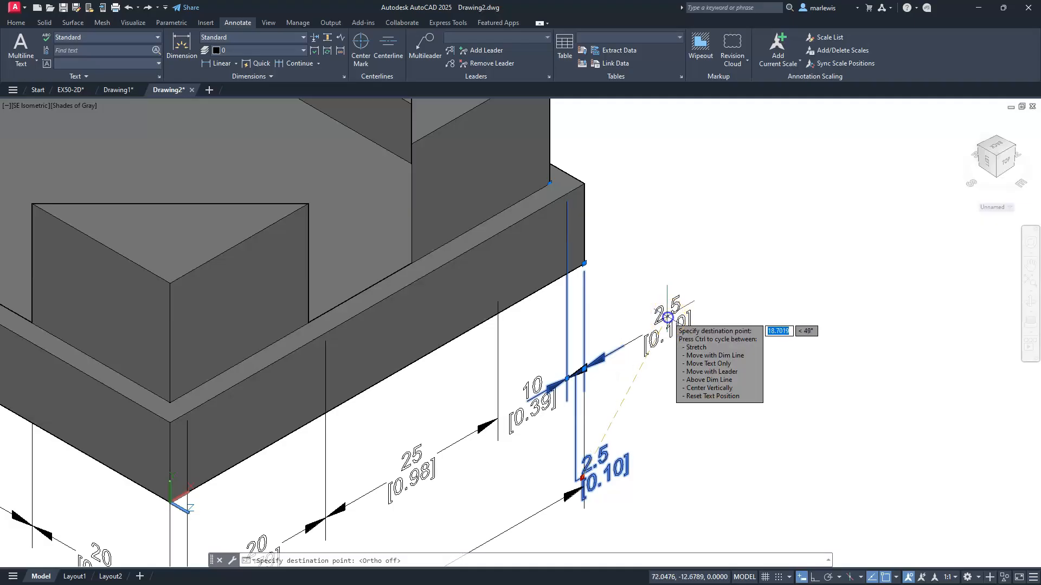
pyautogui.click(667, 317)
pyautogui.scroll(-5, 671, 328)
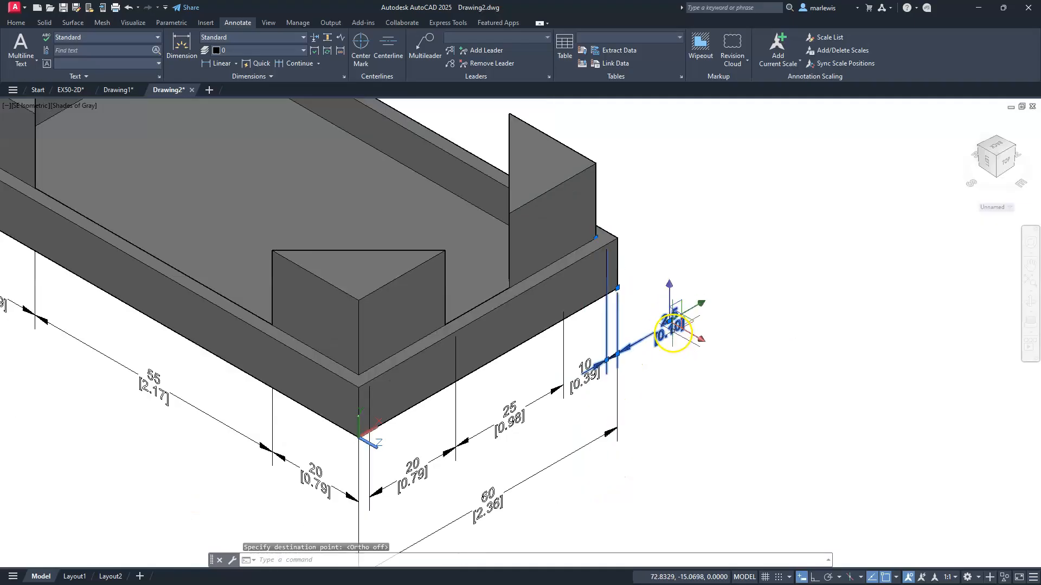
pyautogui.press('Escape')
pyautogui.press('Escape')
pyautogui.press('Escape')
pyautogui.moveTo(442, 418); pyautogui.dragTo(523, 471, button='middle')
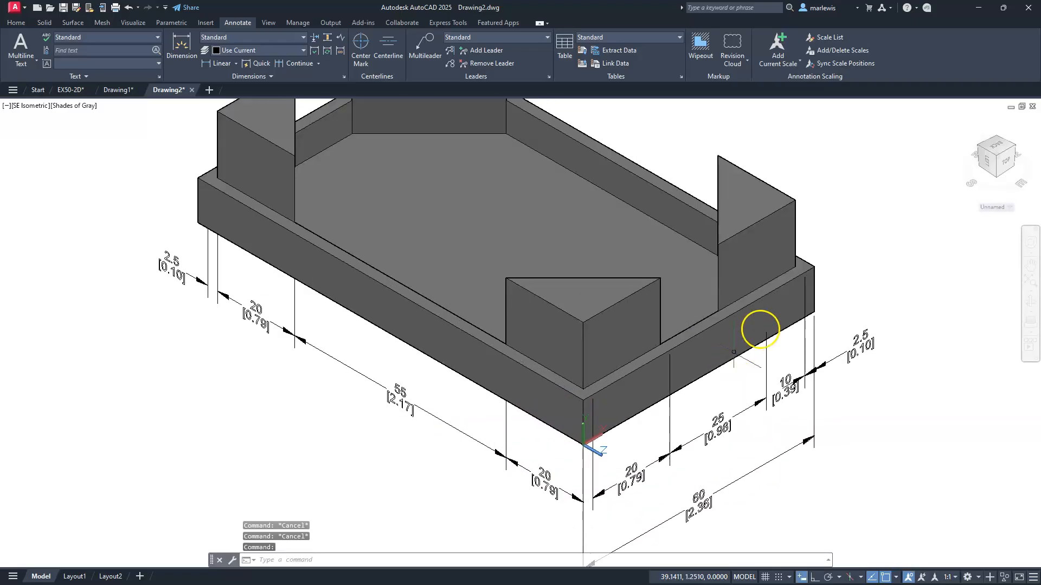
pyautogui.scroll(4, 705, 382)
pyautogui.moveTo(616, 368); pyautogui.dragTo(518, 410, button='middle')
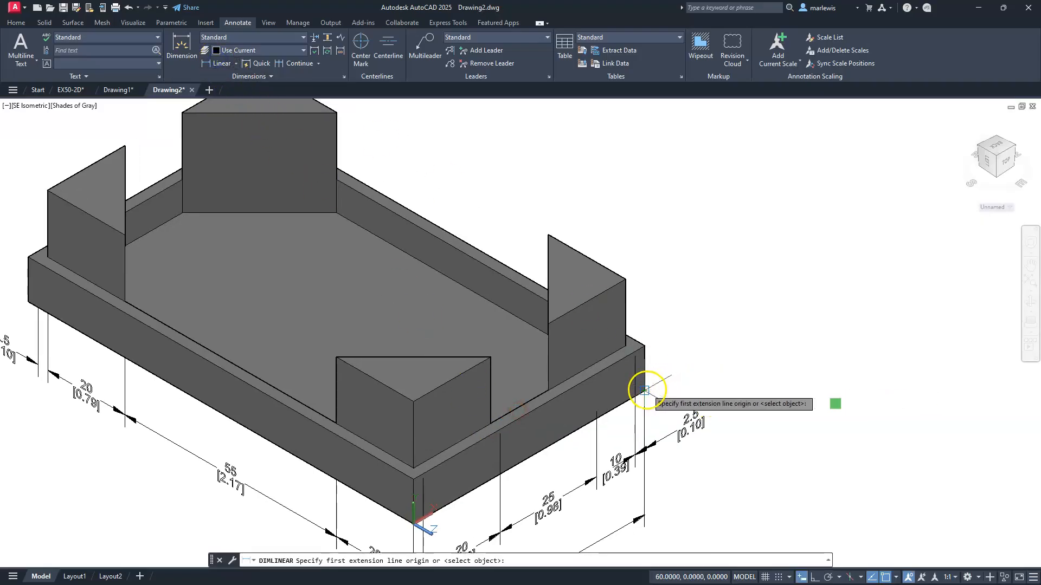
pyautogui.click(646, 389)
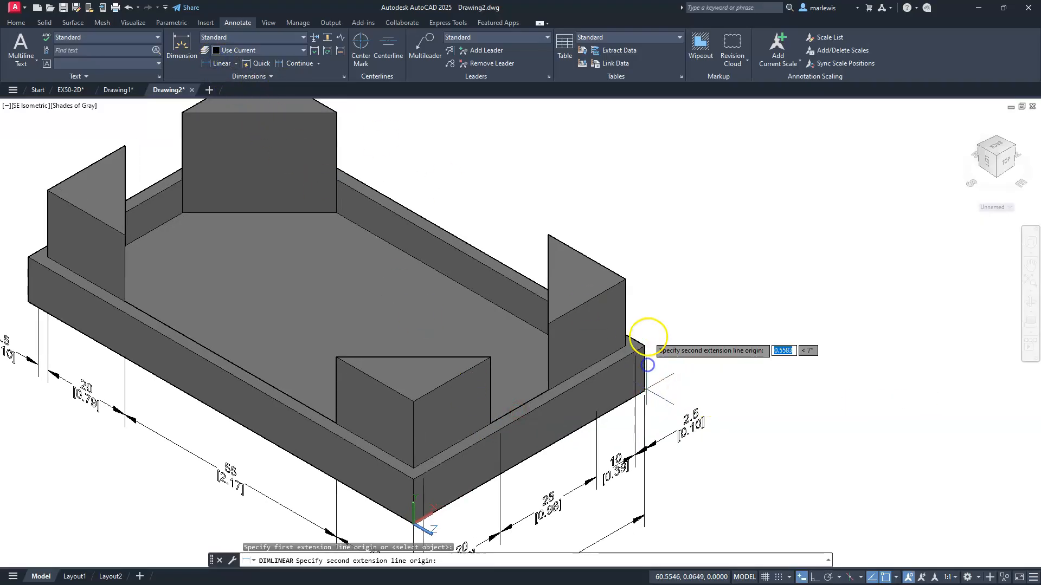
pyautogui.click(648, 348)
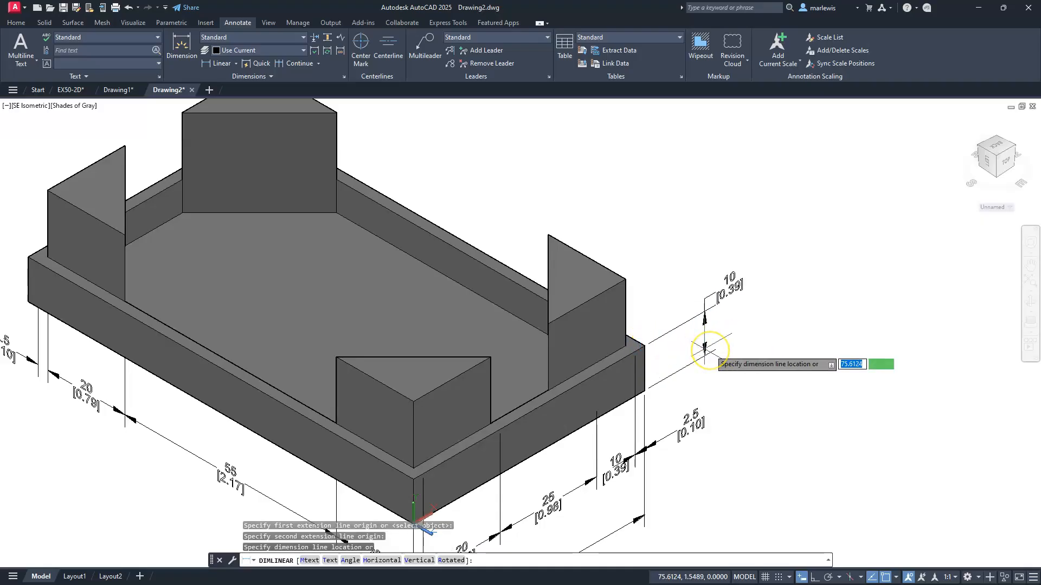
pyautogui.click(711, 314)
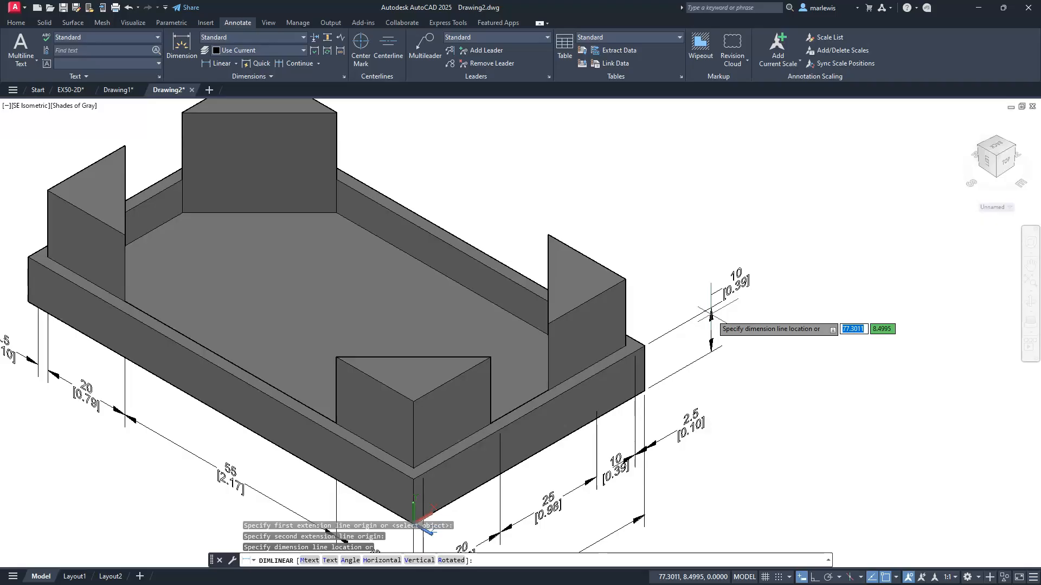
pyautogui.press('Escape')
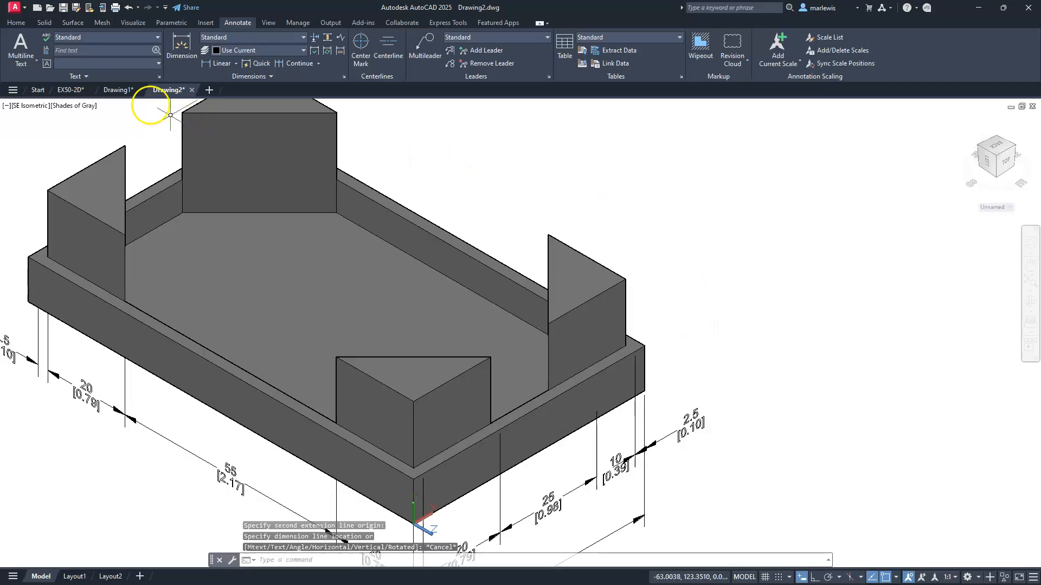
# Step: Add a linear dimension for the tray wall's height at the short side's far outer corner, picking the top corner first, and place it outside the tray
pyautogui.click(220, 64)
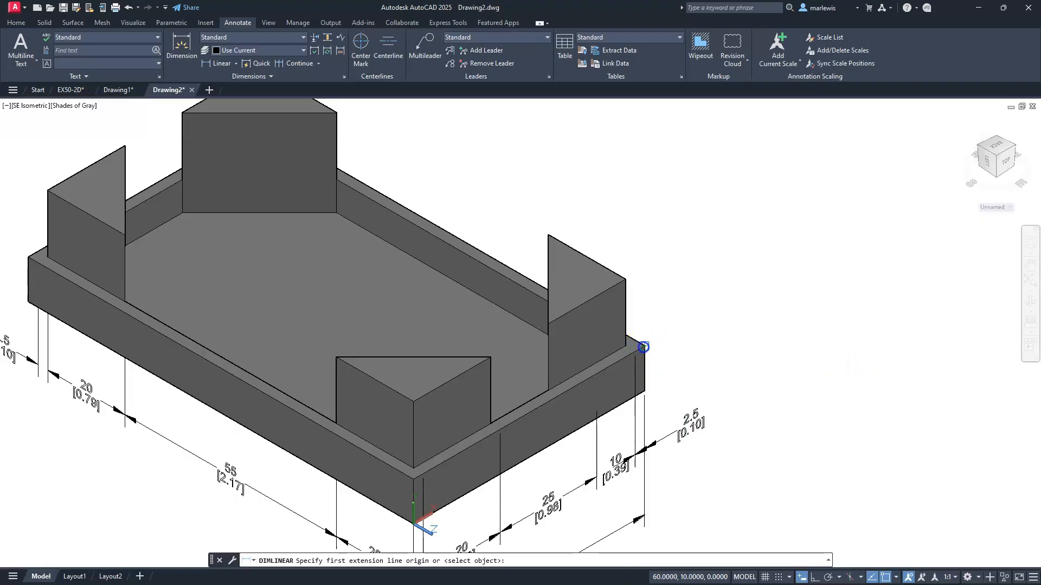
pyautogui.click(643, 348)
pyautogui.click(643, 391)
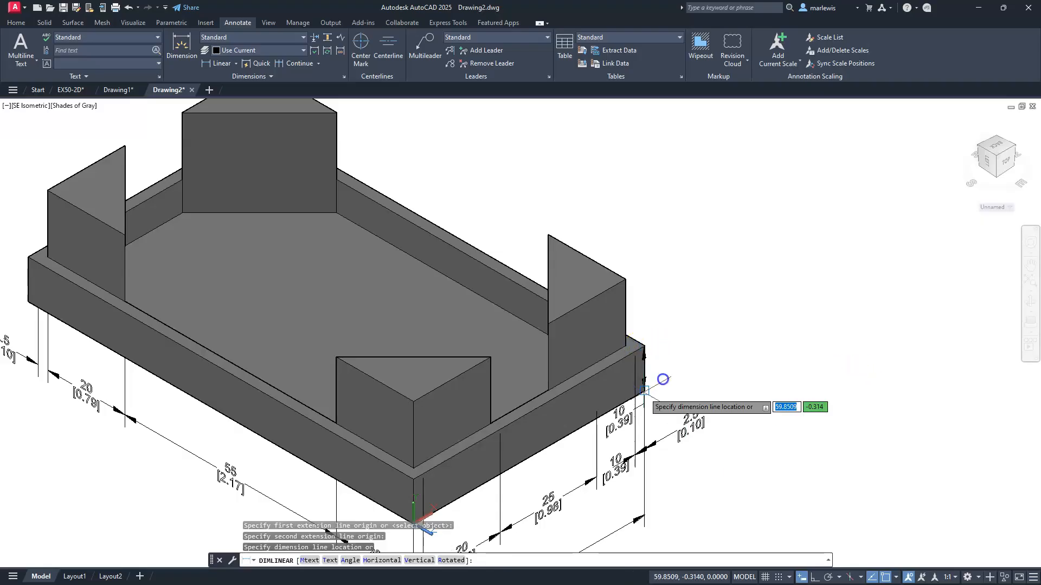
pyautogui.click(698, 364)
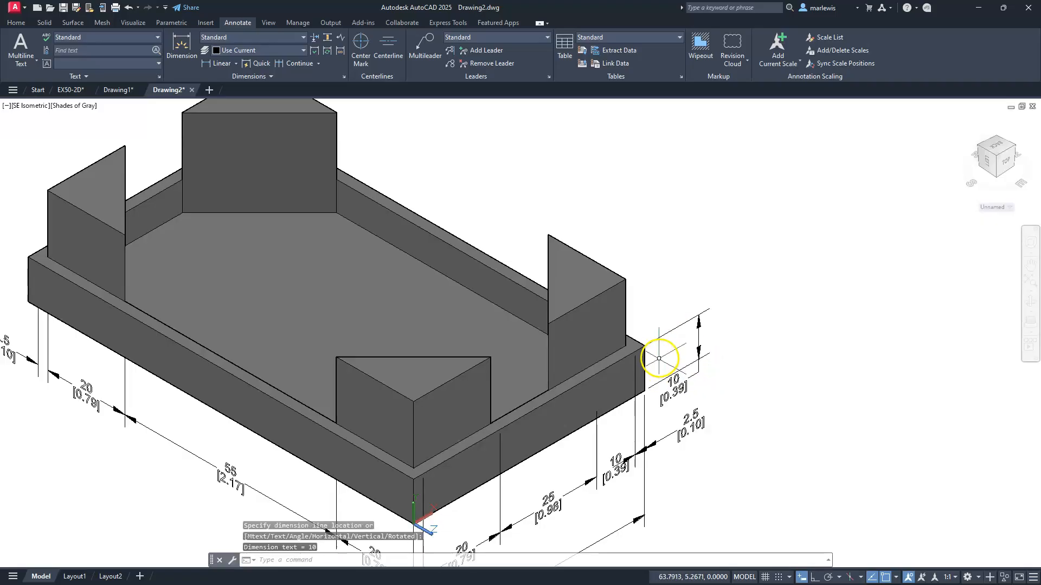
# Step: Add a linear dimension from the tray wall's top far corner to the adjacent block's top corner, in line with the wall-height dimension
pyautogui.click(217, 65)
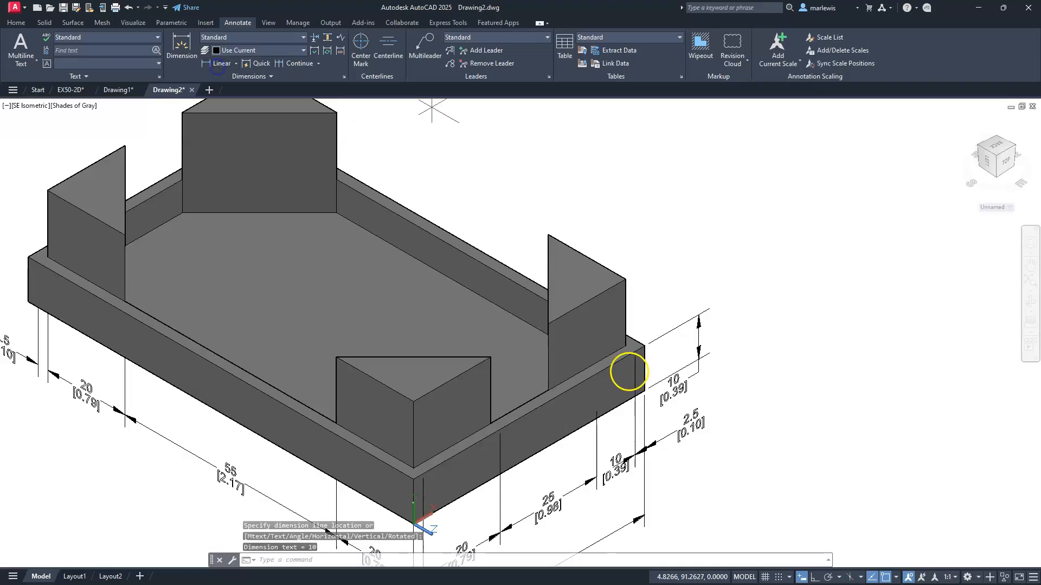
pyautogui.click(644, 346)
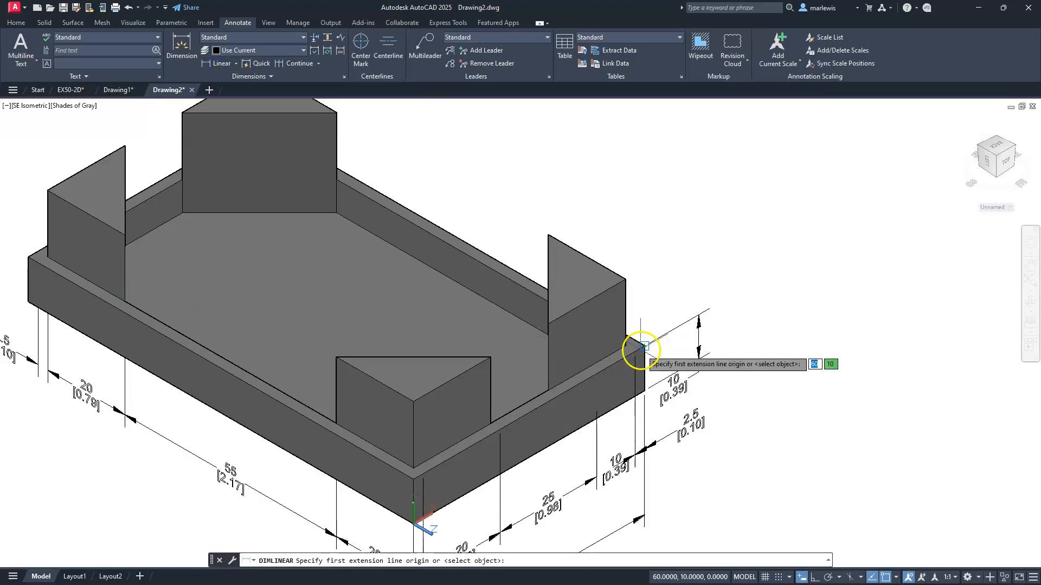
pyautogui.click(644, 347)
pyautogui.click(624, 281)
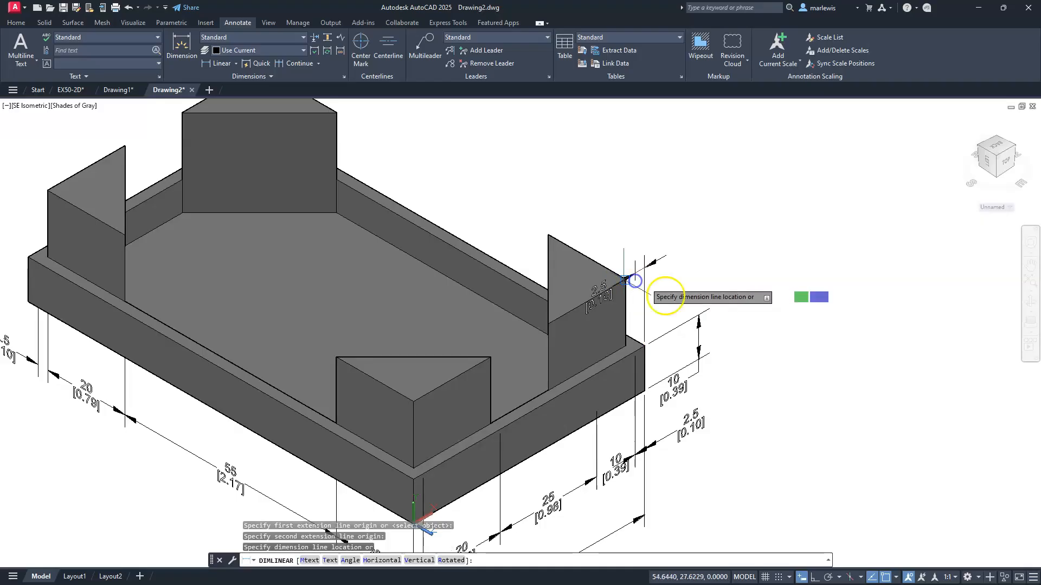
pyautogui.click(699, 315)
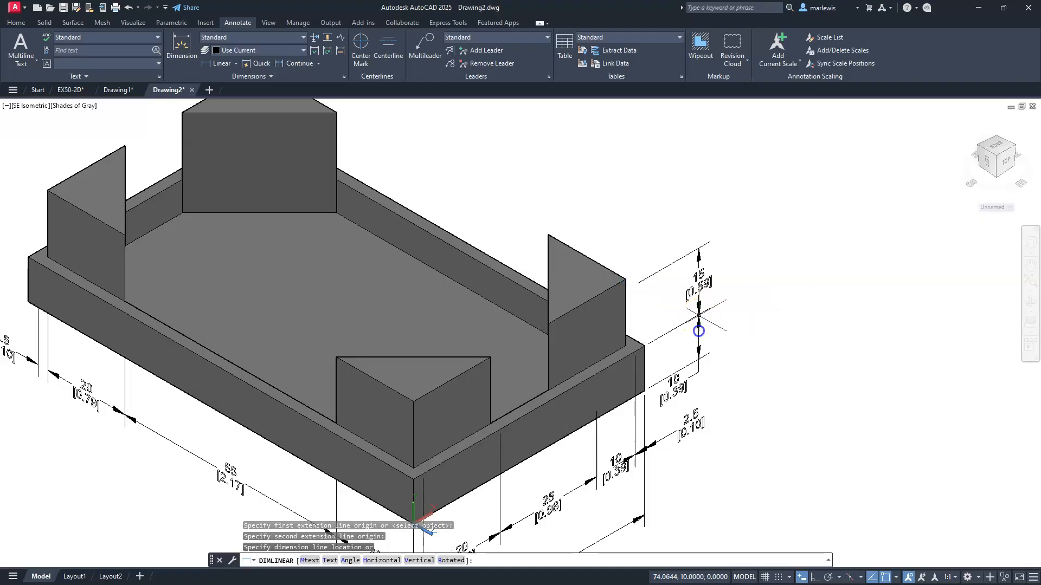
pyautogui.press('Escape')
# Step: Move the wall-height dimension's text to the outer side of its dimension line using Move with Leader
pyautogui.moveTo(627, 382); pyautogui.dragTo(583, 356, button='middle')
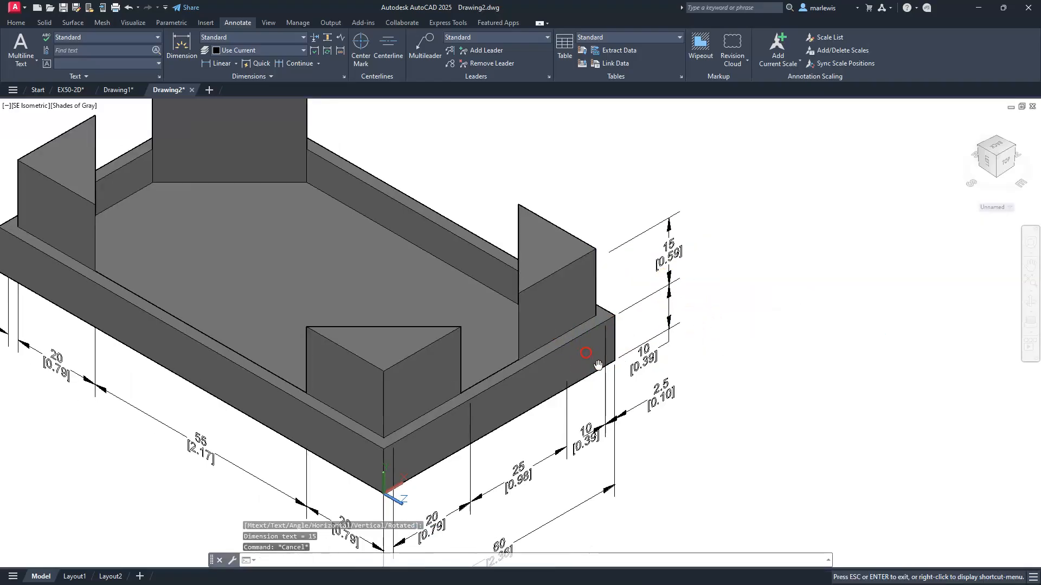
pyautogui.scroll(5, 667, 325)
pyautogui.scroll(2, 696, 341)
pyautogui.moveTo(696, 340); pyautogui.dragTo(627, 435, button='middle')
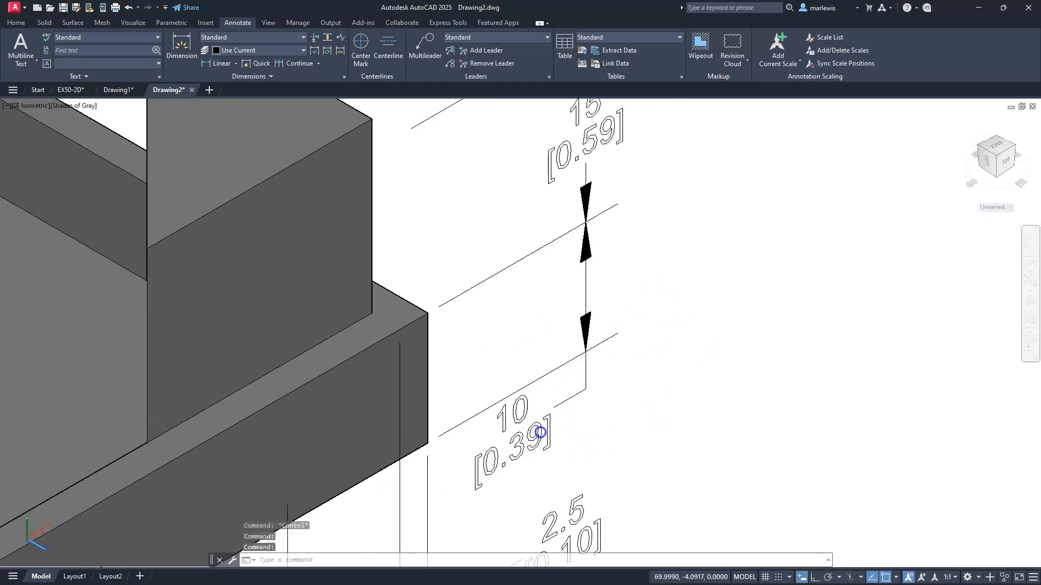
pyautogui.click(539, 432)
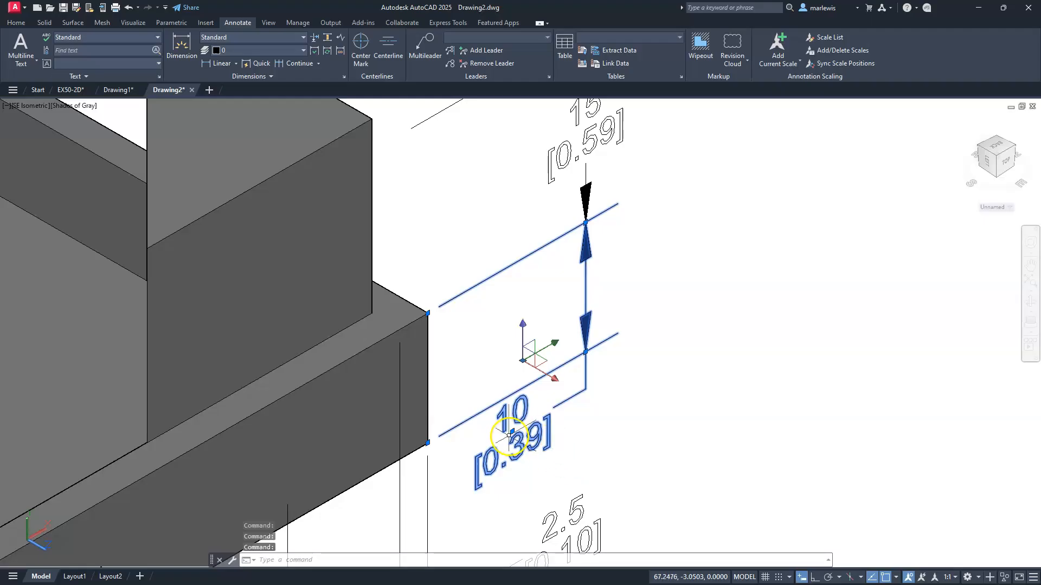
pyautogui.moveTo(512, 432)
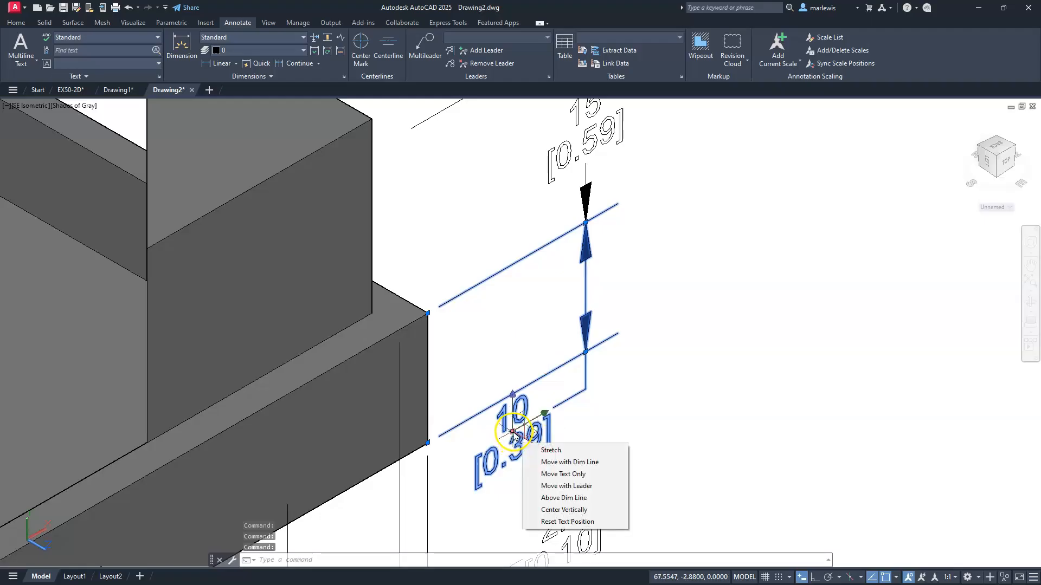
pyautogui.click(556, 486)
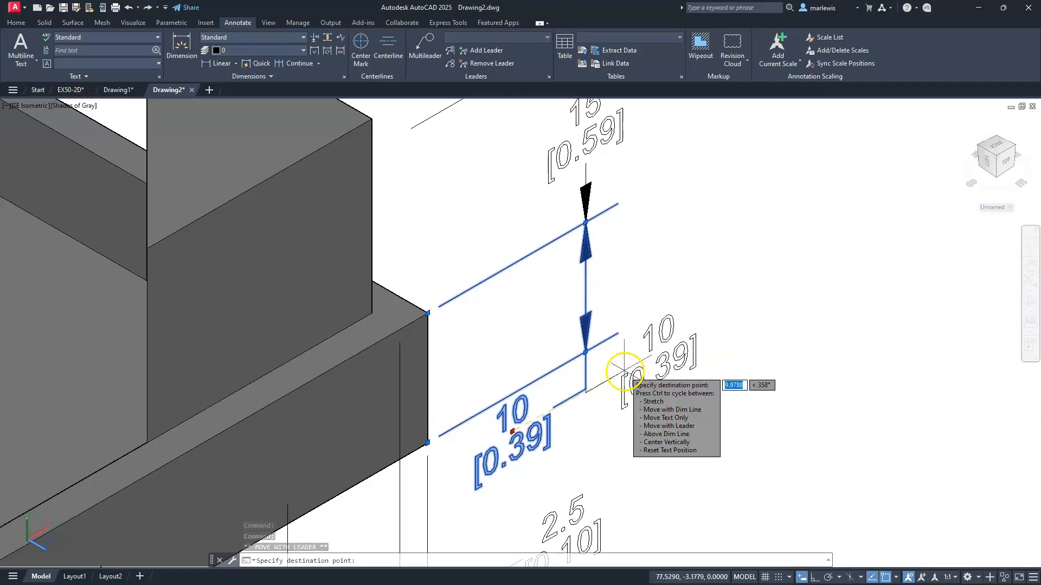
pyautogui.click(625, 371)
pyautogui.press('Escape')
# Step: Define a three-point UCS on the long outer face: origin at its far bottom corner, X toward the front bottom corner, Y up the wall
pyautogui.scroll(-4, 626, 370)
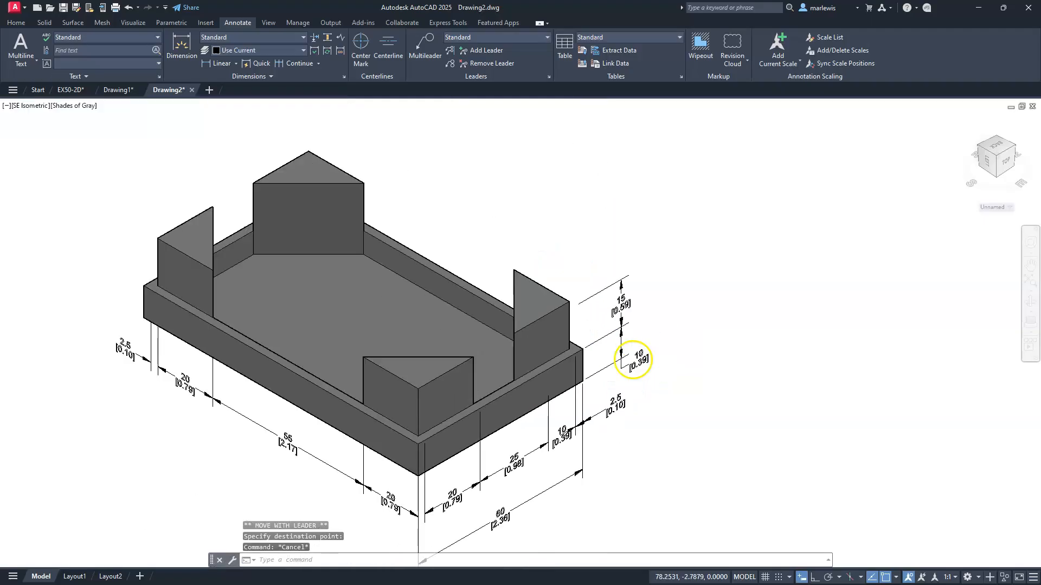
pyautogui.moveTo(576, 376); pyautogui.dragTo(692, 416, button='middle')
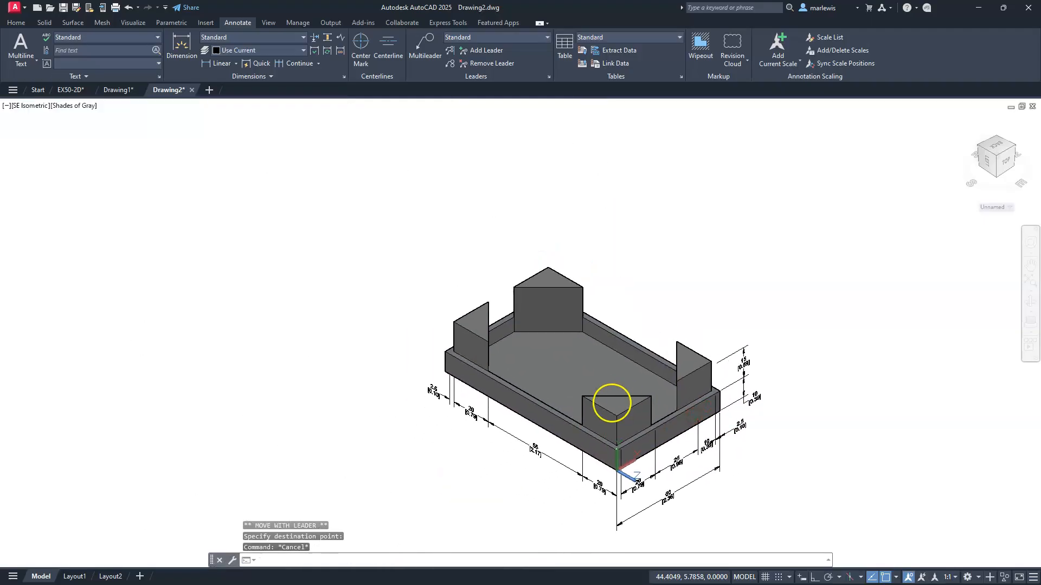
pyautogui.scroll(2, 600, 339)
pyautogui.moveTo(599, 339); pyautogui.dragTo(589, 405, button='middle')
pyautogui.scroll(1, 589, 406)
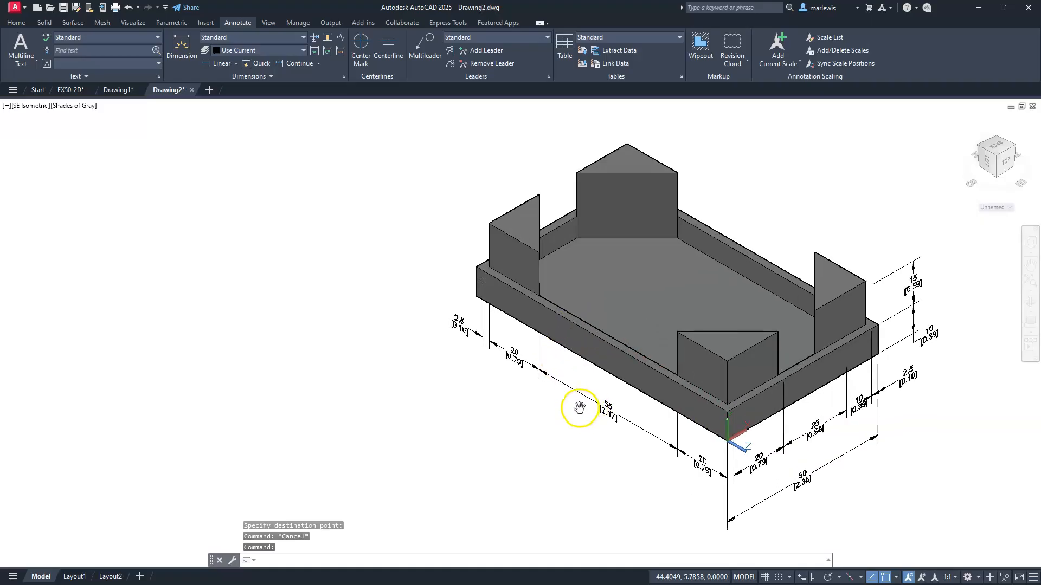
pyautogui.click(13, 24)
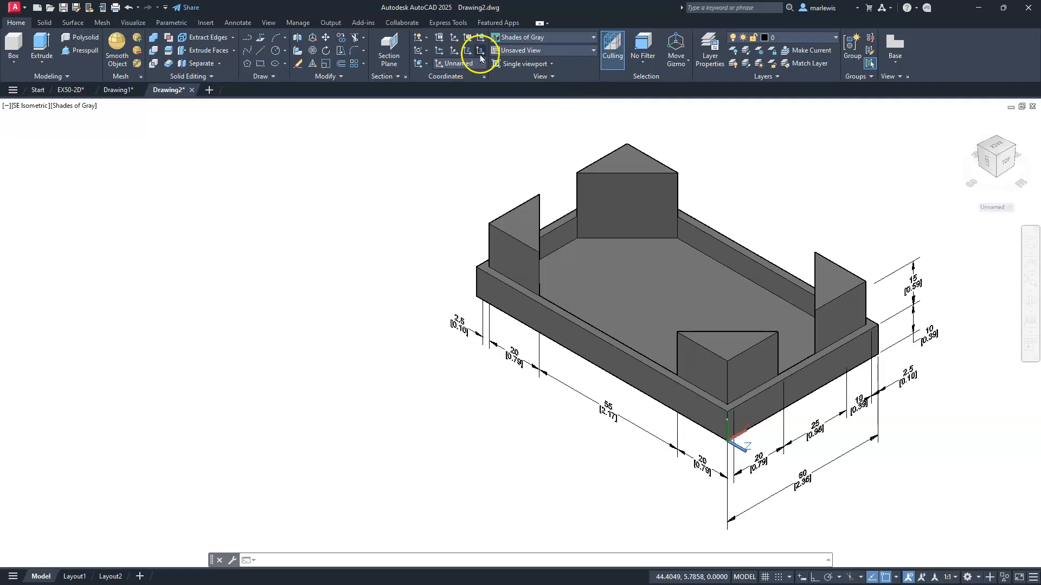
pyautogui.scroll(2, 496, 306)
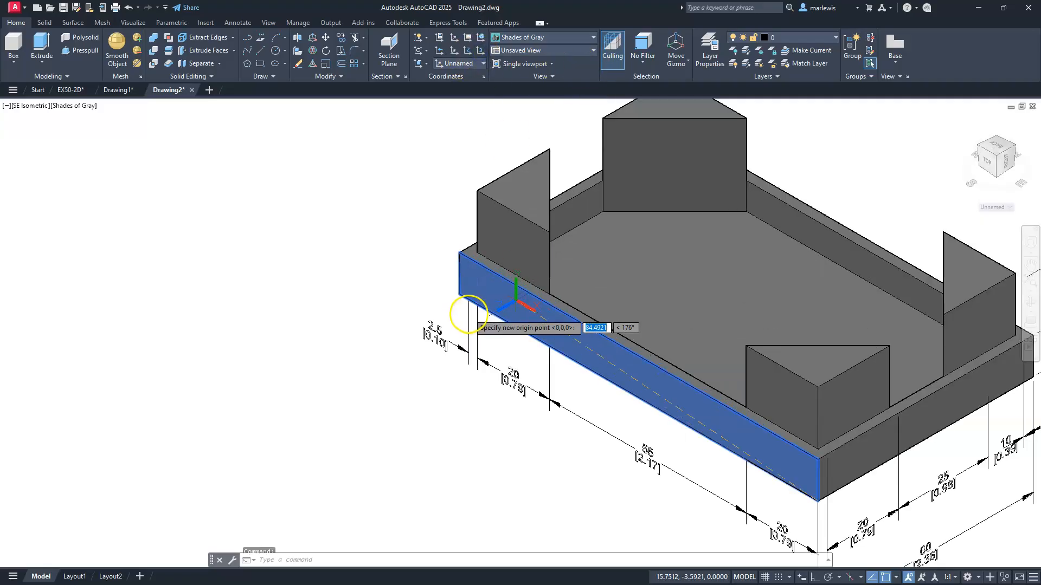
pyautogui.click(456, 286)
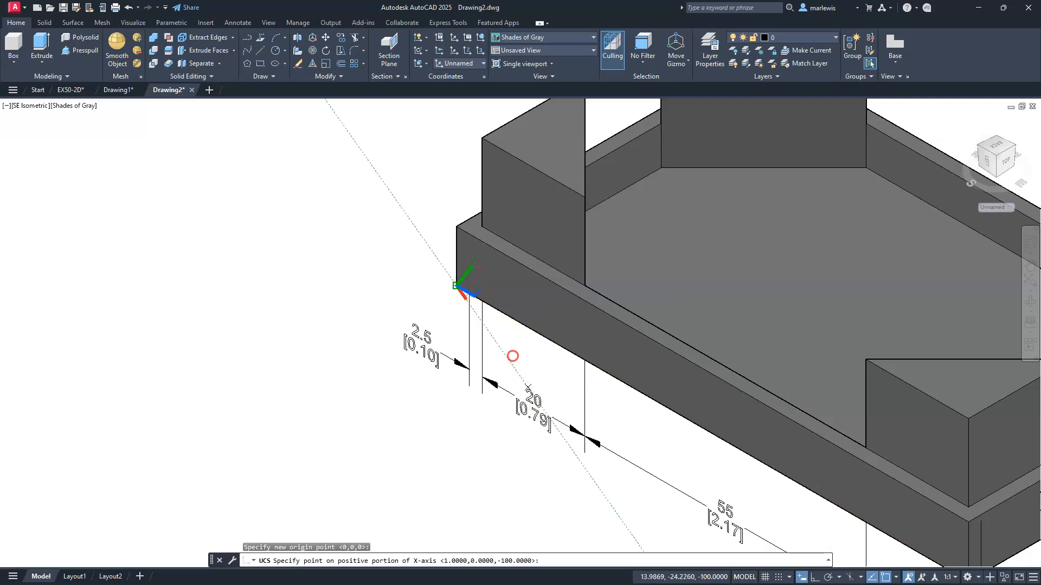
pyautogui.moveTo(773, 495); pyautogui.dragTo(674, 422, button='middle')
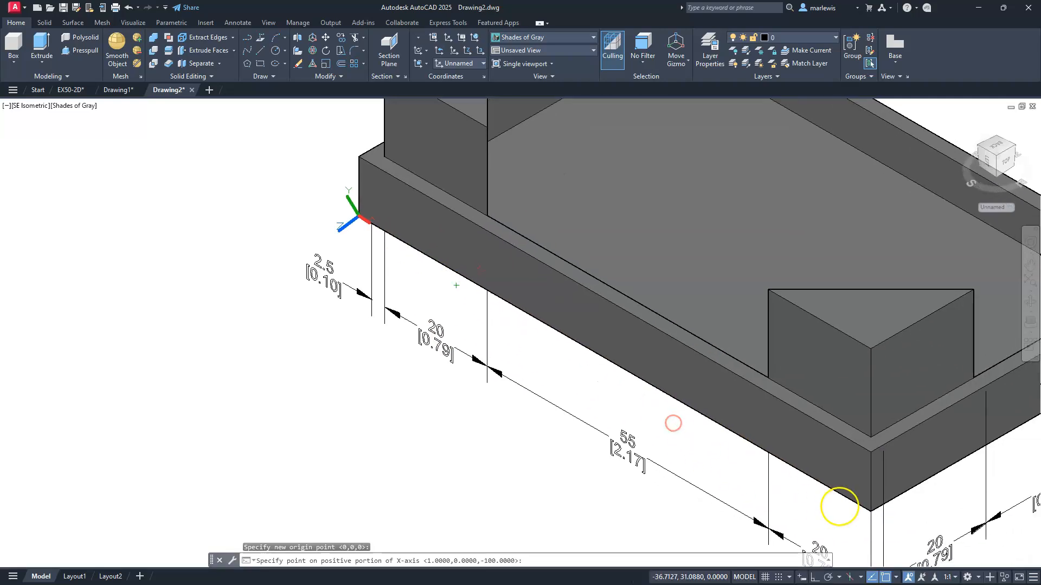
pyautogui.click(867, 509)
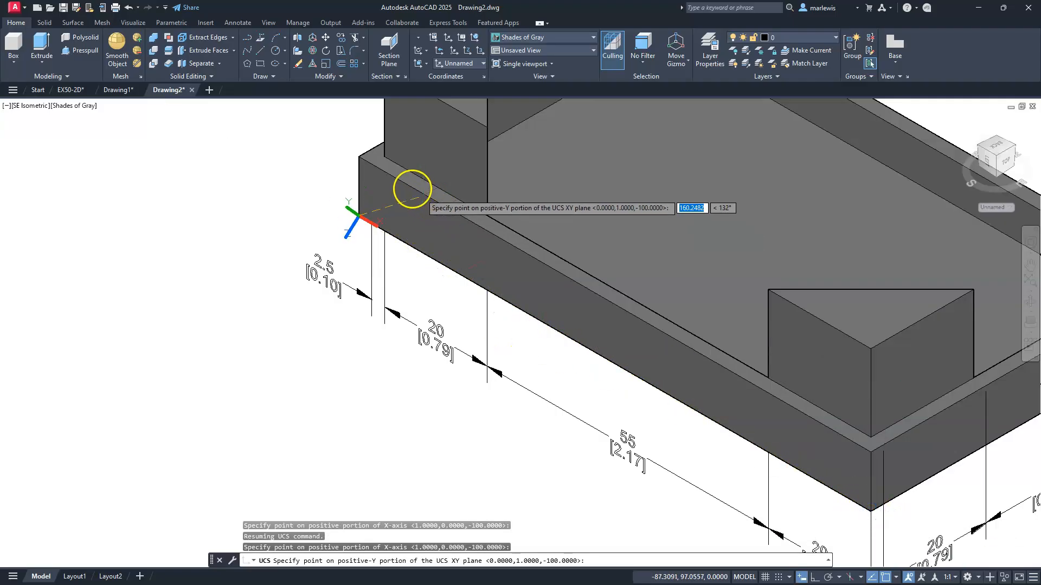
pyautogui.click(361, 160)
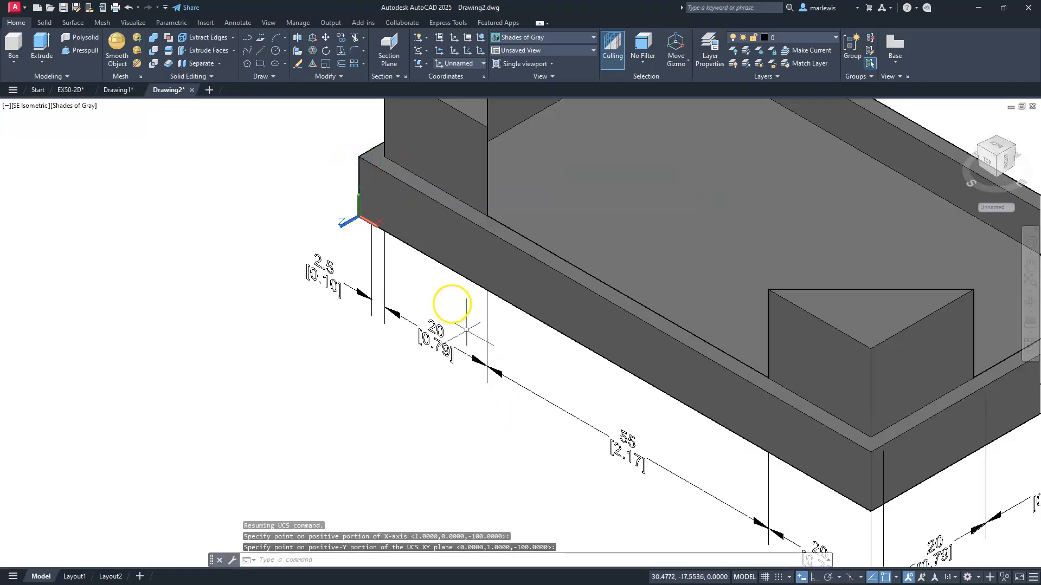
pyautogui.press('Escape')
# Step: Add an overall linear dimension along the tray's long bottom edge, placed outside the chain and meeting the short side's overall dimension
pyautogui.scroll(-2, 655, 309)
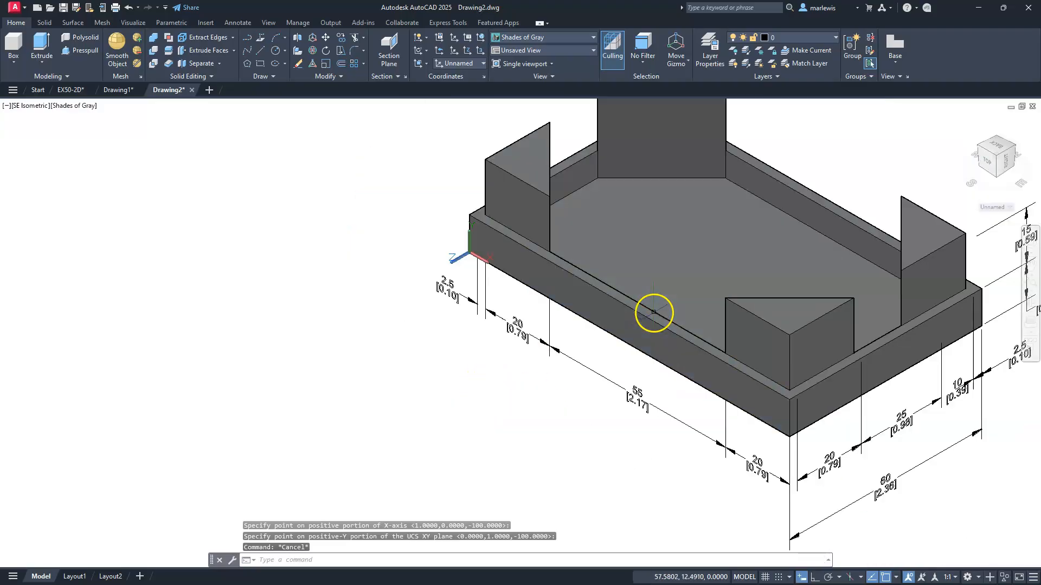
pyautogui.moveTo(658, 309); pyautogui.dragTo(579, 303, button='middle')
pyautogui.press('Escape')
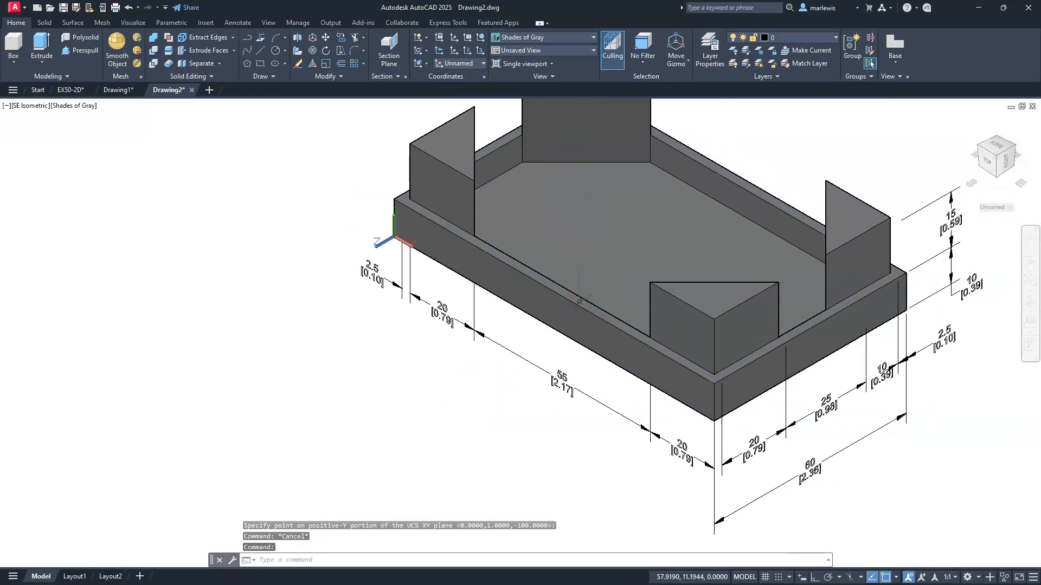
pyautogui.write('d')
pyautogui.press('Return')
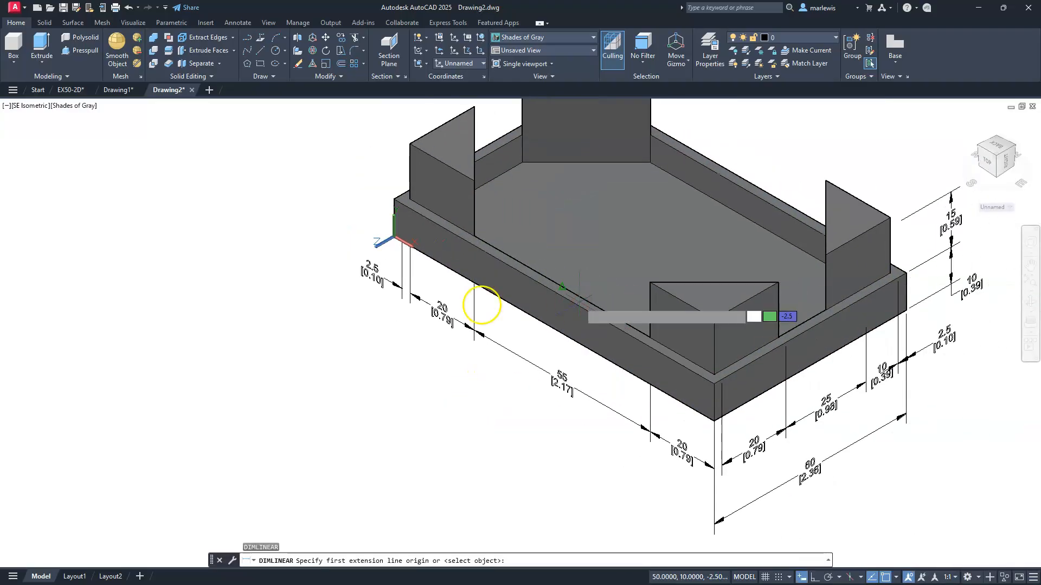
pyautogui.click(396, 239)
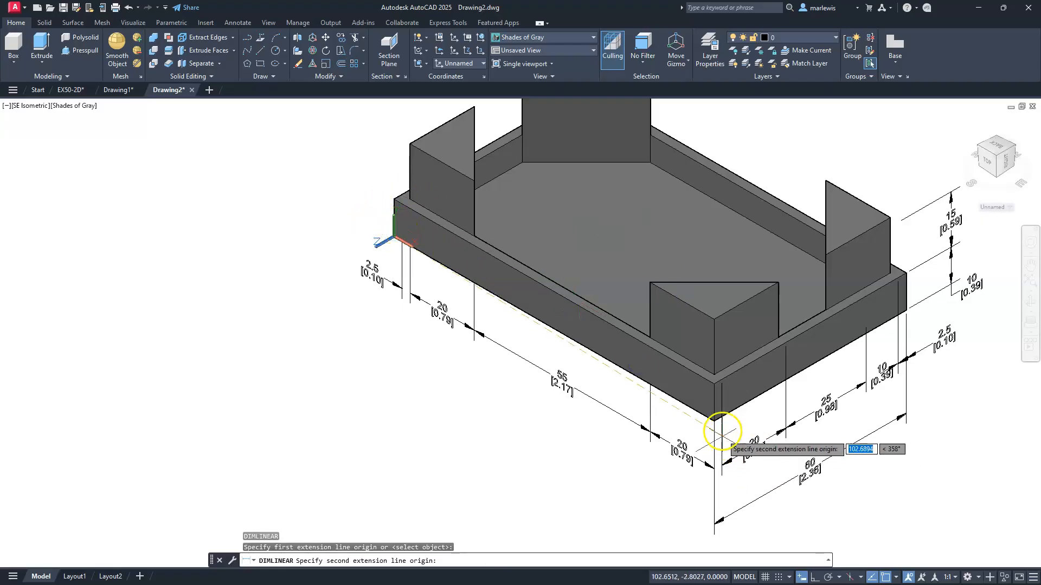
pyautogui.click(714, 421)
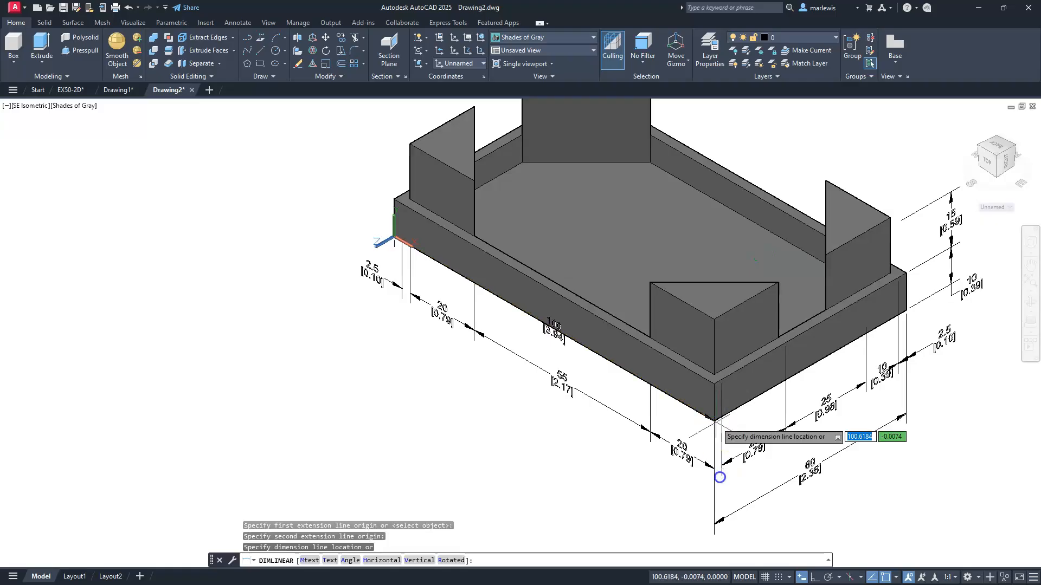
pyautogui.click(710, 524)
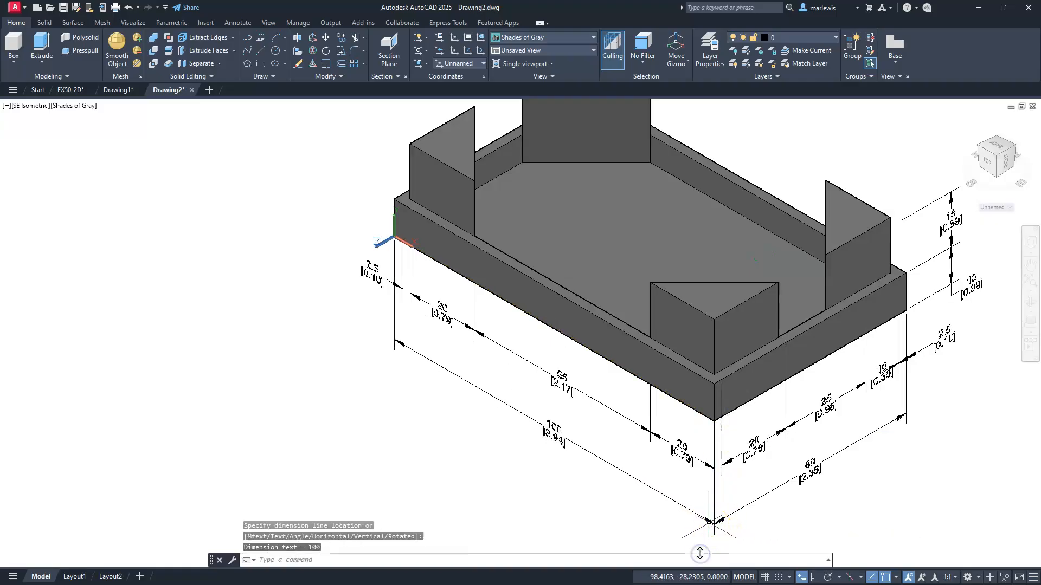
pyautogui.press('Escape')
pyautogui.press('Escape')
pyautogui.press('Escape')
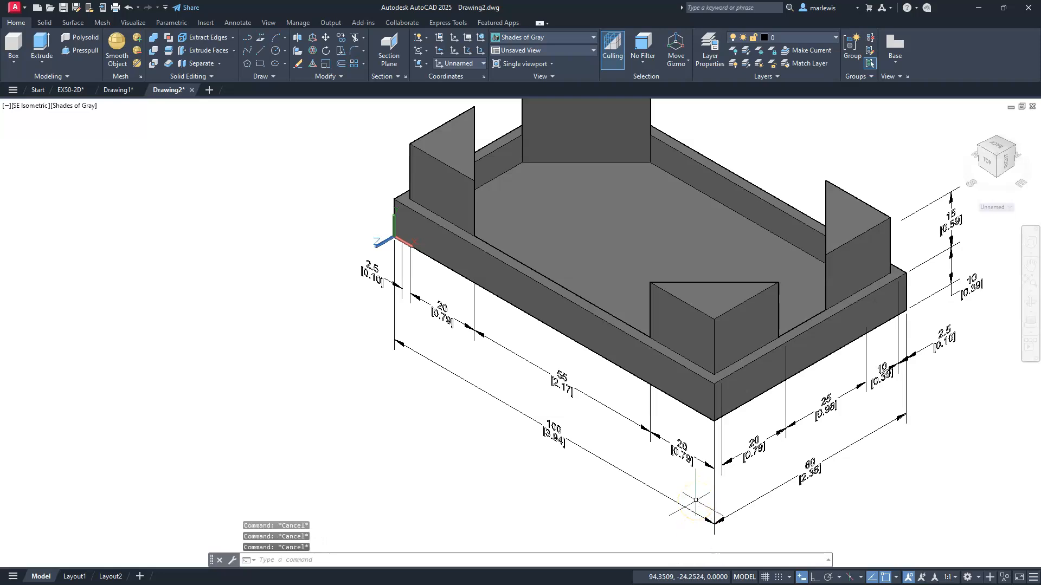
# Step: Delete the 10 dimension across the far block in the short-side chain
pyautogui.scroll(5, 954, 349)
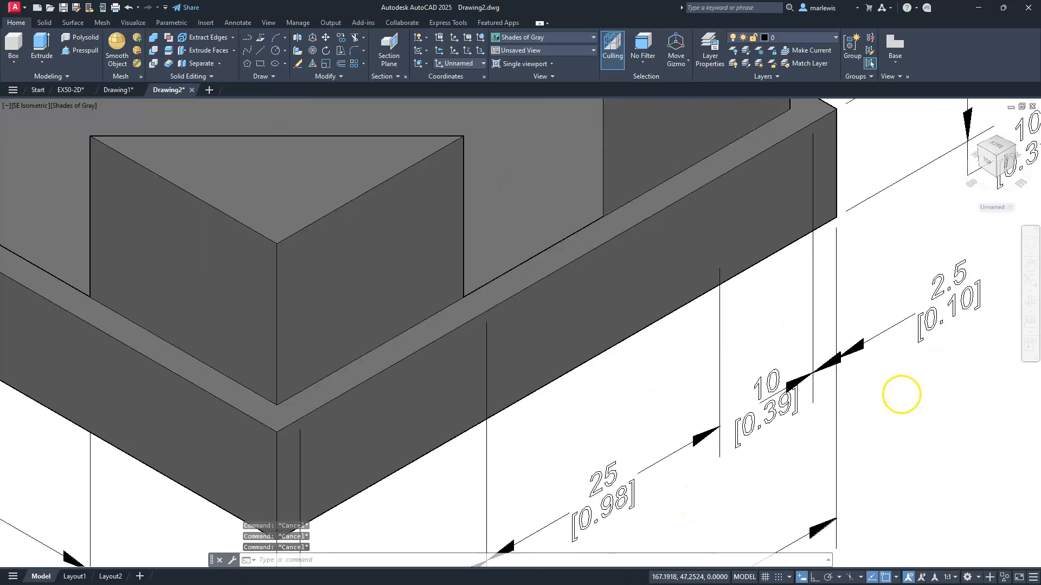
pyautogui.scroll(-5, 879, 415)
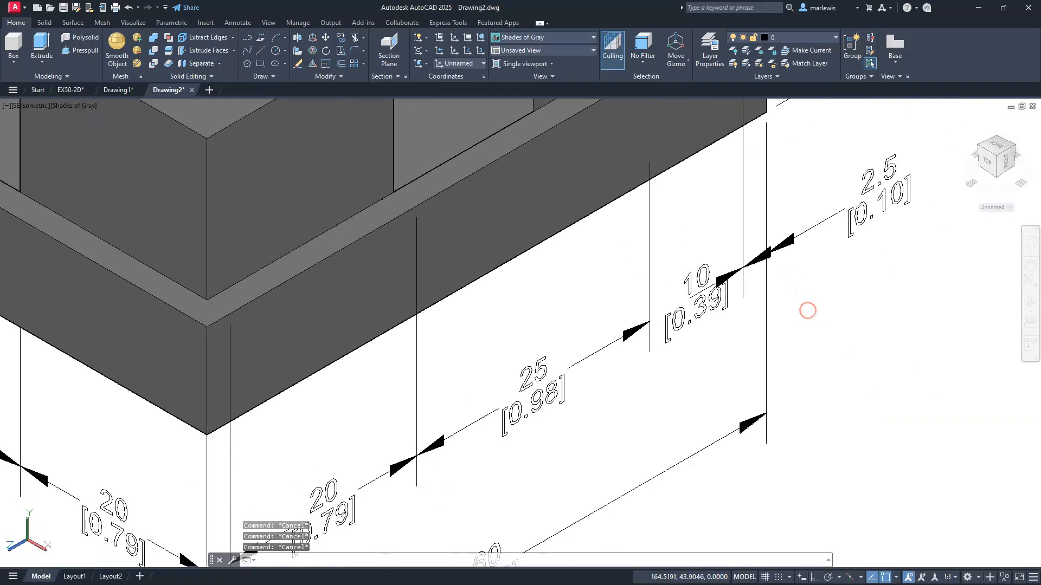
pyautogui.moveTo(808, 337); pyautogui.dragTo(779, 397, button='middle')
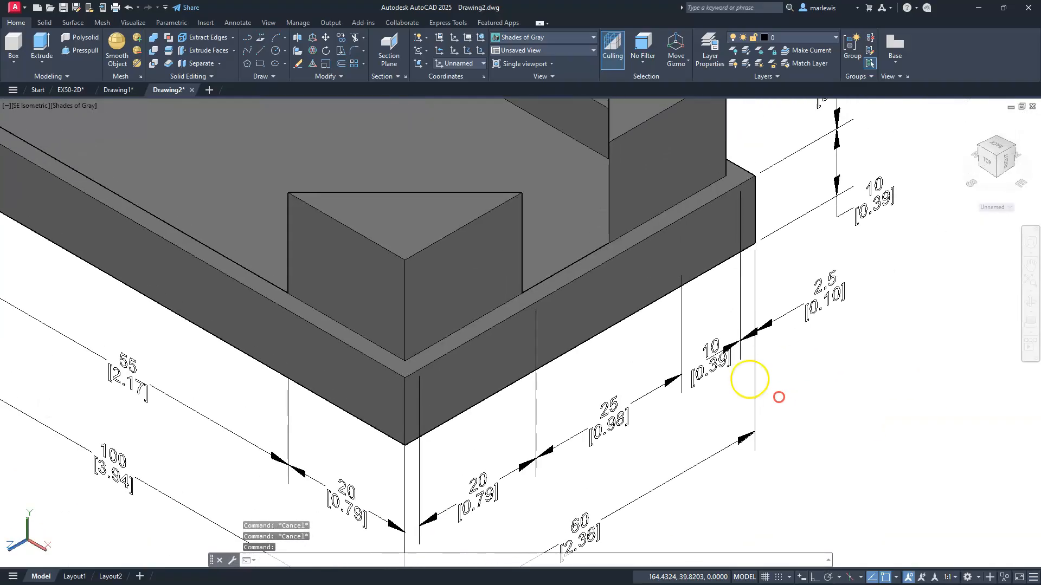
pyautogui.press('Escape')
pyautogui.click(709, 347)
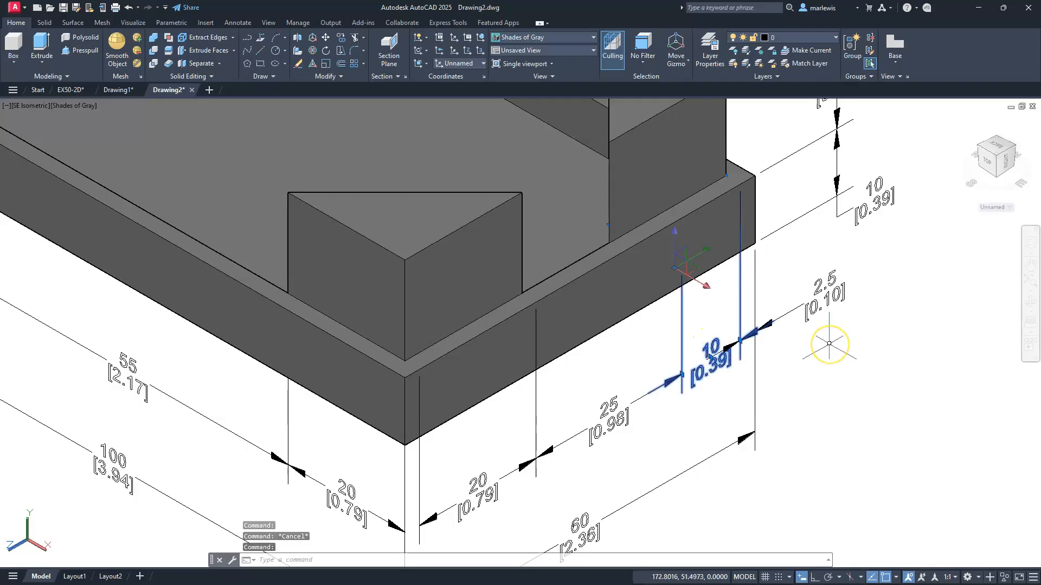
pyautogui.press('Delete')
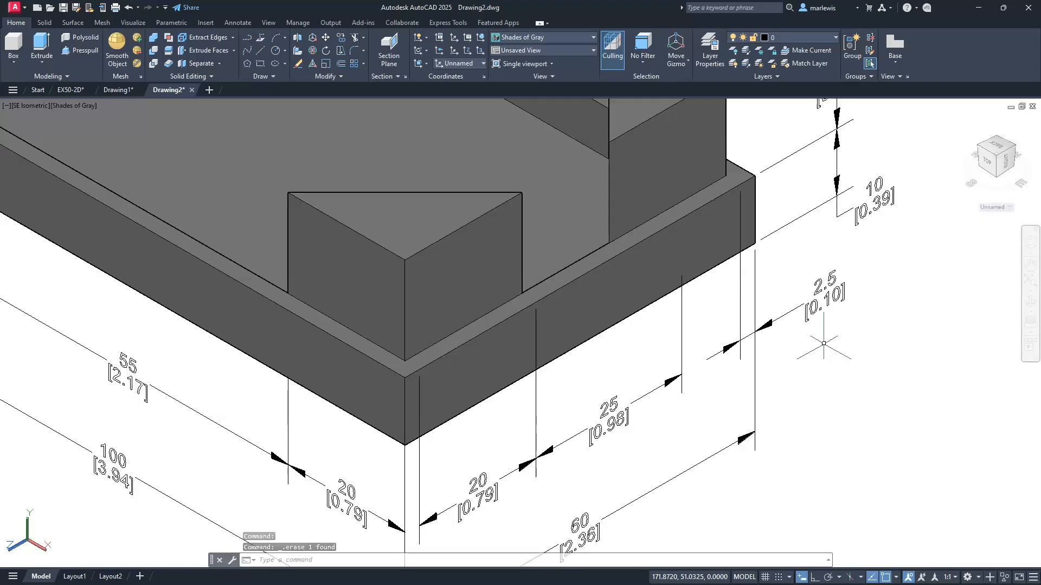
# Step: Delete the 2.5 wall-thickness dimension at the outer end of the short-side chain
pyautogui.scroll(-2, 757, 358)
pyautogui.moveTo(757, 360); pyautogui.dragTo(730, 416, button='middle')
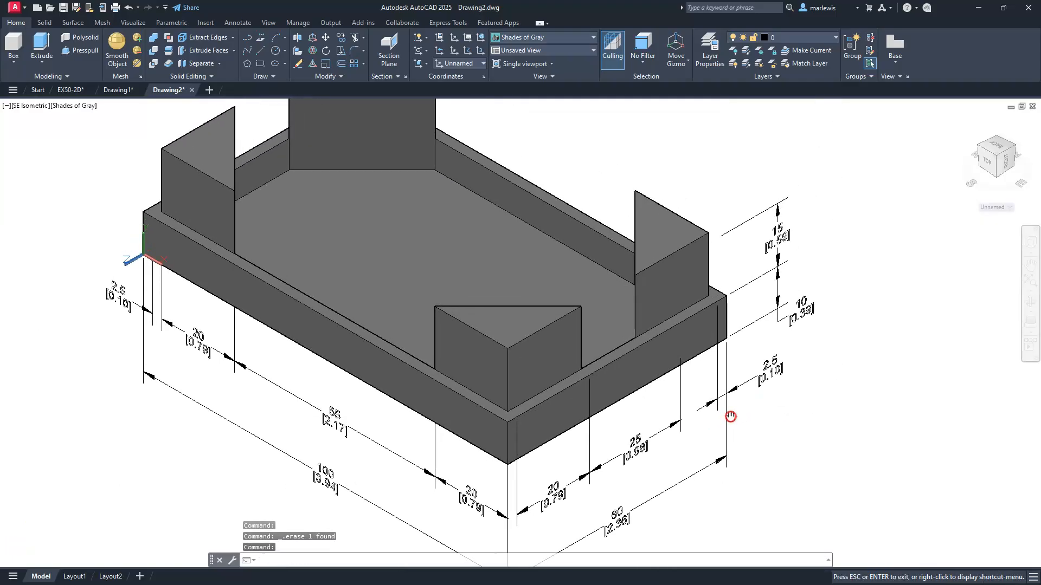
pyautogui.press('Escape')
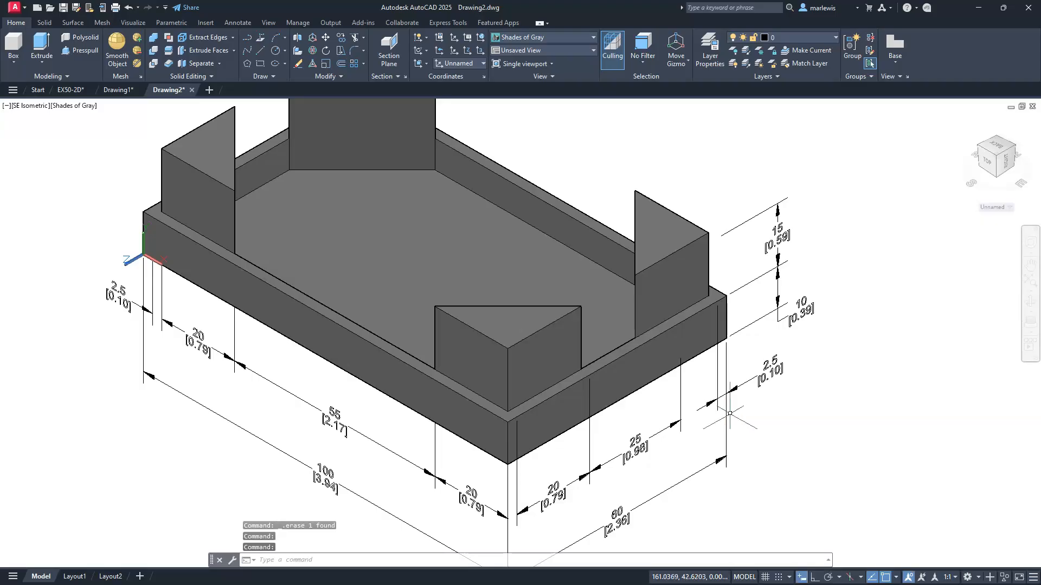
pyautogui.scroll(-1, 730, 414)
pyautogui.moveTo(726, 422); pyautogui.dragTo(751, 414, button='middle')
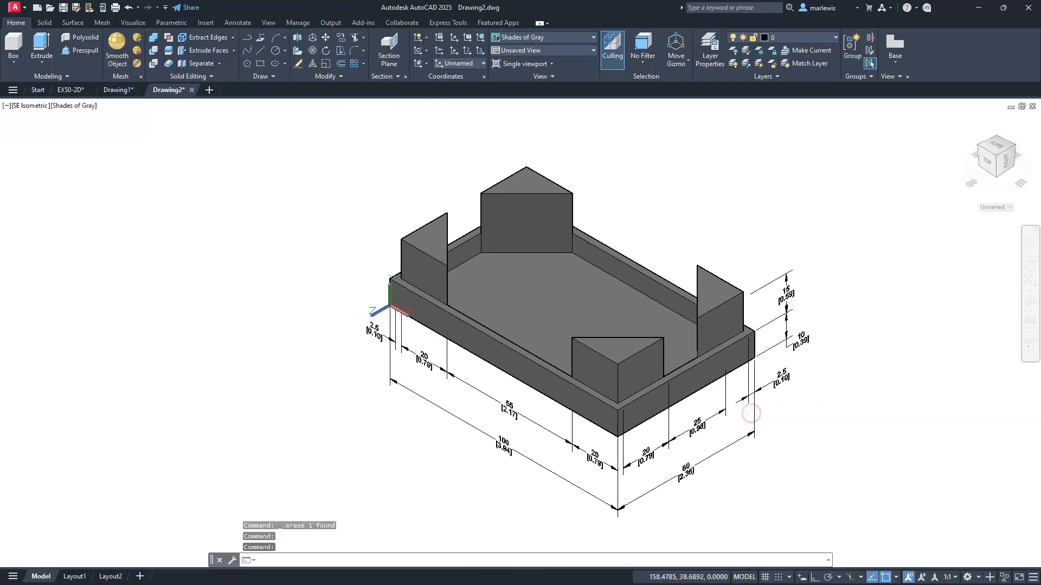
pyautogui.click(787, 374)
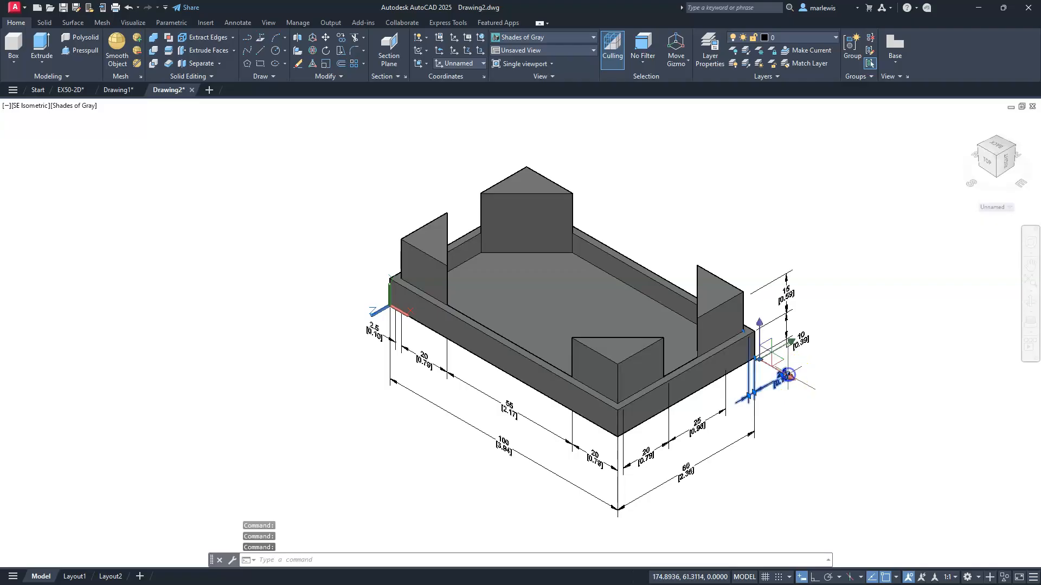
pyautogui.press('Delete')
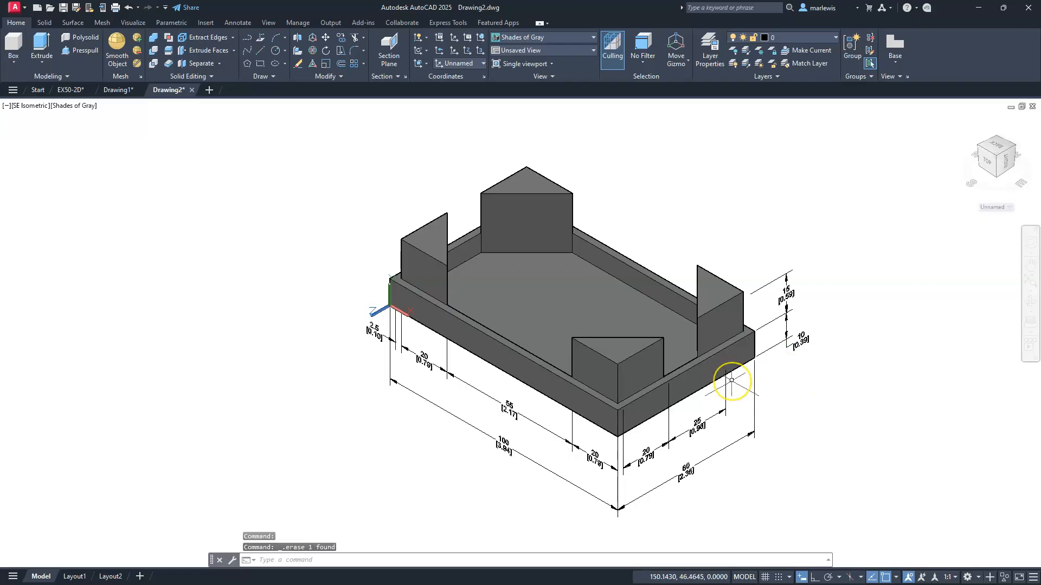
# Step: Define a three-point UCS on the short outer face: origin at the front bottom corner, X toward its far bottom corner, Y up the wall
pyautogui.scroll(2, 697, 335)
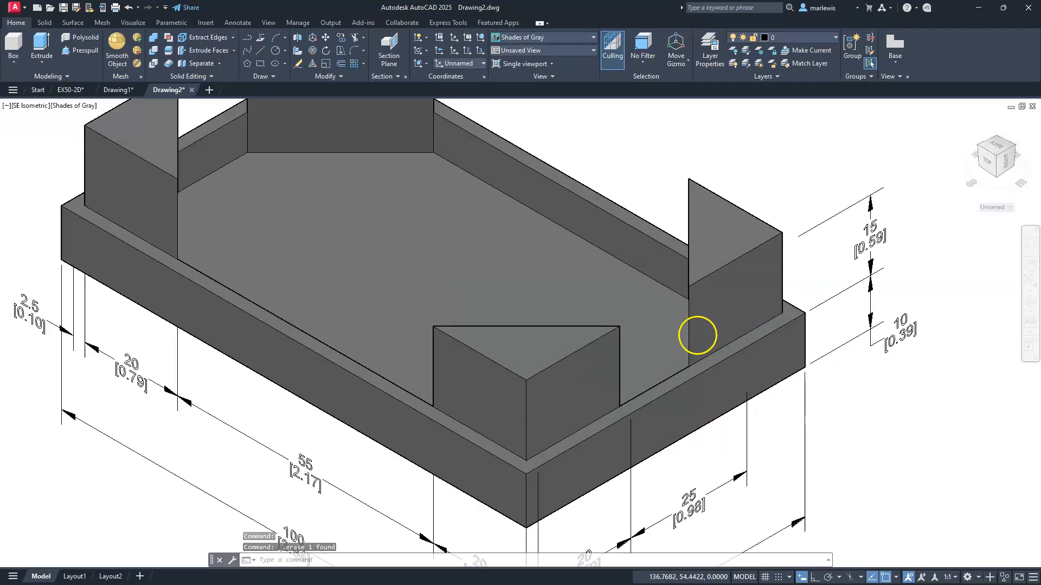
pyautogui.moveTo(629, 263); pyautogui.dragTo(685, 325, button='middle')
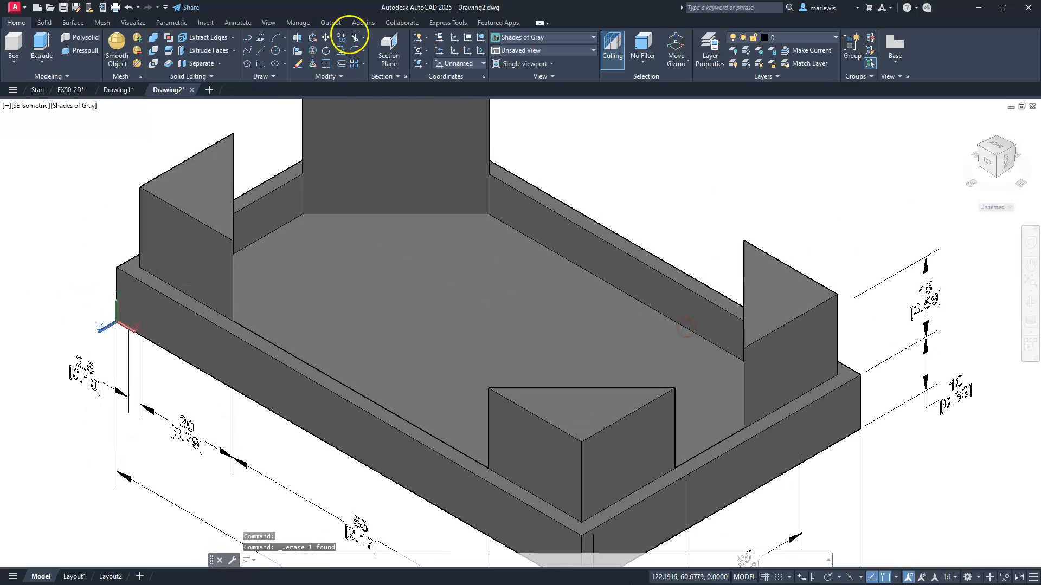
pyautogui.click(241, 23)
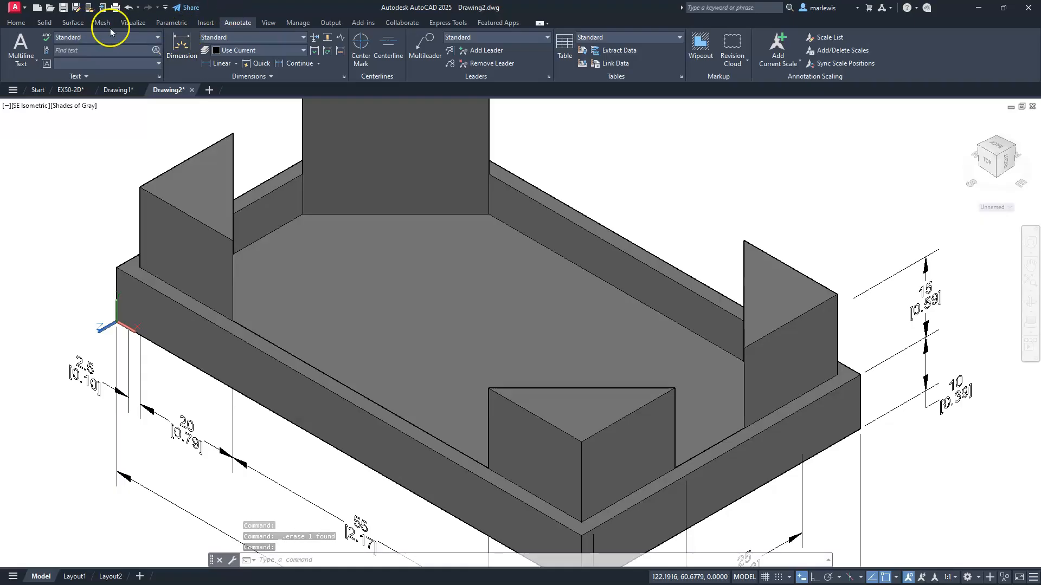
pyautogui.click(10, 25)
pyautogui.click(478, 53)
pyautogui.moveTo(701, 418); pyautogui.dragTo(706, 337, button='middle')
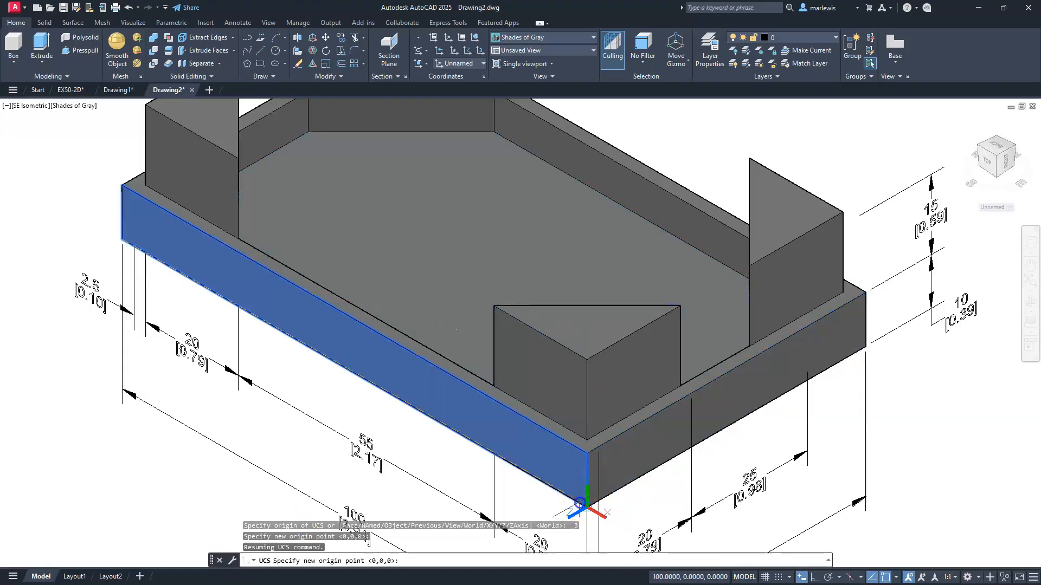
pyautogui.click(589, 506)
pyautogui.click(865, 356)
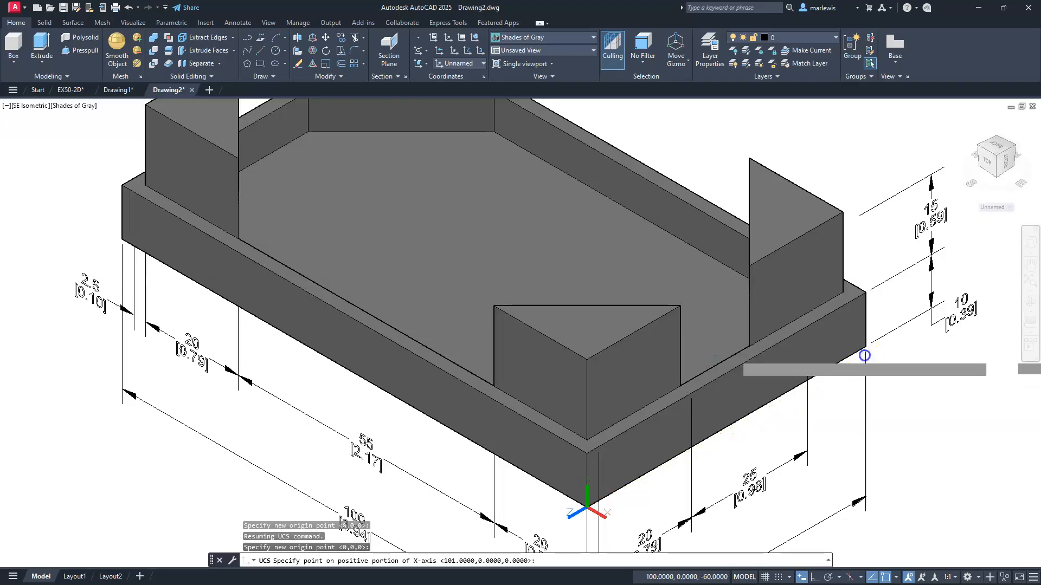
pyautogui.click(588, 452)
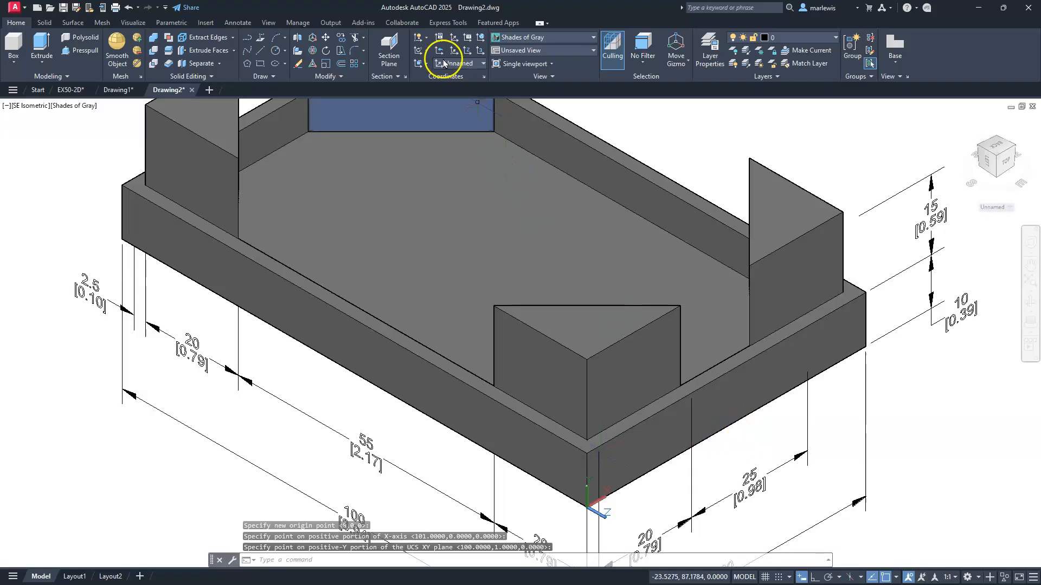
# Step: Add a linear dimension across the far corner block's width along the tray's short side, placed below the wall
pyautogui.write('dli')
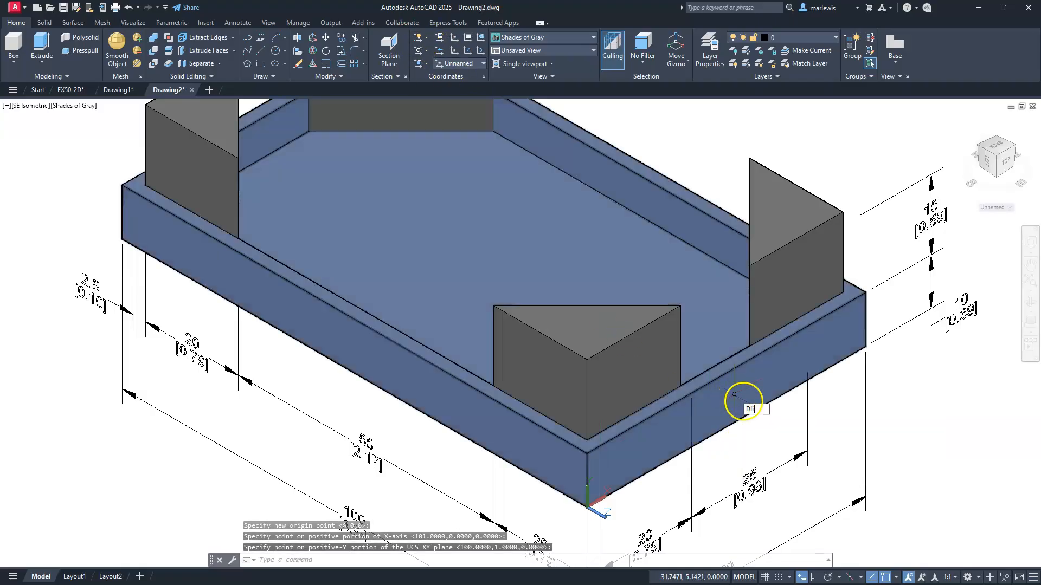
pyautogui.press('Return')
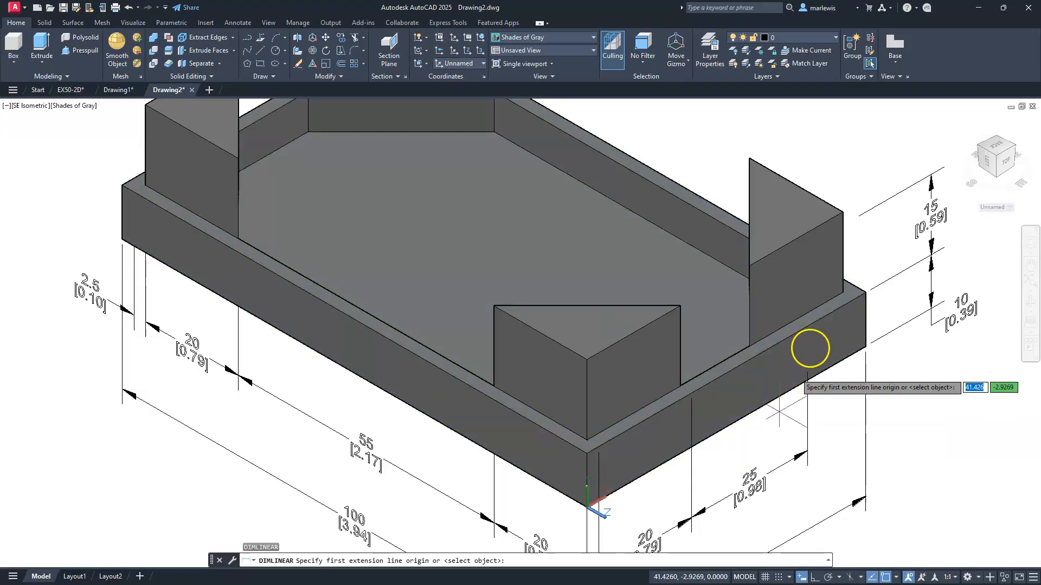
pyautogui.click(749, 346)
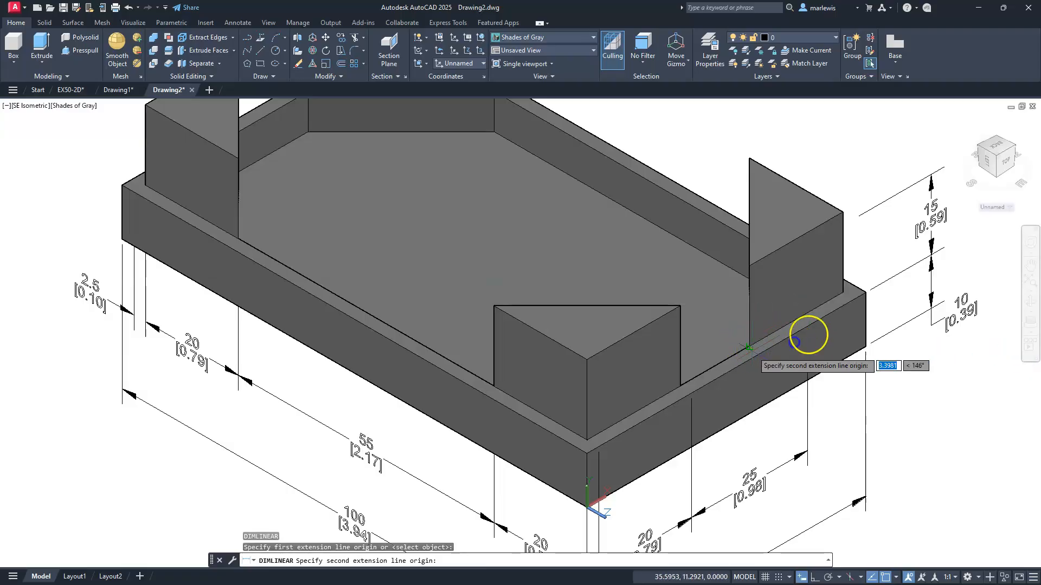
pyautogui.click(843, 293)
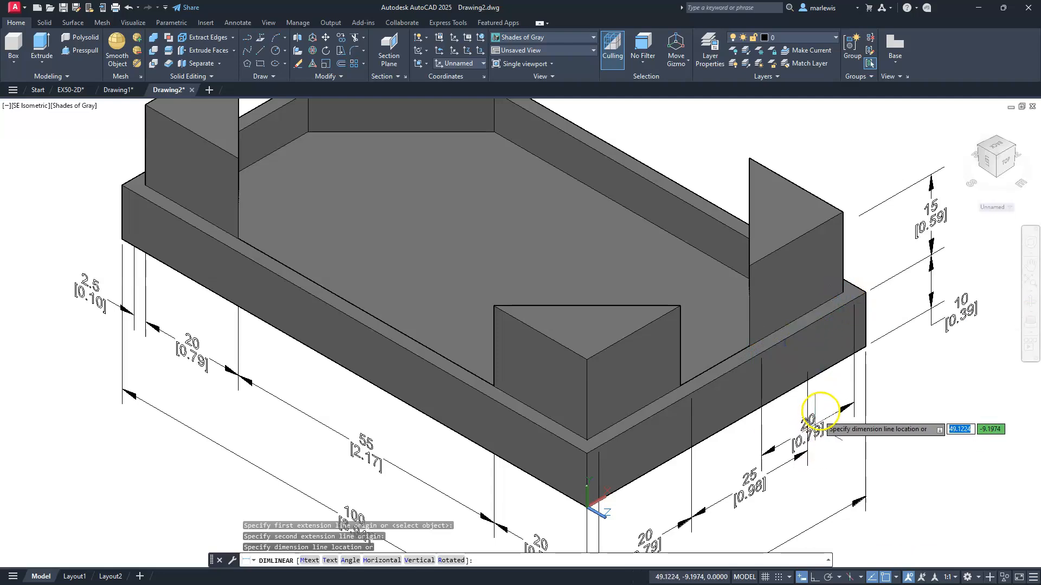
pyautogui.click(821, 412)
pyautogui.press('Escape')
pyautogui.press('Escape')
pyautogui.press('Escape')
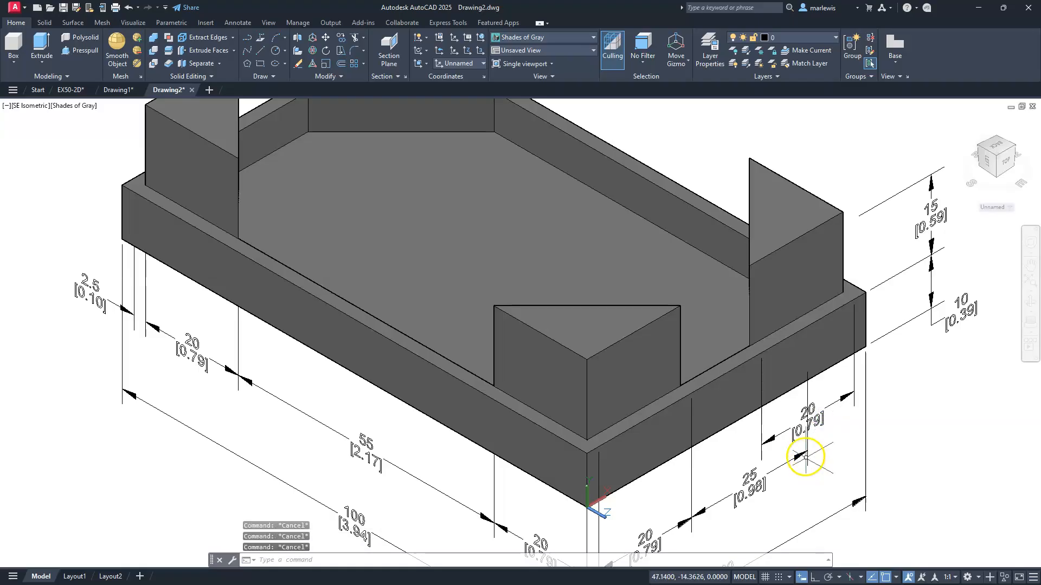
# Step: Delete the 25 dimension in the short-side chain
pyautogui.click(808, 453)
pyautogui.click(771, 457)
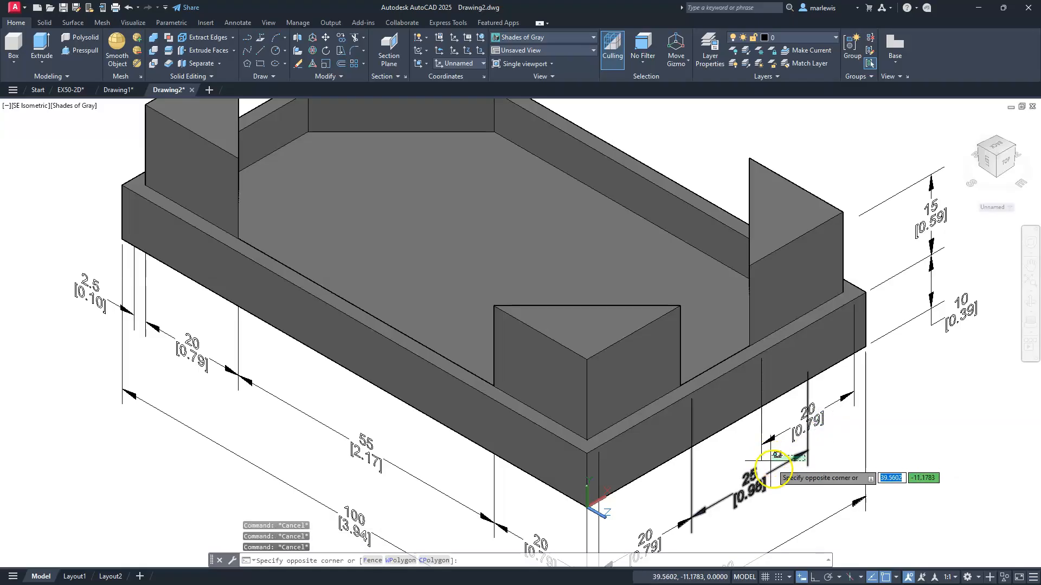
pyautogui.press('Delete')
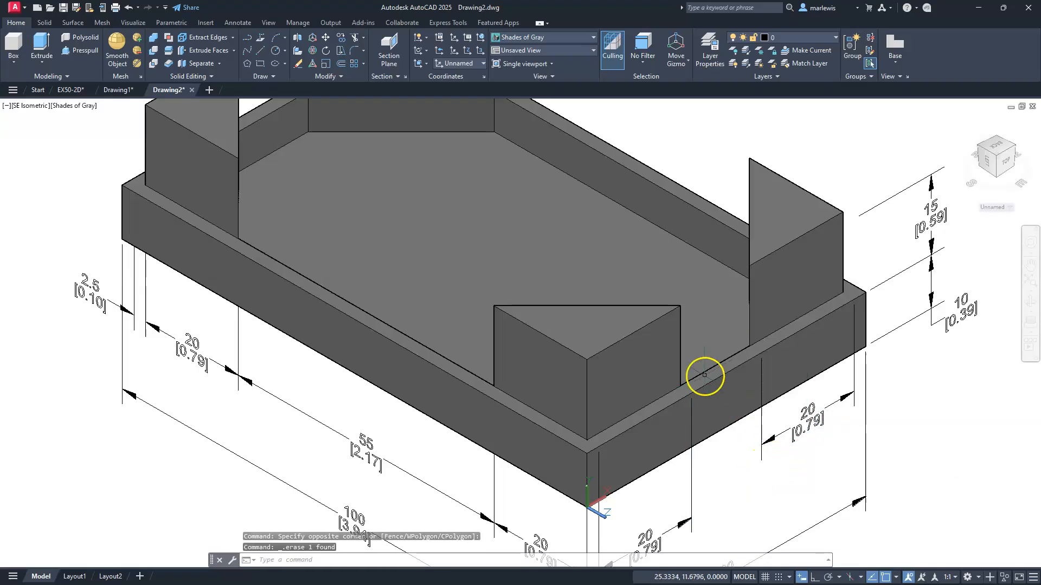
# Step: Add a linear dimension for the gap between the two short-side blocks, lined up with the front block's width dimension
pyautogui.write('dli')
pyautogui.press('Return')
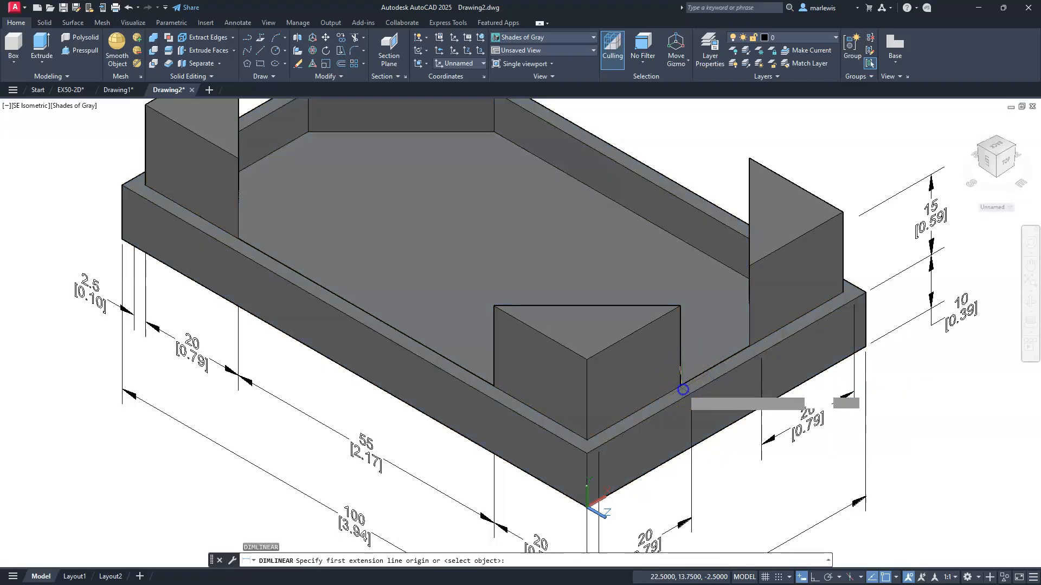
pyautogui.click(680, 385)
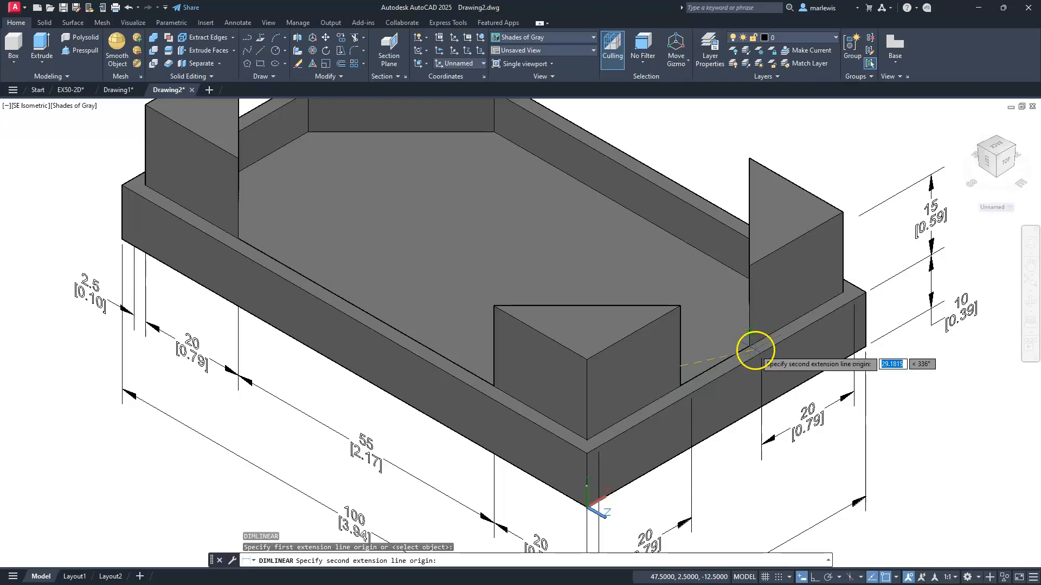
pyautogui.click(751, 317)
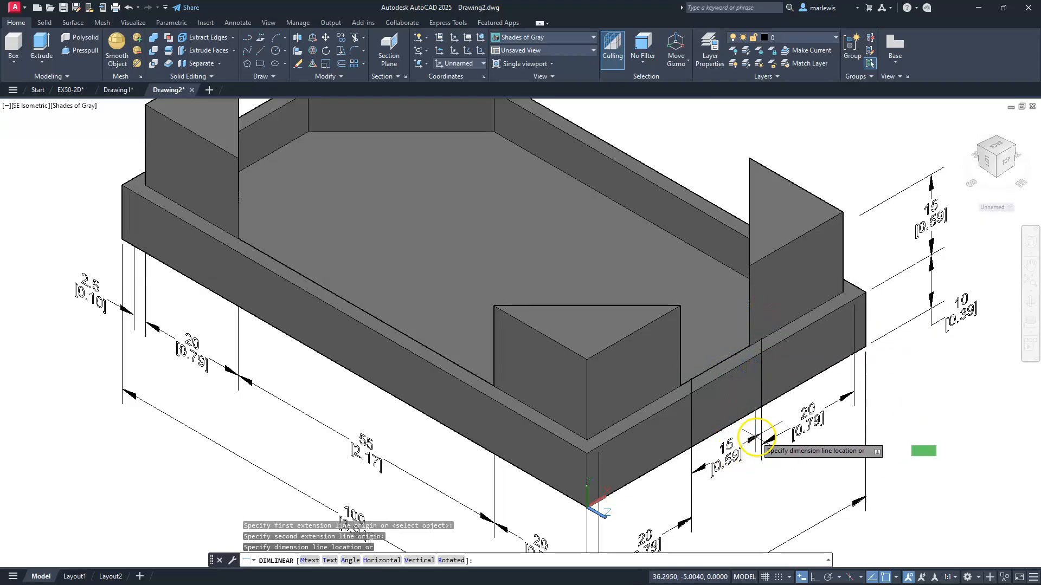
pyautogui.click(692, 516)
pyautogui.press('Escape')
# Step: Shift the far block's width dimension outward so its dimension line aligns with the gap dimension in the short-side chain
pyautogui.moveTo(766, 477)
pyautogui.mouseDown(button='middle')
pyautogui.moveTo(727, 432)
pyautogui.moveTo(613, 374)
pyautogui.mouseUp(button='middle')
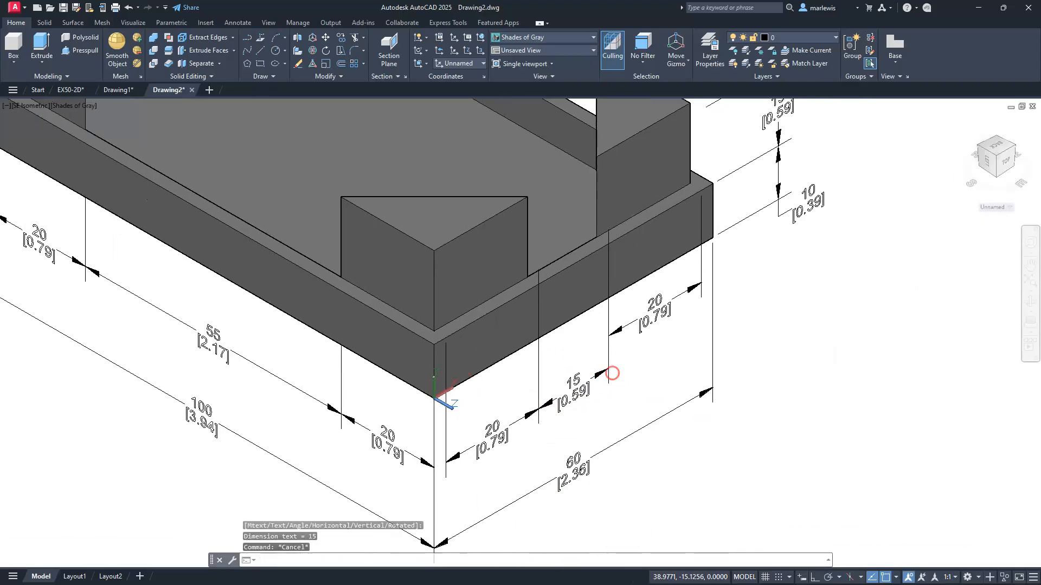
pyautogui.scroll(3, 613, 362)
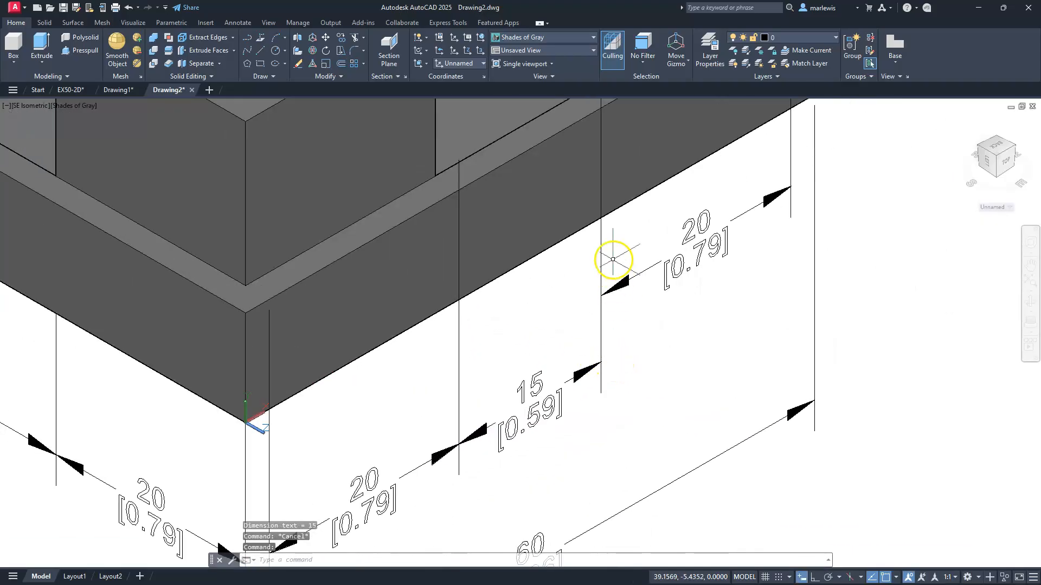
pyautogui.click(624, 273)
pyautogui.click(613, 297)
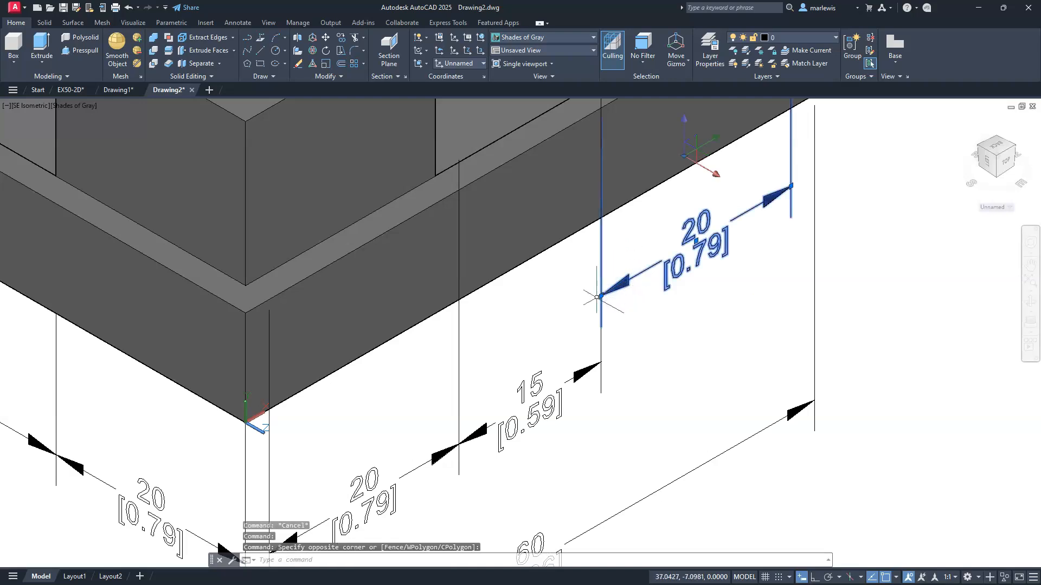
pyautogui.click(601, 296)
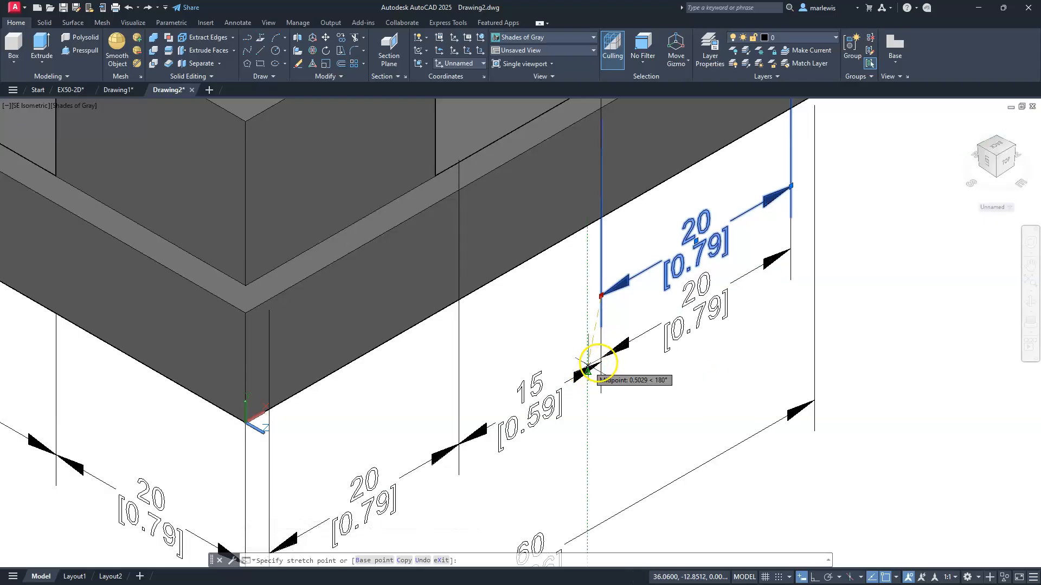
pyautogui.click(621, 351)
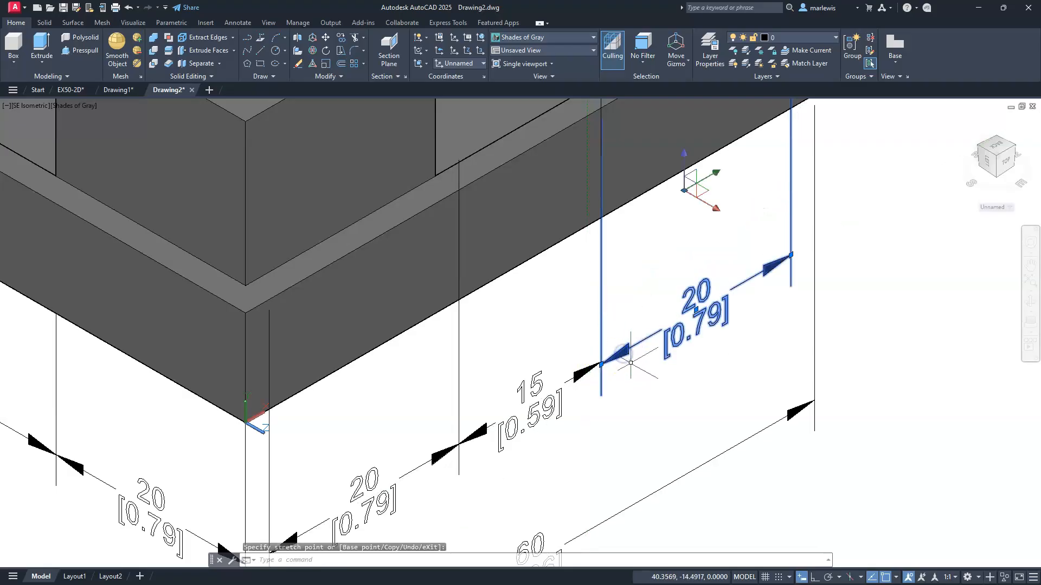
pyautogui.scroll(-5, 651, 363)
pyautogui.press('Escape')
pyautogui.press('Escape')
pyautogui.press('Escape')
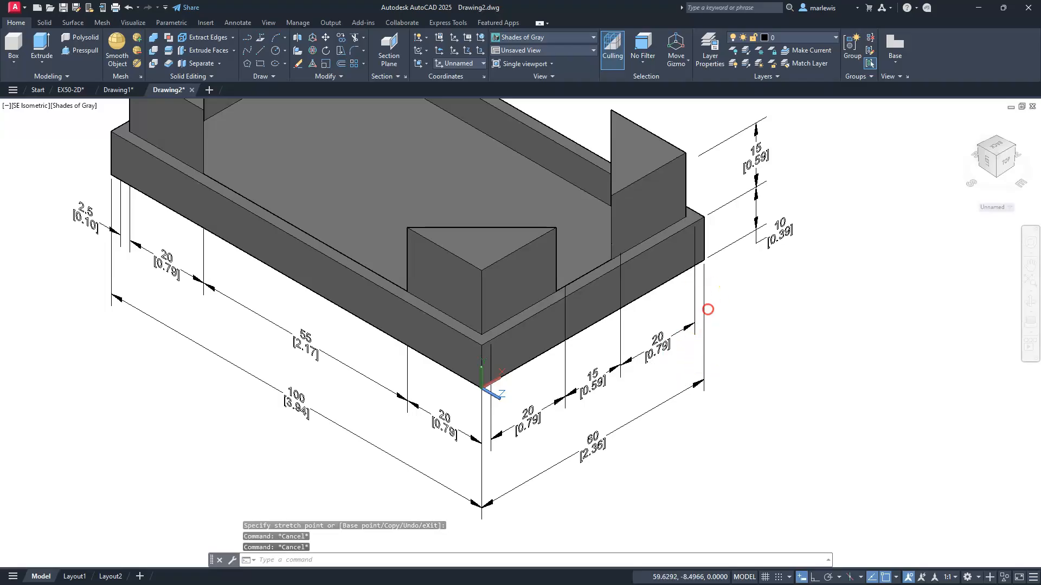
# Step: Add a linear dimension from the far block's outer corner to the tray's outer corner, in line with the short-side chain
pyautogui.moveTo(708, 309); pyautogui.dragTo(707, 348, button='middle')
pyautogui.scroll(2, 708, 350)
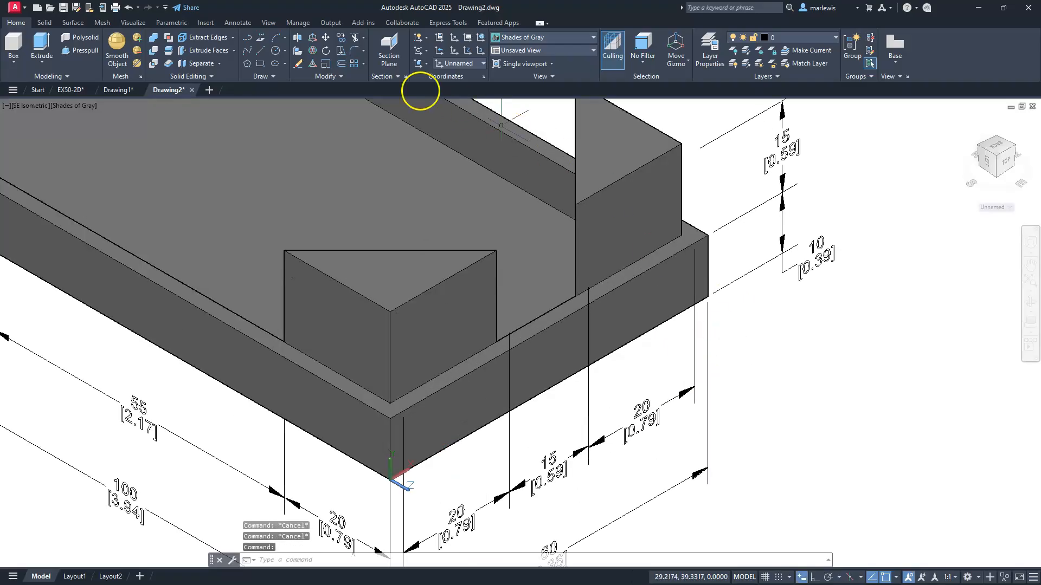
pyautogui.write('dli')
pyautogui.press('Return')
pyautogui.click(680, 235)
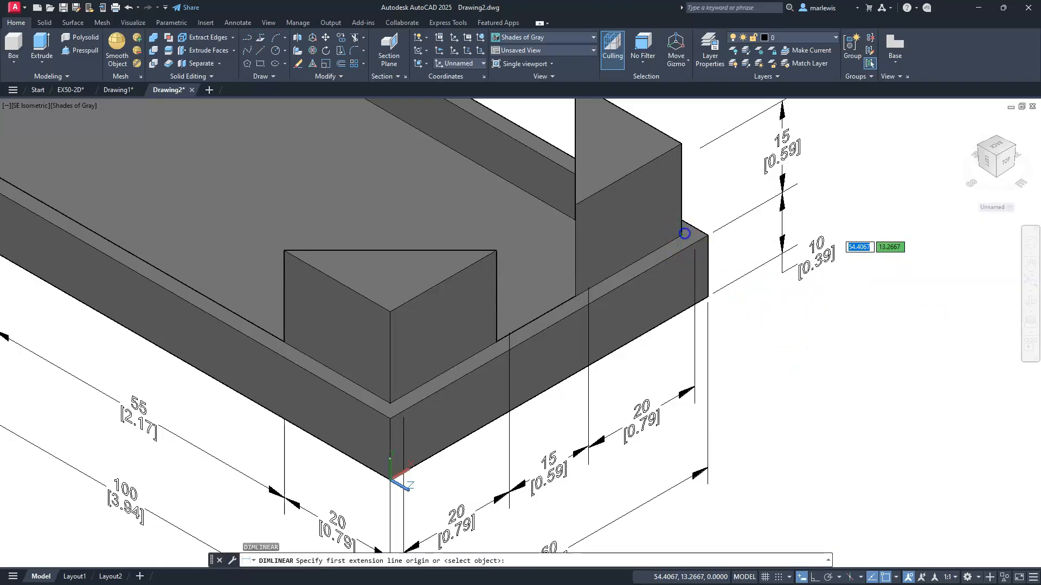
pyautogui.click(708, 234)
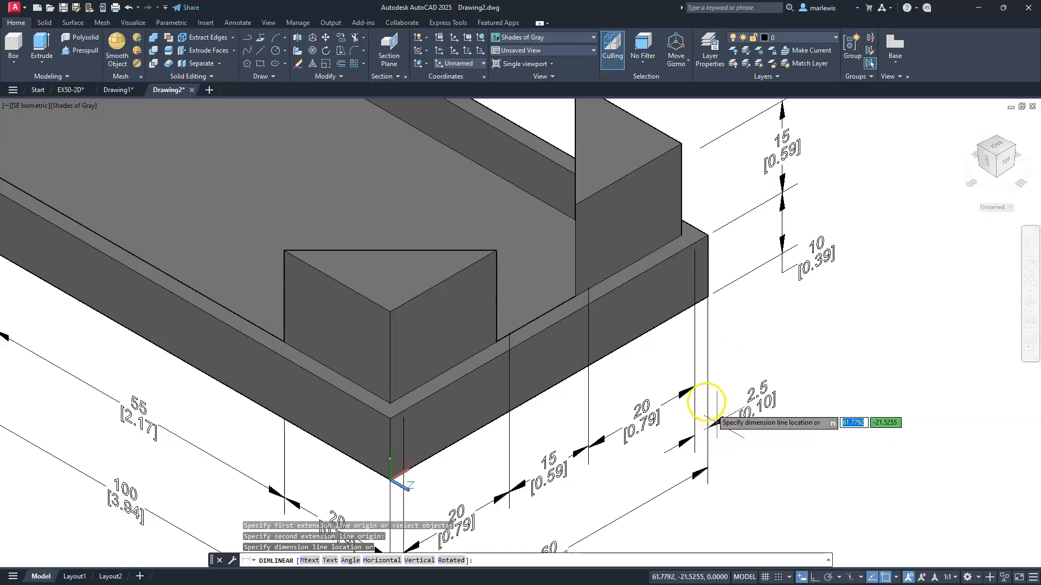
pyautogui.click(695, 387)
pyautogui.press('Escape')
# Step: Define a three-point UCS at the rear block's inner floor corner, with X along the long inner wall and Y up the block's edge
pyautogui.scroll(-3, 713, 390)
pyautogui.moveTo(664, 276); pyautogui.dragTo(796, 394, button='middle')
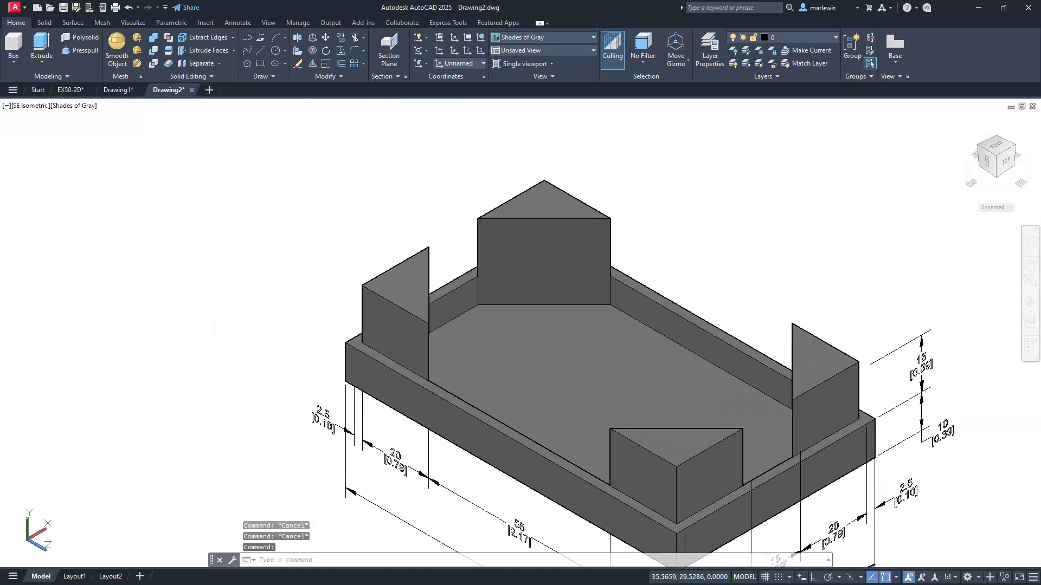
pyautogui.click(795, 378)
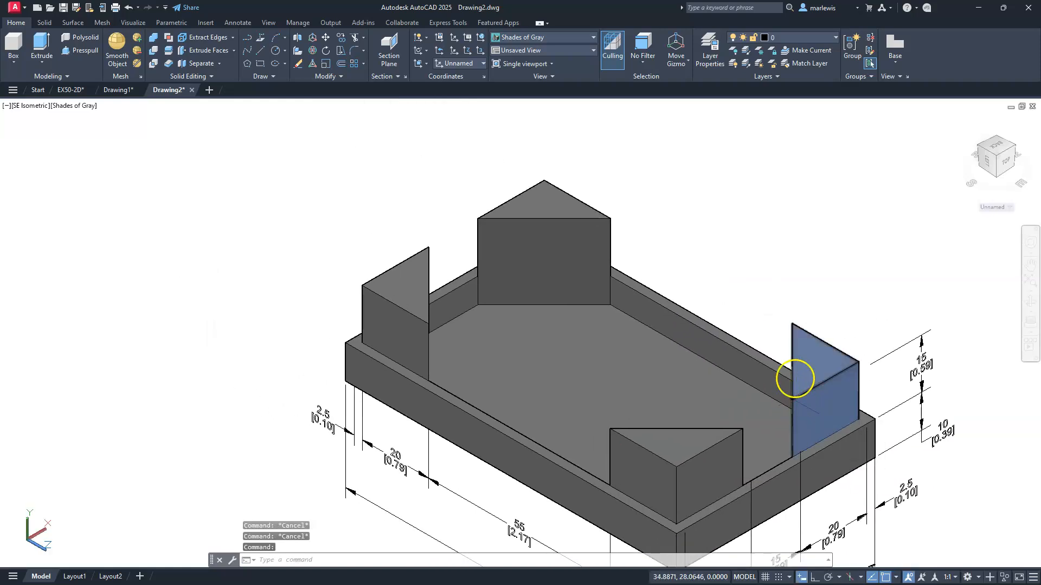
pyautogui.press('Escape')
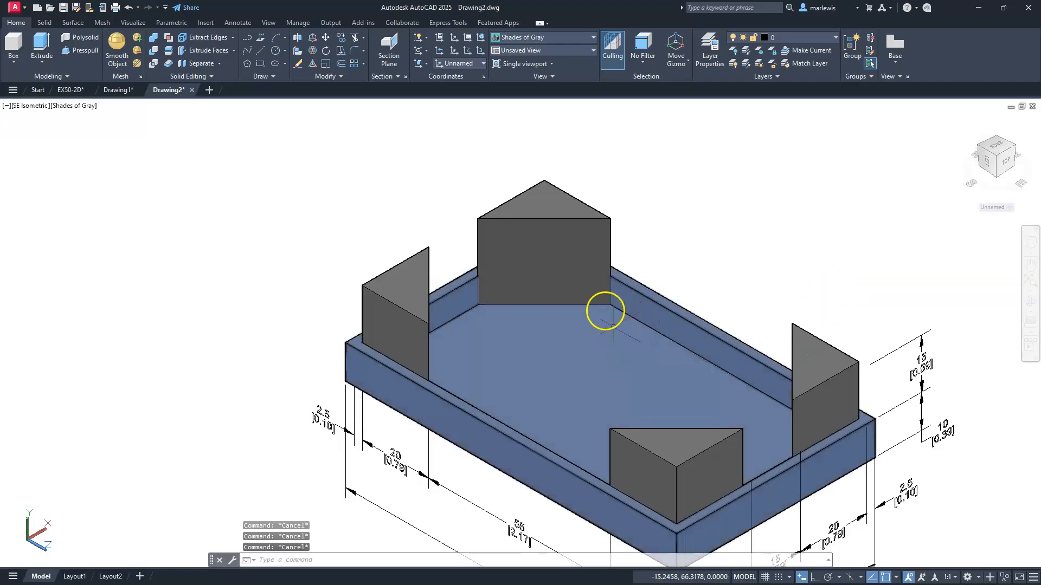
pyautogui.scroll(2, 605, 312)
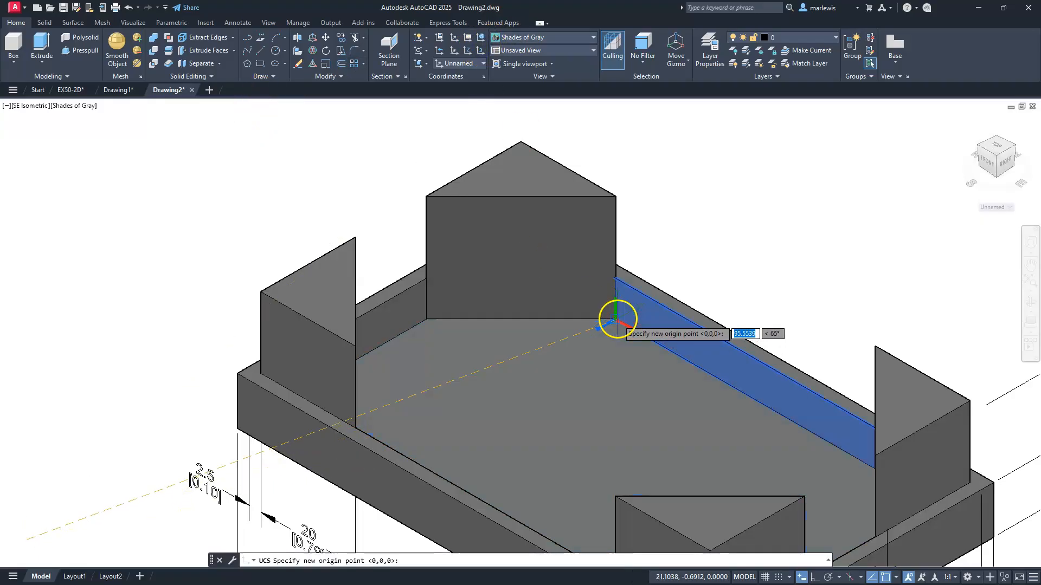
pyautogui.click(617, 322)
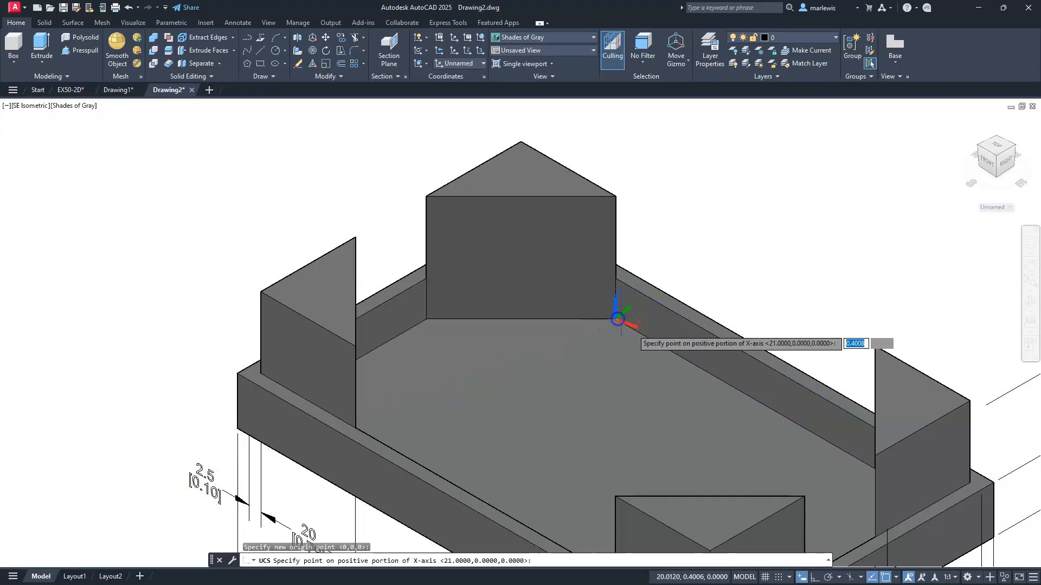
pyautogui.click(744, 391)
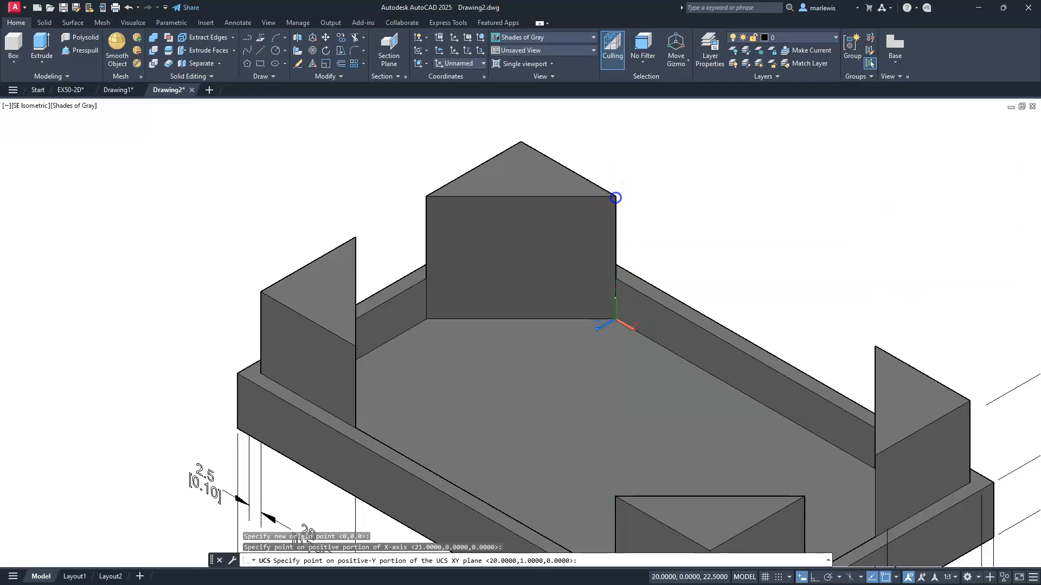
pyautogui.press('Escape')
pyautogui.press('Escape')
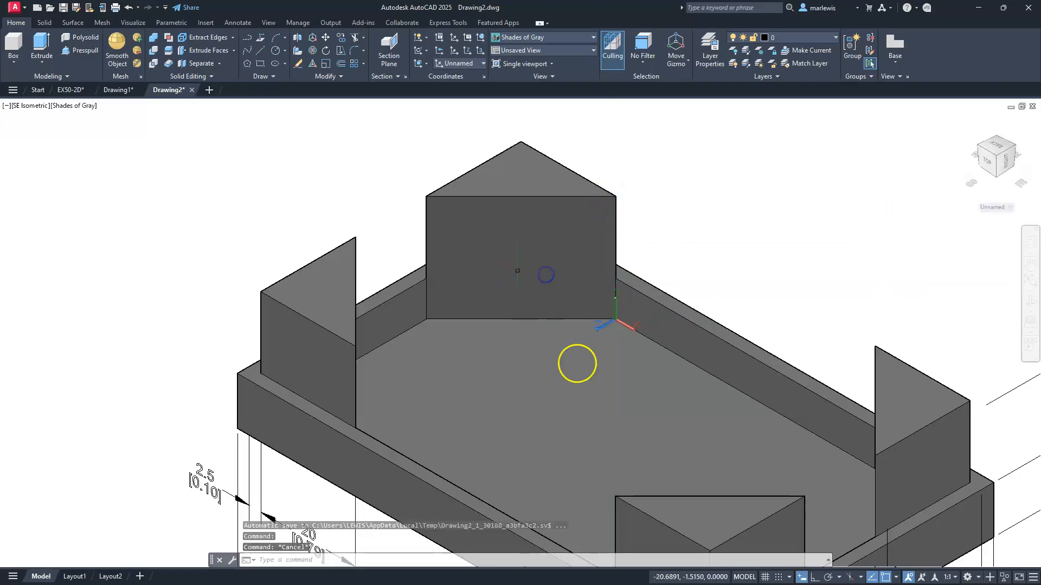
# Step: Add a vertical linear dimension for the rear block's height from the tray floor to its top, placed beside the block over the long wall
pyautogui.write('dli')
pyautogui.press('Return')
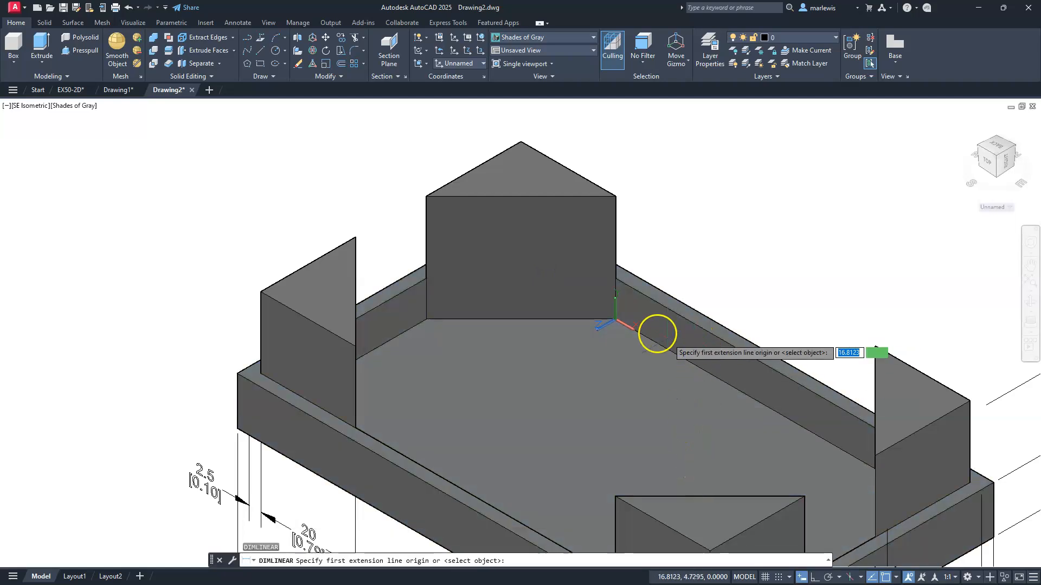
pyautogui.click(615, 318)
pyautogui.click(614, 199)
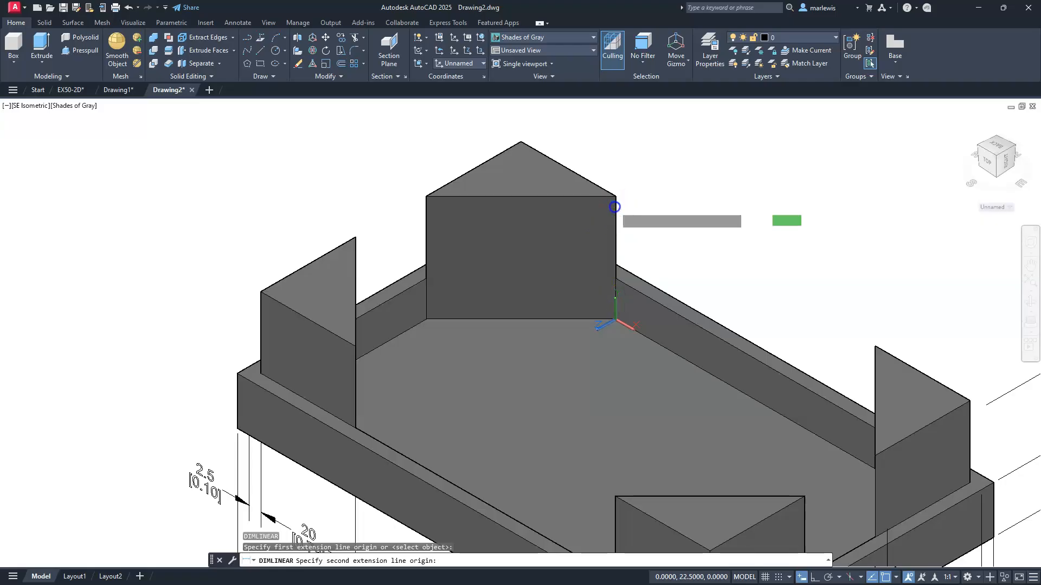
pyautogui.click(679, 260)
pyautogui.press('Escape')
pyautogui.press('Escape')
pyautogui.press('Escape')
pyautogui.click(684, 278)
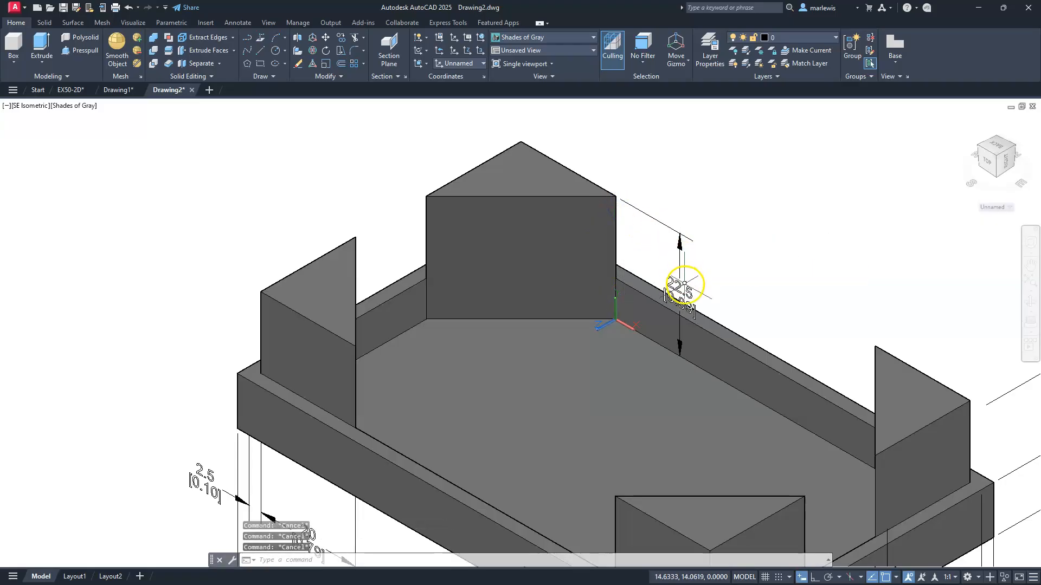
# Step: Shift the rear block's height dimension slightly farther away from the block along the long wall
pyautogui.click(685, 291)
pyautogui.click(679, 295)
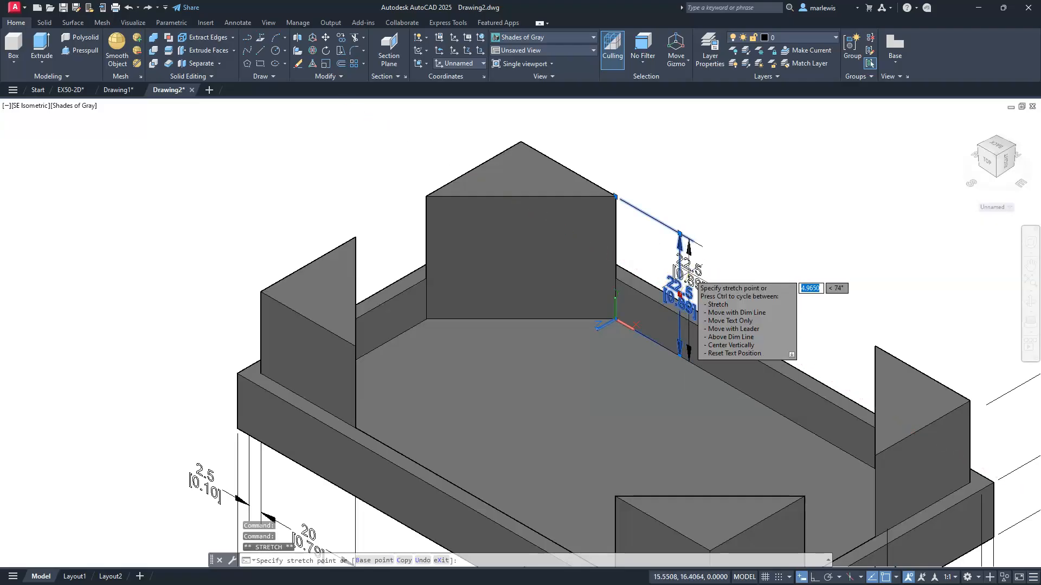
pyautogui.click(686, 279)
pyautogui.press('Escape')
pyautogui.press('Escape')
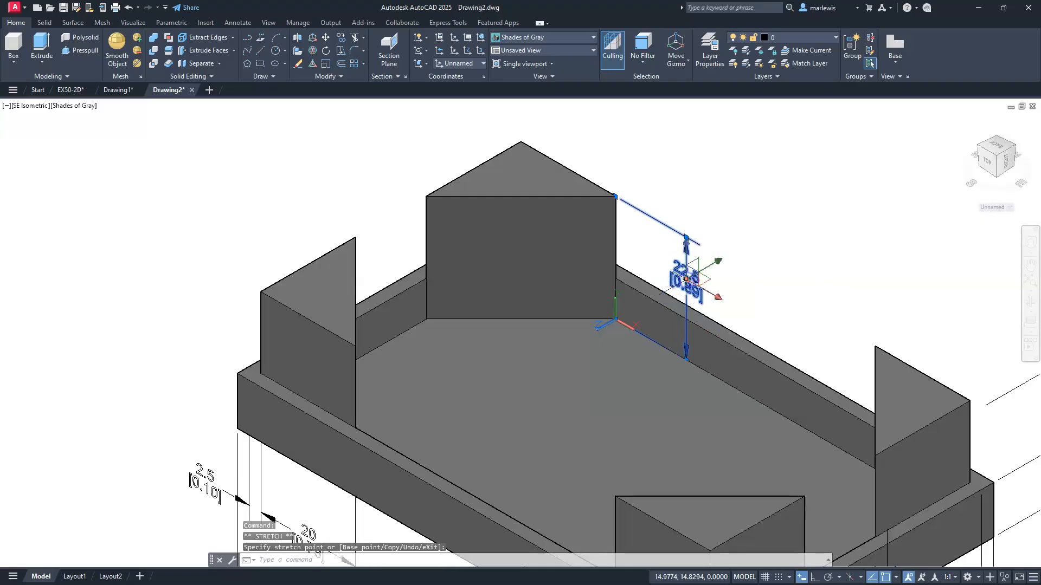
# Step: On Layout1, unlock the viewport, move the dimensioned tray up to centre it within the border, and lock the viewport again
pyautogui.scroll(-2, 694, 264)
pyautogui.moveTo(799, 400); pyautogui.dragTo(693, 327, button='middle')
pyautogui.moveTo(711, 431); pyautogui.dragTo(714, 346, button='middle')
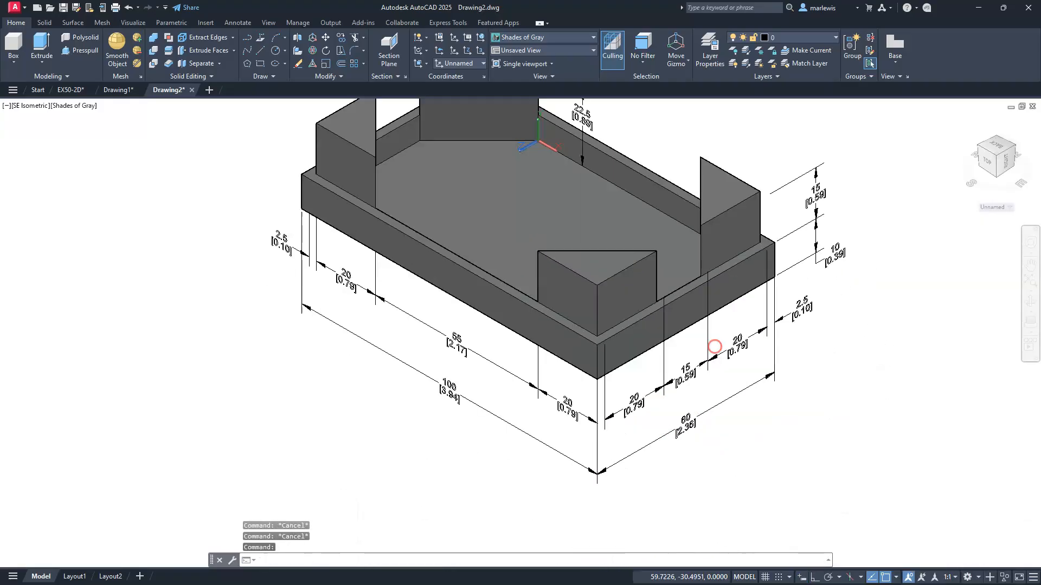
pyautogui.moveTo(710, 407); pyautogui.dragTo(702, 456, button='middle')
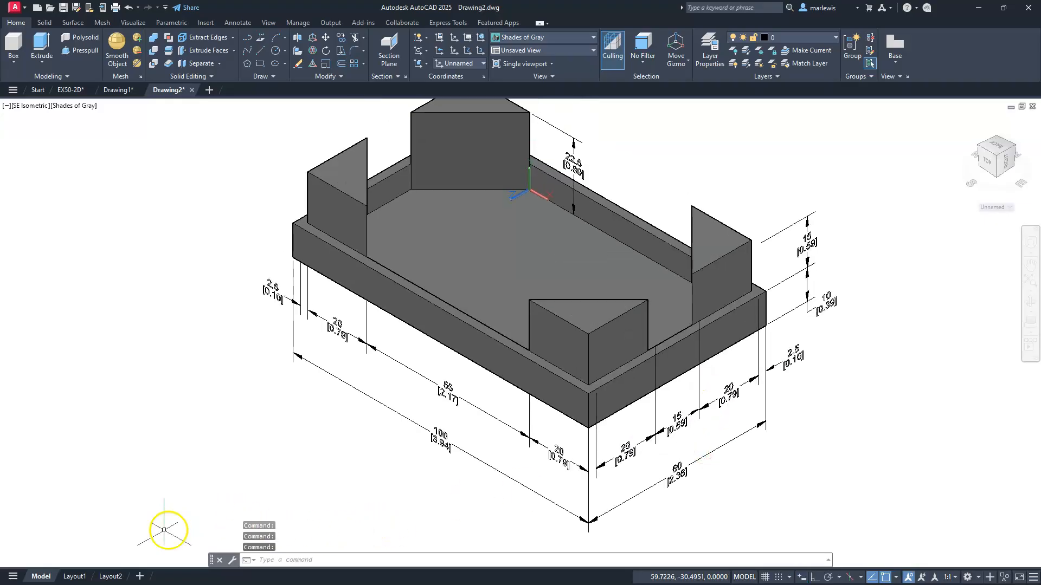
pyautogui.click(75, 577)
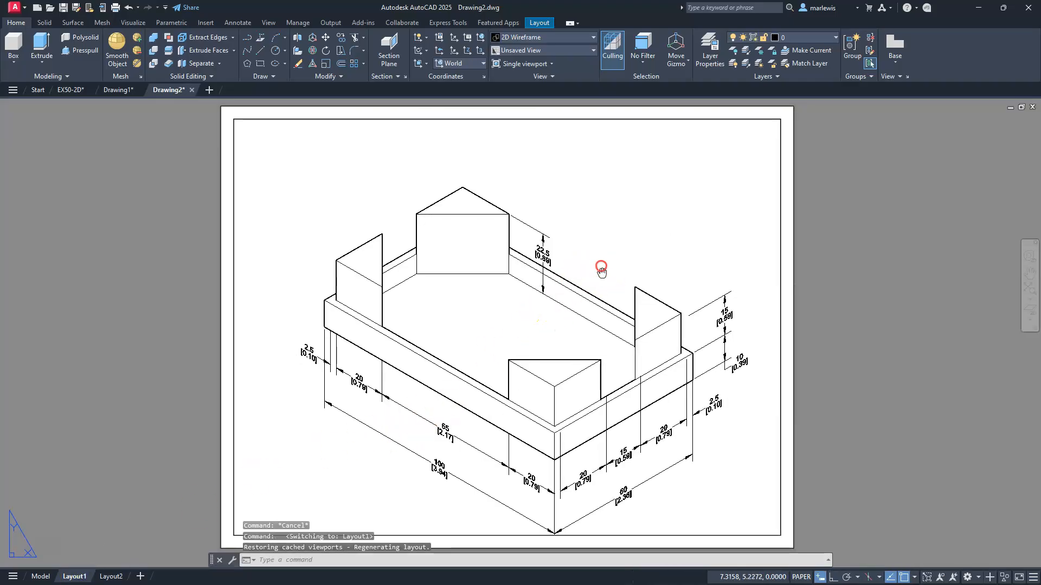
pyautogui.moveTo(600, 278); pyautogui.dragTo(600, 248, button='middle')
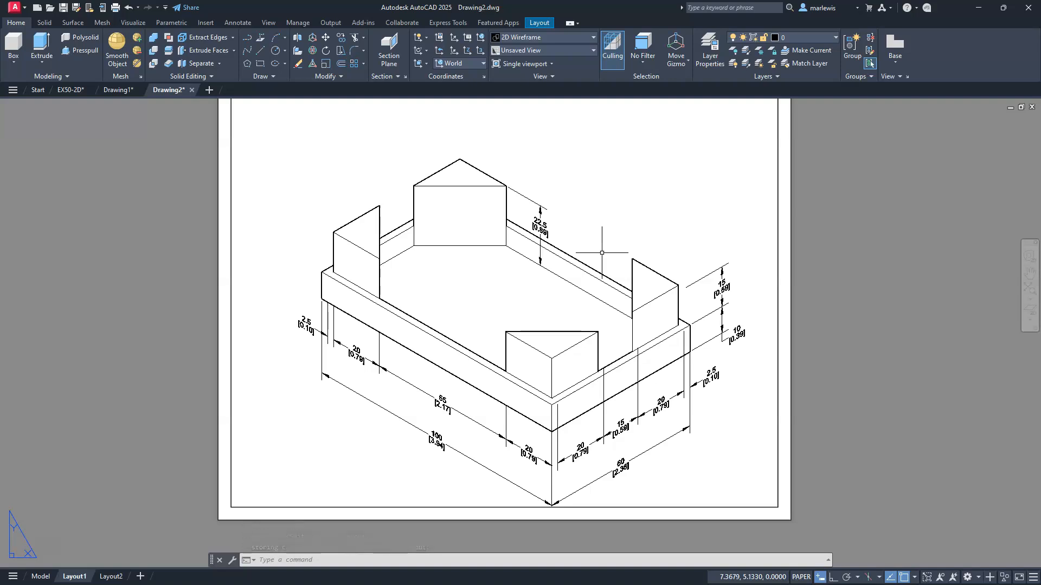
pyautogui.doubleClick(655, 237)
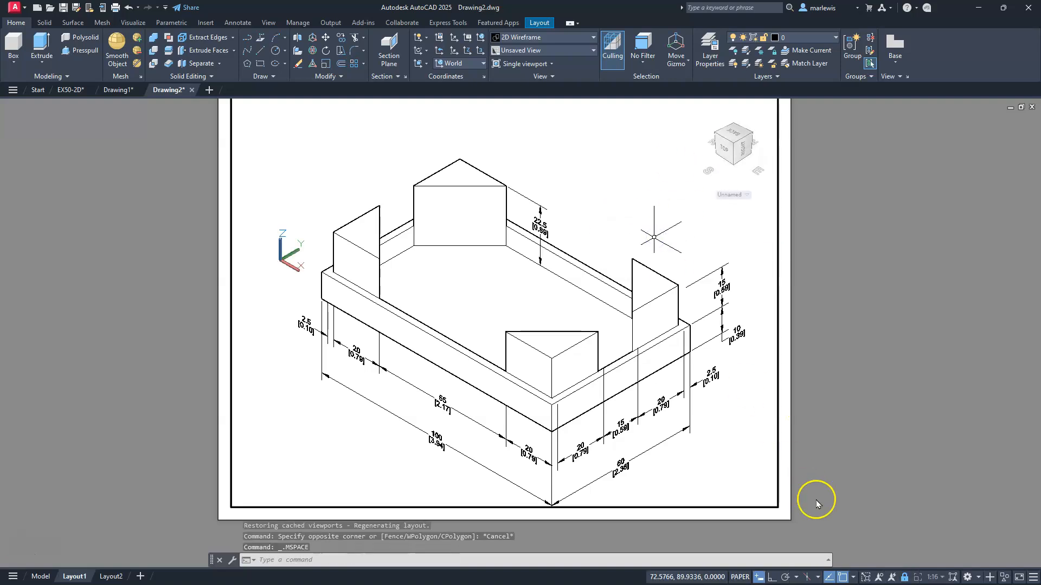
pyautogui.click(904, 577)
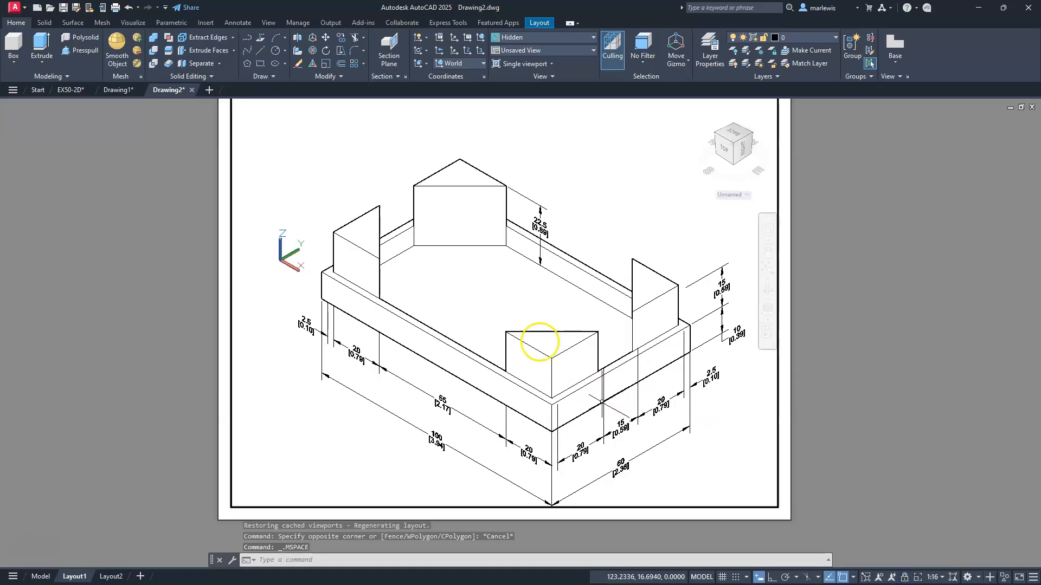
pyautogui.moveTo(523, 322); pyautogui.dragTo(522, 277, button='middle')
pyautogui.press('Escape')
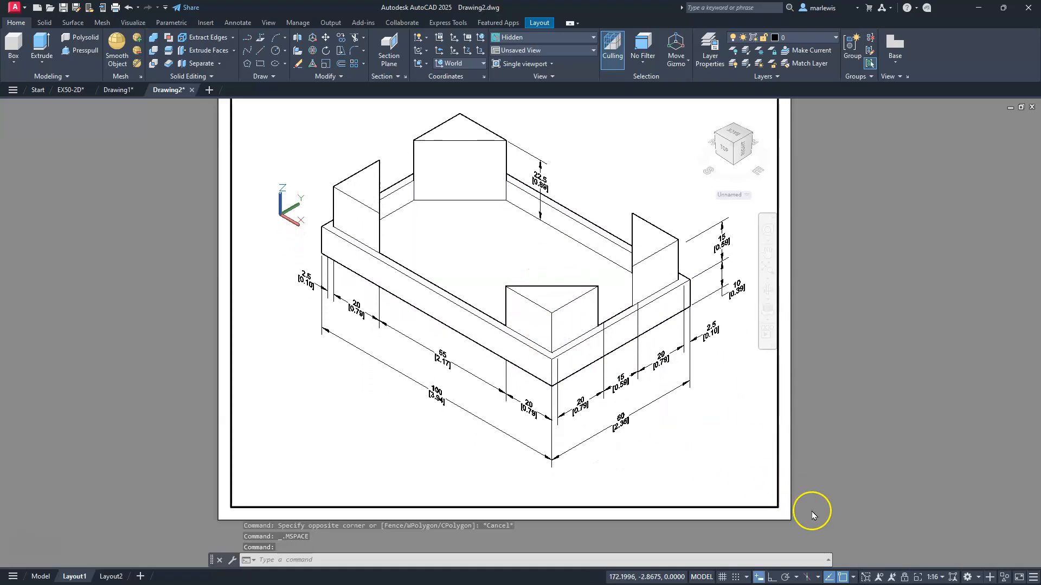
pyautogui.click(904, 578)
pyautogui.moveTo(638, 390); pyautogui.dragTo(660, 402, button='middle')
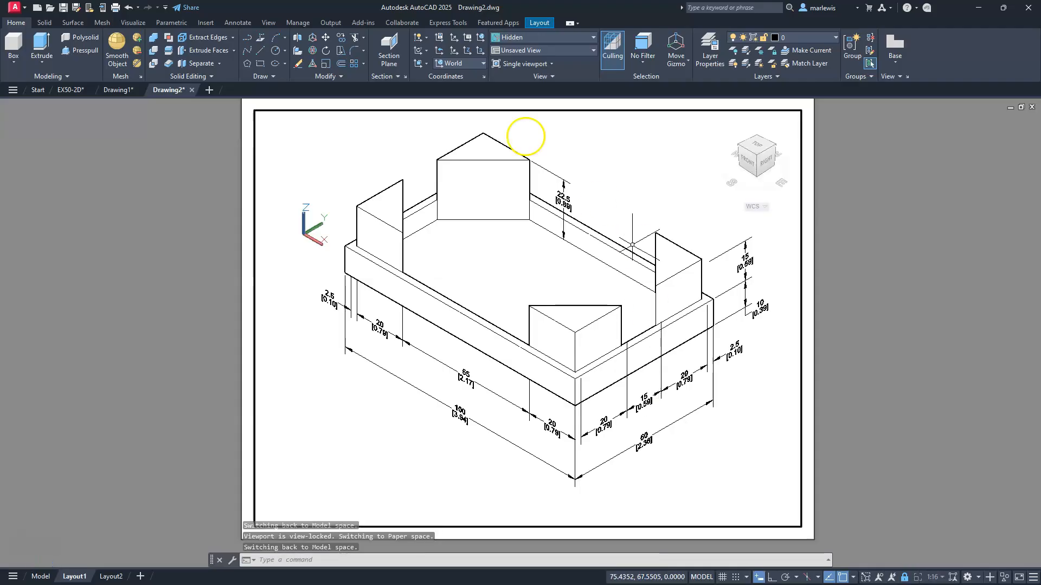
# Step: Change the Layout1 viewport's visual style from Hidden to Sketchy and return to paper space with the whole sheet in view
pyautogui.click(317, 119)
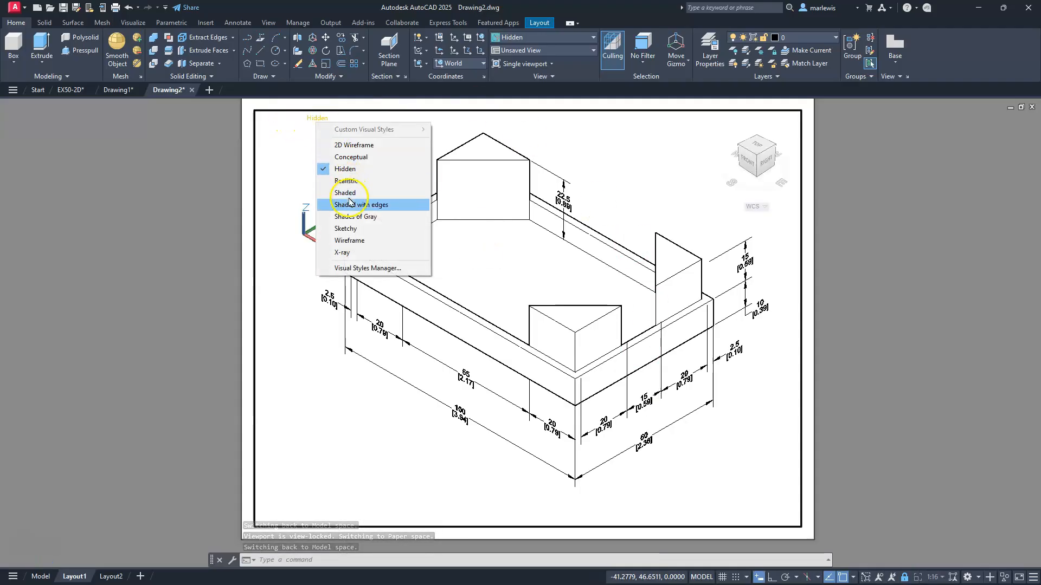
pyautogui.click(347, 228)
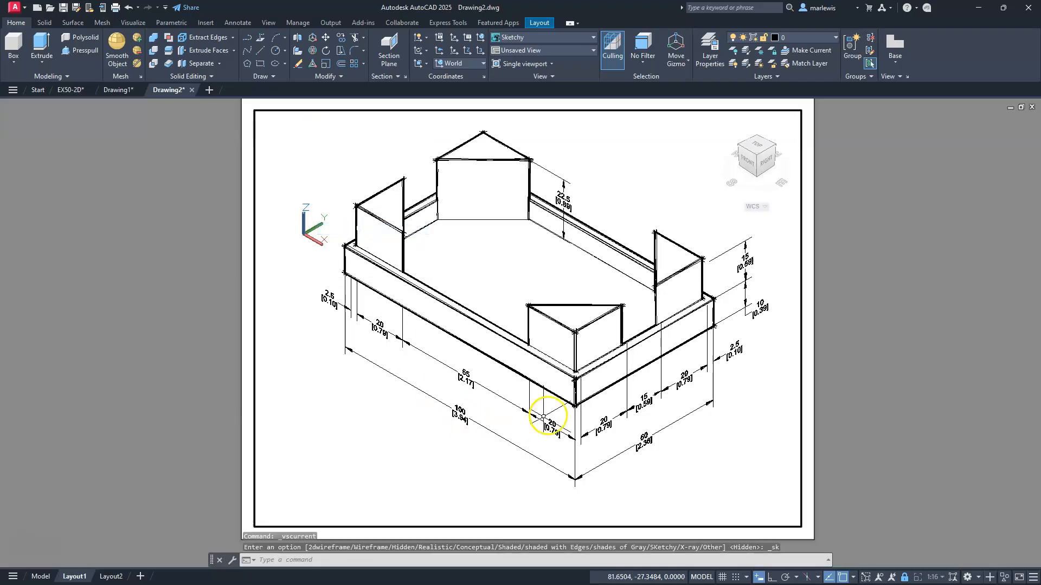
pyautogui.press('Escape')
pyautogui.doubleClick(862, 327)
pyautogui.middleClick(862, 325)
pyautogui.middleClick(862, 325)
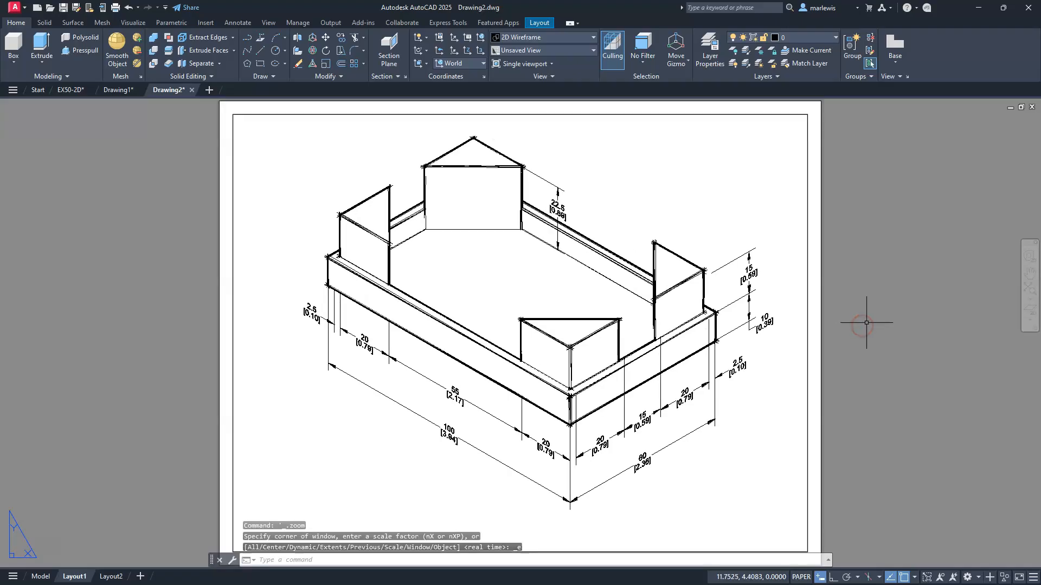